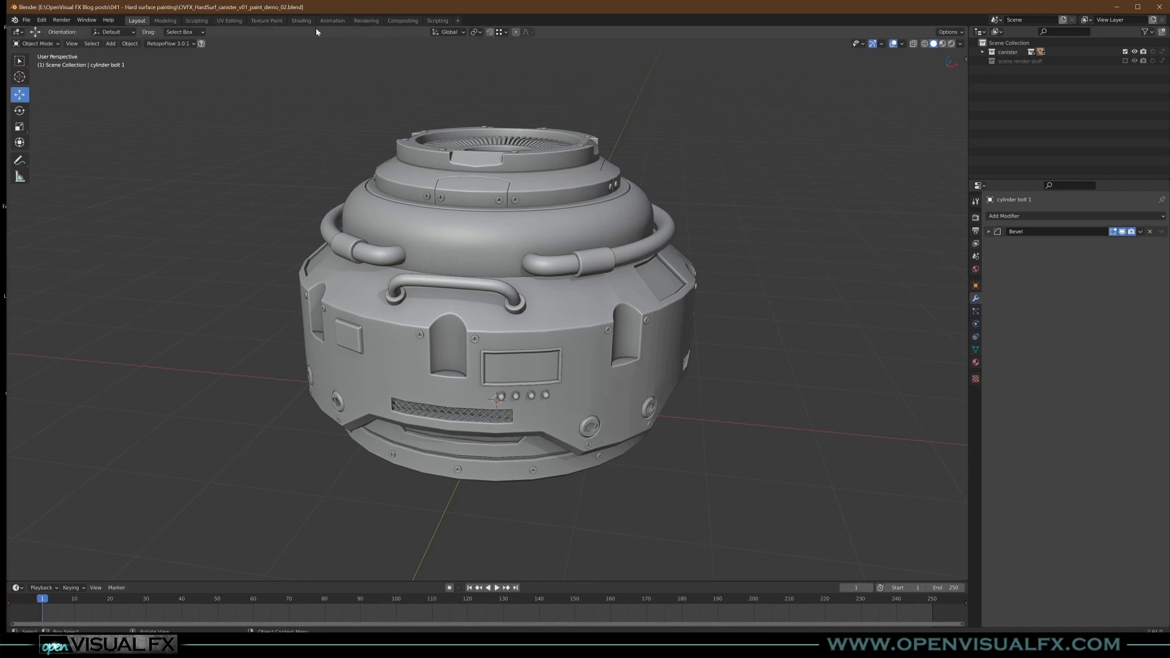
- Switch to the Shading workspace and frame the canister in the camera view
click(301, 21)
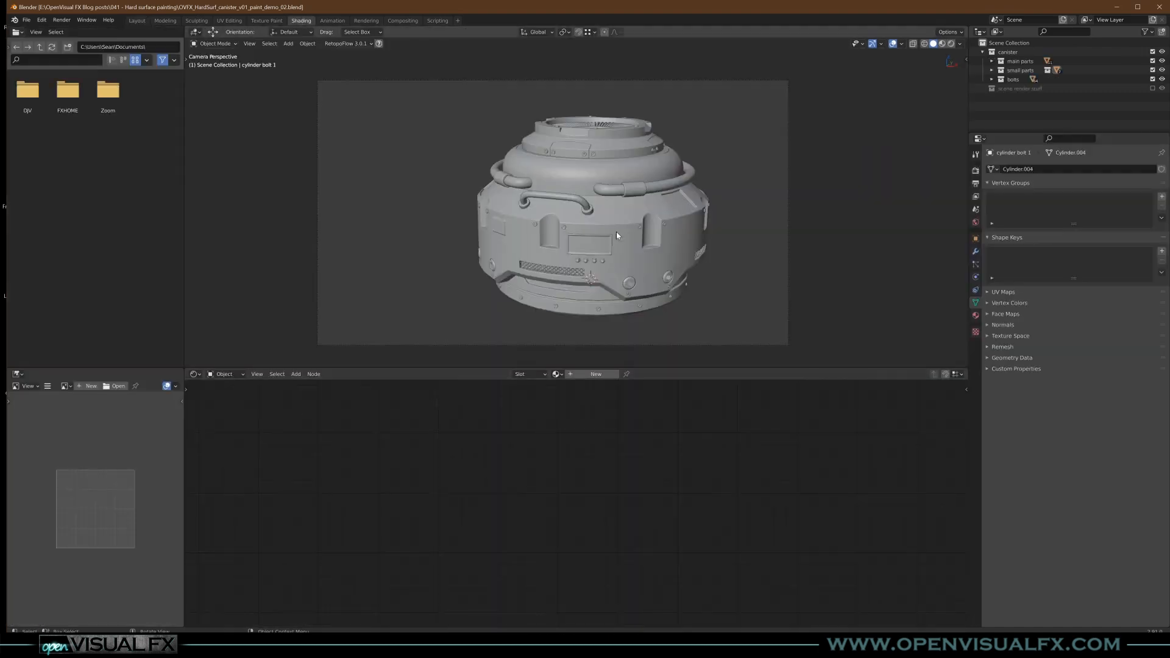
scroll(646, 229, up, 2)
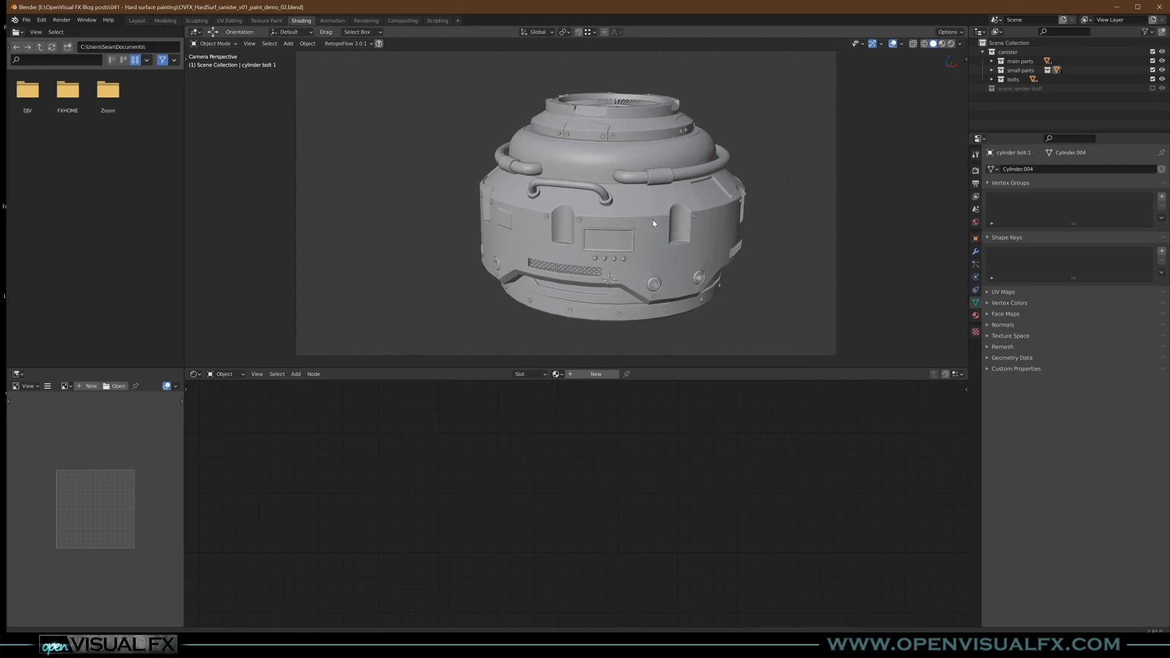
shift+middle_drag(657, 225, 658, 226)
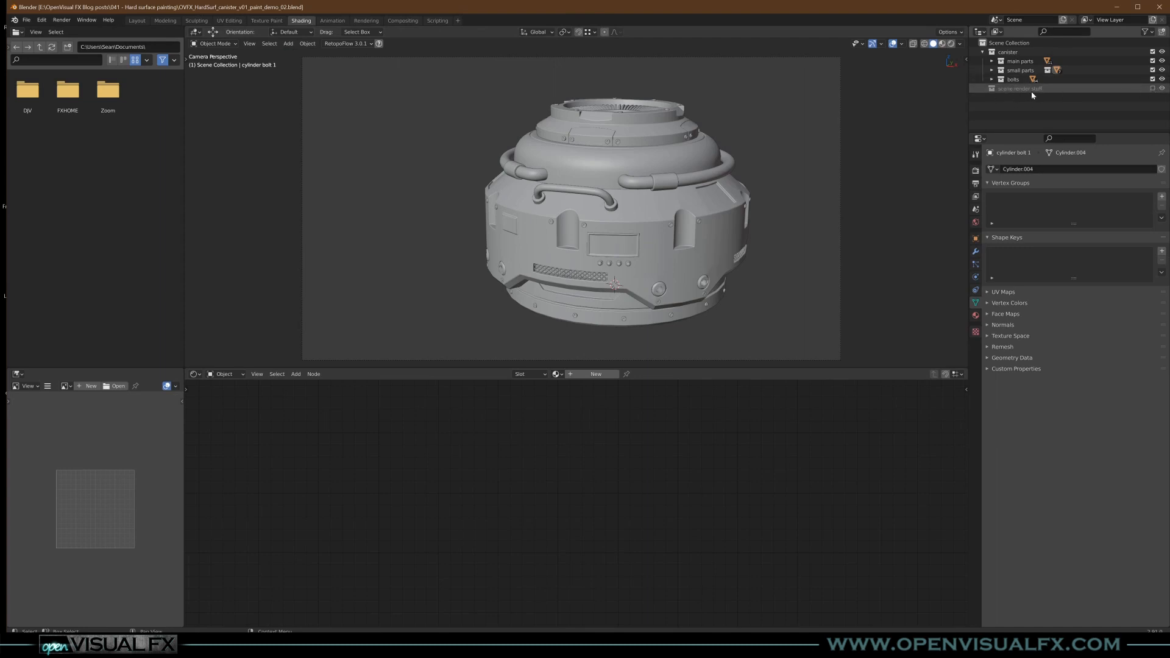
- Enable the scene render stuff collection and preview the canister in rendered viewport shading
click(1153, 88)
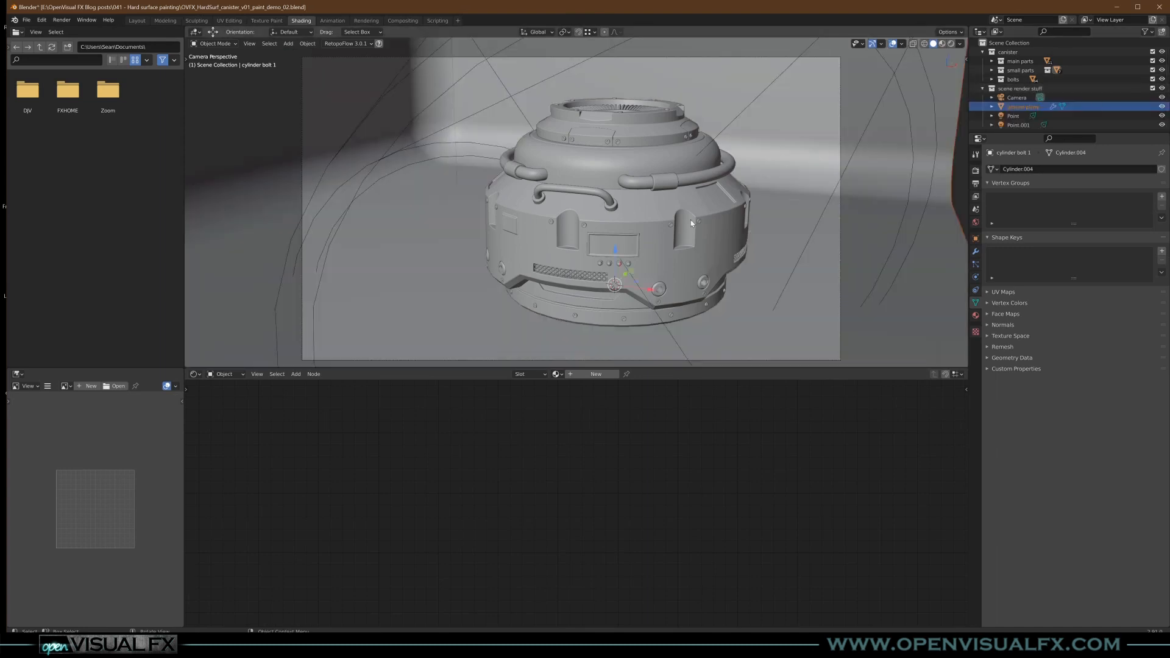
click(952, 43)
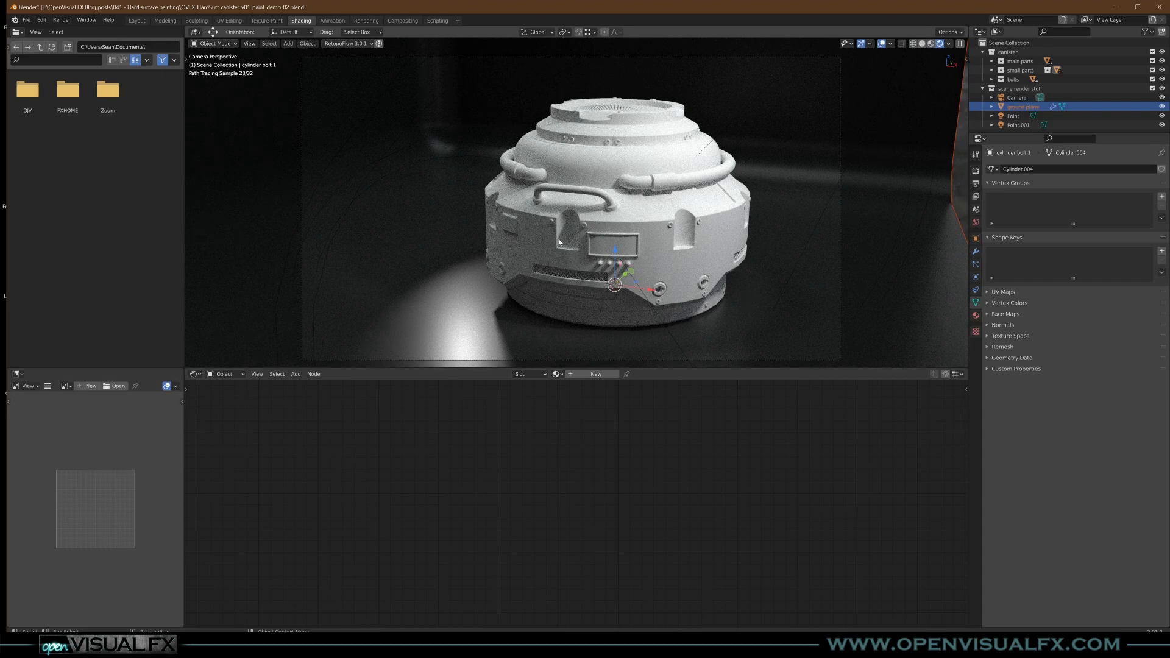
click(983, 90)
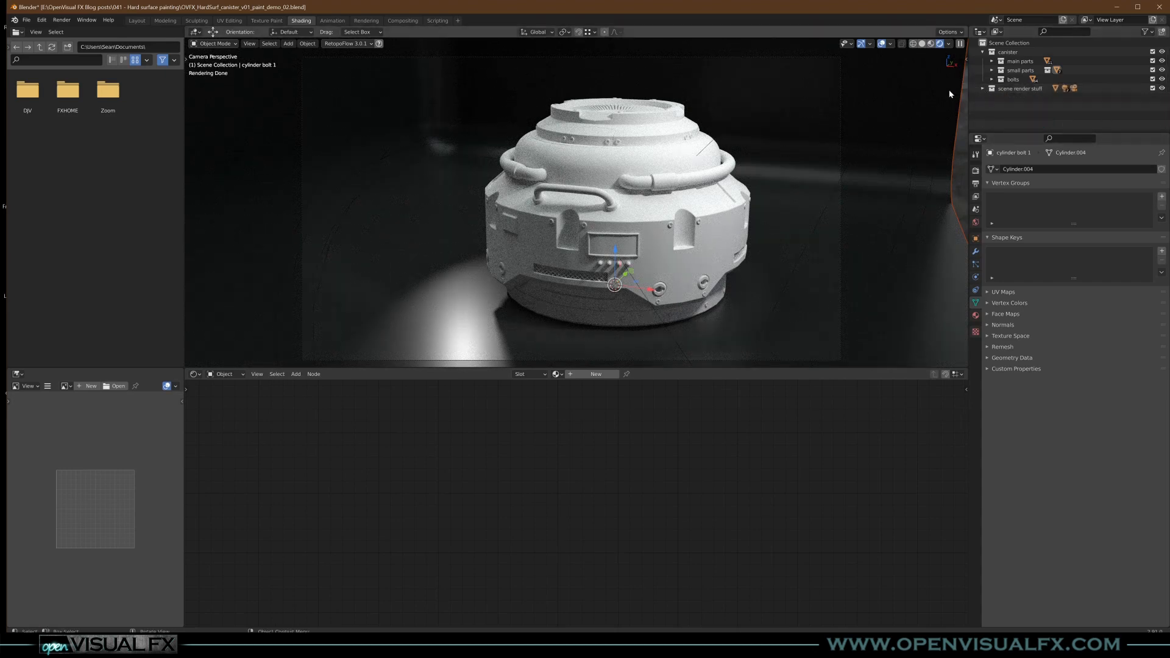
- Set the viewport to Material Preview shading and exclude the scene render stuff collection
click(931, 44)
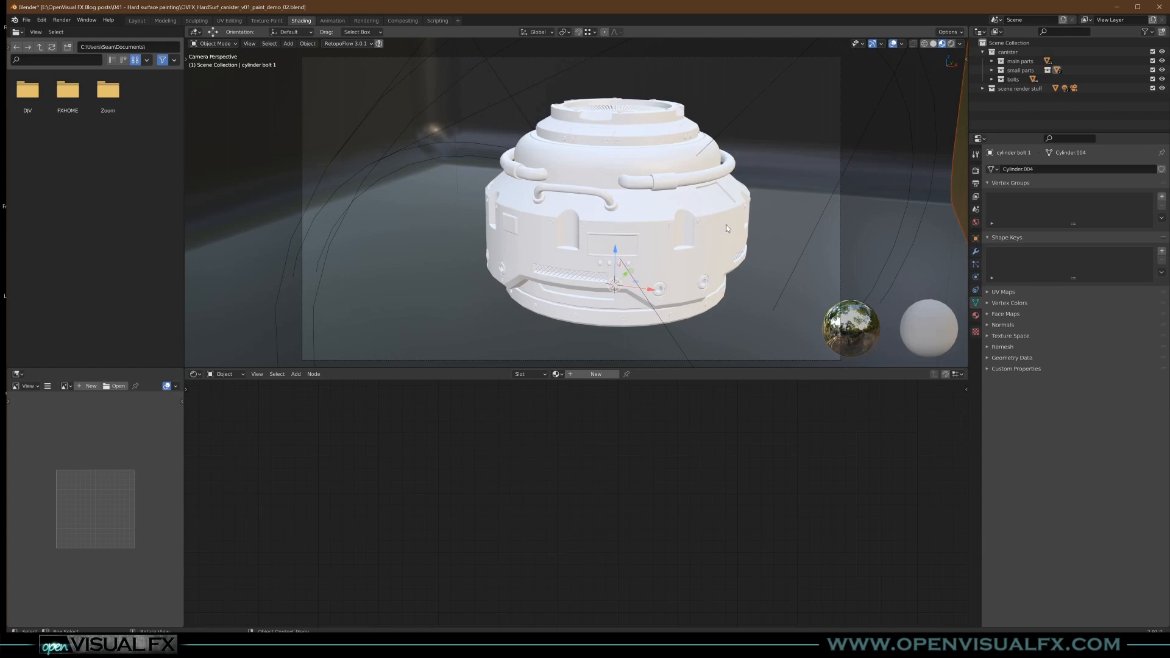
click(1153, 89)
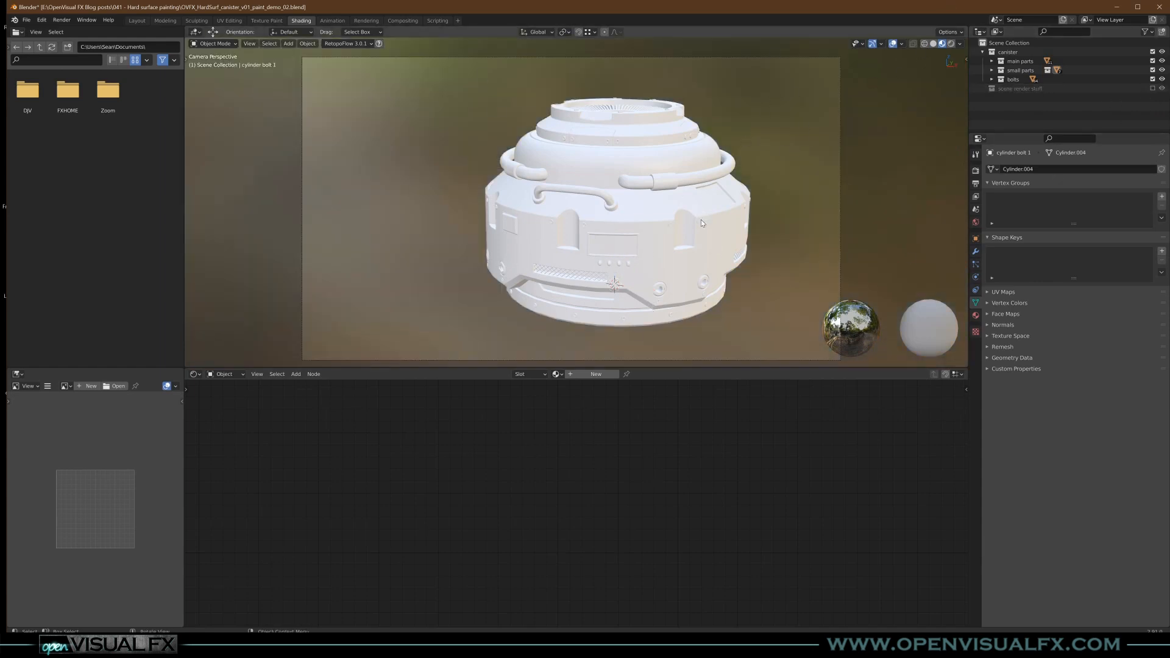
- Create a new material on the canister's main body and name it "main body"
scroll(697, 217, up, 2)
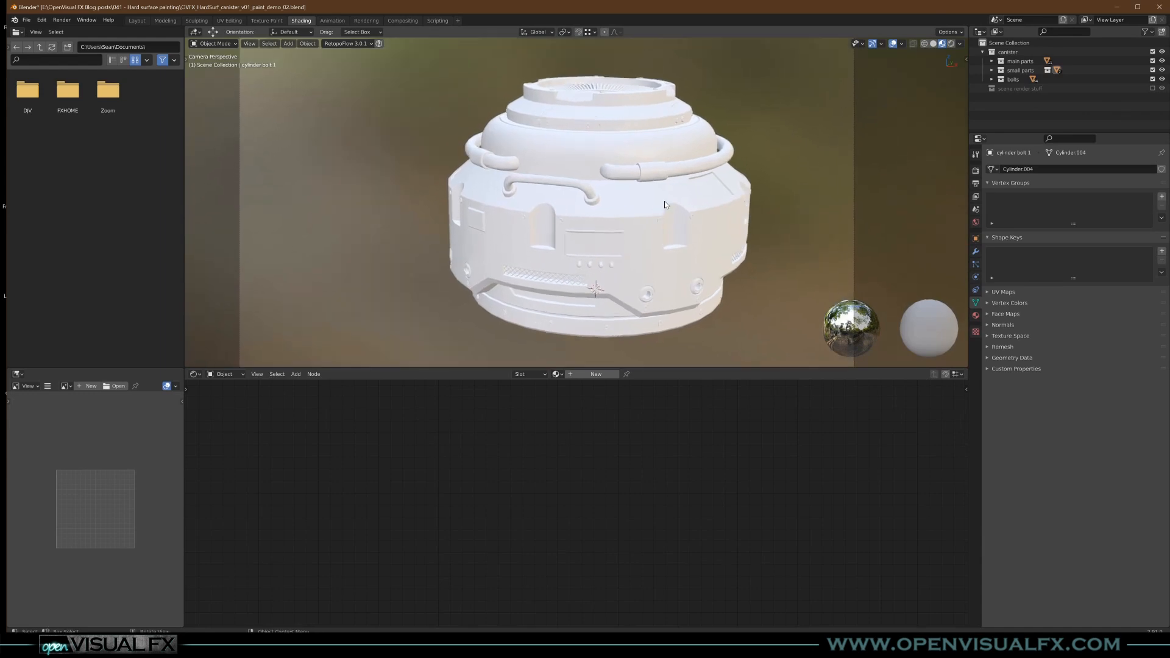
click(933, 43)
click(736, 208)
click(941, 44)
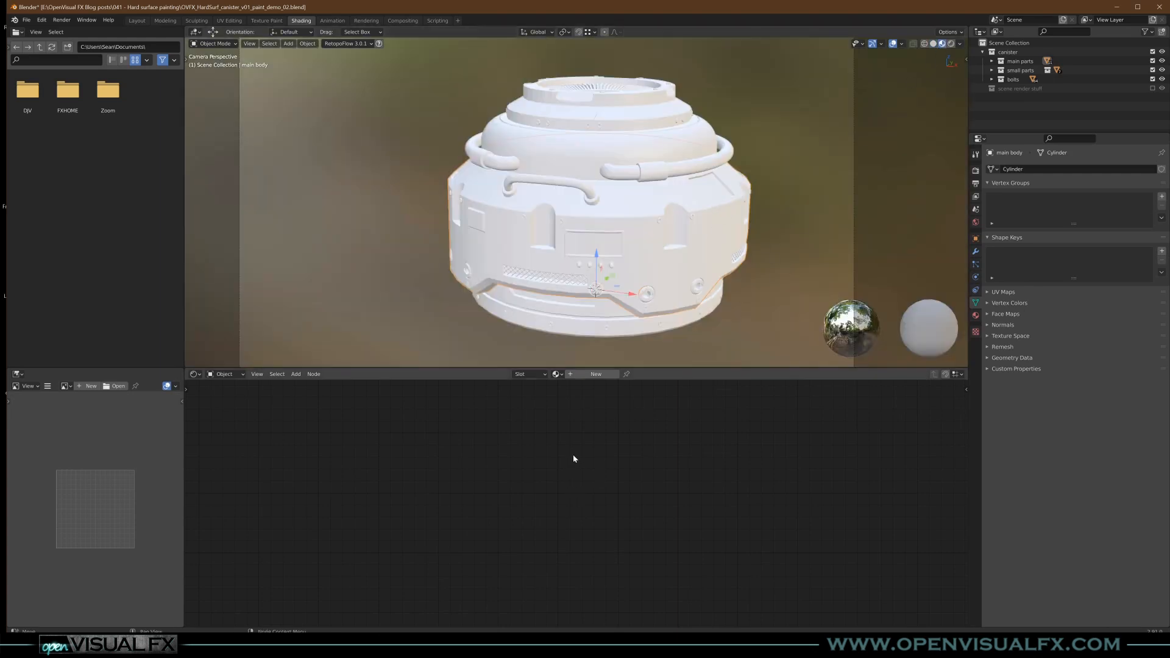
click(602, 380)
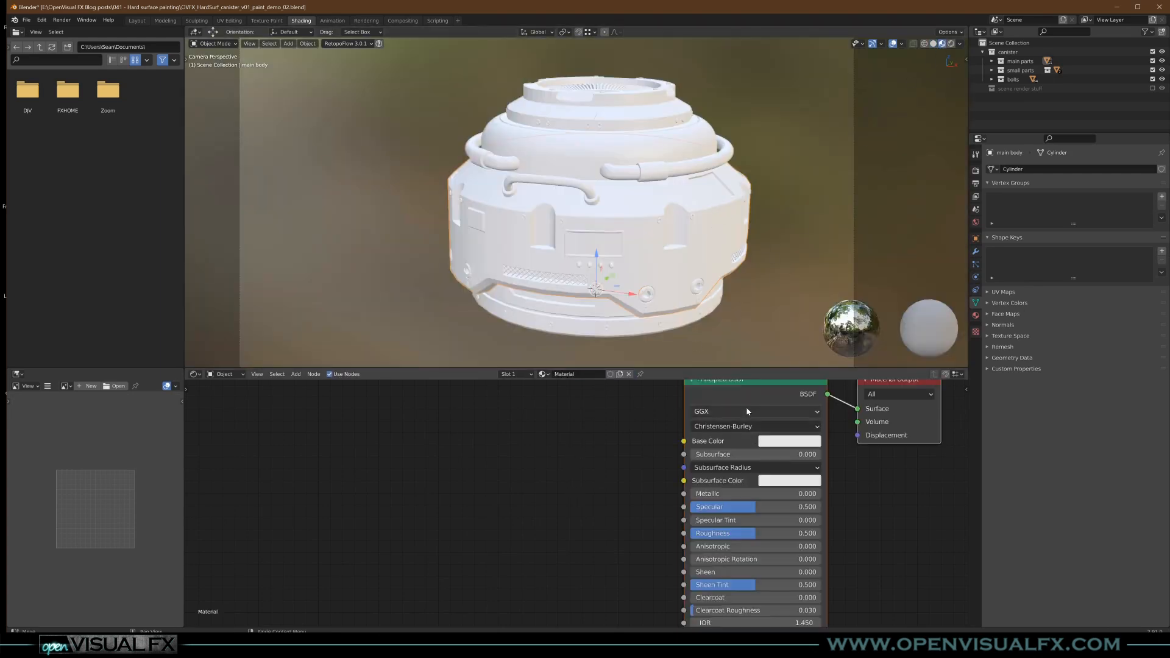
middle_drag(659, 429, 532, 456)
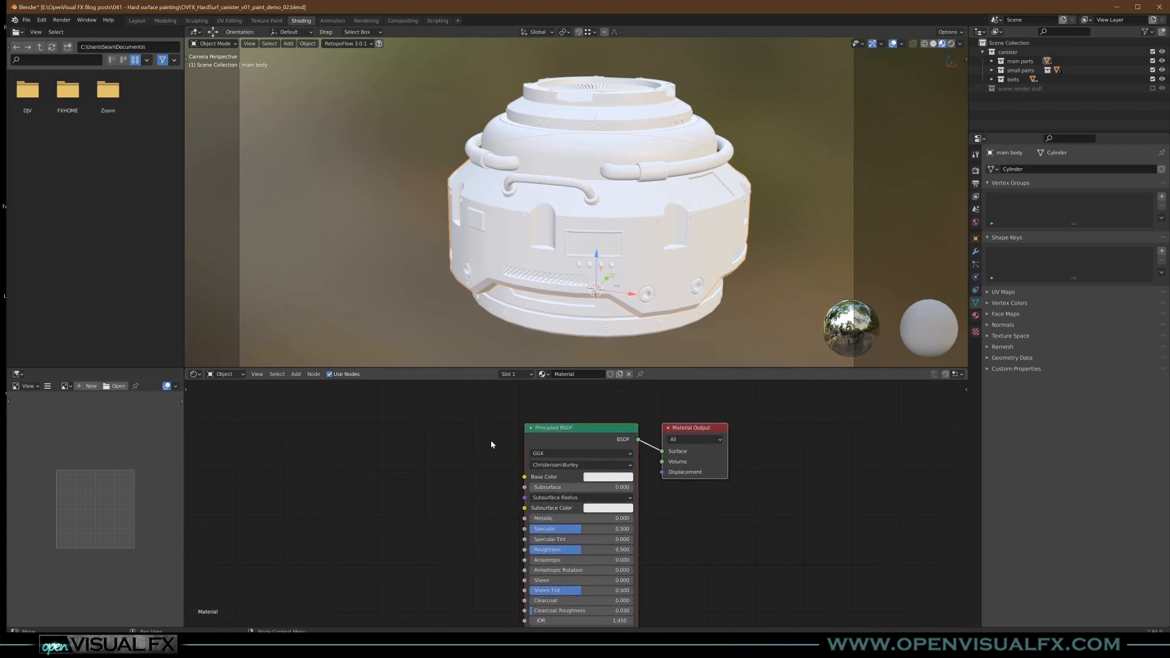
click(570, 375)
text(main body)
key(Return)
- Set the main body material's Base Color to a medium, slightly darkened blue
click(628, 478)
drag(642, 366, 634, 359)
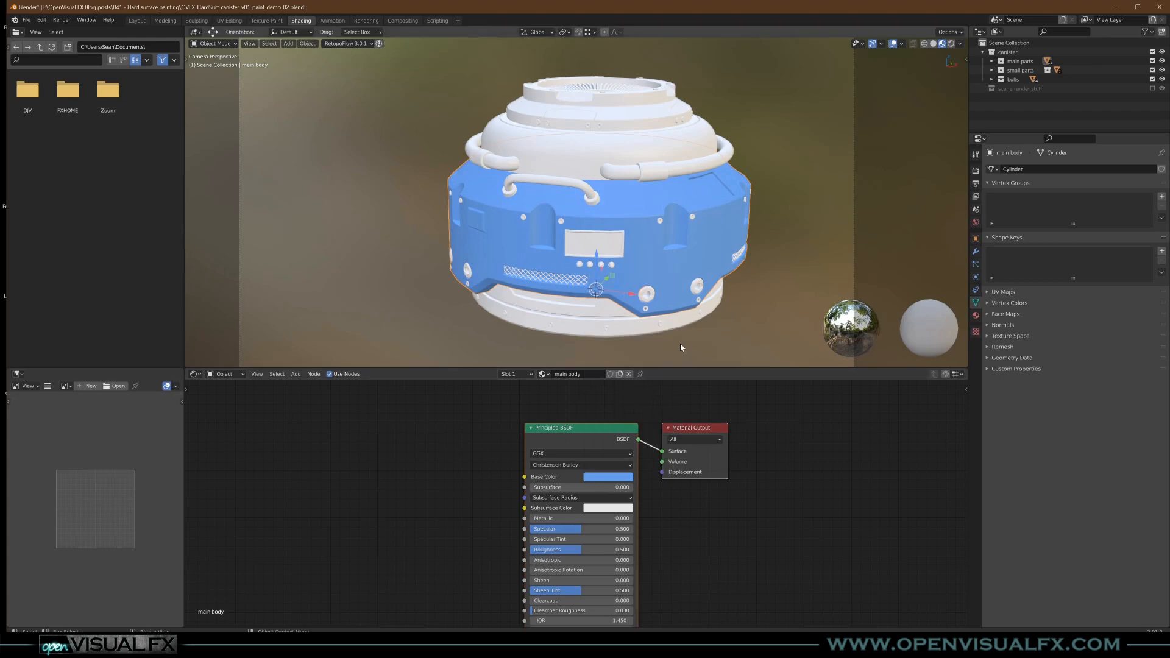
click(625, 476)
drag(665, 350, 666, 359)
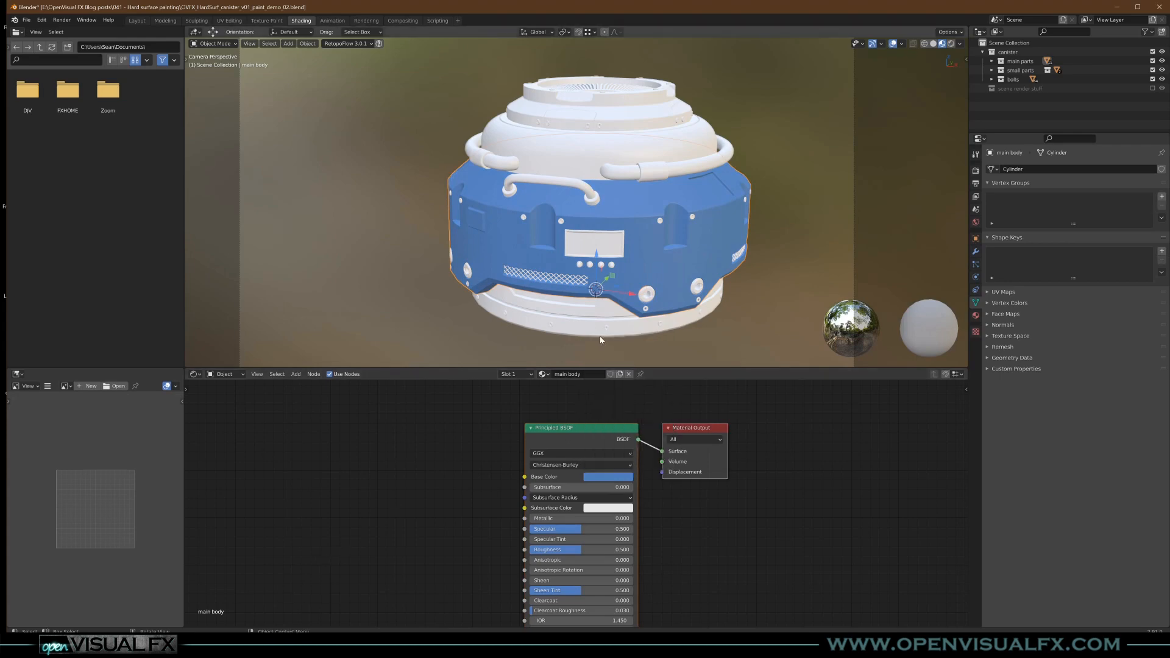
- Examine in solid shading how the canister is split into separate objects: top fitting pieces, side pipes, handle, bolts and internal structure
shift+middle_drag(593, 178, 572, 187)
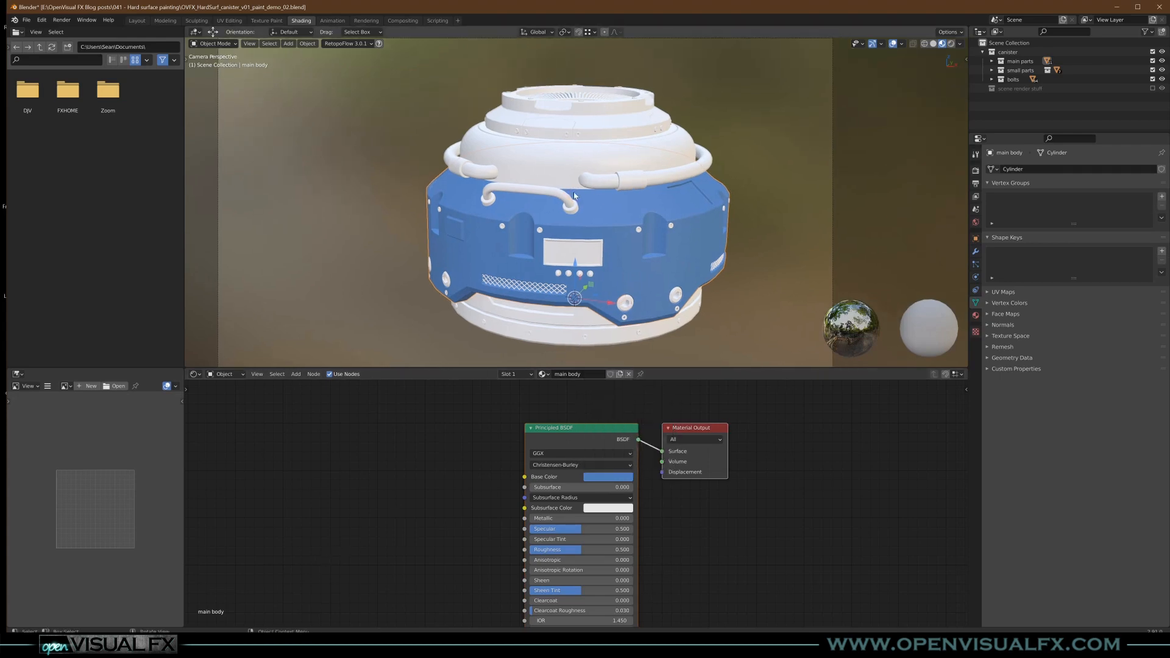
click(933, 43)
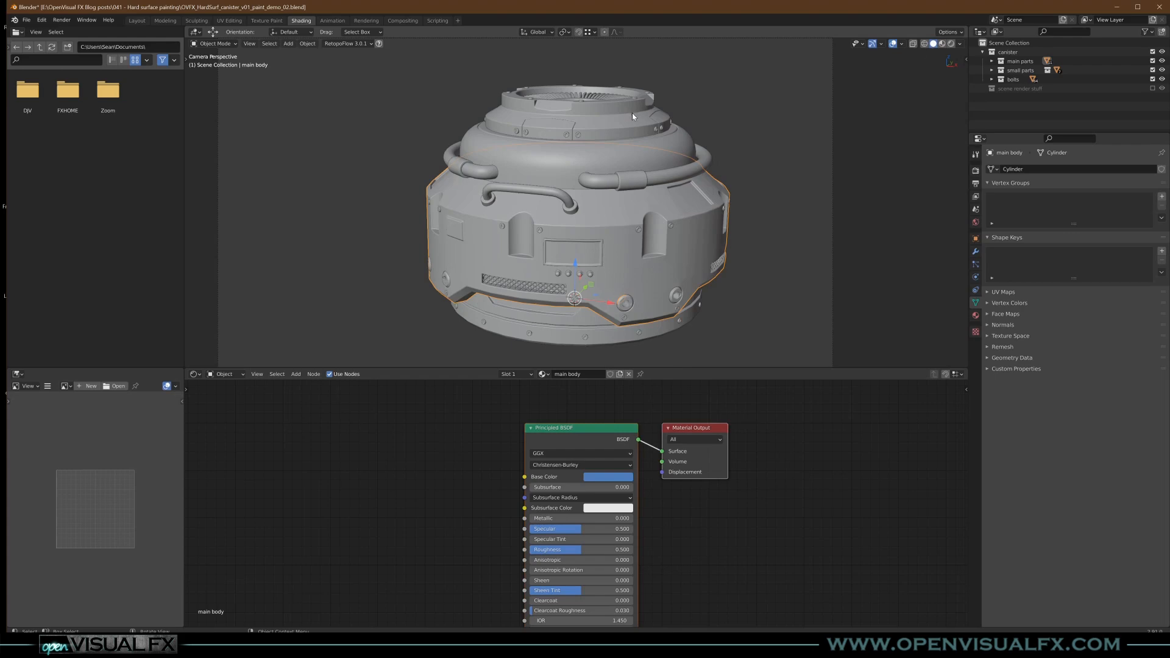
click(563, 106)
click(542, 133)
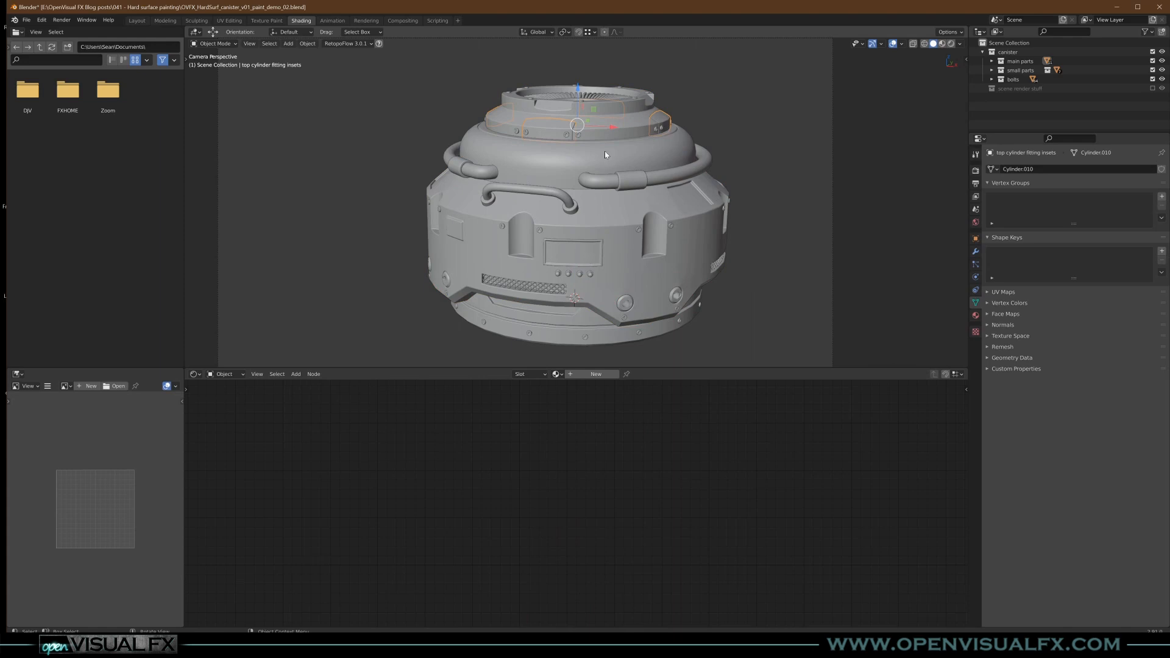
click(621, 184)
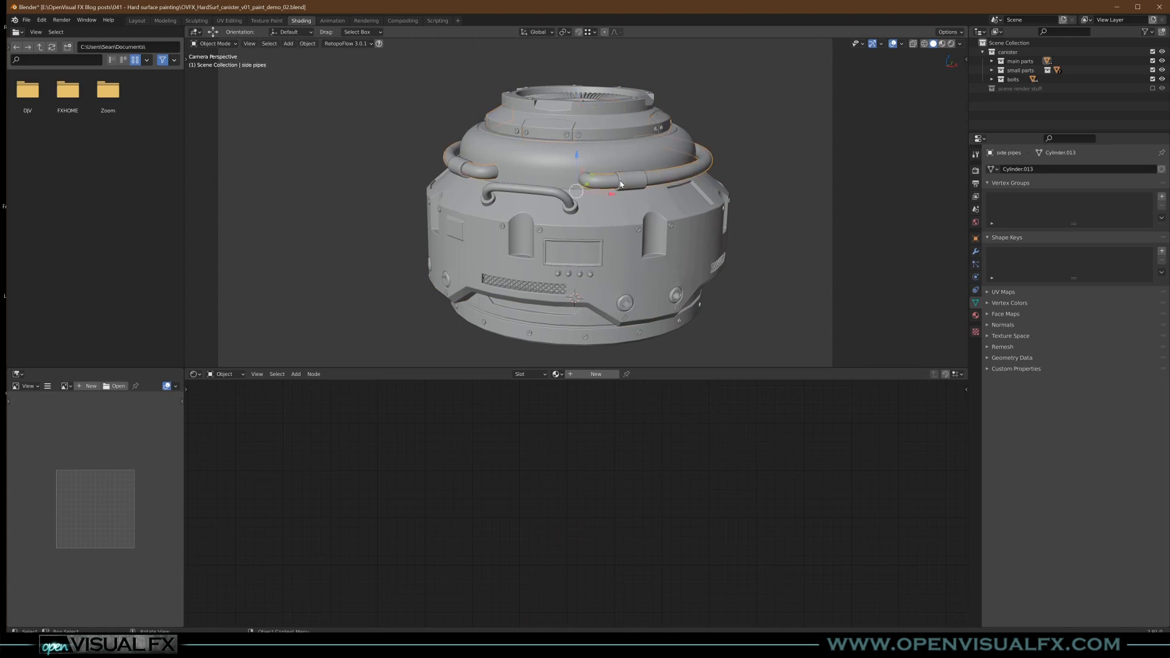
click(539, 192)
click(540, 205)
click(547, 196)
click(547, 198)
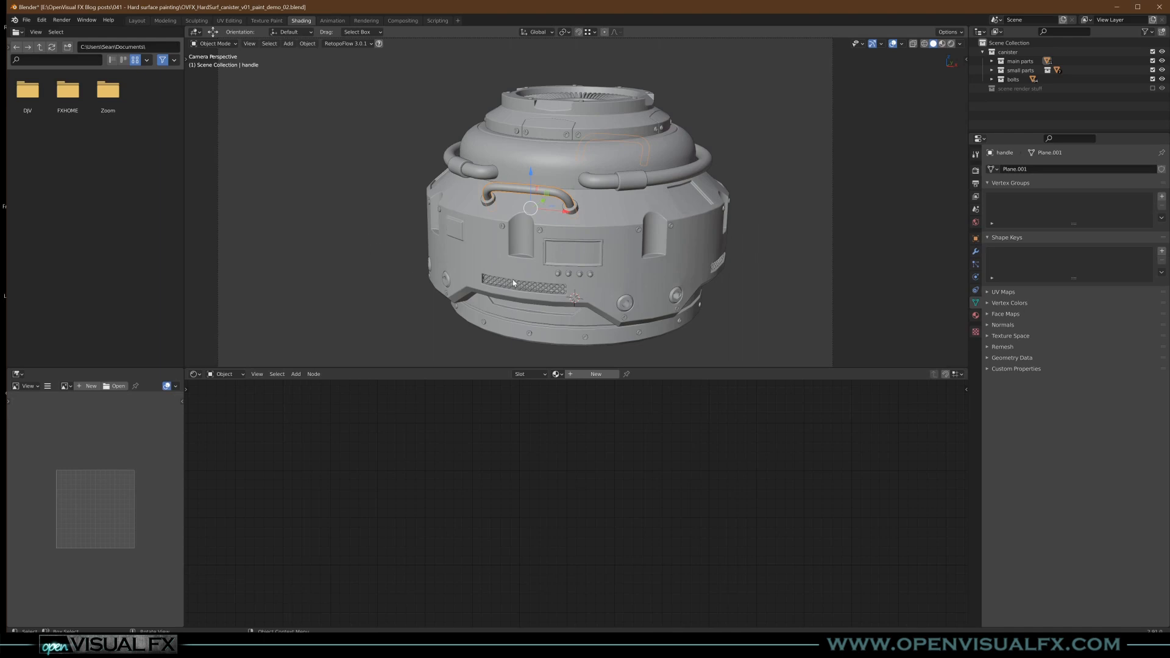
click(622, 307)
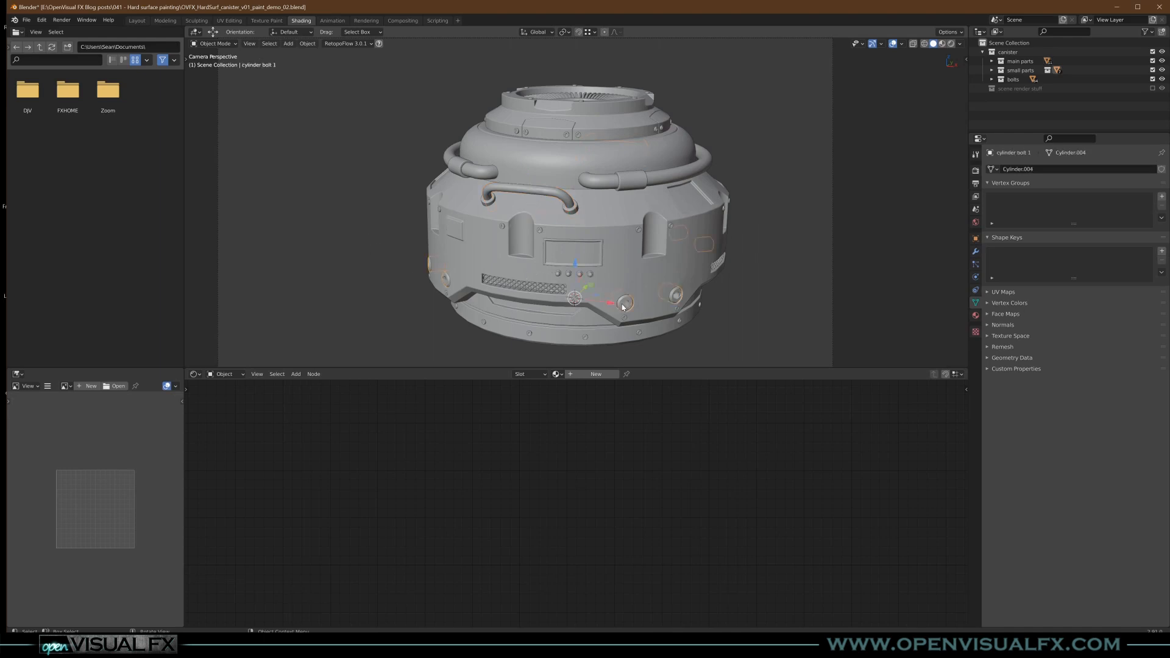
click(571, 326)
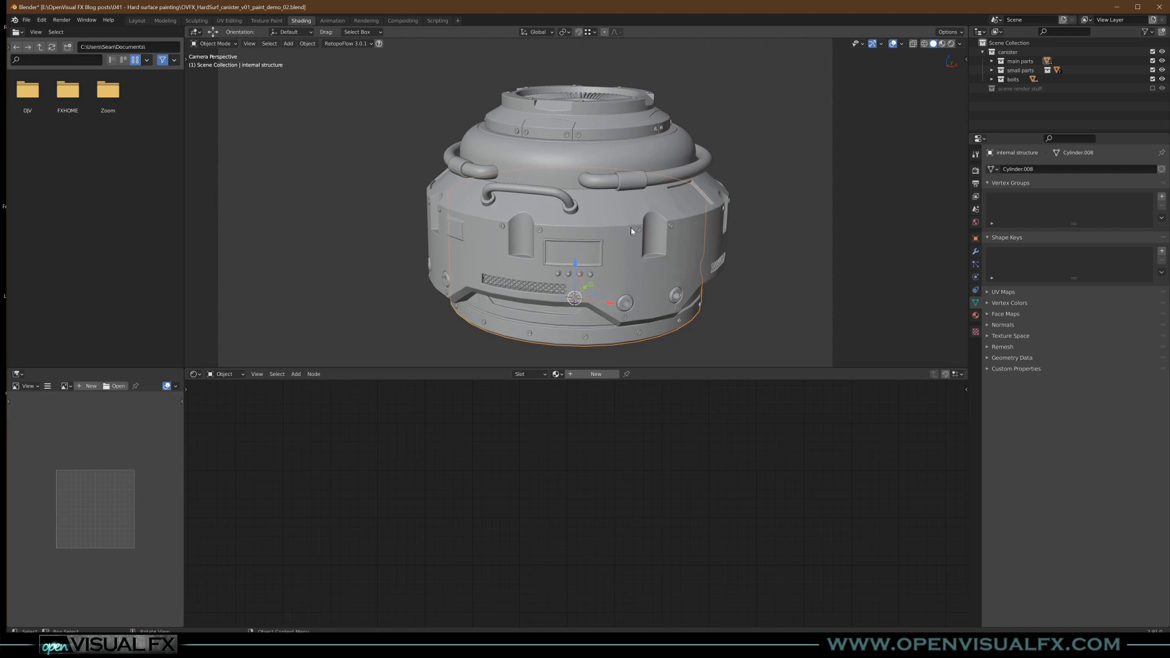
middle_drag(587, 207, 633, 244)
scroll(617, 185, up, 1)
click(611, 175)
click(633, 248)
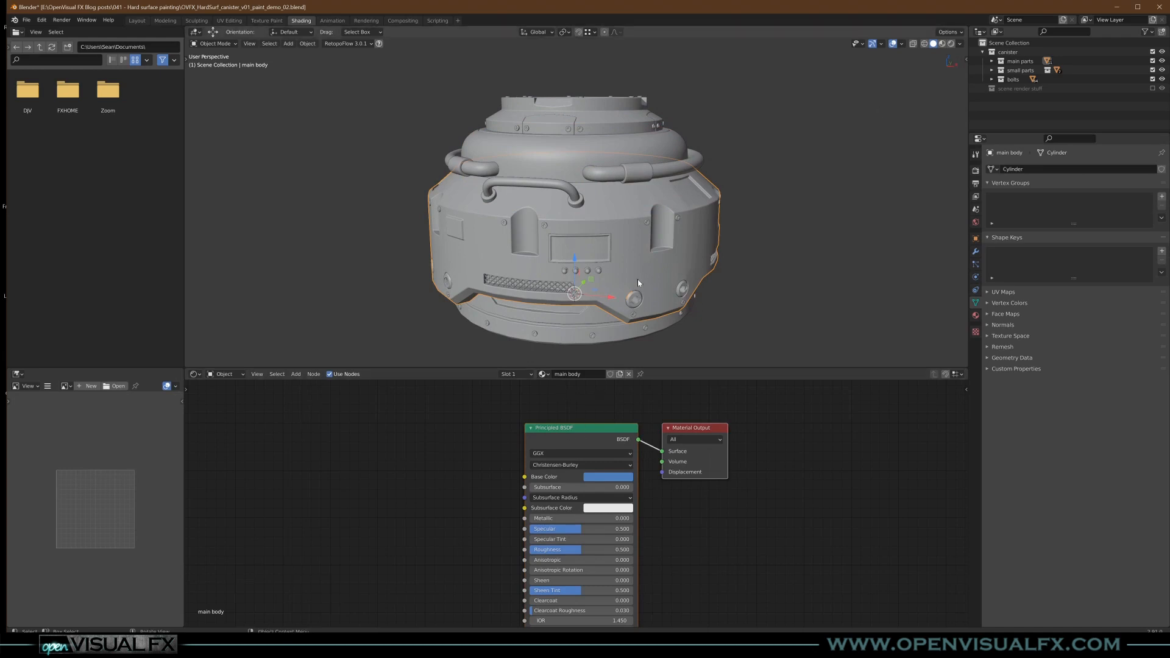
click(943, 43)
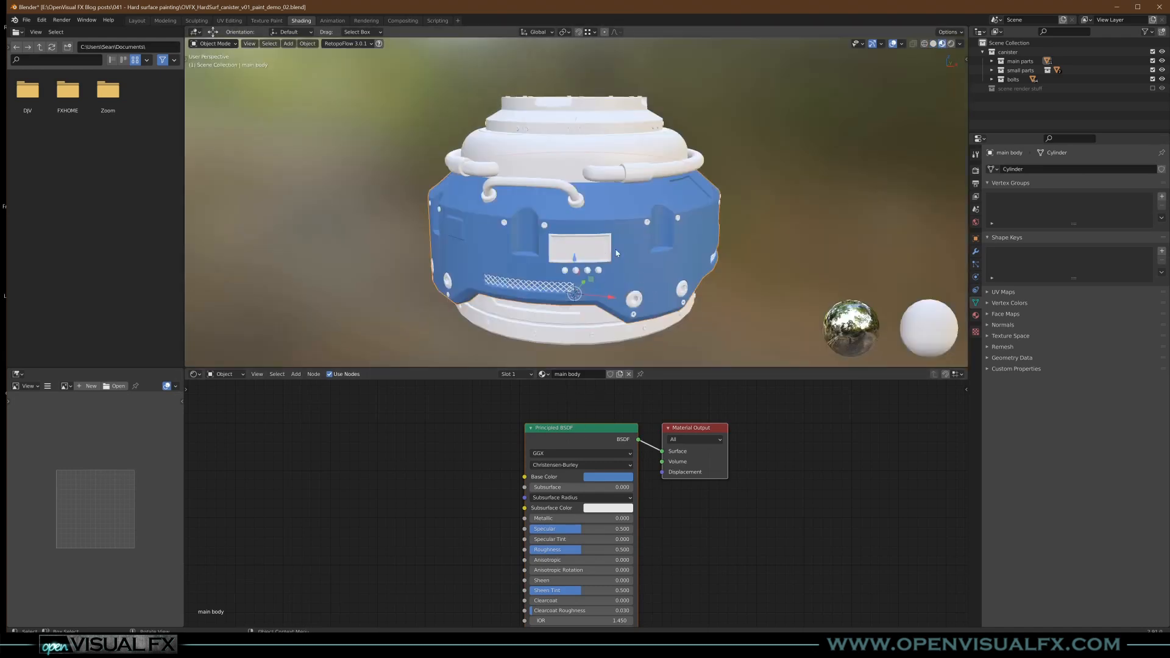
- Assign the existing main body material to the top cylinder fitting
click(605, 125)
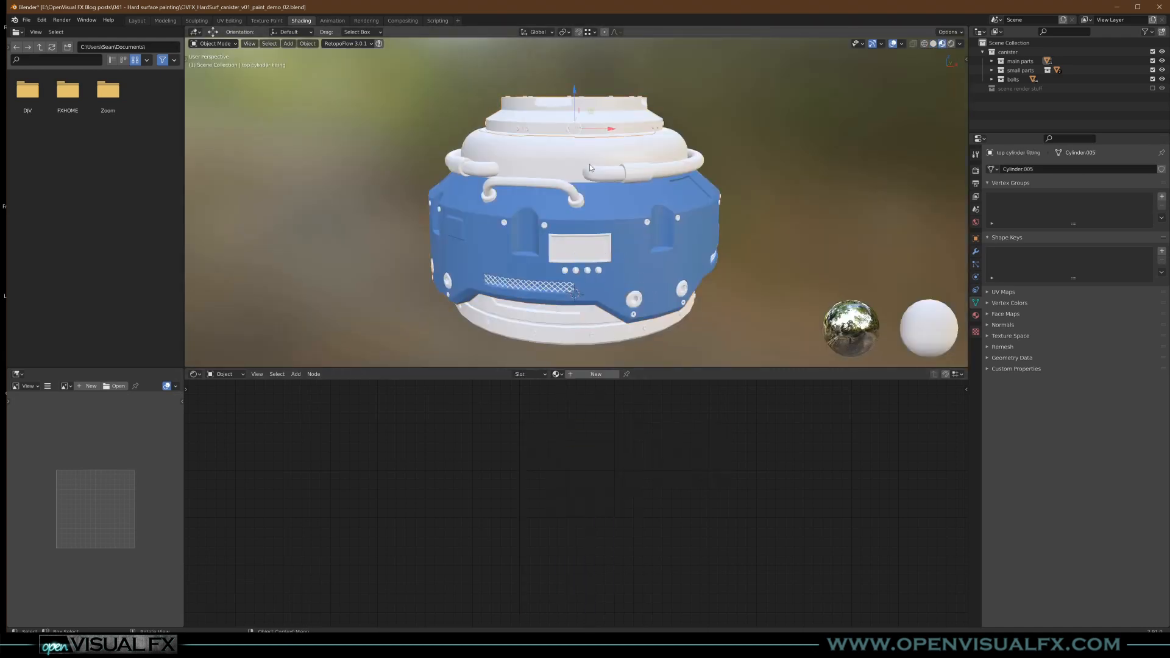
middle_drag(616, 156, 596, 136)
scroll(596, 137, up, 2)
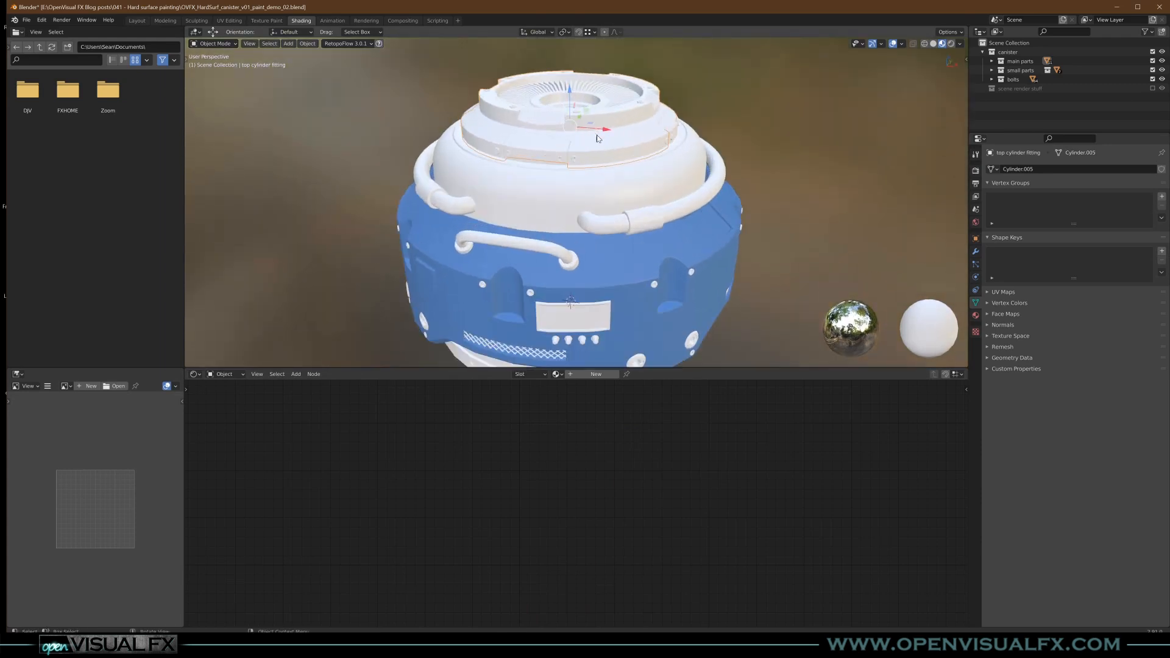
scroll(597, 138, down, 2)
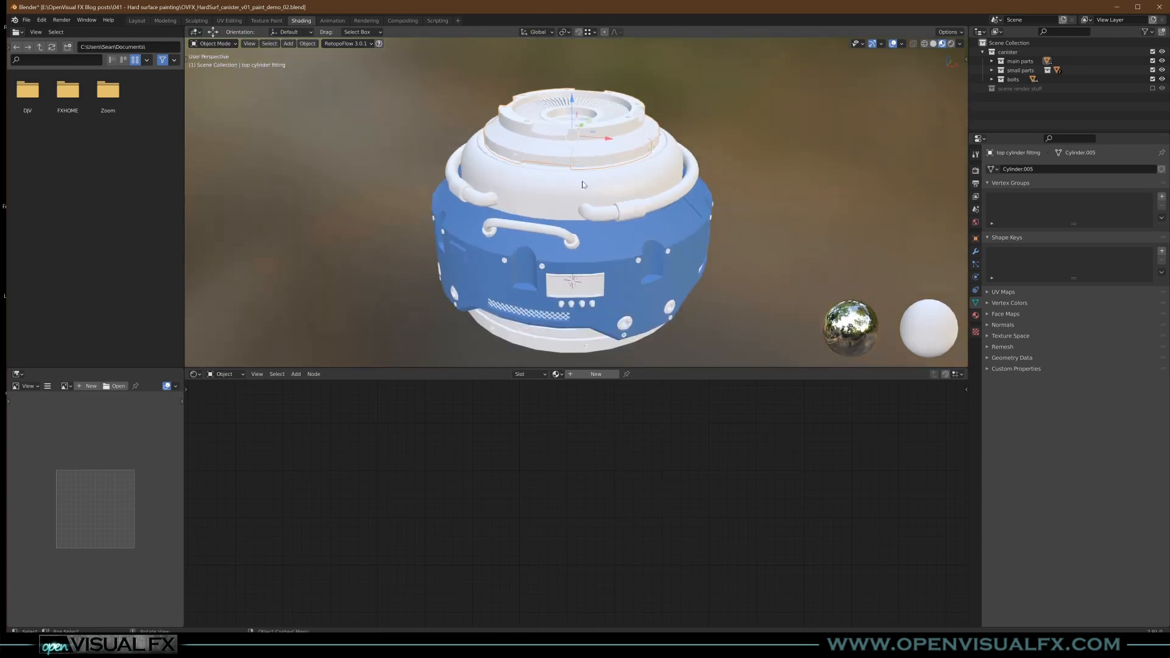
click(557, 374)
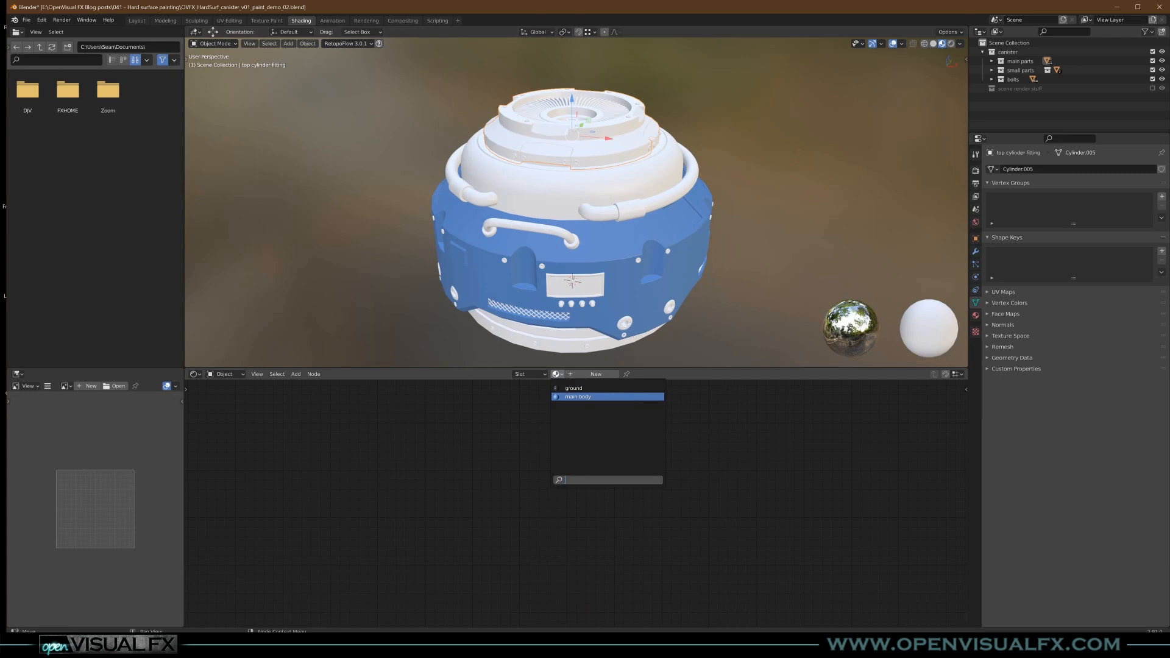
click(576, 397)
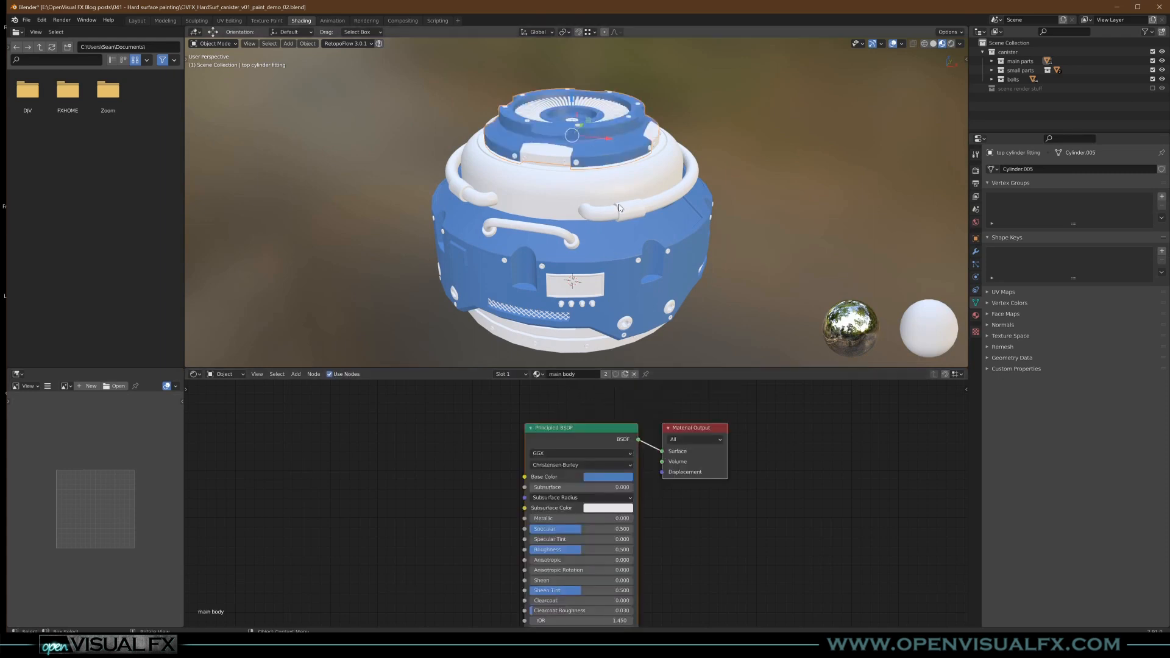
- Make the top cylinder fitting's material a single-user copy and rename it "top painted"
click(606, 374)
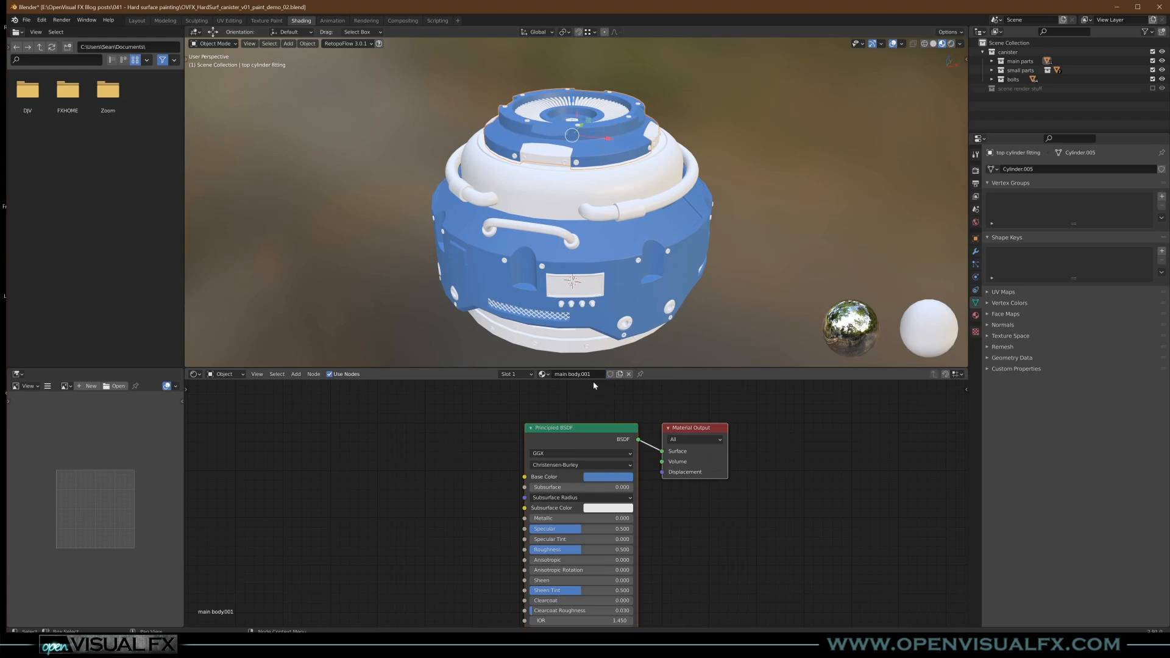
double_click(591, 374)
text(top painted)
key(Return)
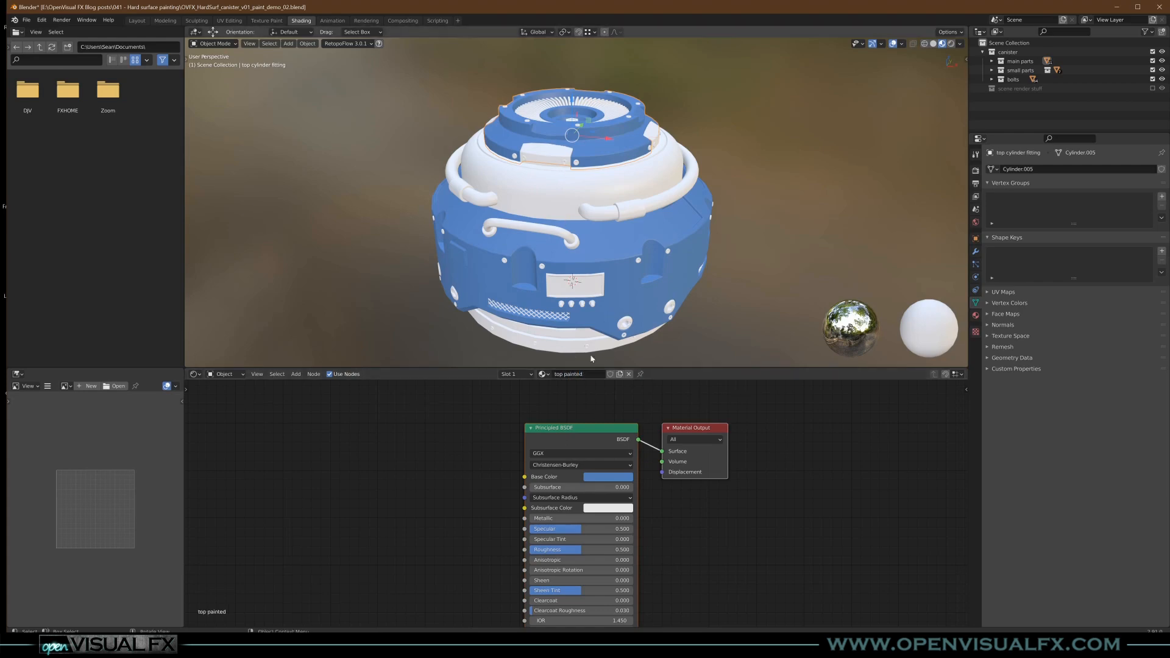
- Assign the top painted material to the inset pieces of the top cylinder fitting
middle_drag(602, 337, 620, 208)
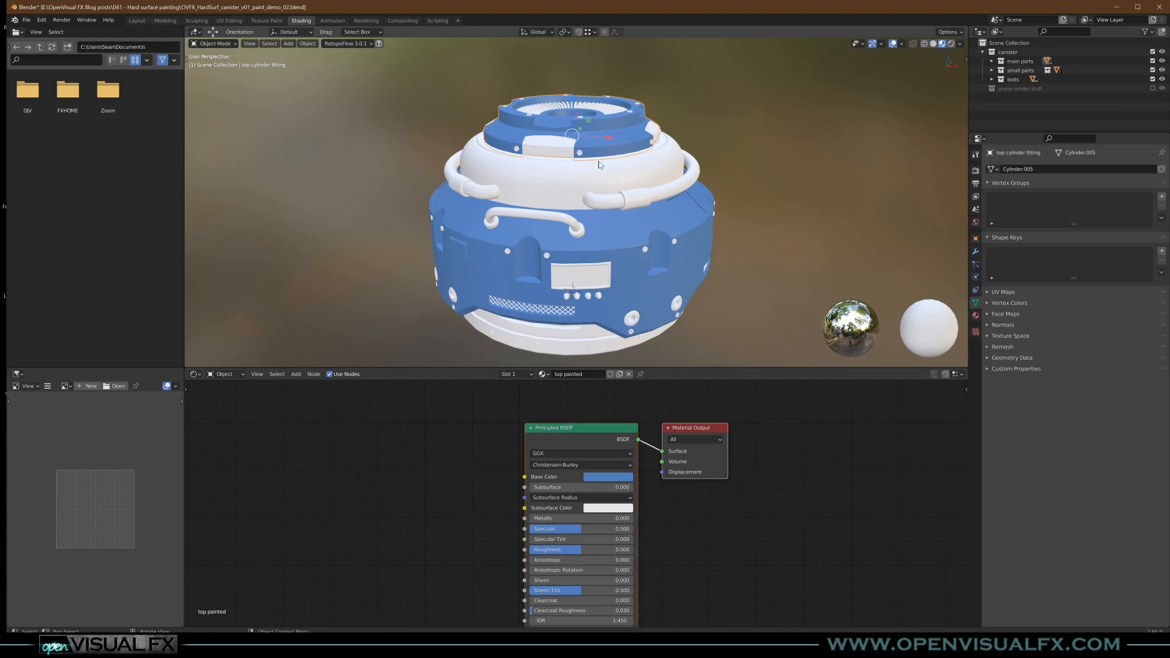
click(550, 152)
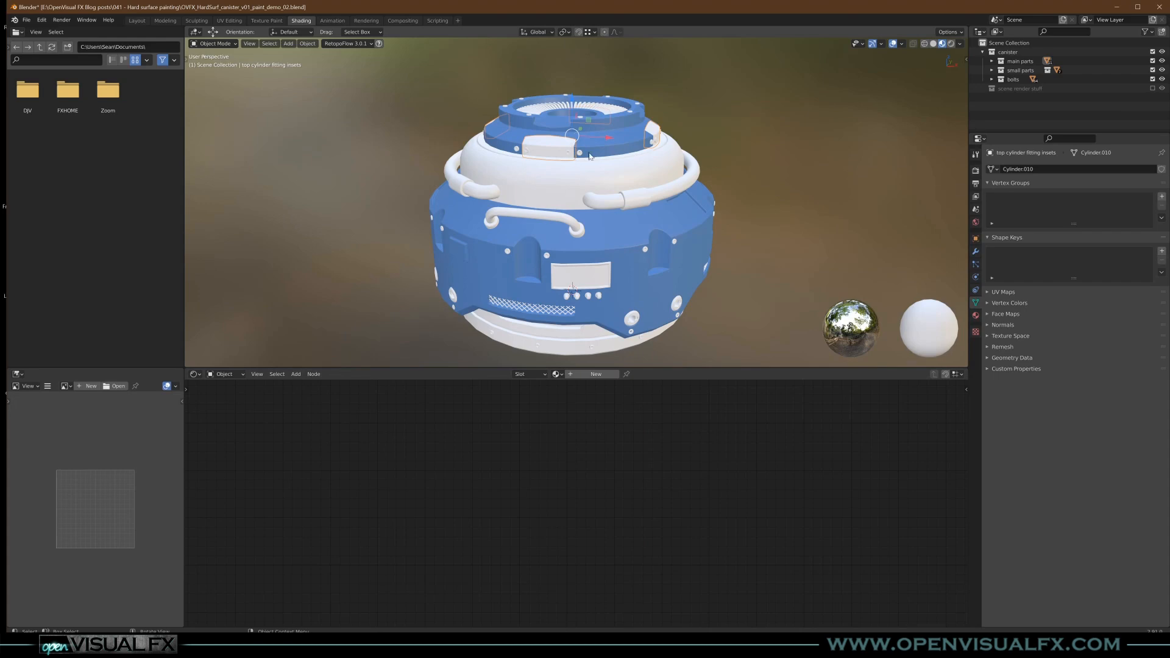
click(557, 373)
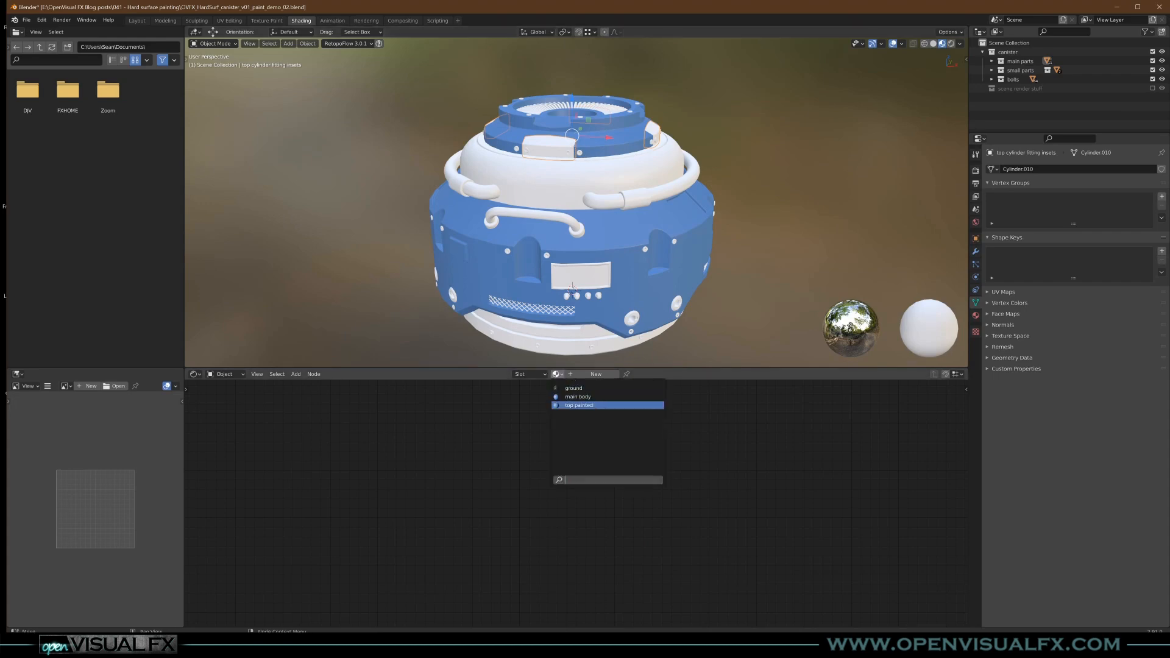
click(582, 407)
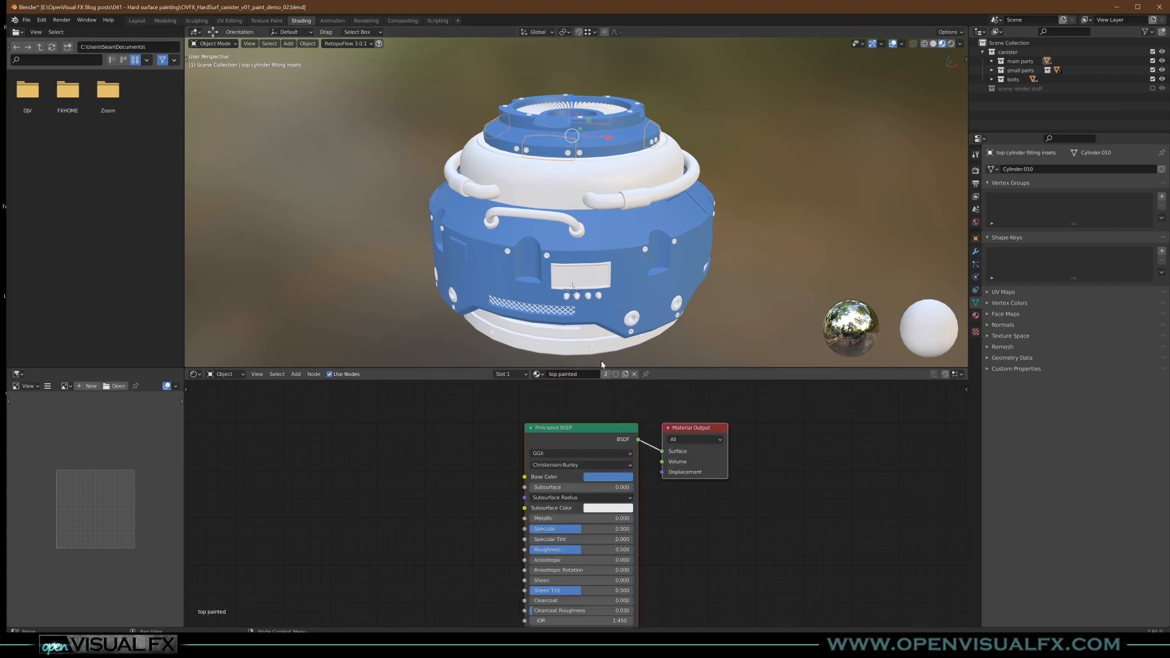
- Make the inset pieces' material a single-user copy and rename it "top painted inserts"
click(605, 374)
double_click(591, 374)
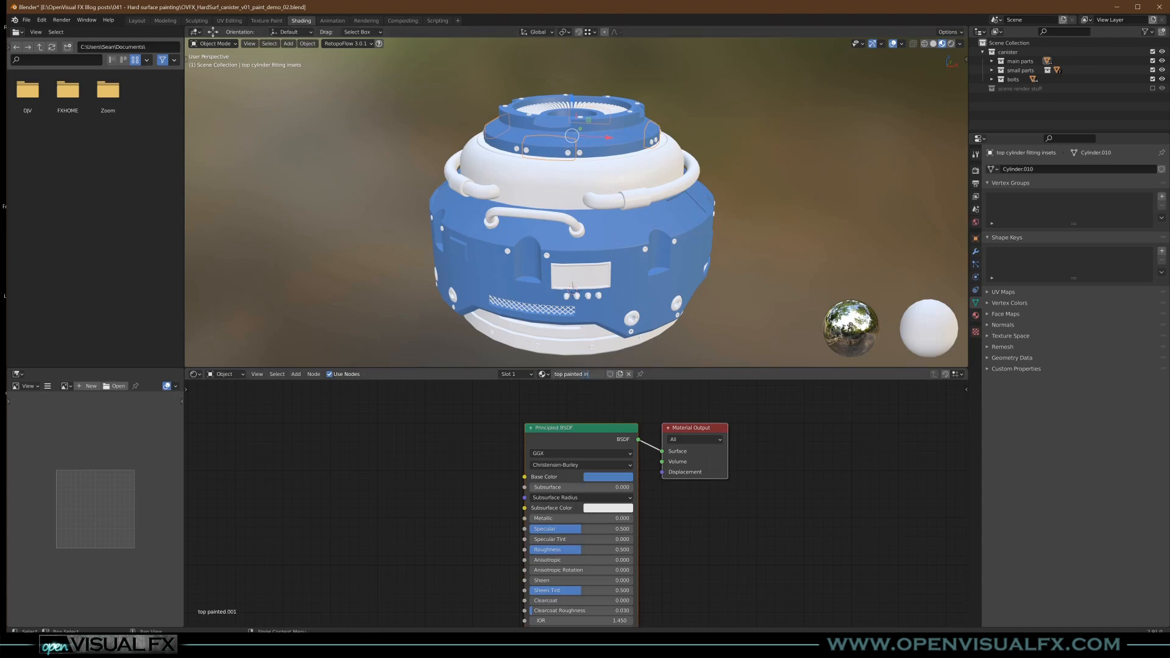
text(ts)
key(Return)
middle_drag(575, 154, 584, 215)
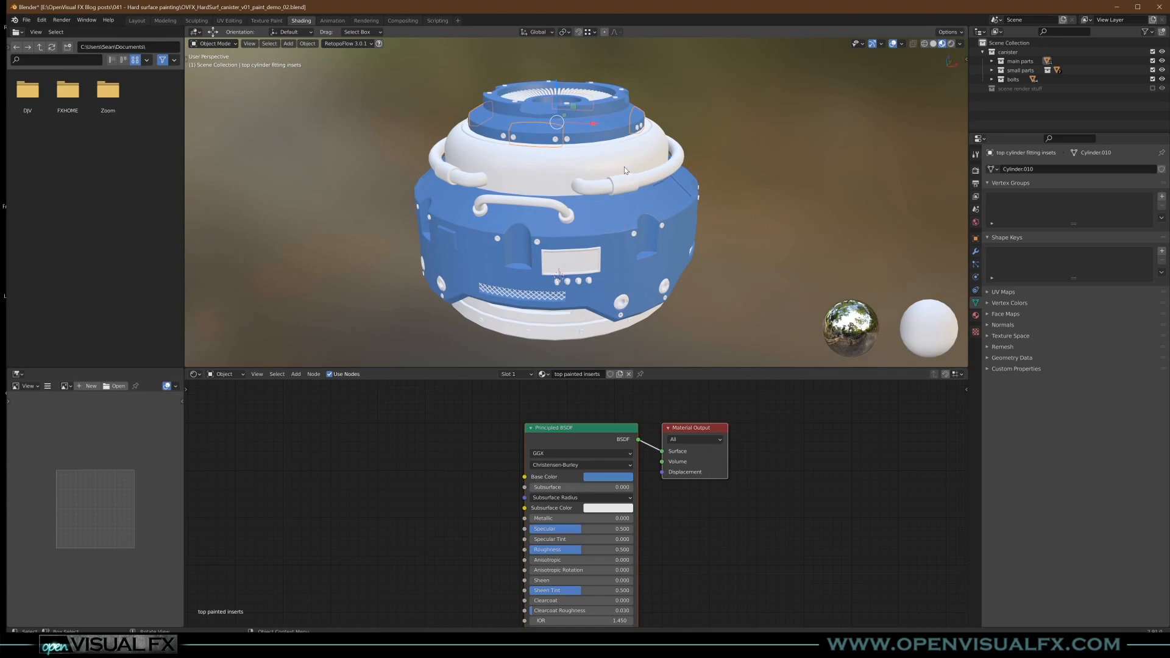
- Lower the Roughness of the main body's material to 0.288
click(602, 204)
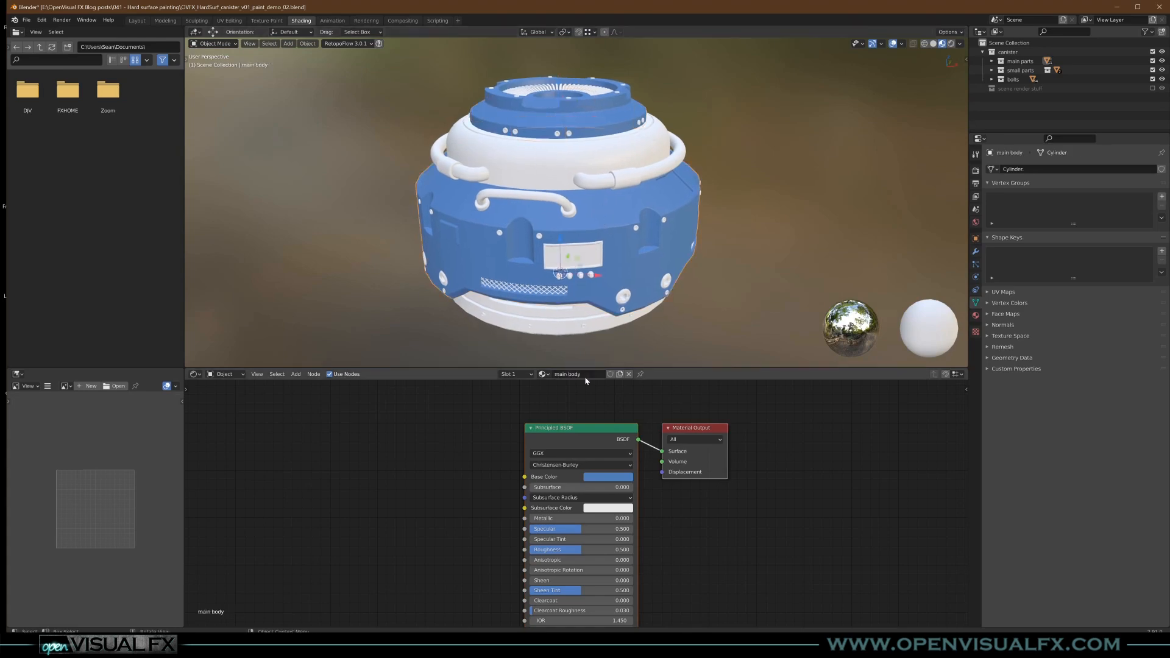
scroll(592, 507, up, 1)
scroll(594, 261, up, 1)
scroll(594, 259, up, 5)
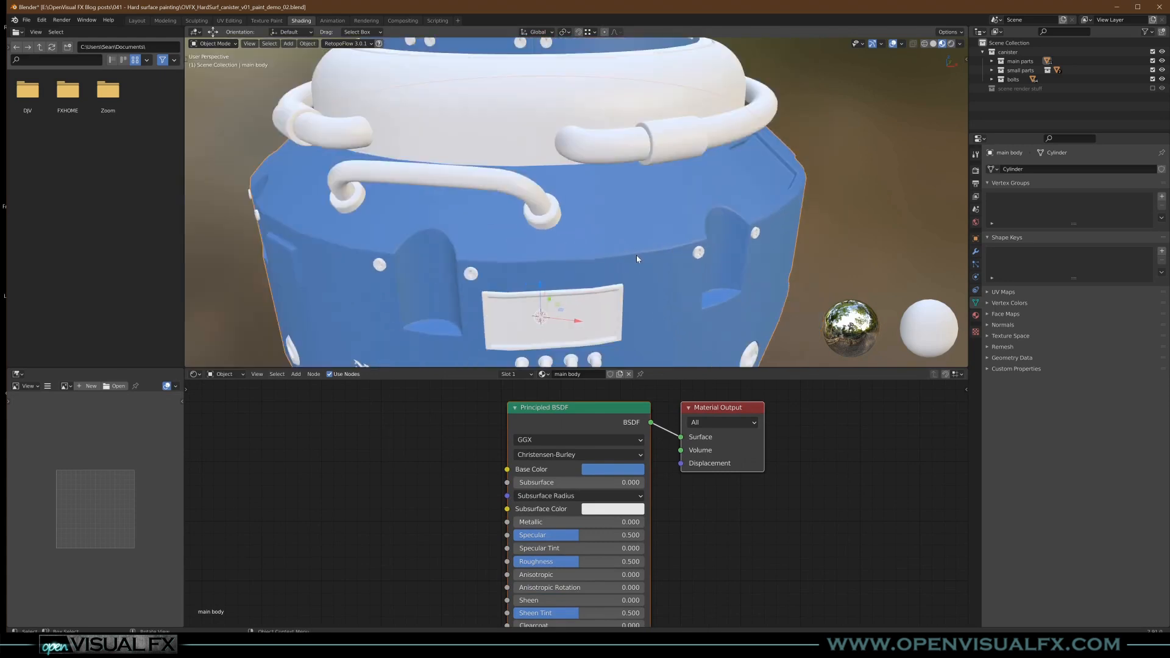
middle_drag(637, 256, 642, 234)
drag(561, 562, 542, 562)
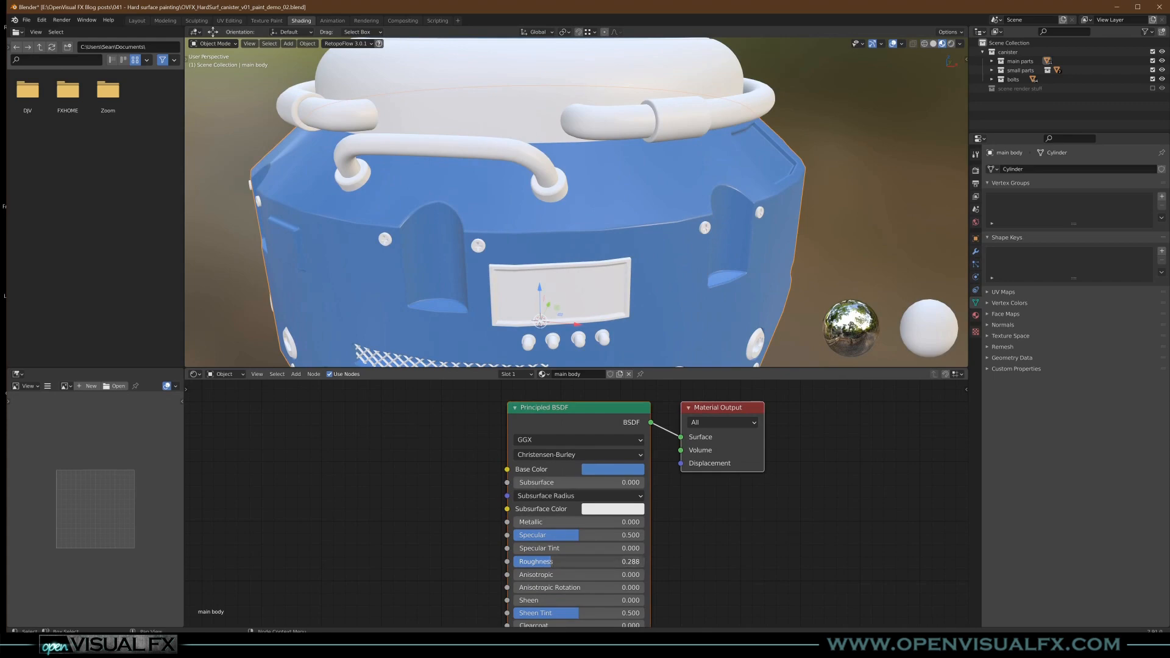
click(548, 561)
key(Escape)
scroll(613, 185, down, 3)
middle_drag(613, 186, 615, 203)
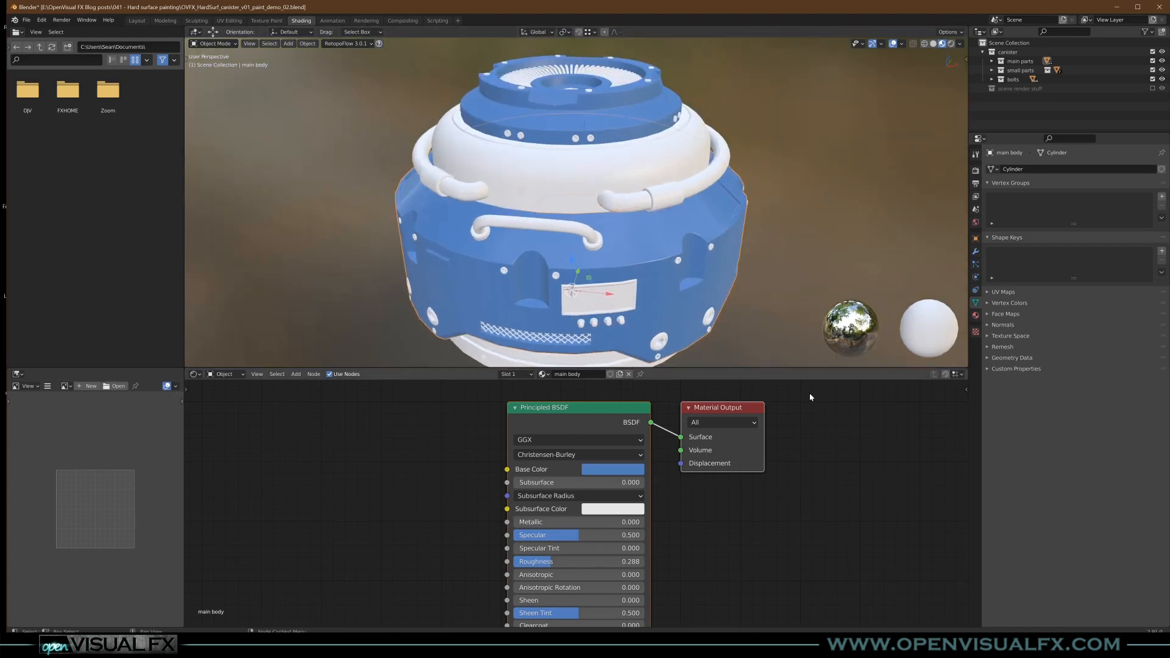
- Replace the top painted material's shader with a copy of the main body's Principled BSDF and connect it to the output's Surface
click(597, 412)
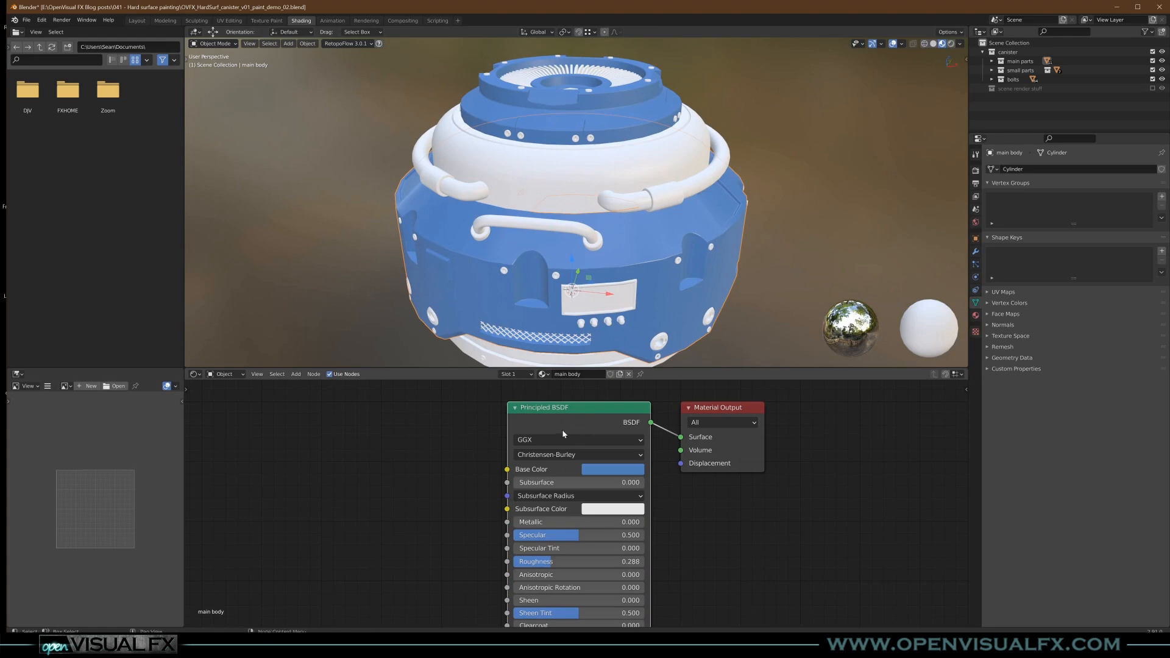
click(570, 125)
scroll(587, 448, down, 4)
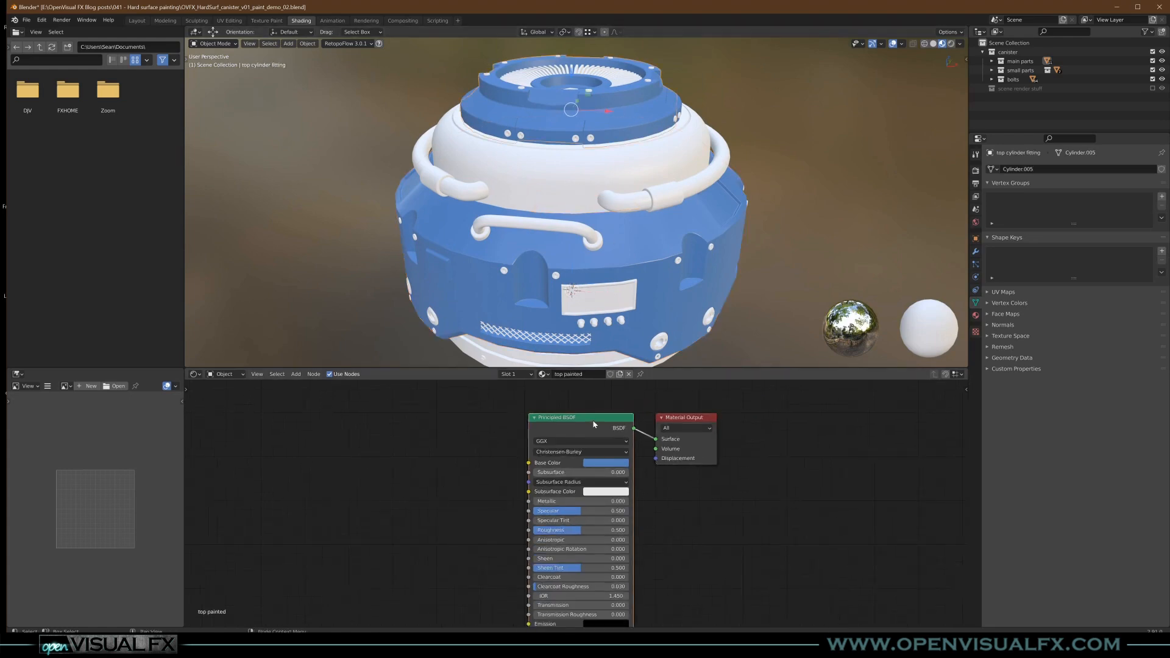
key(x)
key(ctrl+v)
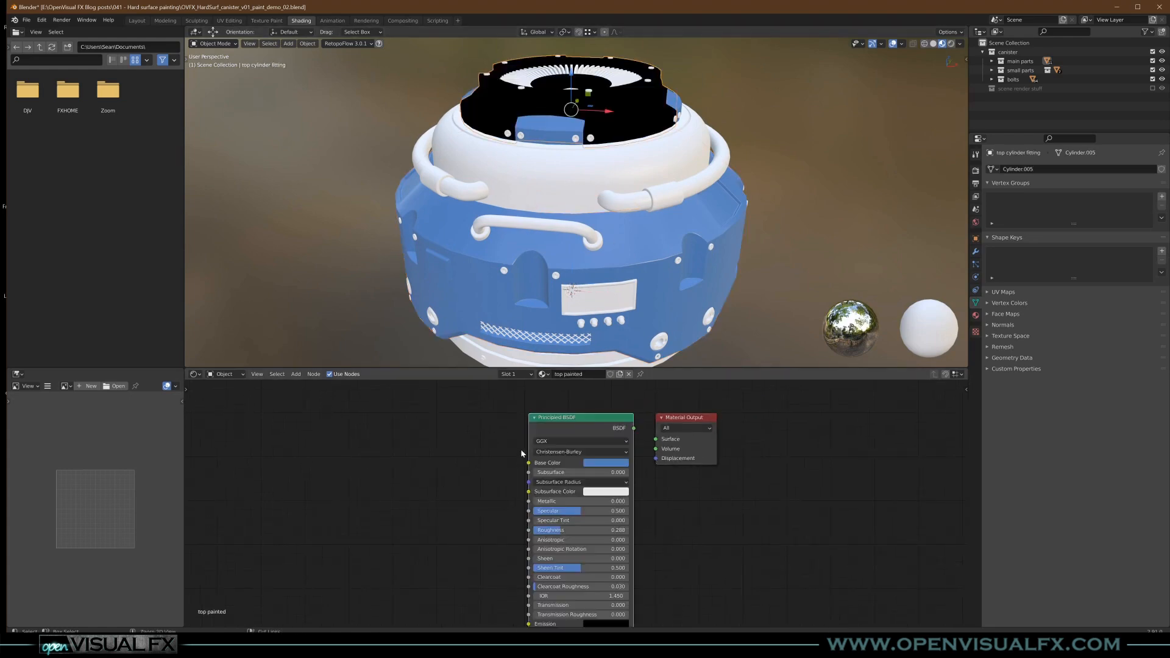
drag(583, 421, 544, 425)
ctrl+shift+click(545, 427)
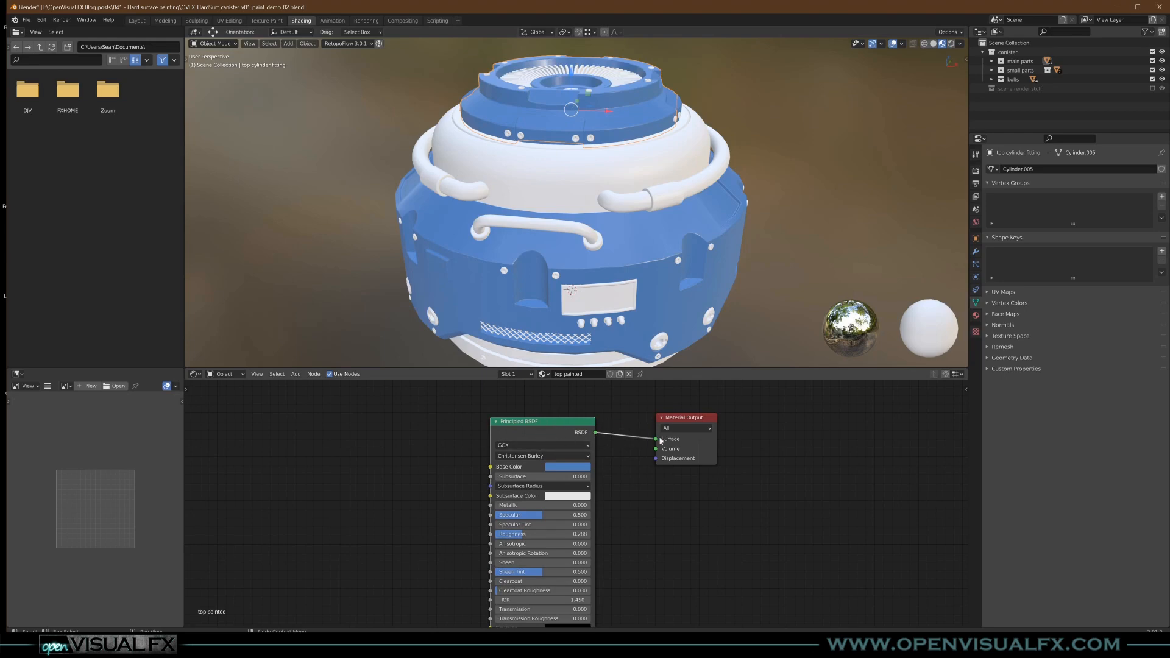
- Swap the top painted inserts material's shader for the copied main body Principled BSDF, linked to the Surface output
middle_drag(559, 172, 554, 185)
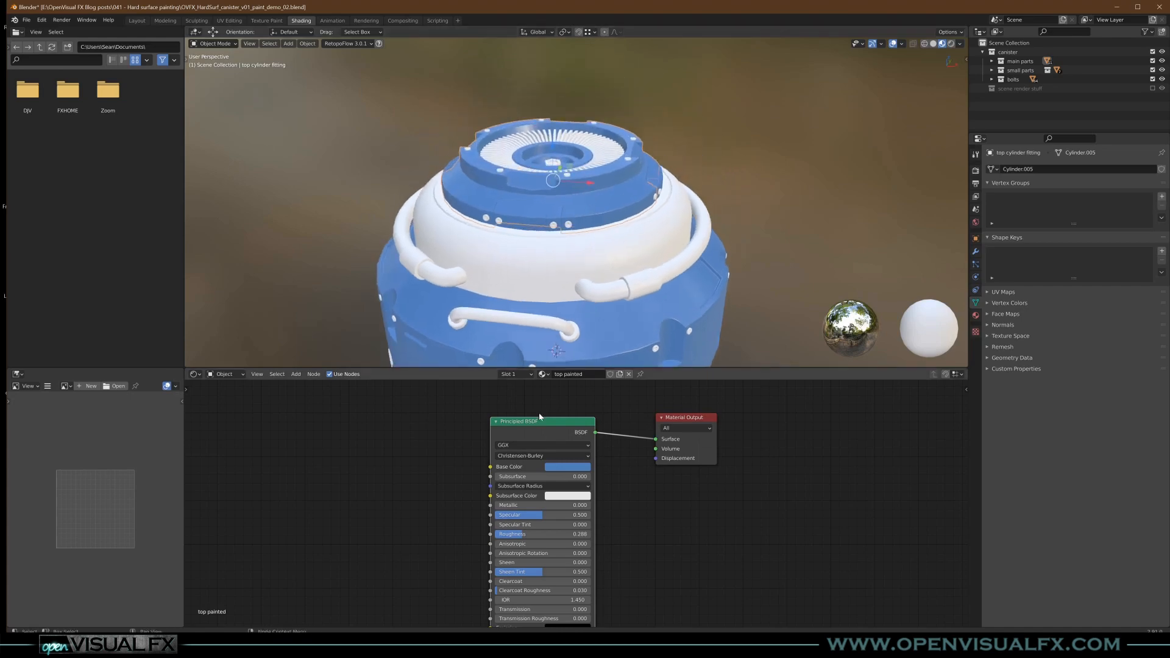
click(535, 221)
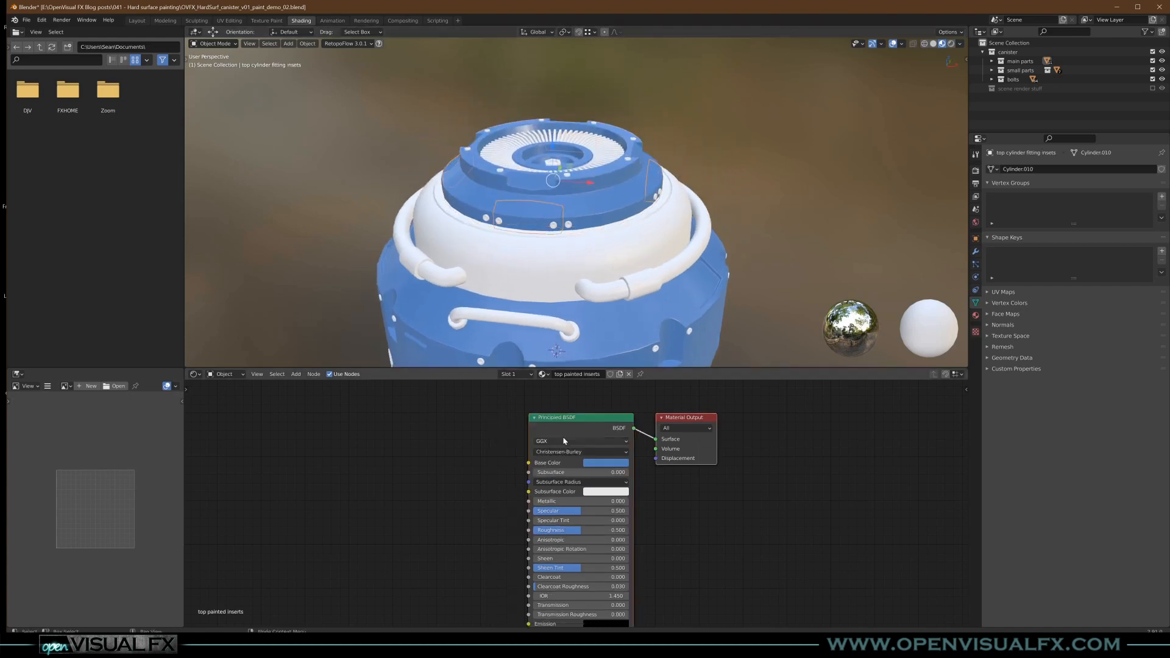
key(x)
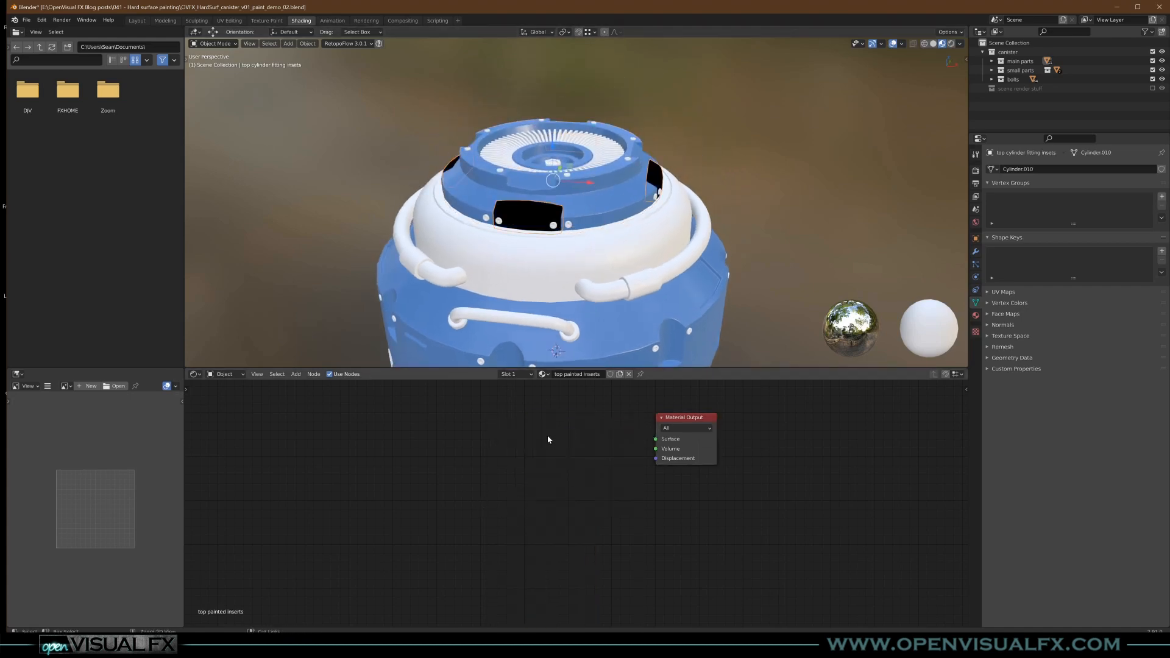
key(ctrl+v)
drag(572, 421, 656, 439)
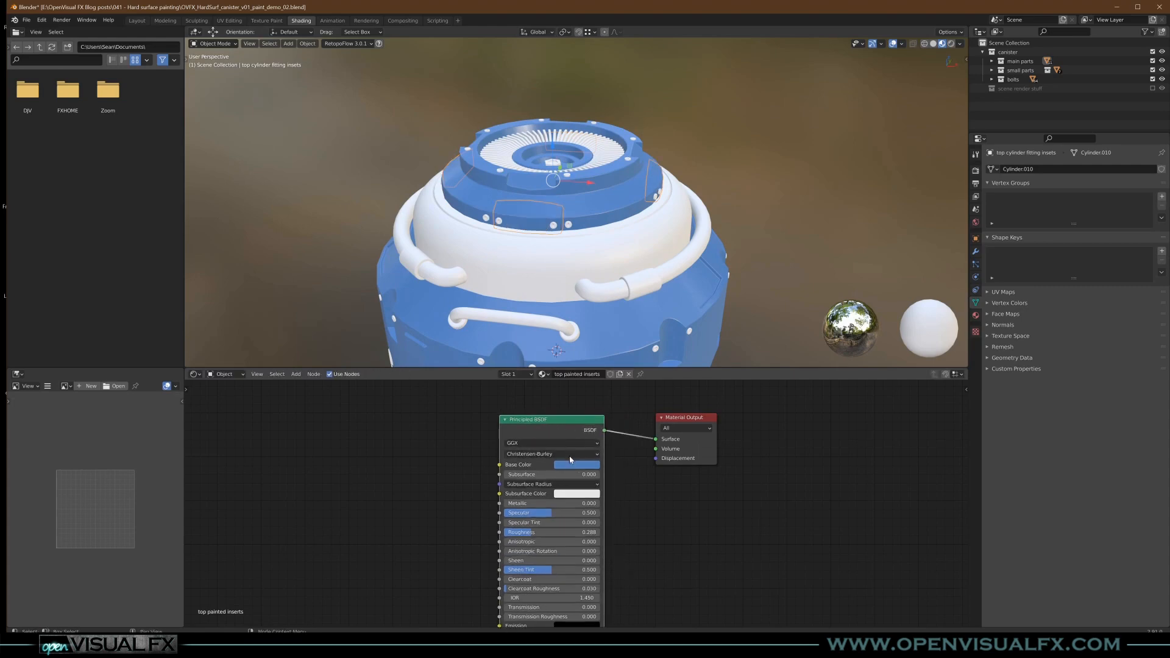
- Create a new material named "chrome 1" on the side pipes with Metallic 1.000 and Roughness 0.148
scroll(613, 208, up, 2)
shift+middle_drag(613, 261, 649, 158)
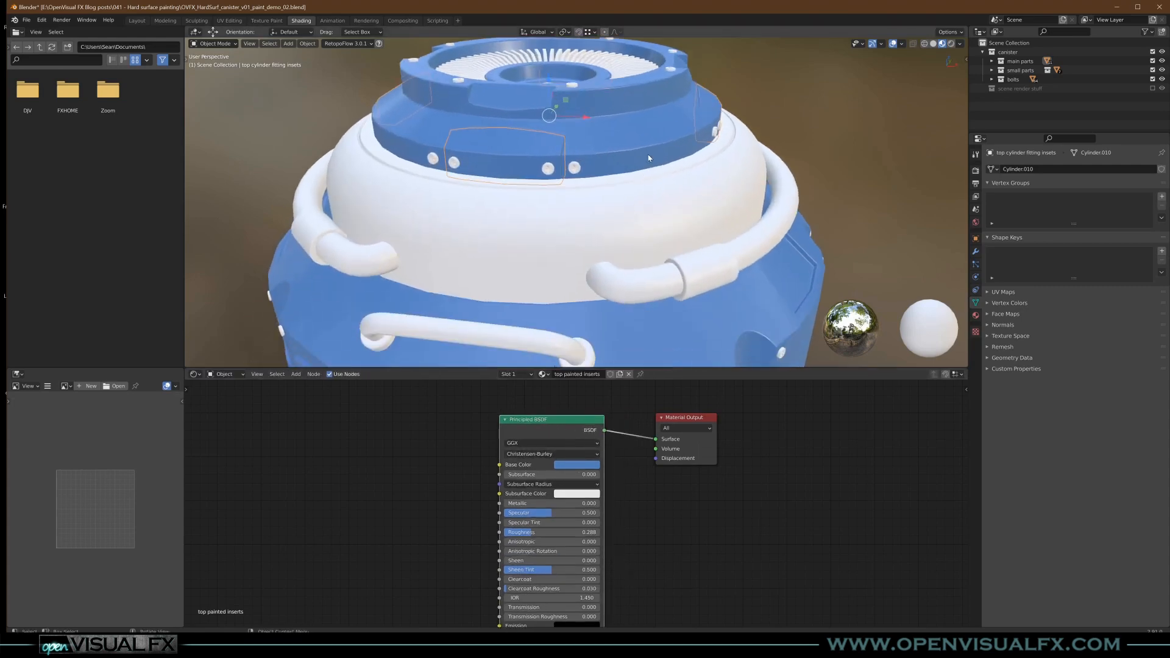
middle_drag(603, 302, 650, 248)
scroll(603, 238, down, 2)
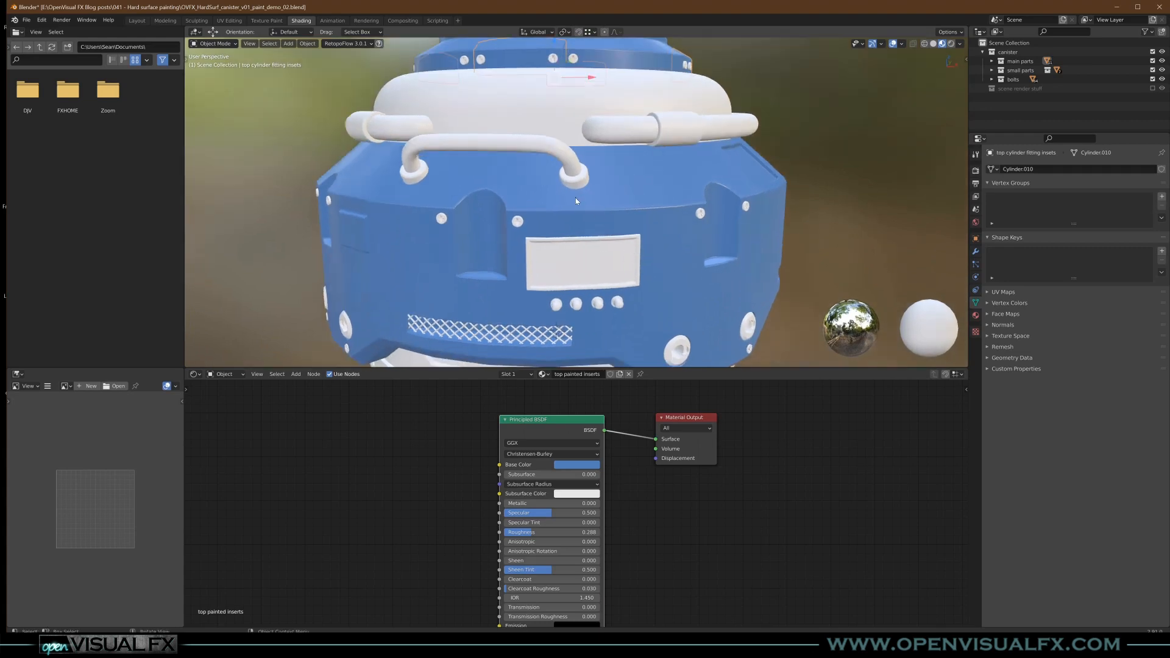
middle_drag(745, 129, 707, 222)
click(712, 154)
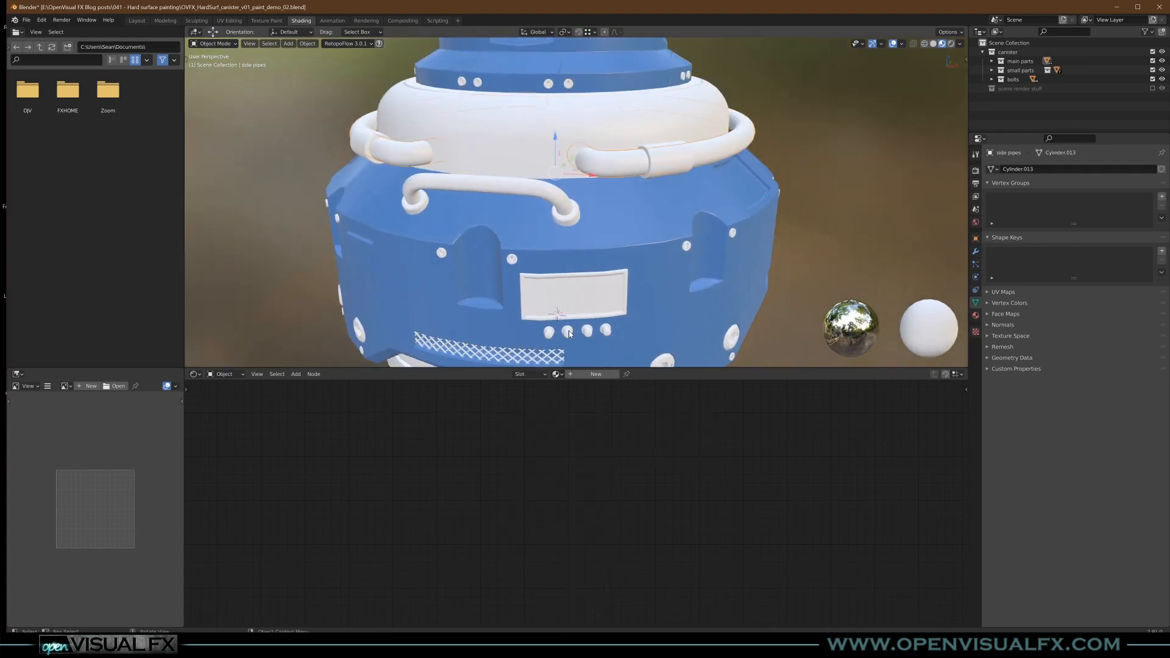
click(604, 375)
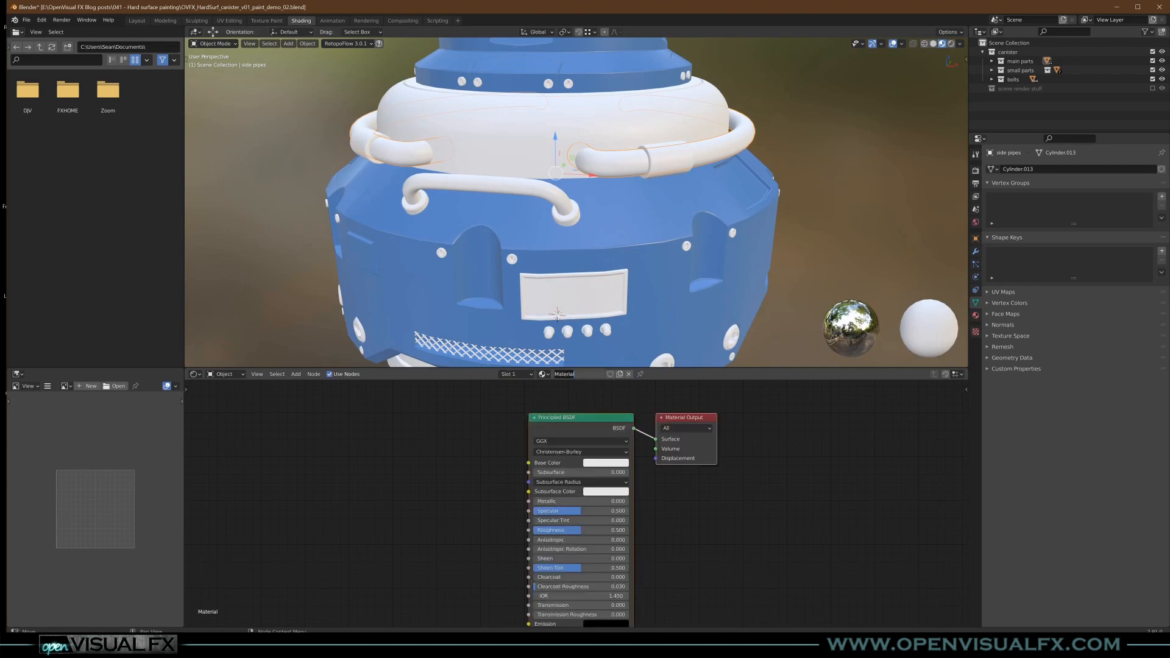
text(ch)
drag(604, 501, 583, 531)
middle_drag(613, 198, 642, 203)
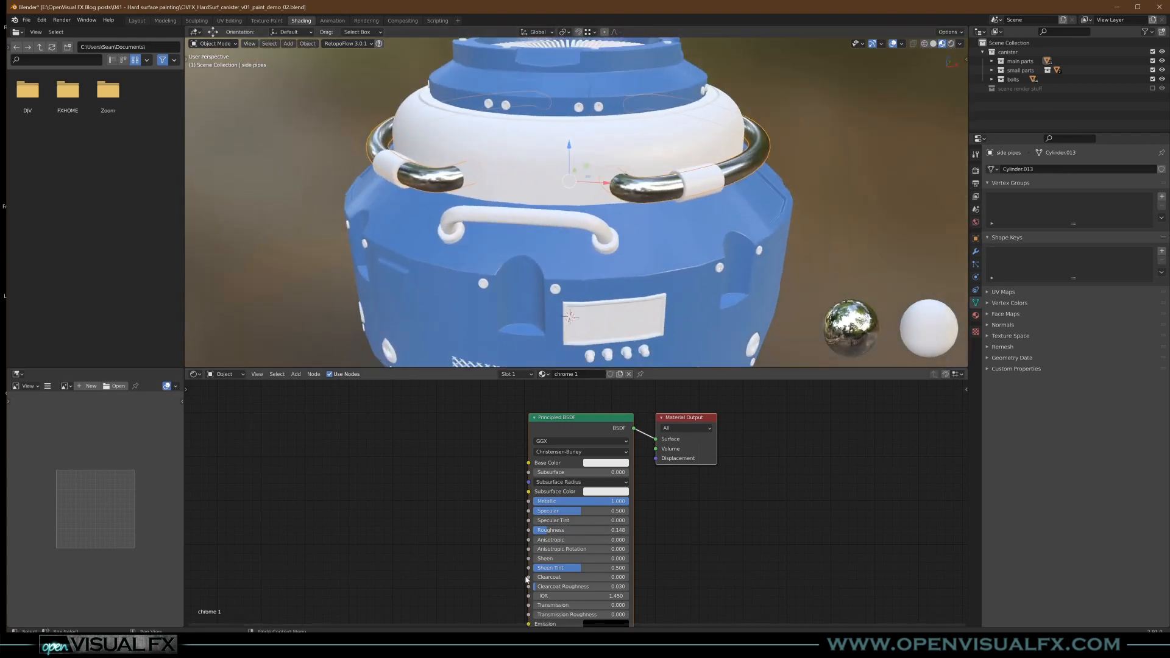
- Switch to File Explorer's grunge texture folder and preview candidate images, including Grunge_gray_07, Grungemaps0037_10_M, Splatter0004_M, the silver metallic texture and Grunge_gray_12
scroll(496, 511, down, 1)
middle_drag(496, 511, 595, 485)
key(alt+Tab)
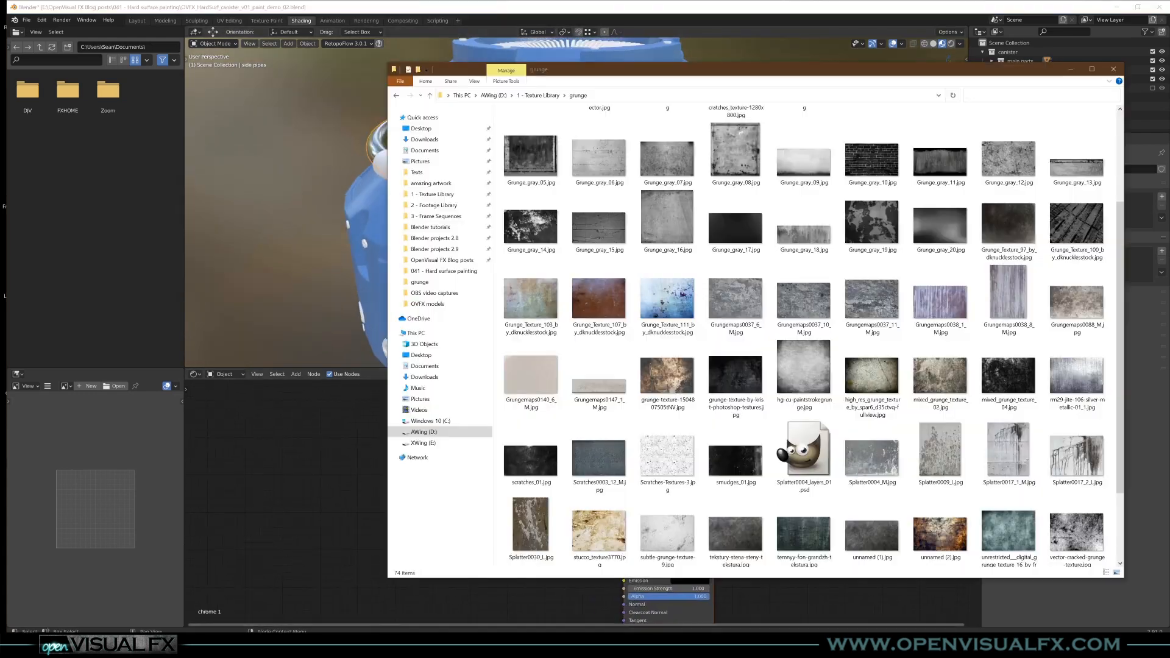
mouse_move(789, 169)
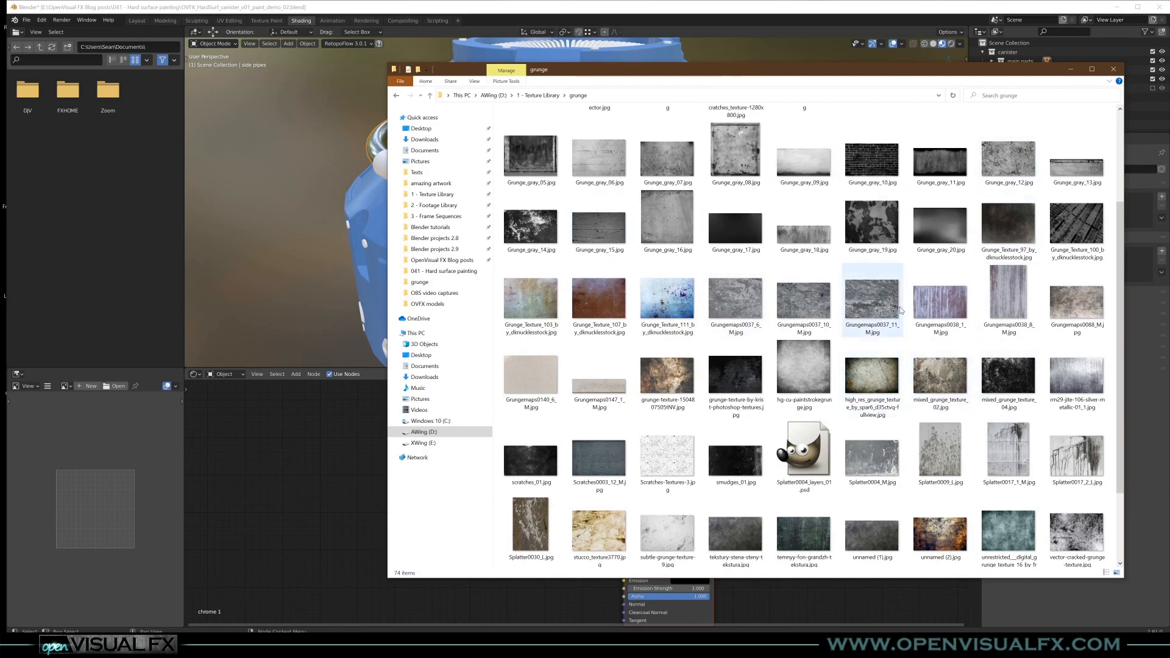
mouse_move(901, 310)
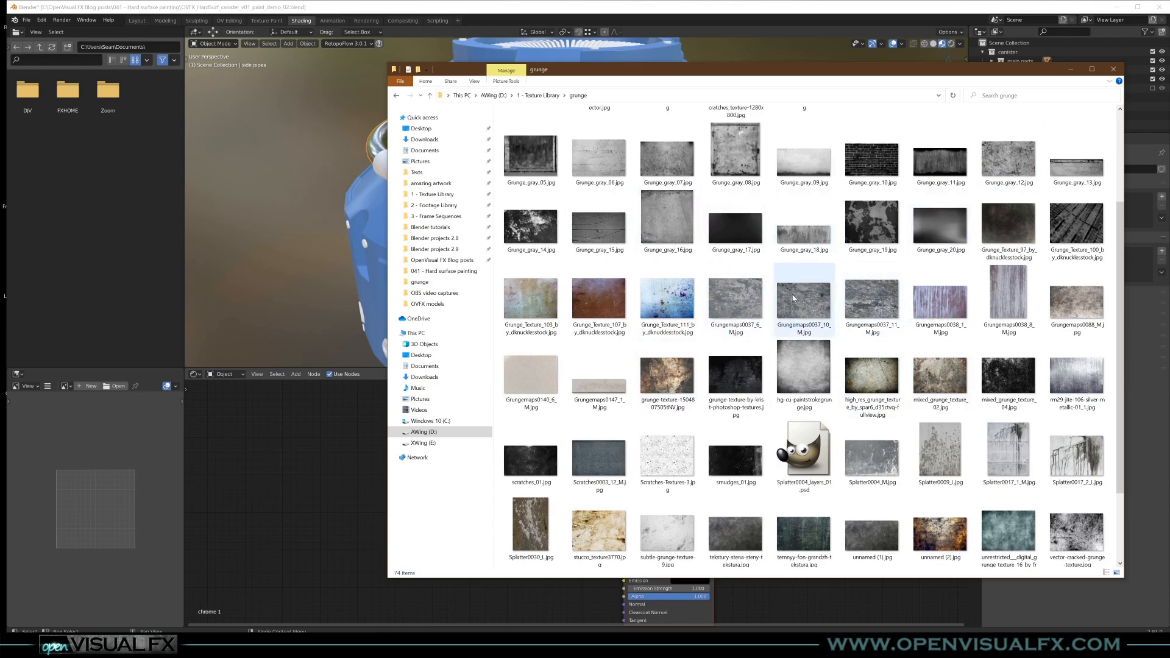
mouse_move(794, 298)
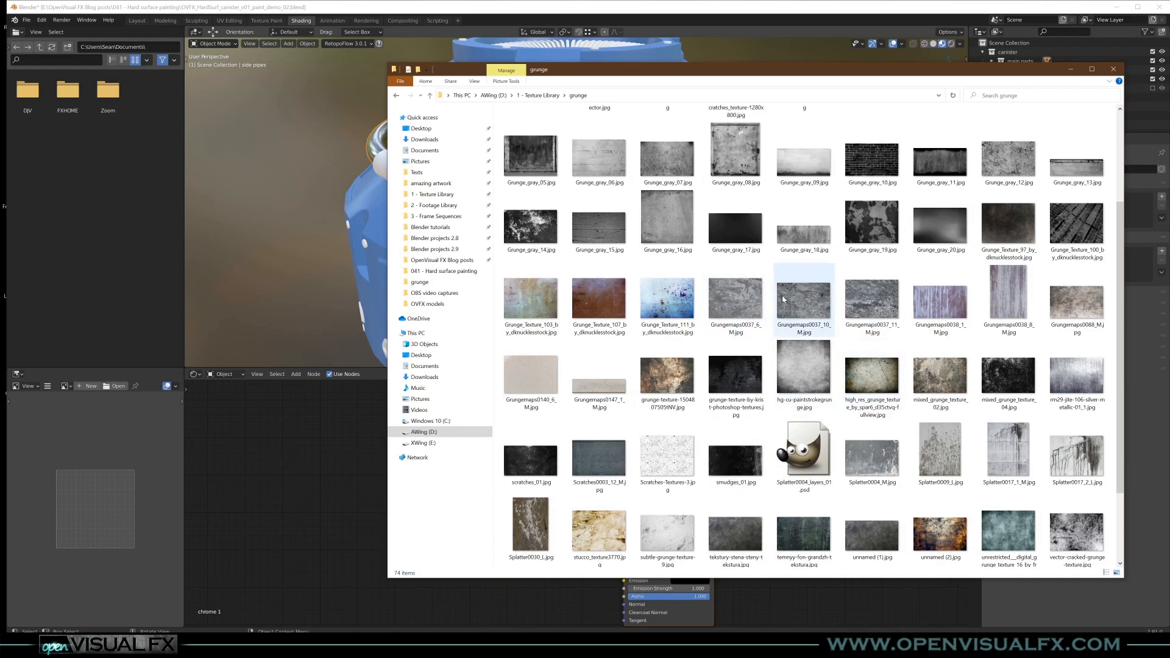
double_click(666, 164)
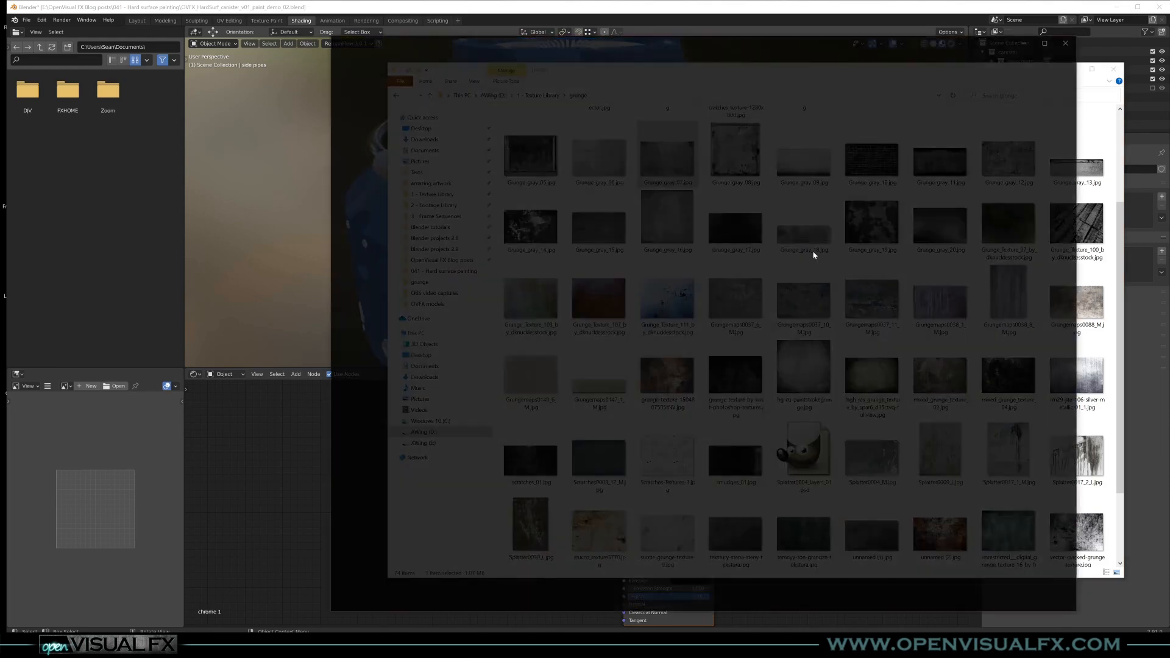
click(1066, 43)
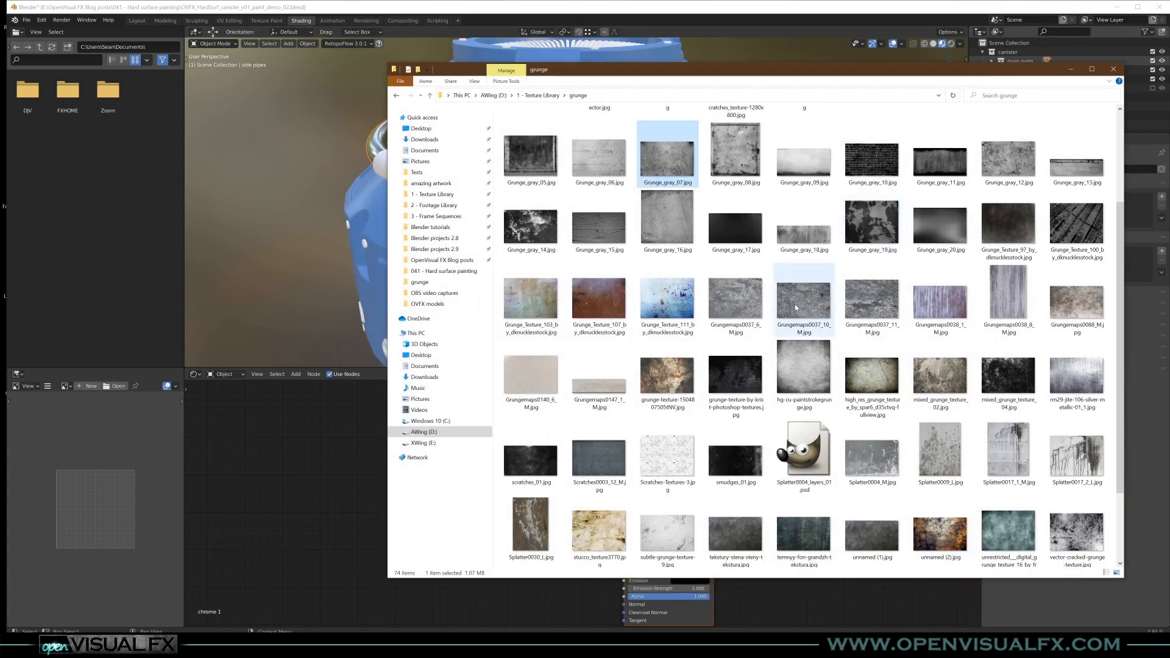
double_click(796, 308)
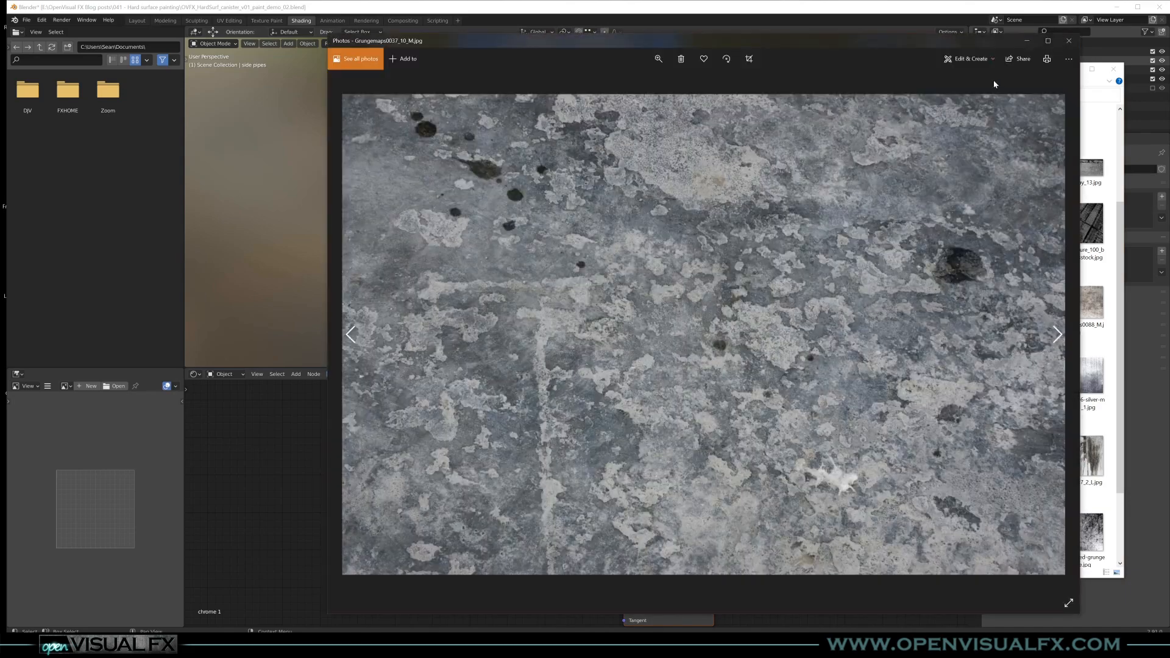
click(1069, 40)
double_click(738, 306)
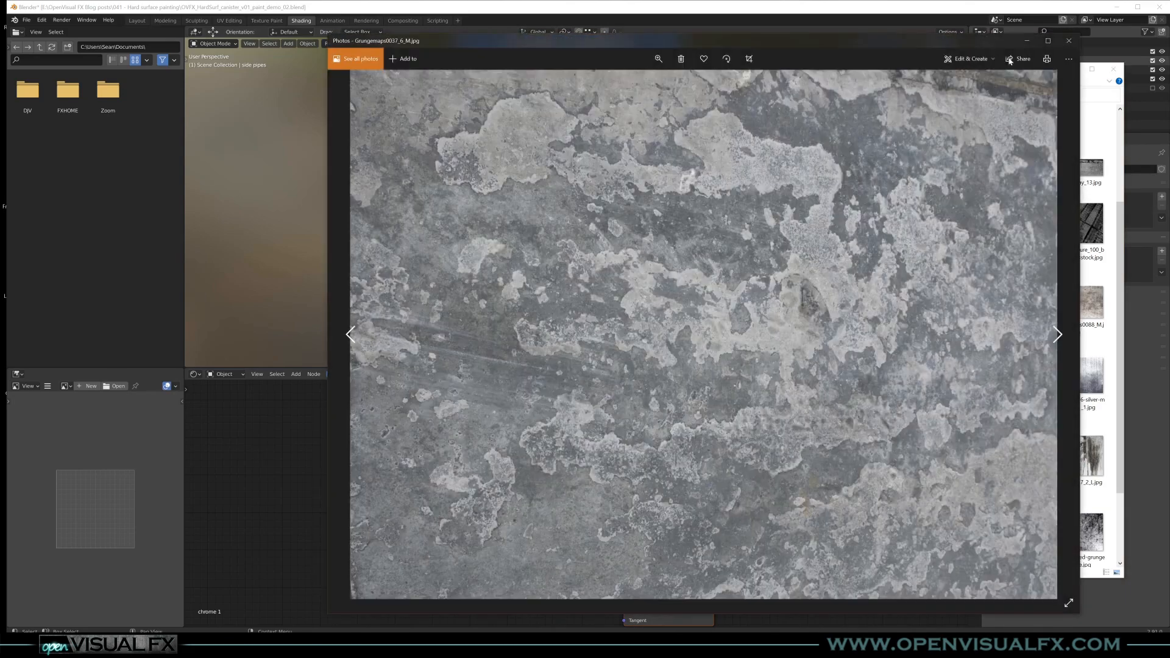
click(1068, 39)
double_click(893, 479)
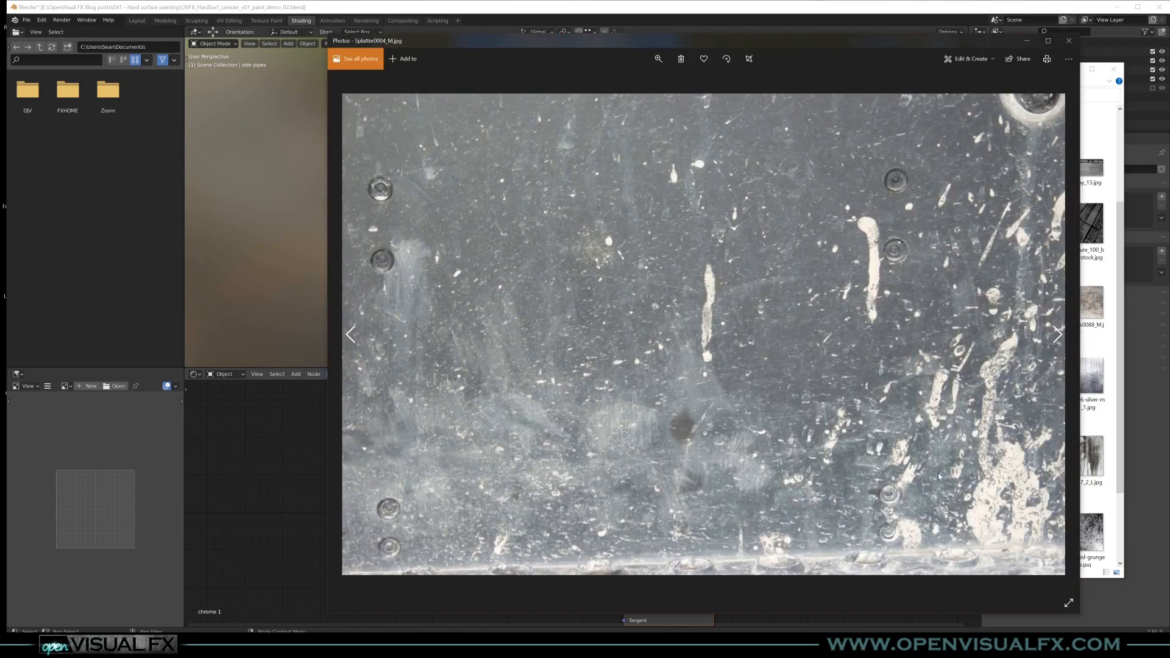
click(1069, 40)
double_click(1091, 364)
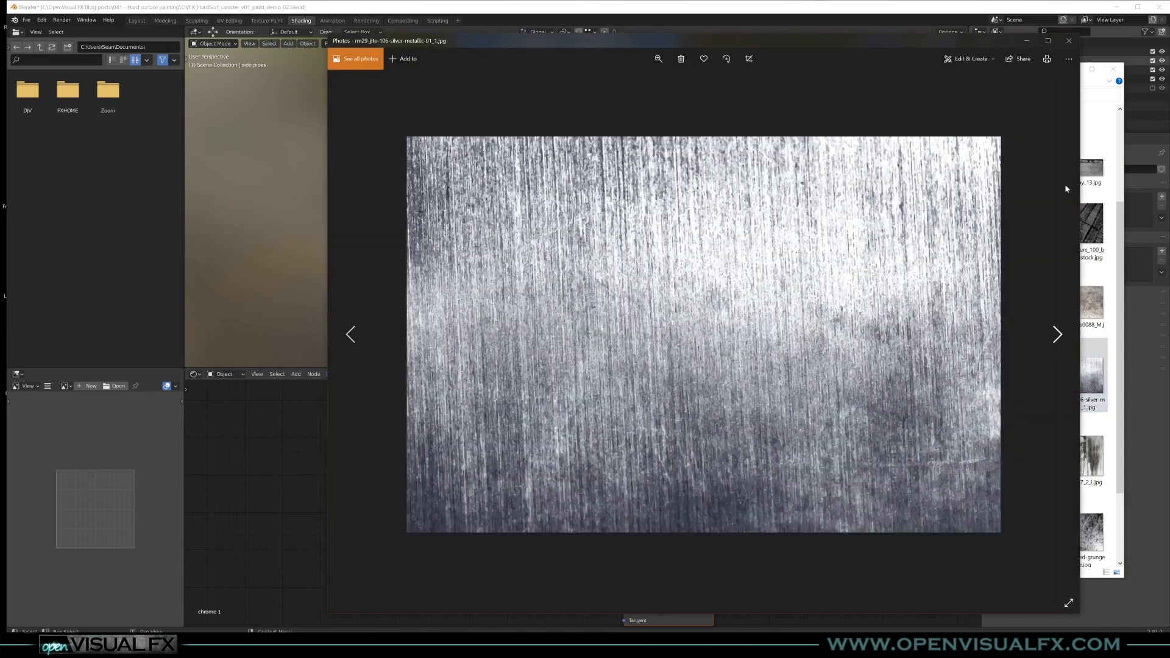
click(1070, 40)
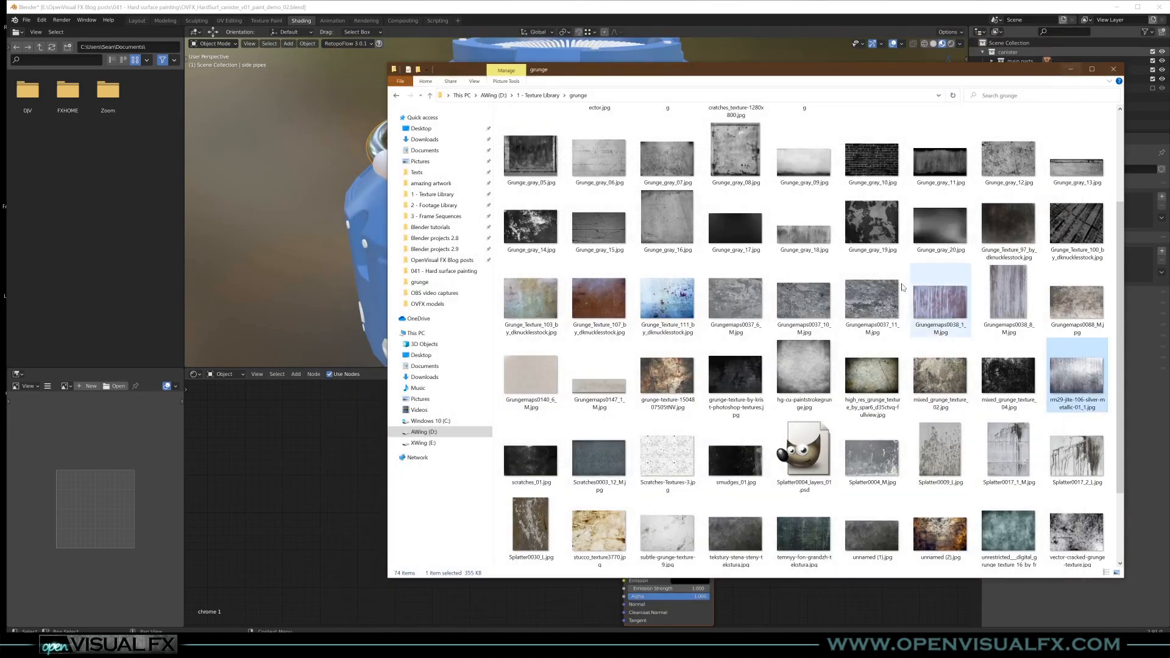
double_click(1008, 160)
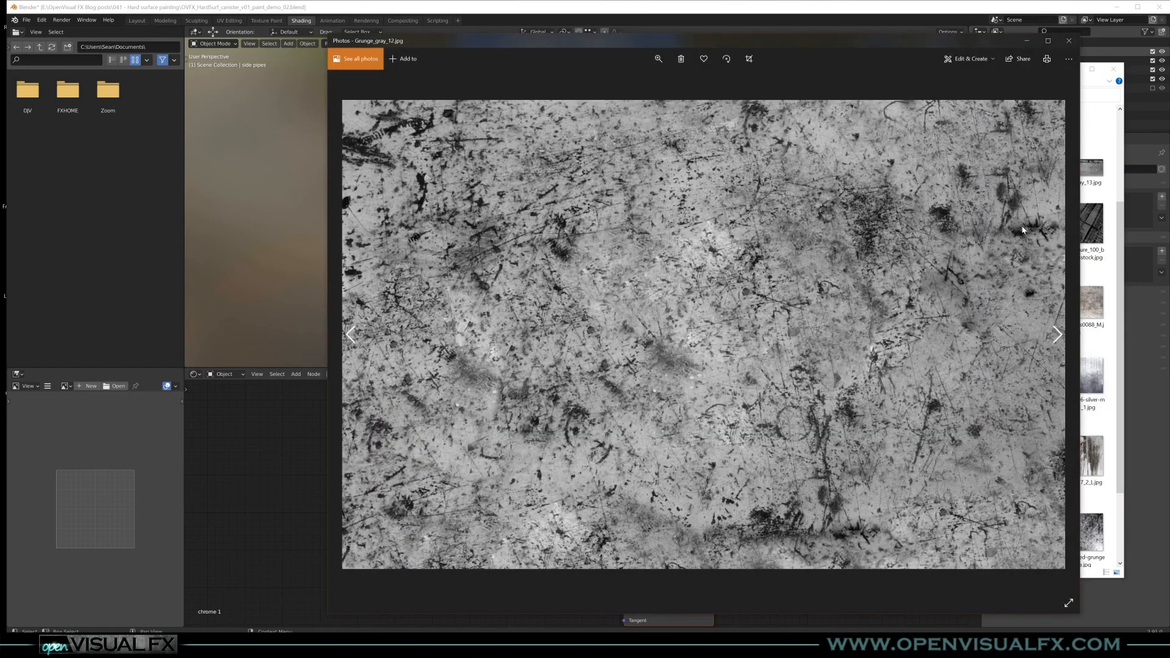
click(1069, 40)
- Add Grunge_gray_12.jpg to the chrome 1 material as an image texture node, placed beside the Principled BSDF
drag(760, 298, 332, 478)
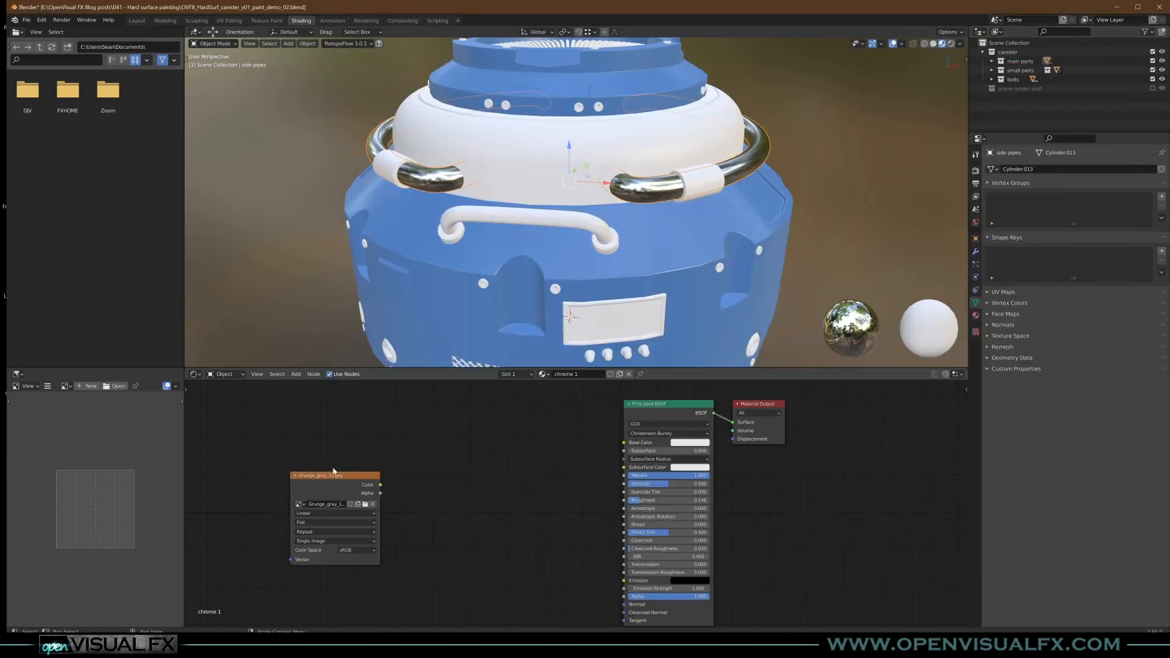
click(481, 473)
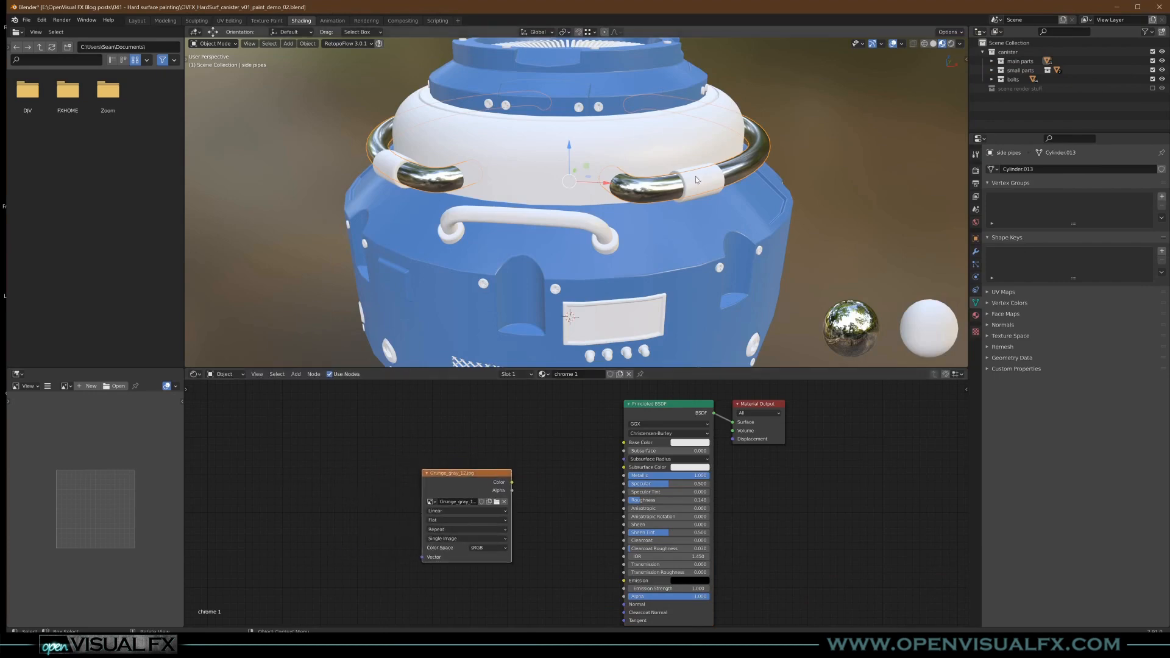
scroll(670, 198, up, 2)
middle_drag(673, 204, 667, 213)
- Switch to File Explorer's grunge texture folder and preview Grunge_gray_07.jpg and Grungemaps0037_10_M.jpg
click(311, 513)
click(299, 646)
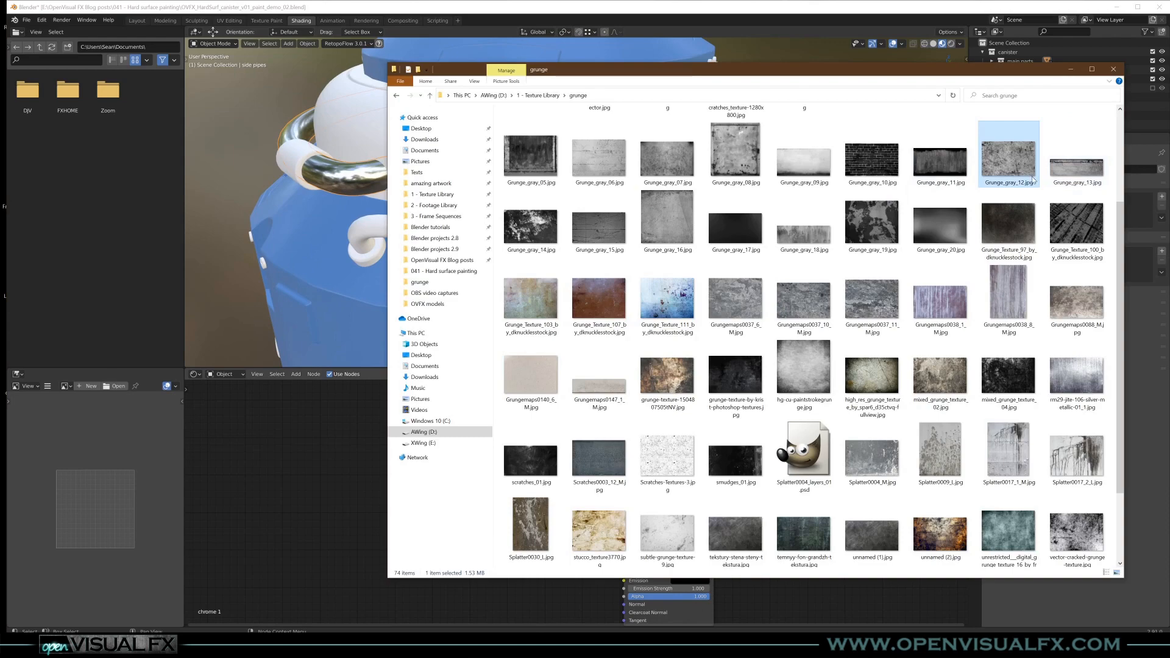
double_click(668, 166)
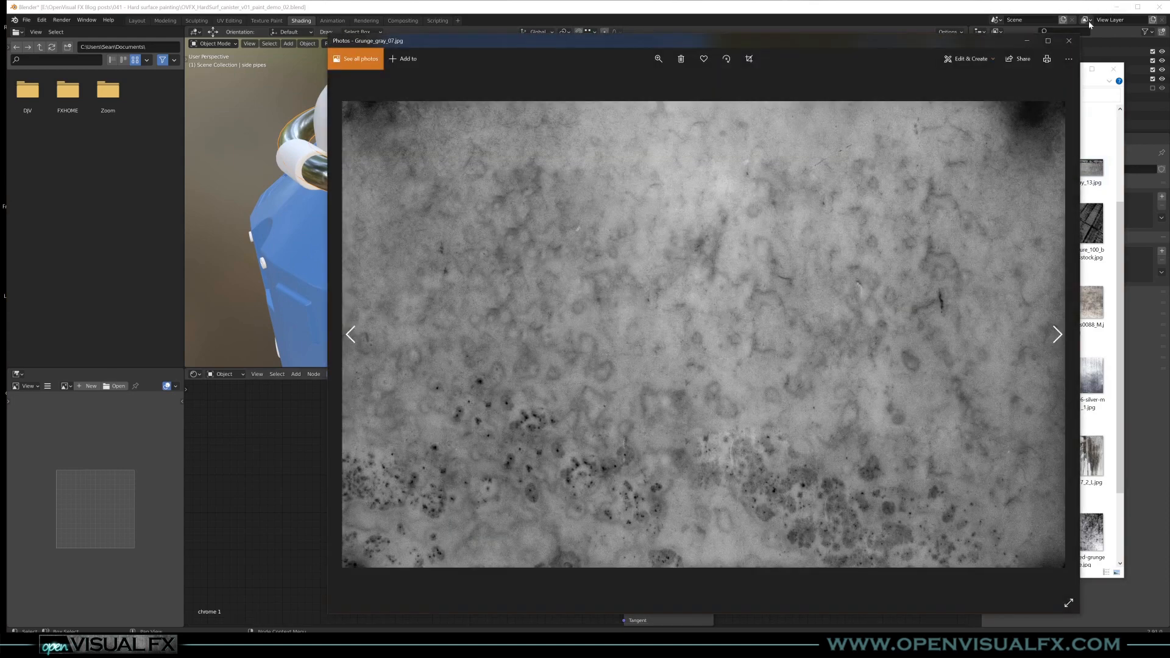
click(1069, 41)
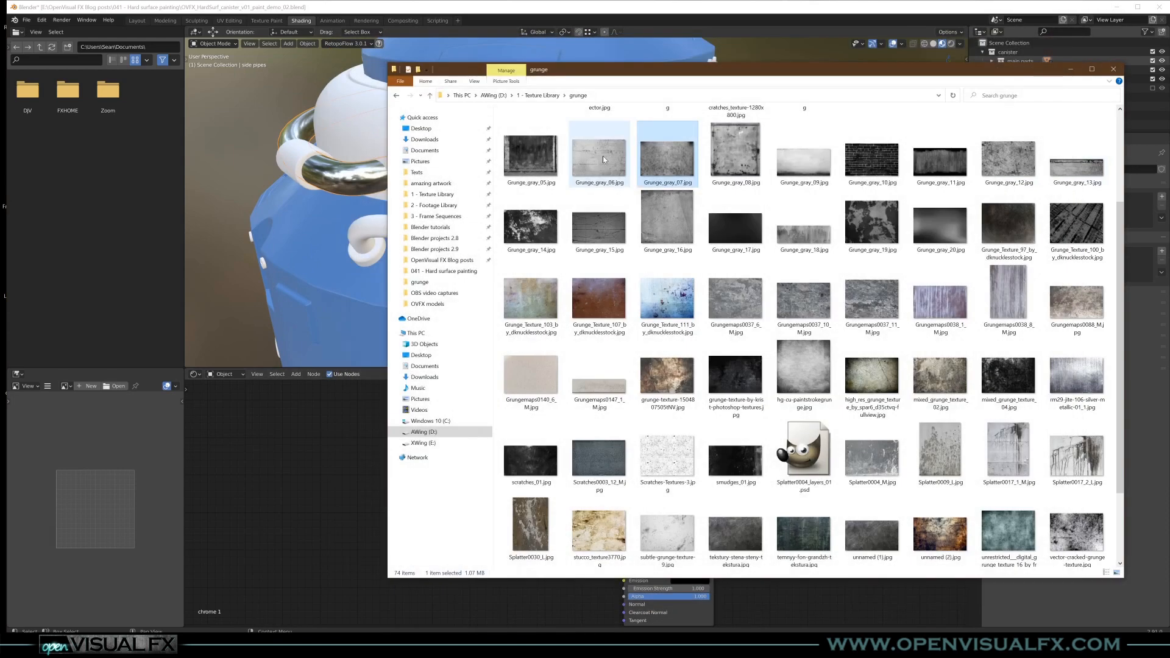
double_click(812, 301)
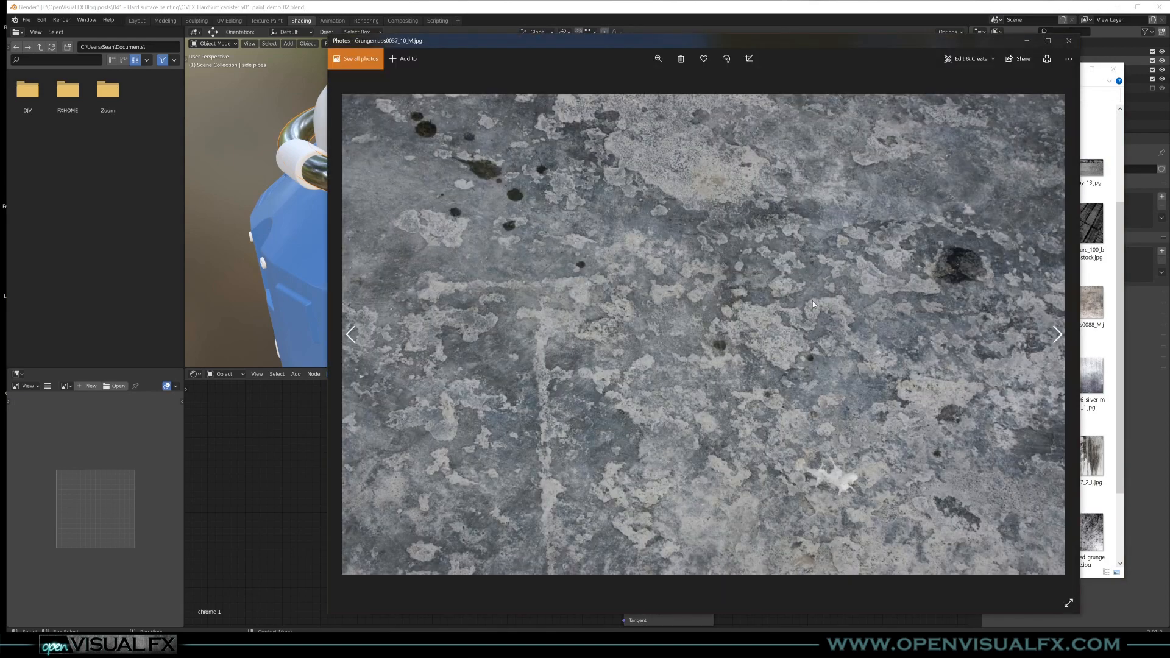
click(1069, 40)
- Replace the Grunge_gray_12 node in chrome 1 with Grungemaps0037_10_M.jpg, linking its Color to the Principled BSDF's Roughness
drag(800, 314, 624, 500)
key(x)
middle_drag(728, 209, 695, 199)
scroll(707, 212, up, 4)
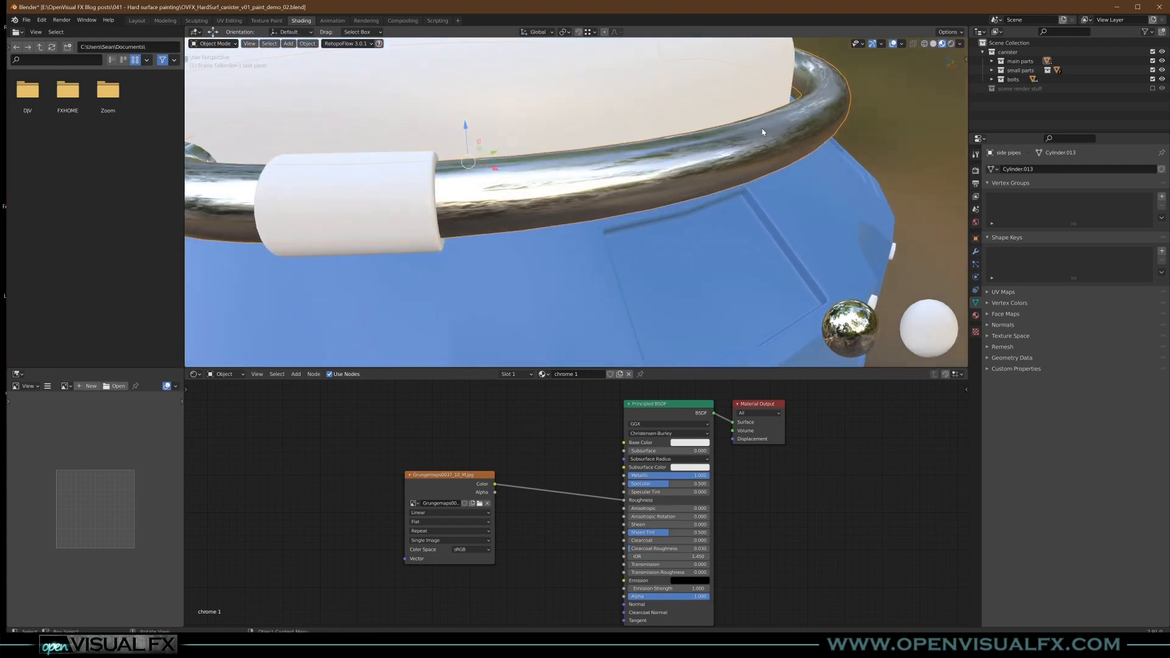
- Add Texture Coordinate and Mapping nodes to the grunge image texture and feed the Object coordinates into the Mapping vector
scroll(455, 495, down, 1)
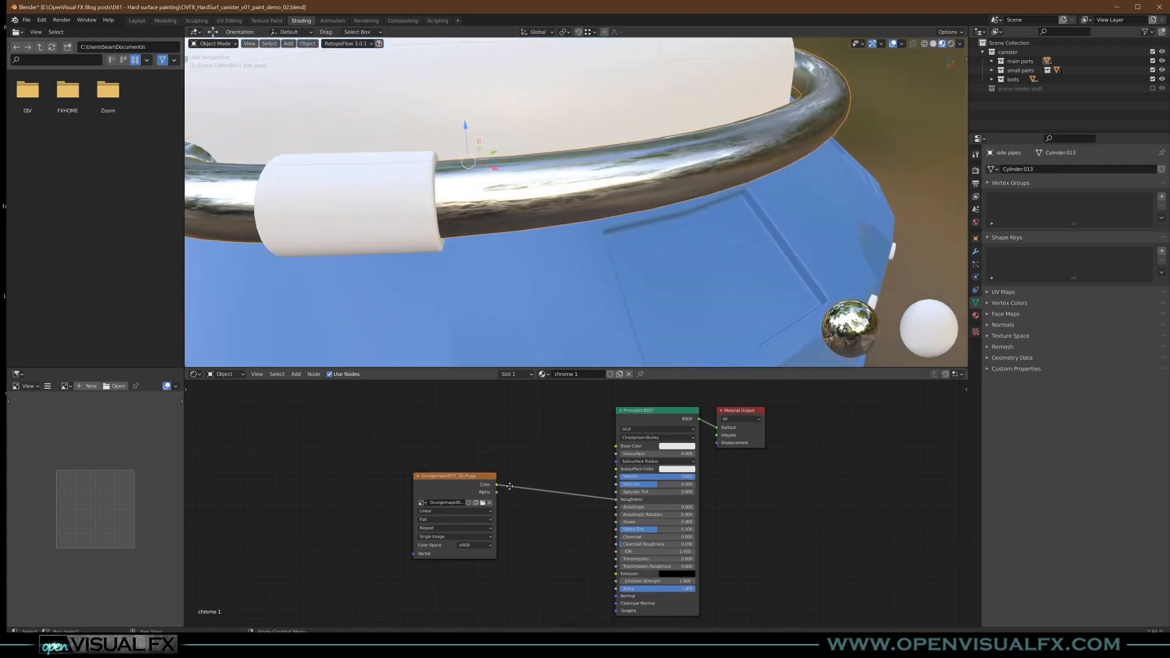
middle_drag(455, 494, 593, 470)
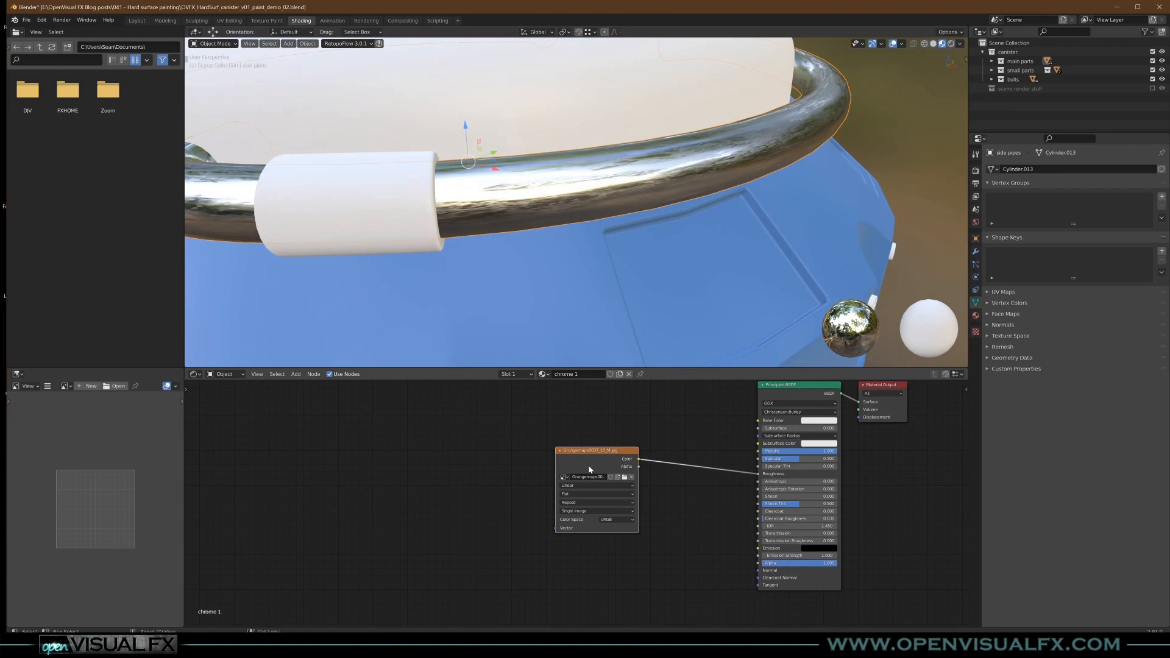
key(ctrl+t)
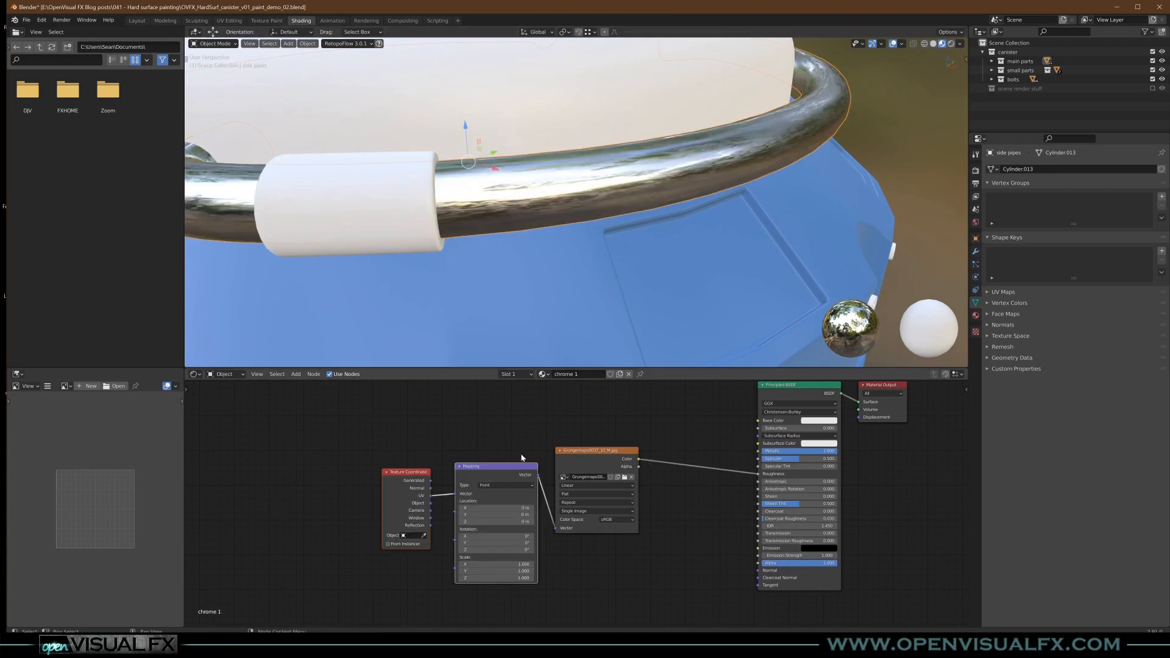
drag(576, 471, 576, 482)
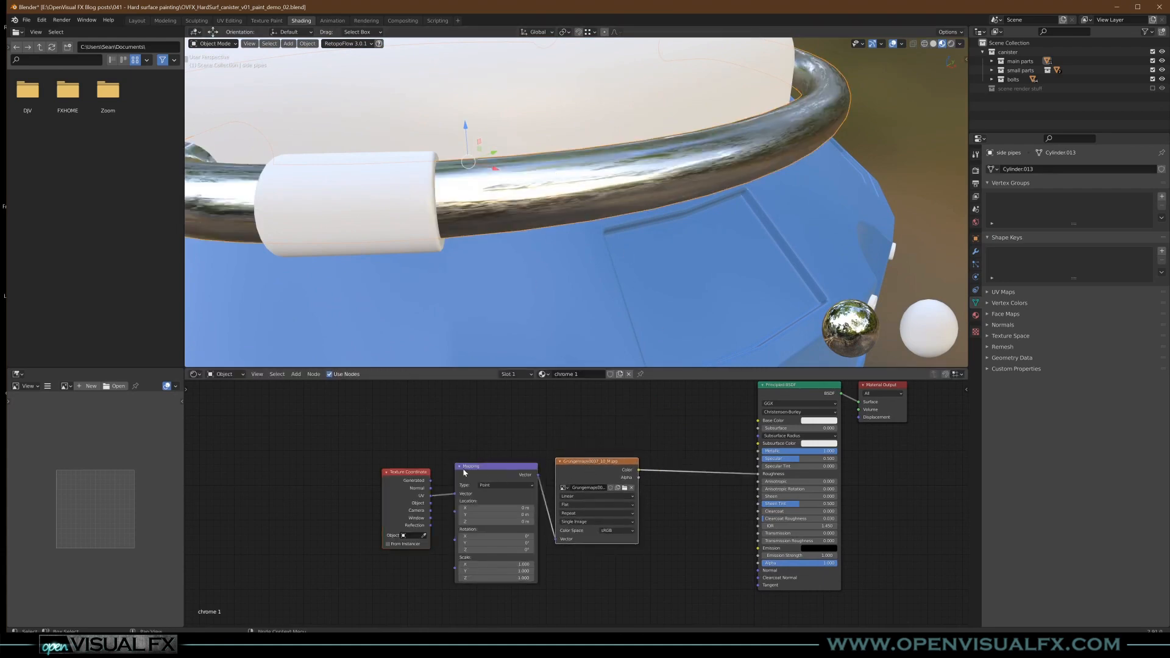
drag(404, 474, 405, 467)
drag(487, 467, 452, 485)
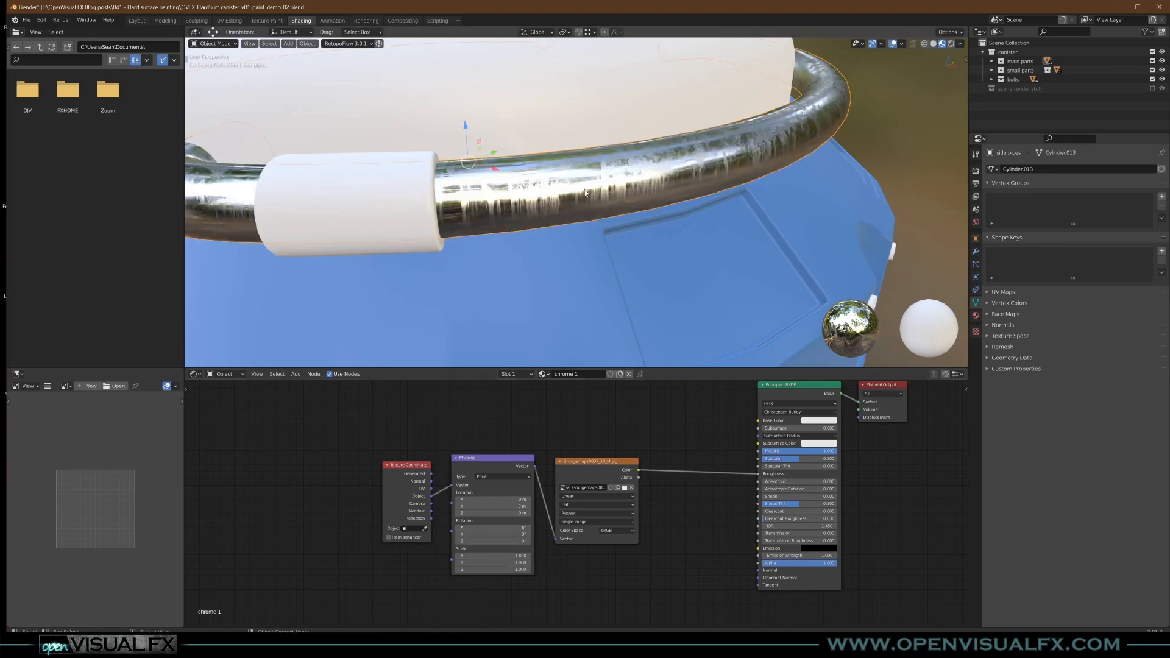
- Set the Grungemaps0037_10_M.jpg node's projection to Box
scroll(583, 211, down, 3)
mouse_move(590, 192)
middle_down()
mouse_move(631, 228)
mouse_move(626, 188)
mouse_move(599, 200)
middle_up()
scroll(585, 508, up, 3)
click(564, 505)
click(557, 533)
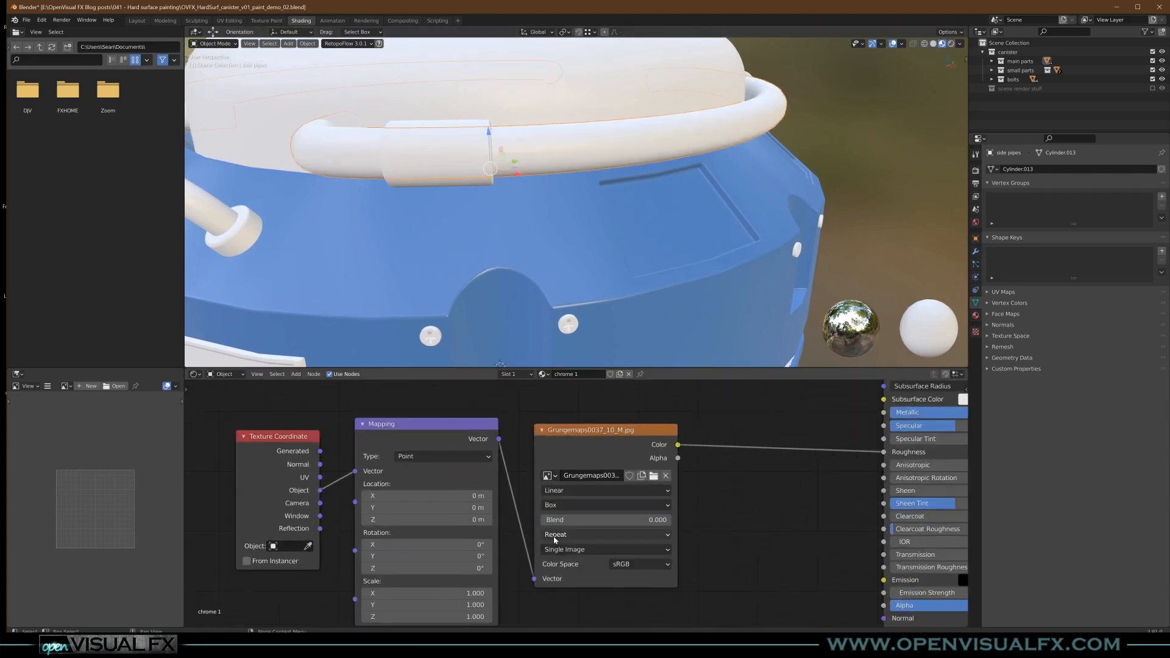
middle_drag(608, 265, 655, 189)
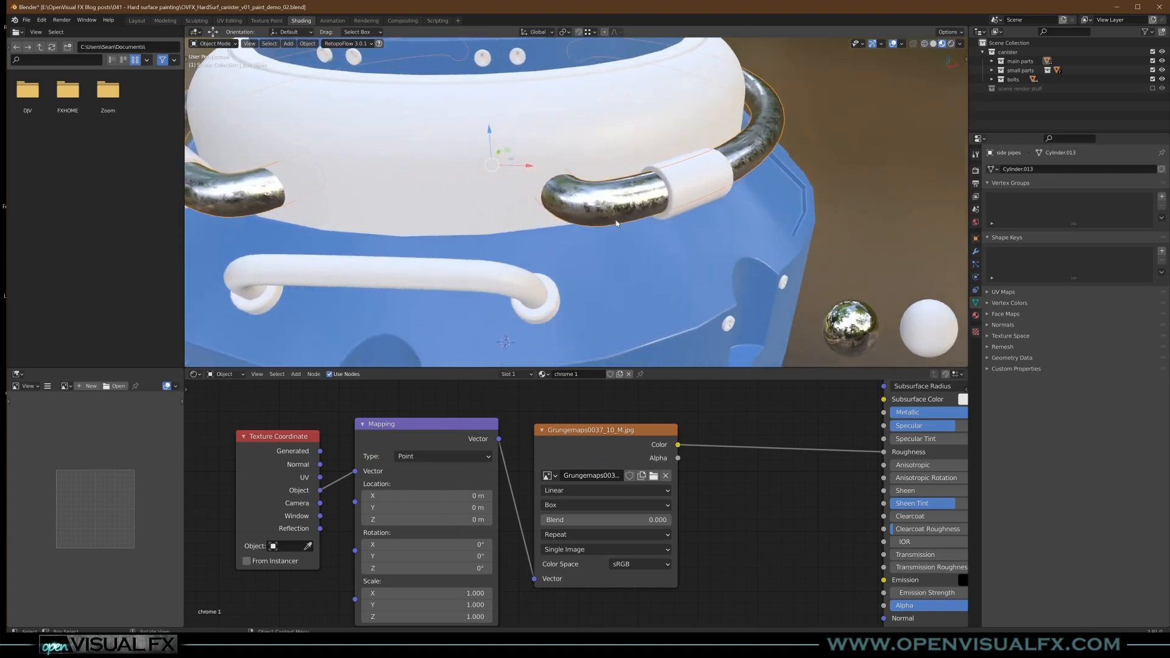
scroll(646, 195, down, 2)
- Try Generated coordinates as the Mapping node's vector input and reconnect the Object output
drag(321, 453, 360, 477)
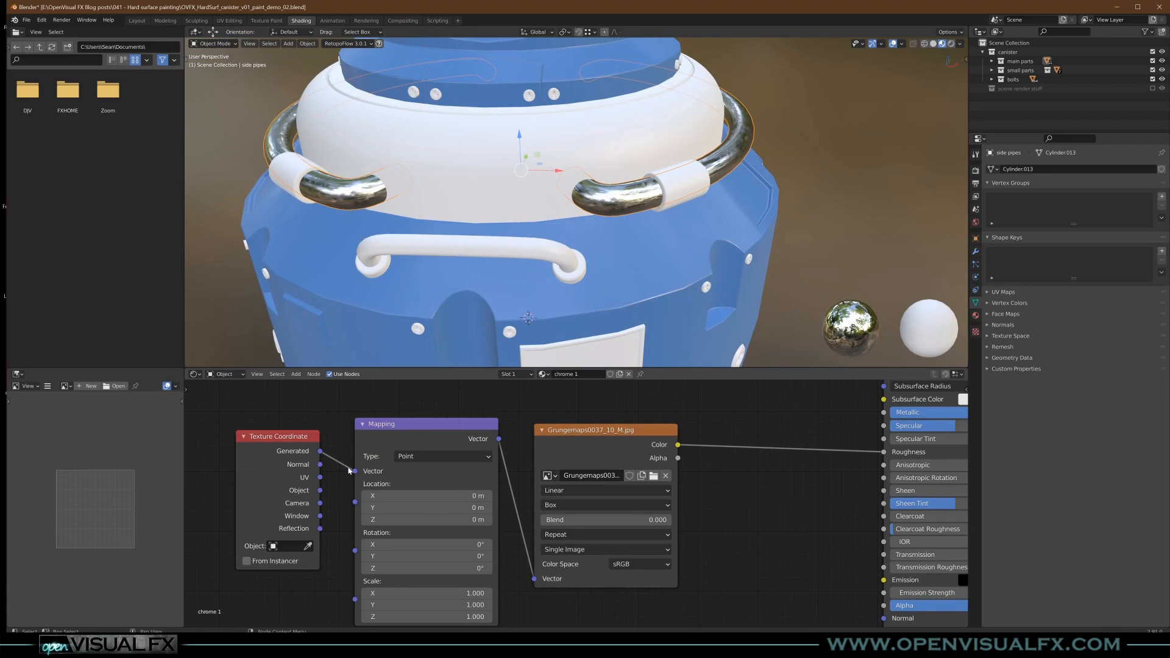
drag(320, 490, 355, 471)
middle_drag(615, 183, 700, 169)
scroll(574, 272, down, 1)
scroll(577, 298, up, 3)
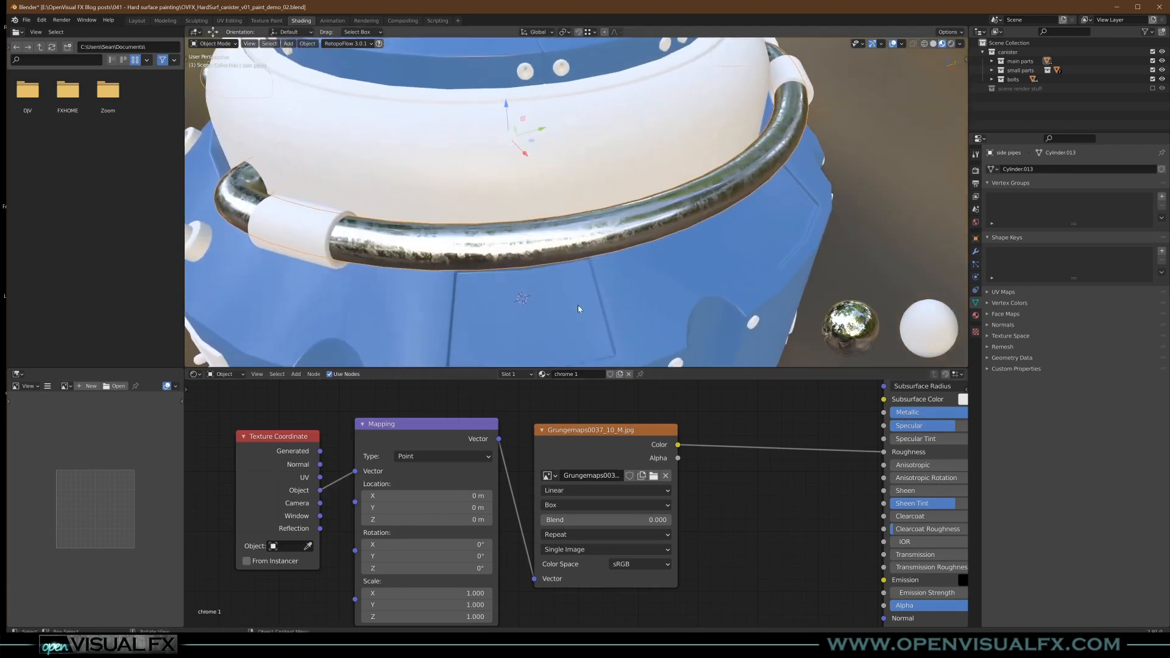
scroll(582, 300, down, 3)
middle_drag(587, 292, 587, 265)
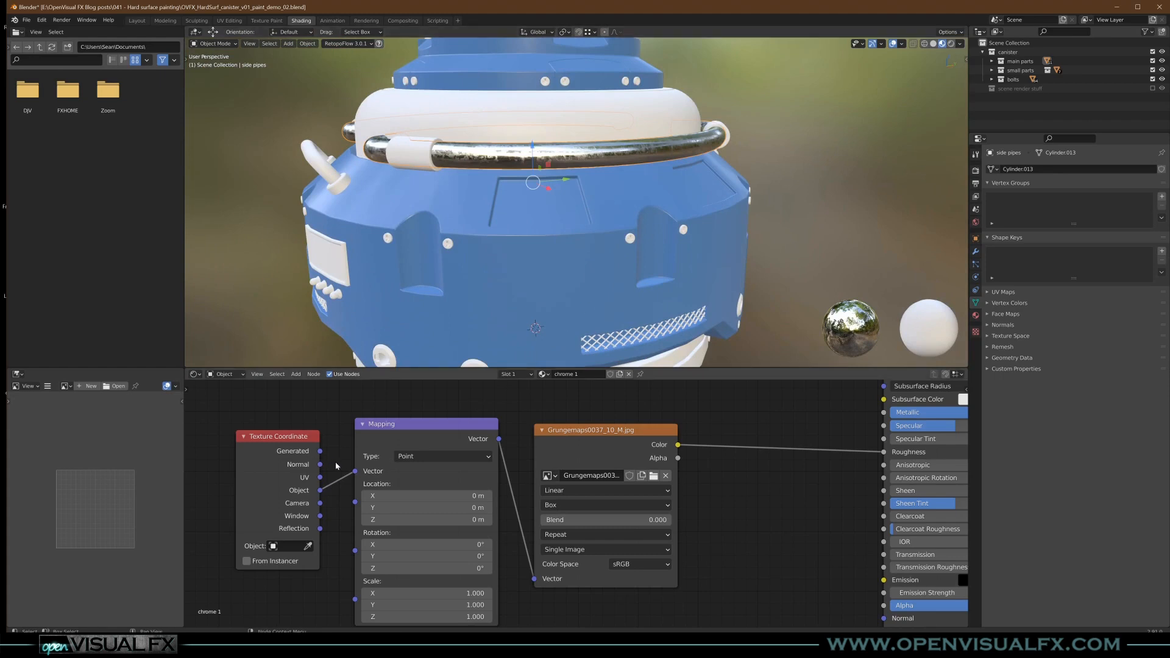
- Move the texture nodes away from the shader and insert a ColorRamp between the grunge image and the Roughness input
scroll(336, 467, down, 3)
key(g)
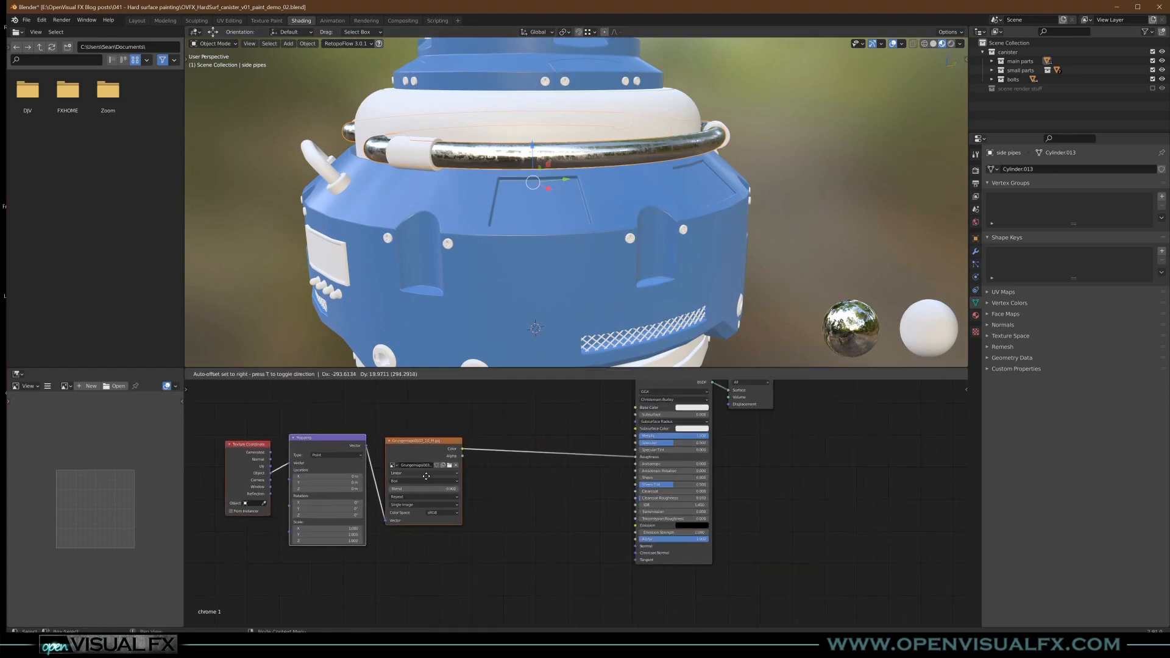
click(413, 484)
click(552, 402)
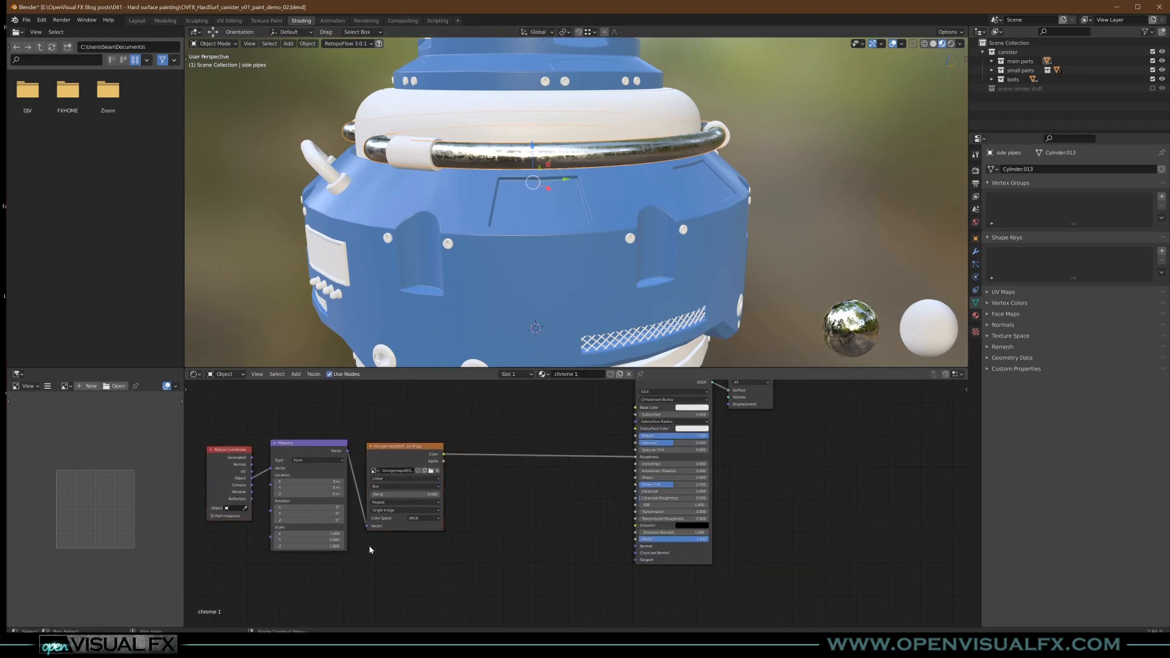
key(shift+a)
mouse_move(464, 463)
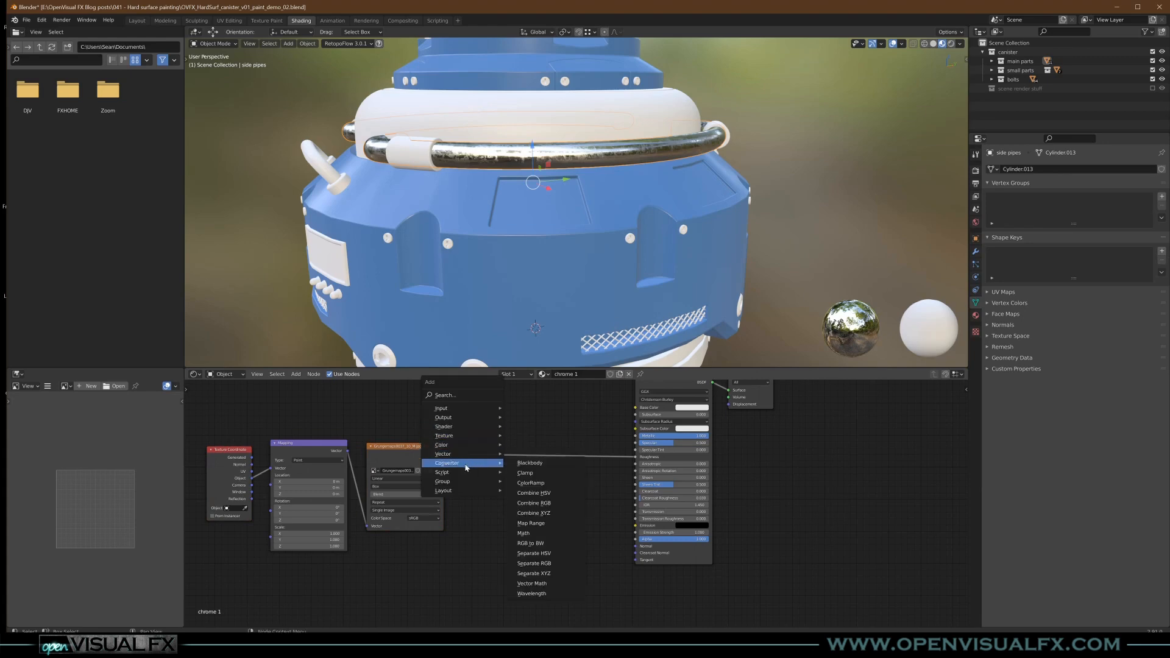
click(535, 483)
click(511, 451)
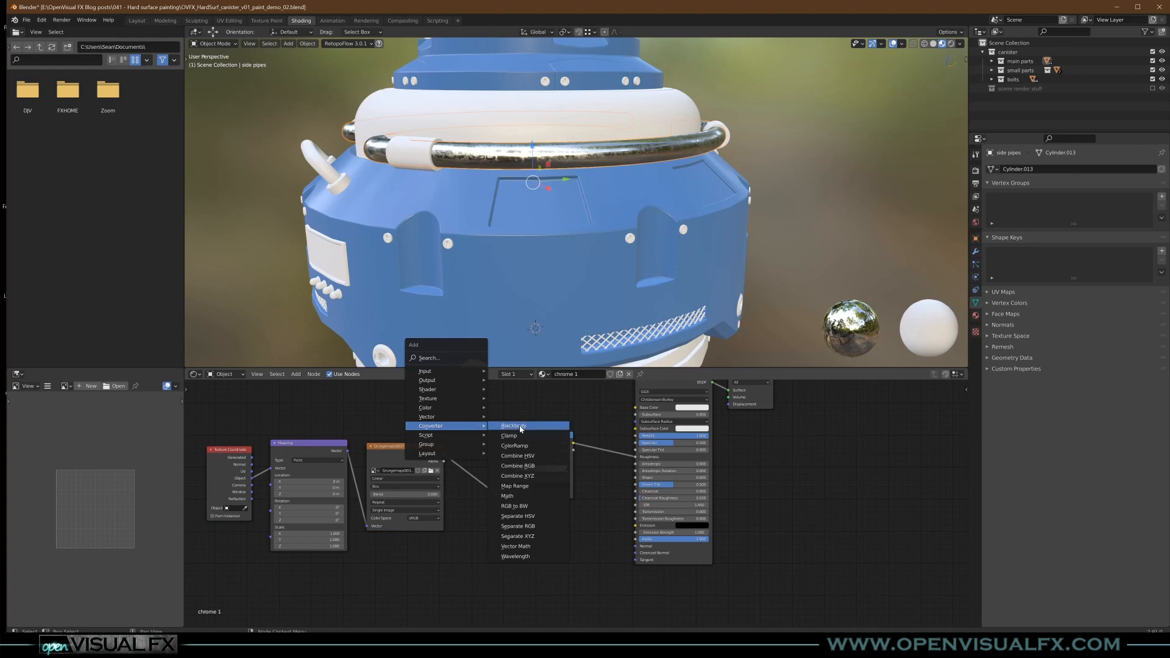
click(514, 446)
click(549, 440)
click(549, 437)
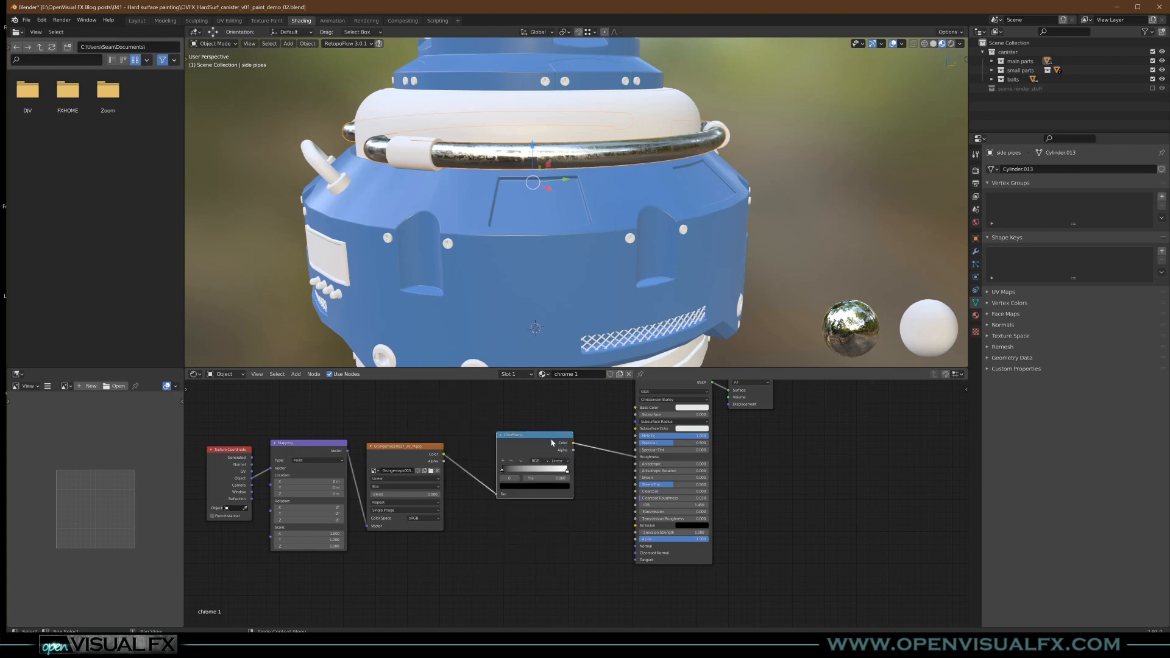
- Lighten the ColorRamp's black stop to a dark grey for the side pipes' roughness
scroll(582, 155, up, 2)
middle_drag(583, 155, 598, 181)
scroll(603, 269, up, 2)
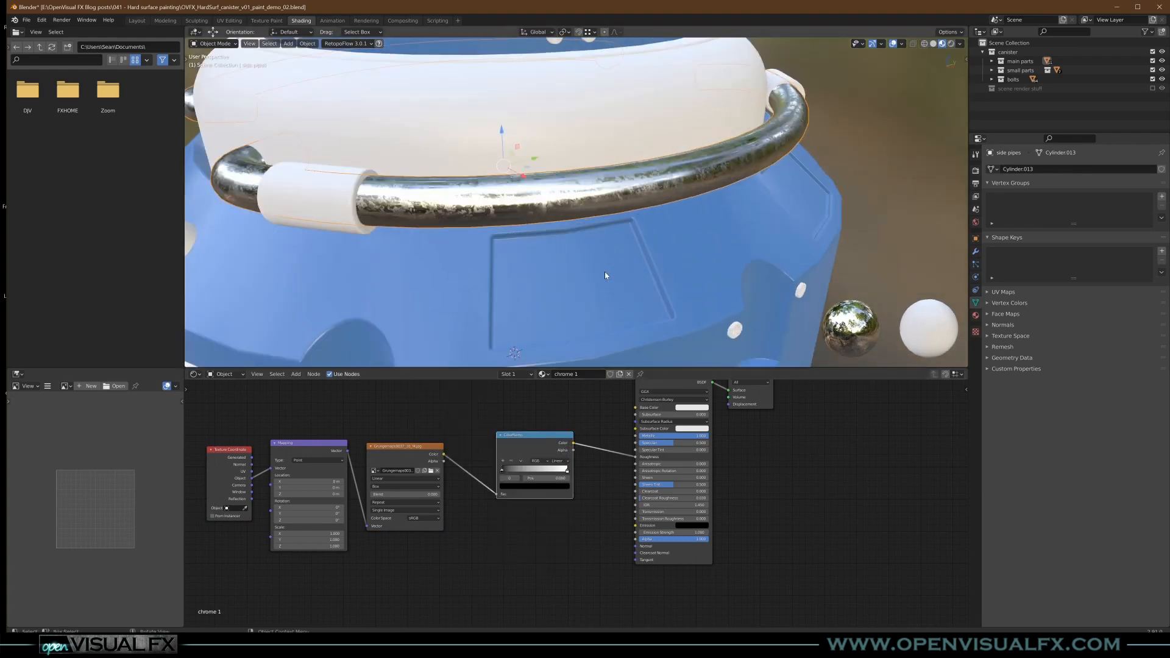
drag(507, 473, 479, 474)
click(538, 487)
drag(556, 442, 555, 423)
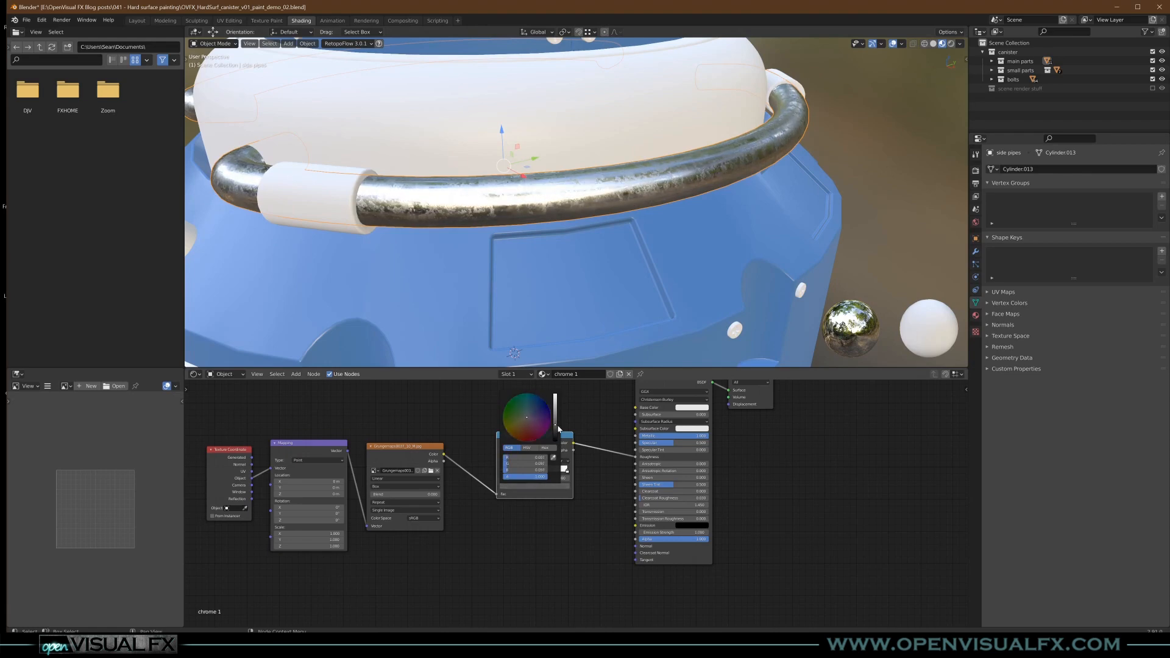
- Assign the existing chrome 1 material to the front handle
middle_drag(528, 204, 560, 255)
click(560, 255)
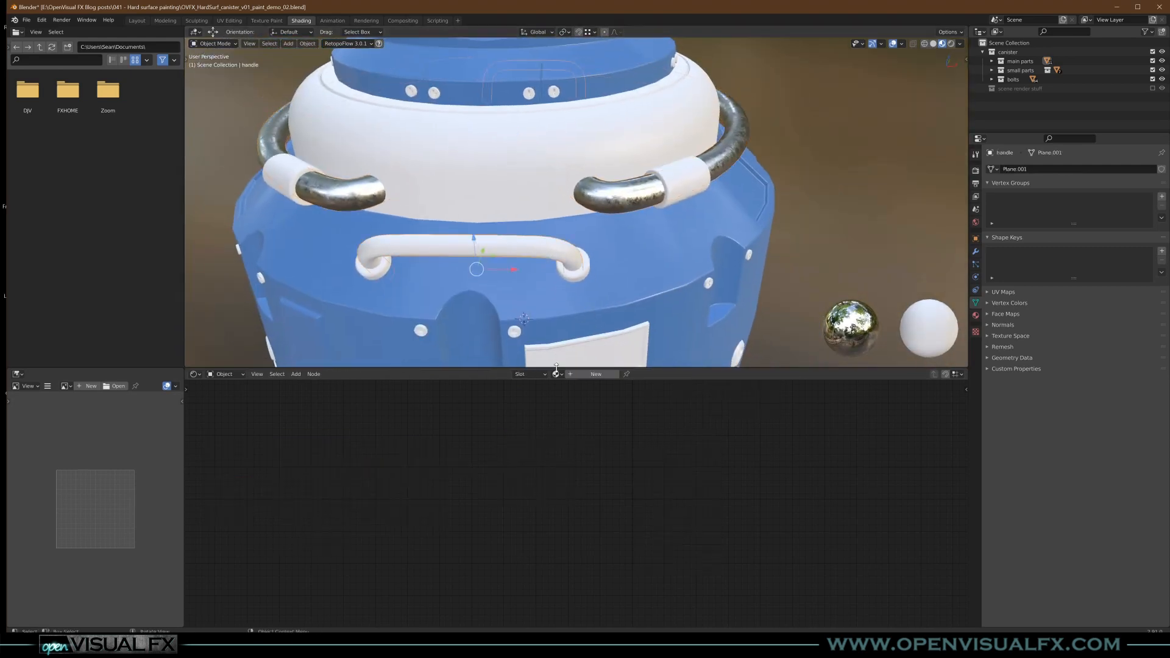
click(556, 374)
click(579, 393)
- Assign the existing chrome 1 material to the large cylinder bolts on the lower body
middle_drag(609, 262, 578, 259)
ctrl+middle_drag(569, 186, 578, 220)
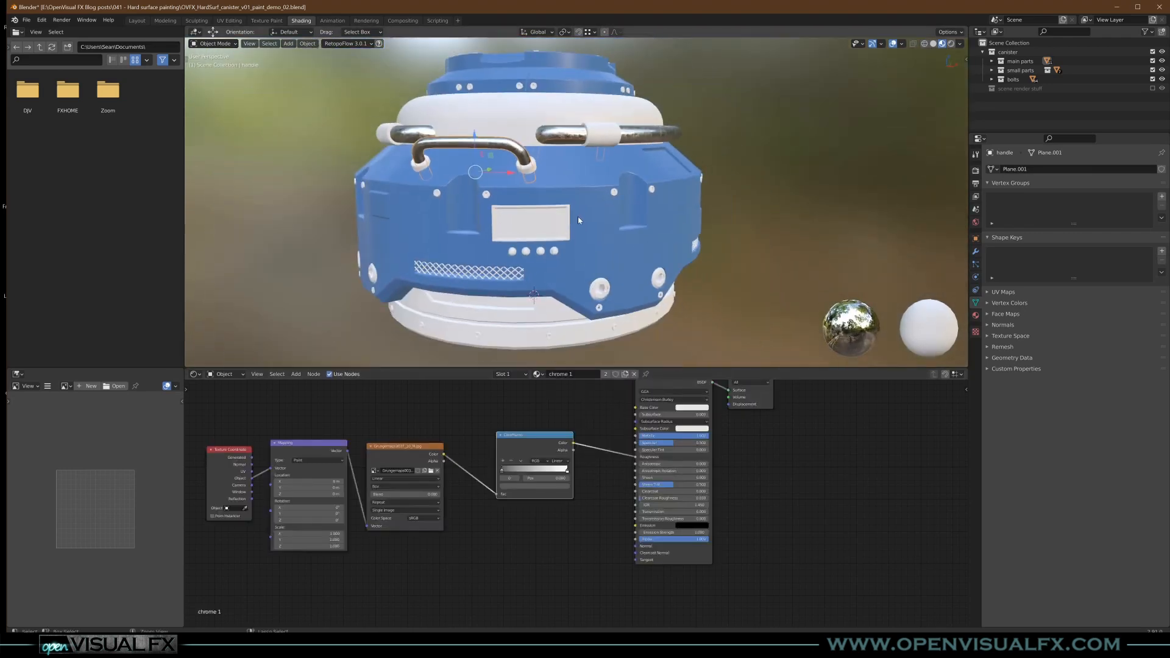
scroll(599, 308, up, 5)
click(596, 316)
click(556, 374)
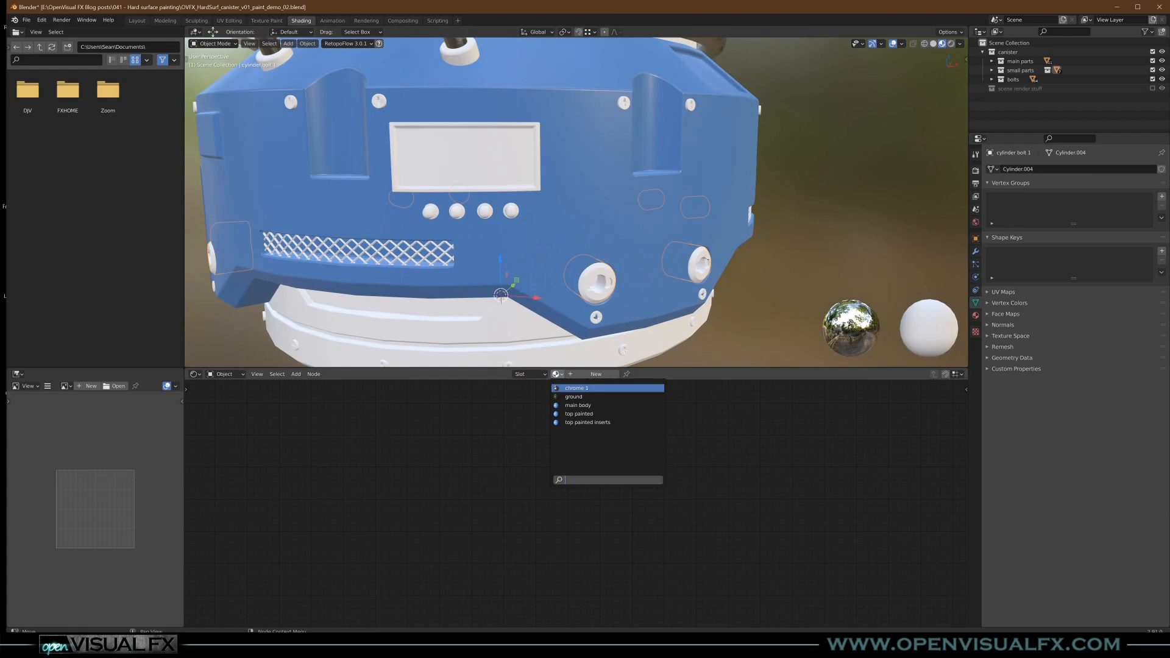
click(577, 388)
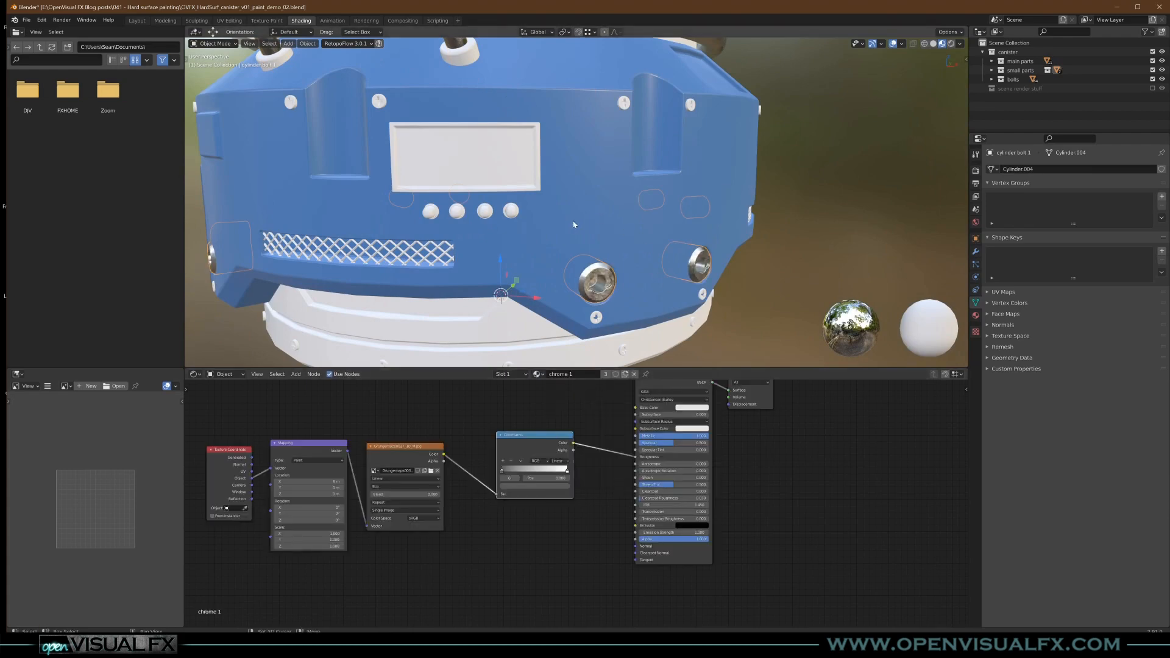
- Assign the existing chrome 1 material to the internal structure at the canister's base
middle_drag(574, 221, 588, 234)
shift+middle_drag(548, 269, 566, 288)
scroll(587, 166, down, 4)
click(566, 288)
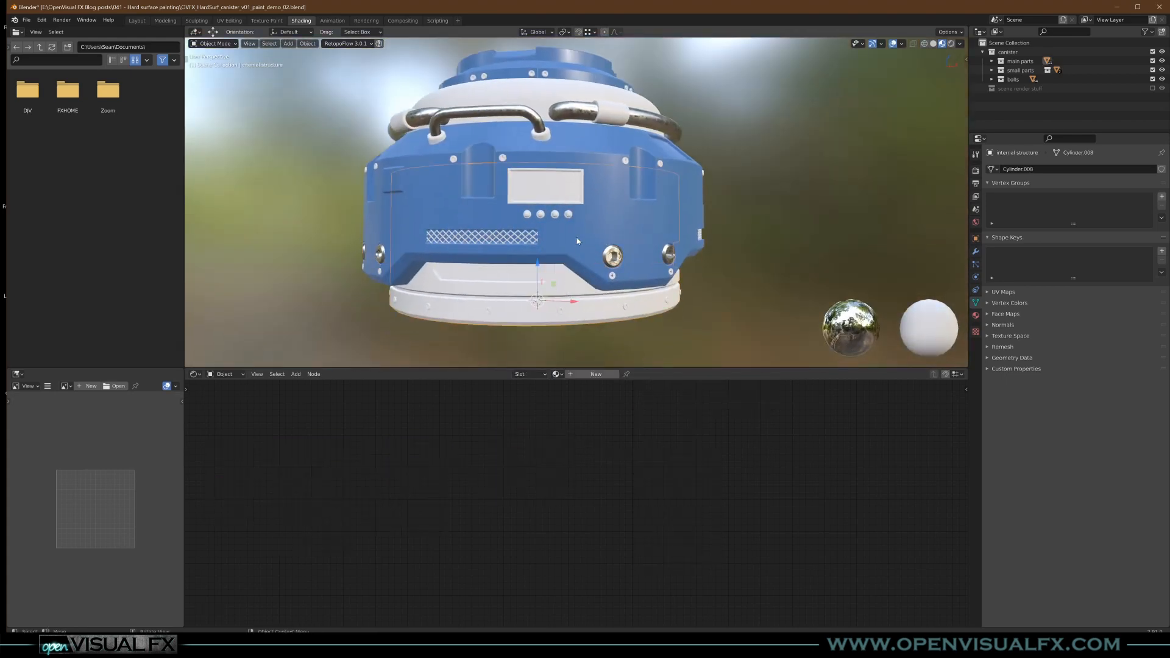
scroll(589, 244, up, 2)
click(557, 374)
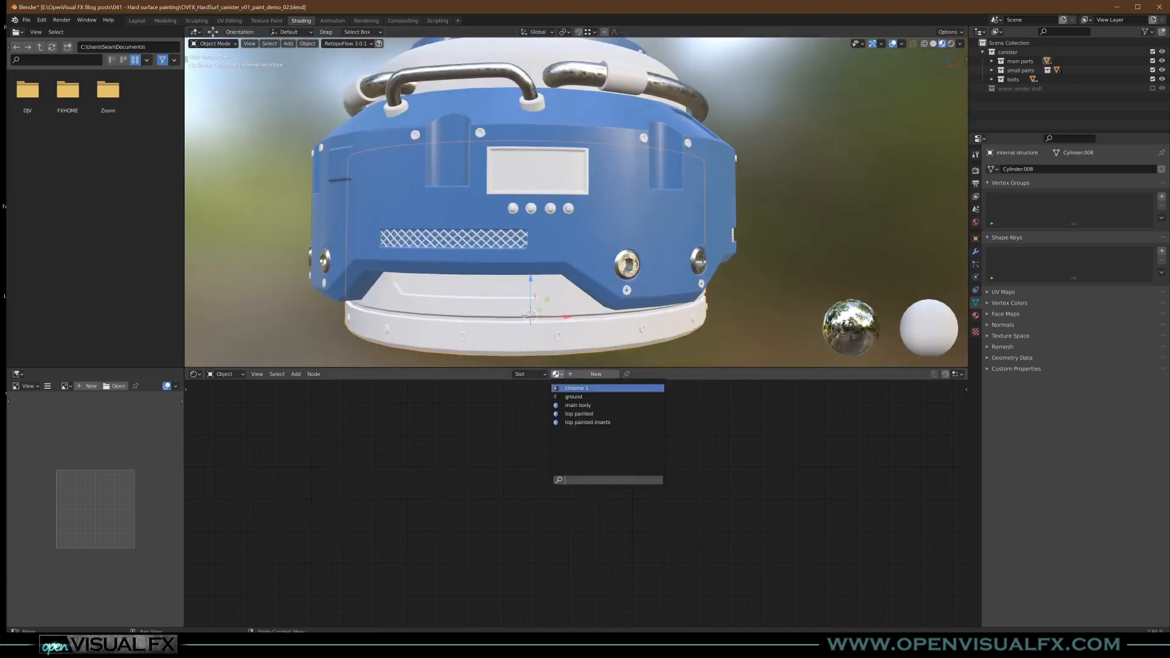
click(584, 388)
- Try a Box projection Blend of 0.191 on the Grungemaps0037_10_M.jpg node
middle_drag(513, 331, 527, 297)
scroll(589, 262, up, 2)
middle_drag(588, 262, 562, 287)
middle_drag(559, 221, 588, 236)
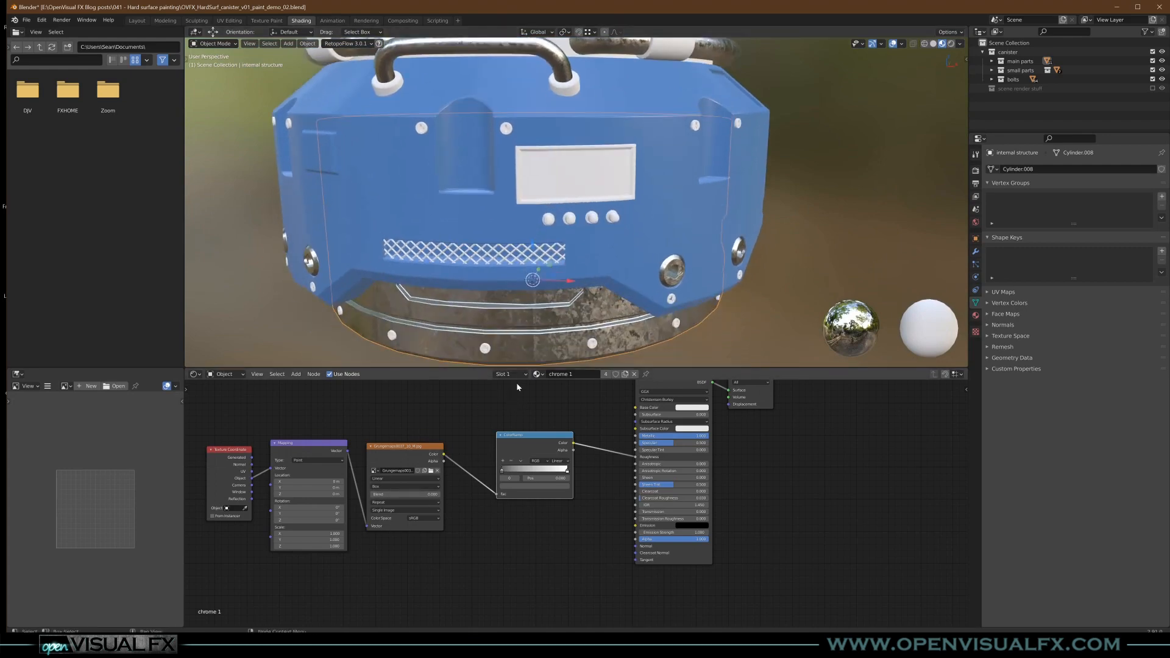
scroll(556, 309, up, 2)
shift+middle_drag(556, 310, 577, 286)
scroll(387, 487, up, 5)
drag(417, 507, 404, 506)
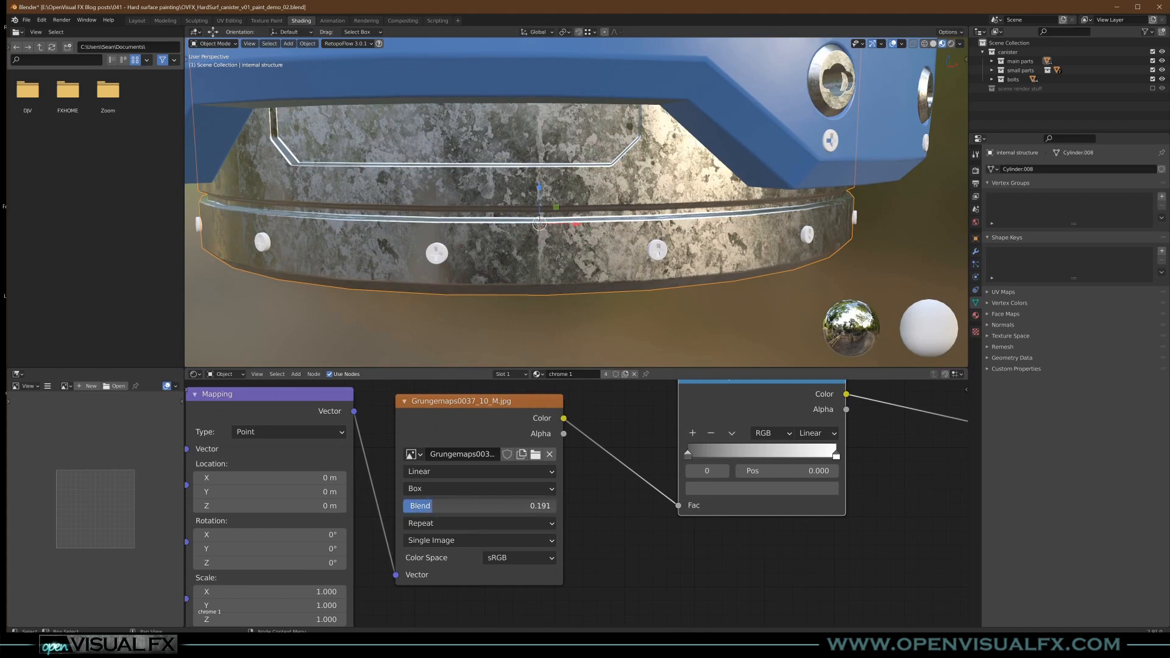
- Set the Box projection Blend of the Grungemaps0037_10_M.jpg node to 0.052
middle_drag(646, 262, 673, 295)
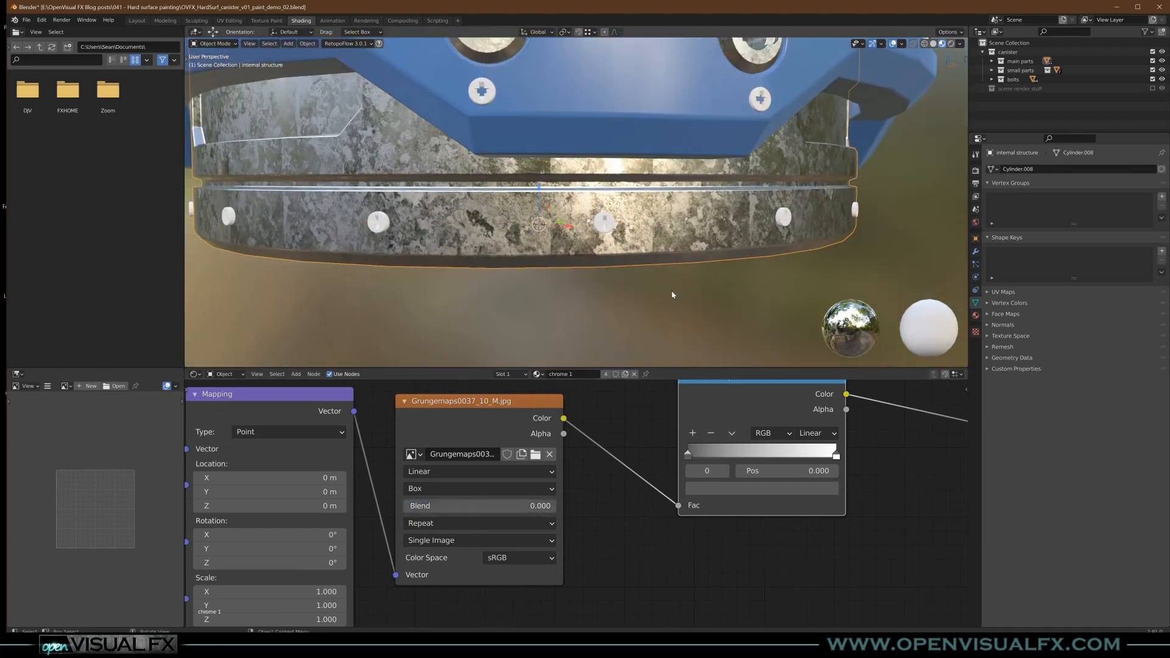
scroll(658, 212, up, 2)
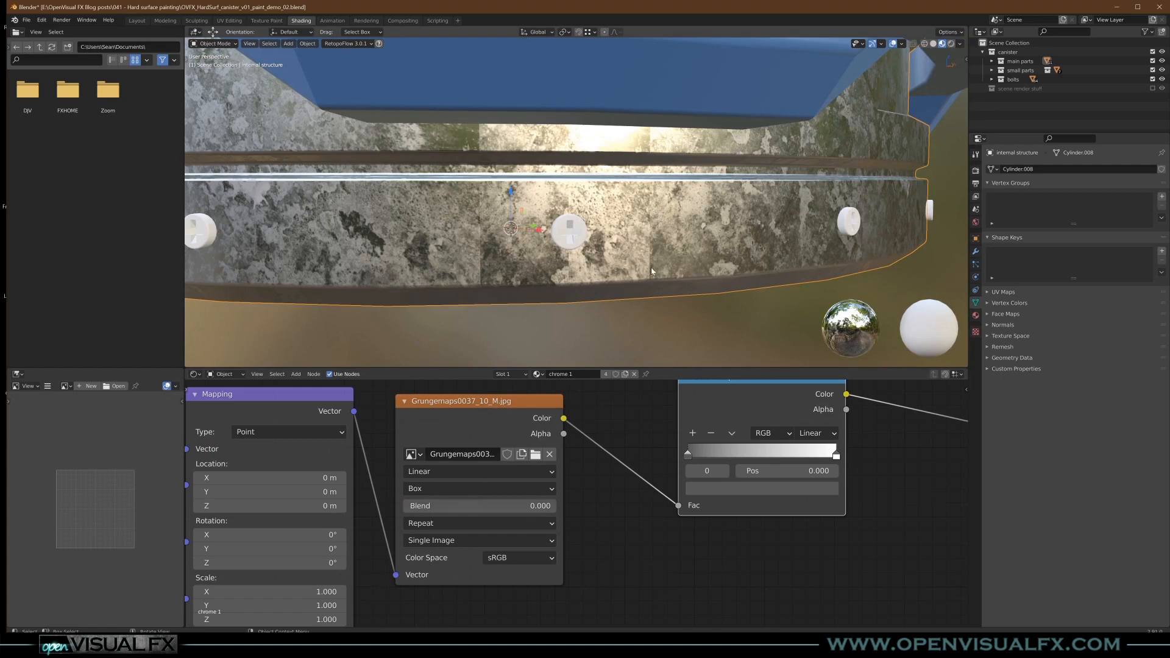
mouse_move(427, 506)
mouse_down()
mouse_move(464, 506)
mouse_move(420, 506)
mouse_up()
drag(464, 506, 467, 506)
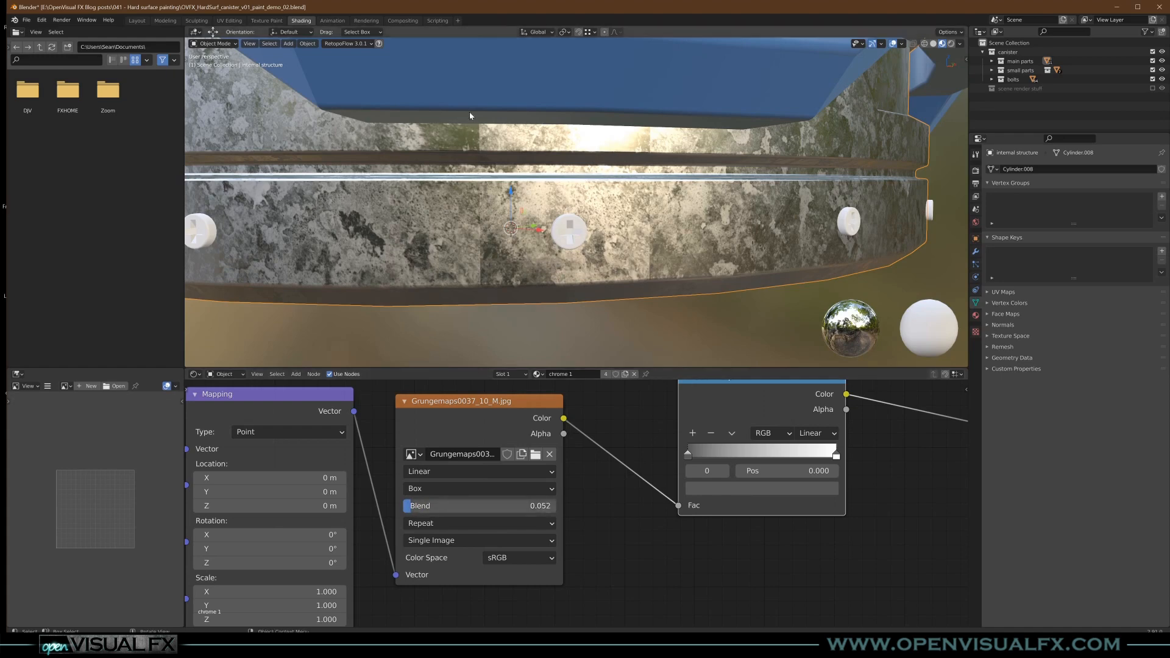
- Examine the chrome 1 finish on the base structure, handle and side pipes alongside its node setup
scroll(472, 228, down, 6)
middle_drag(404, 225, 575, 281)
scroll(368, 449, down, 6)
middle_drag(368, 447, 549, 408)
middle_drag(504, 450, 515, 450)
shift+middle_drag(544, 154, 546, 304)
middle_drag(667, 179, 607, 300)
scroll(629, 214, down, 3)
scroll(604, 303, up, 1)
middle_drag(564, 358, 583, 341)
middle_drag(718, 460, 390, 564)
shift+middle_drag(666, 131, 634, 231)
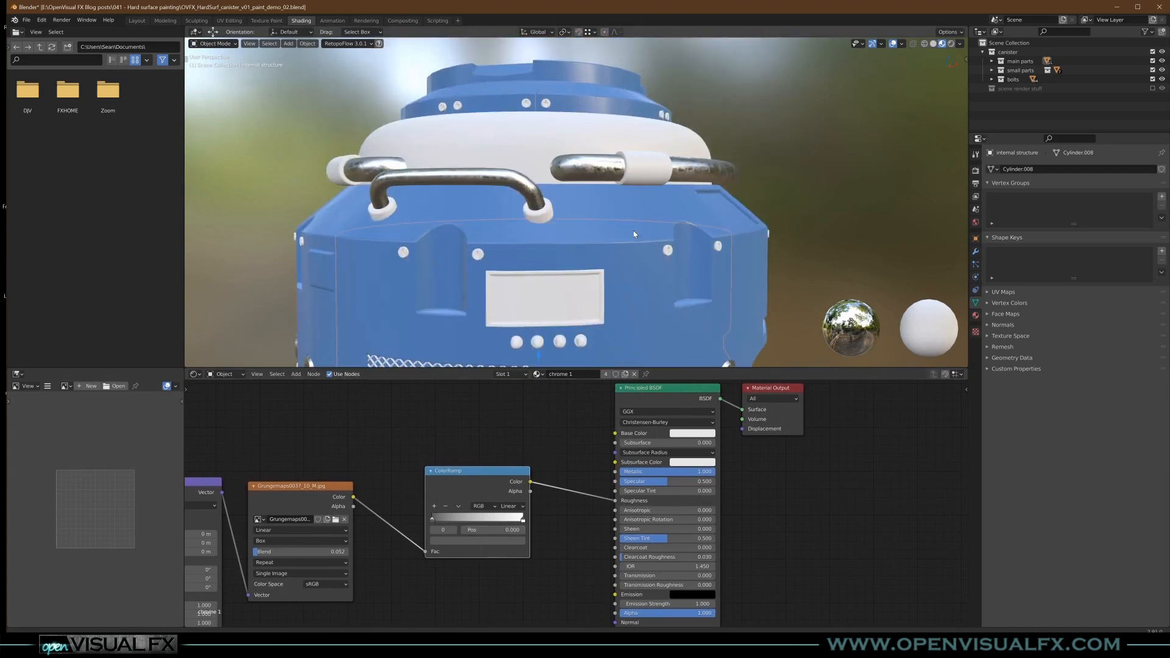
scroll(677, 167, up, 2)
middle_drag(678, 167, 636, 204)
shift+middle_drag(636, 272, 627, 211)
middle_drag(518, 543, 590, 452)
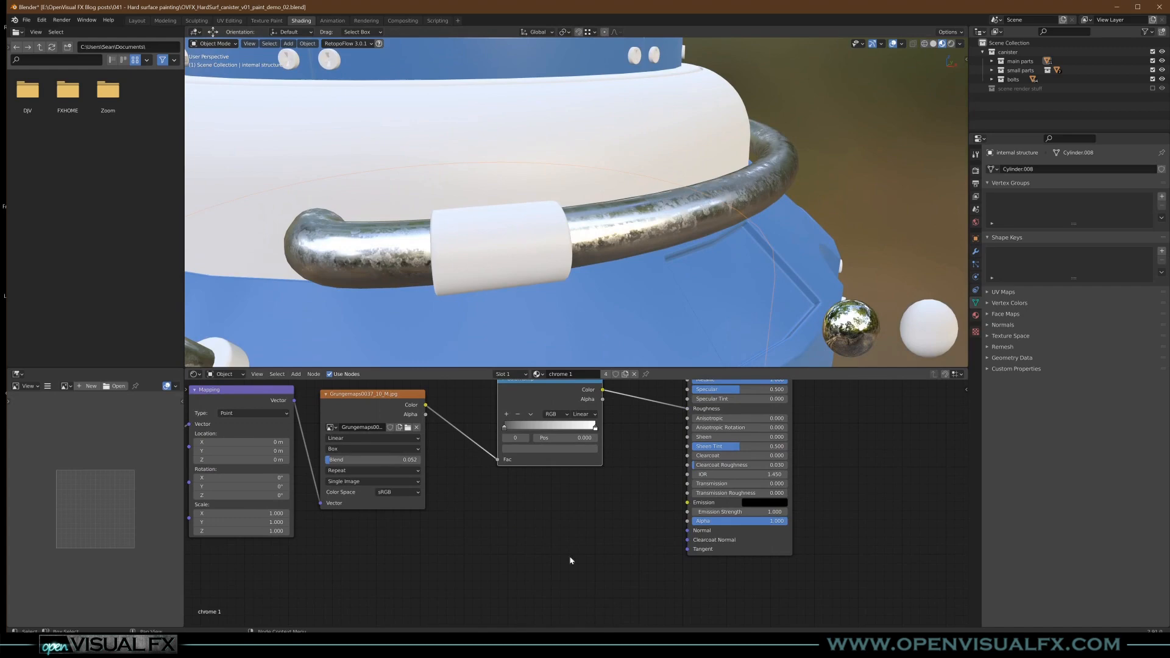
- Add a Bump node to chrome 1, feeding the grunge image's Color into Height and its Normal output into the Principled BSDF's Normal
key(shift+a)
mouse_move(509, 507)
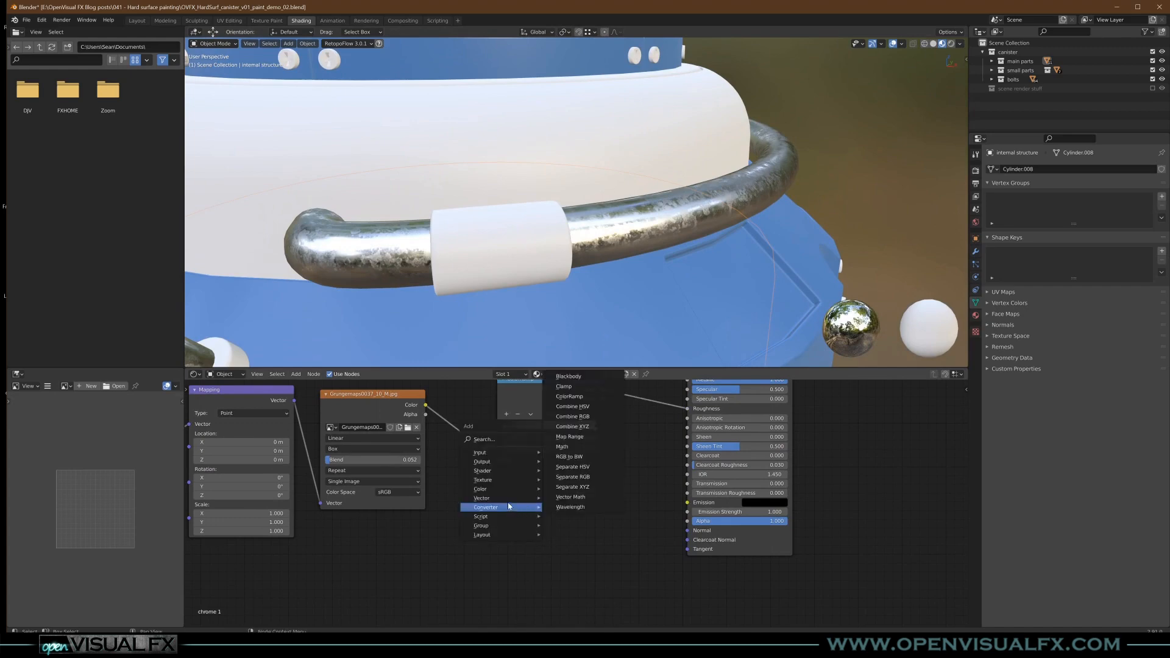
click(567, 500)
click(567, 502)
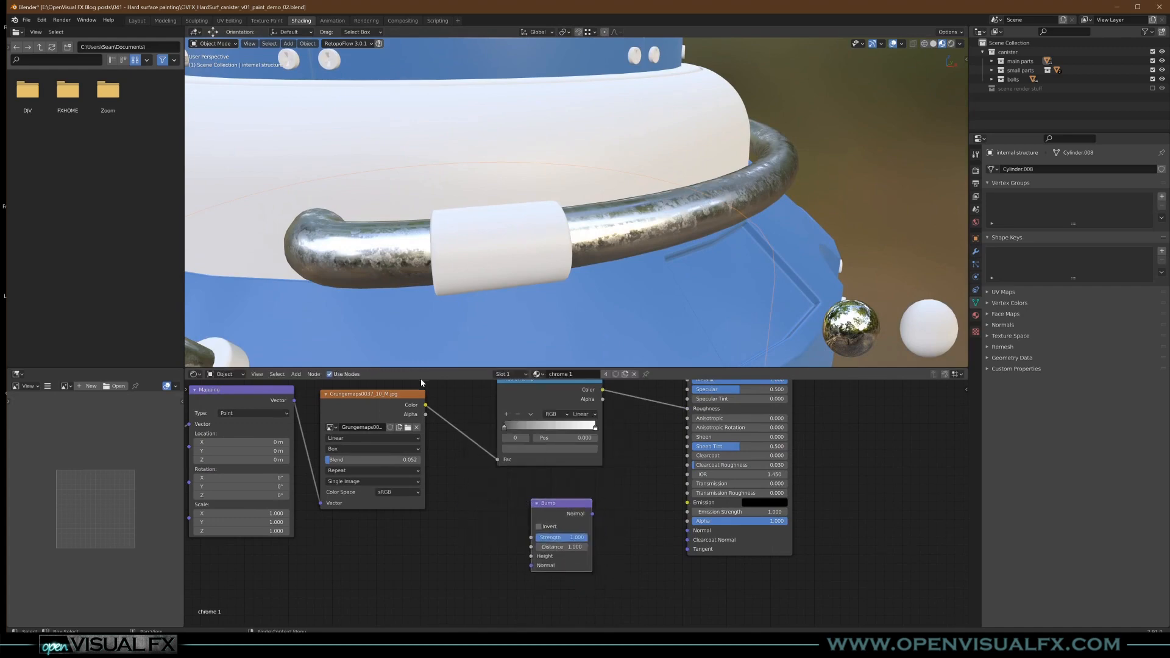
drag(475, 435, 533, 556)
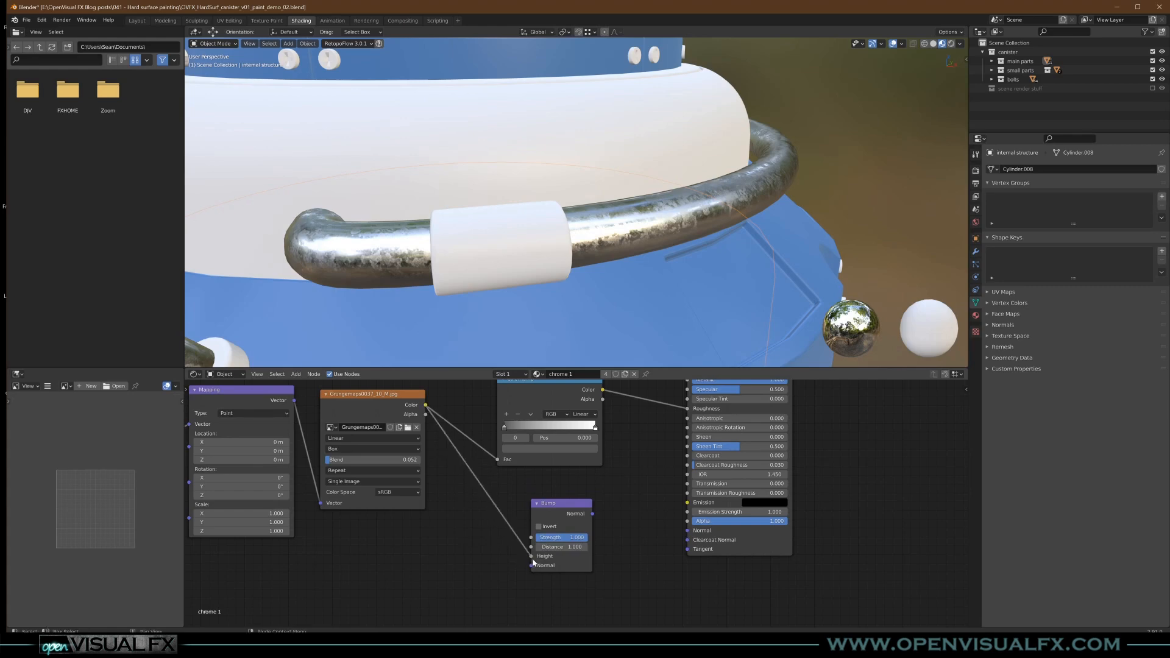
drag(691, 535, 689, 531)
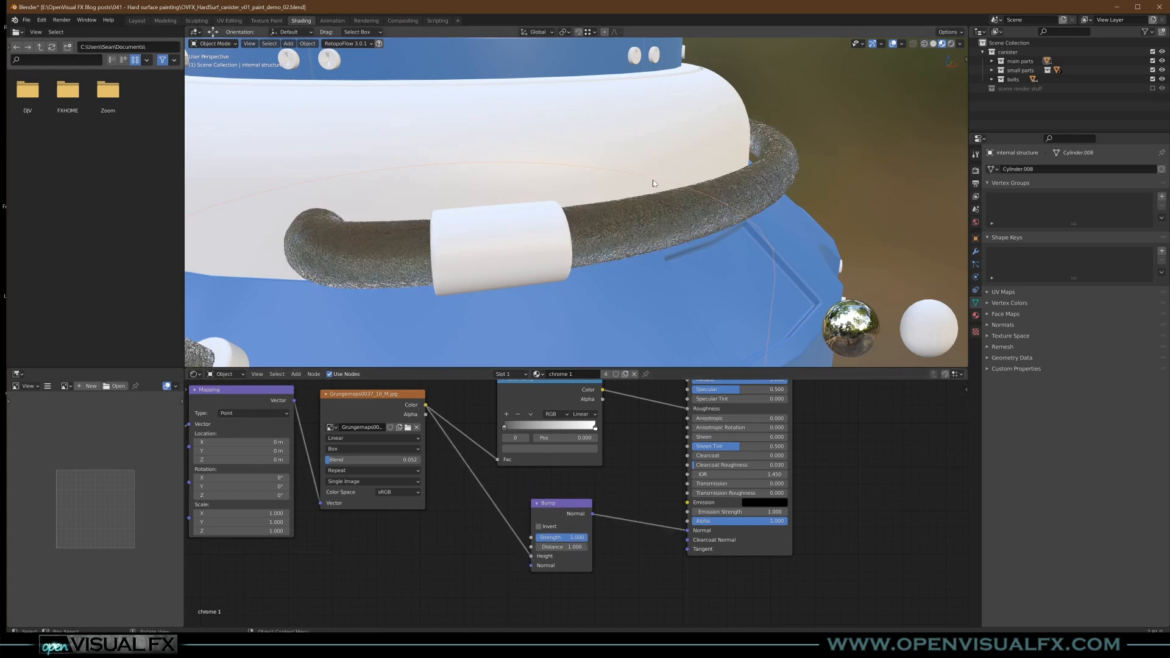
- Try Strength values of 0.2, 0.1 and 0.04 on the Bump node of chrome 1
scroll(616, 245, up, 4)
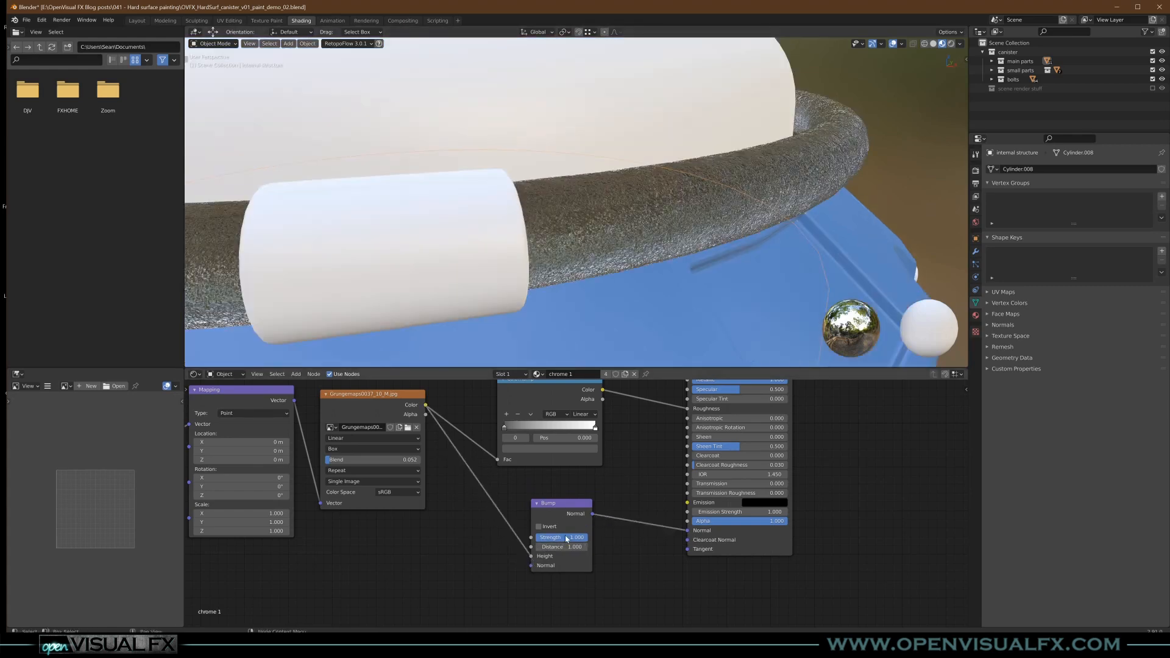
text(0.2)
key(Return)
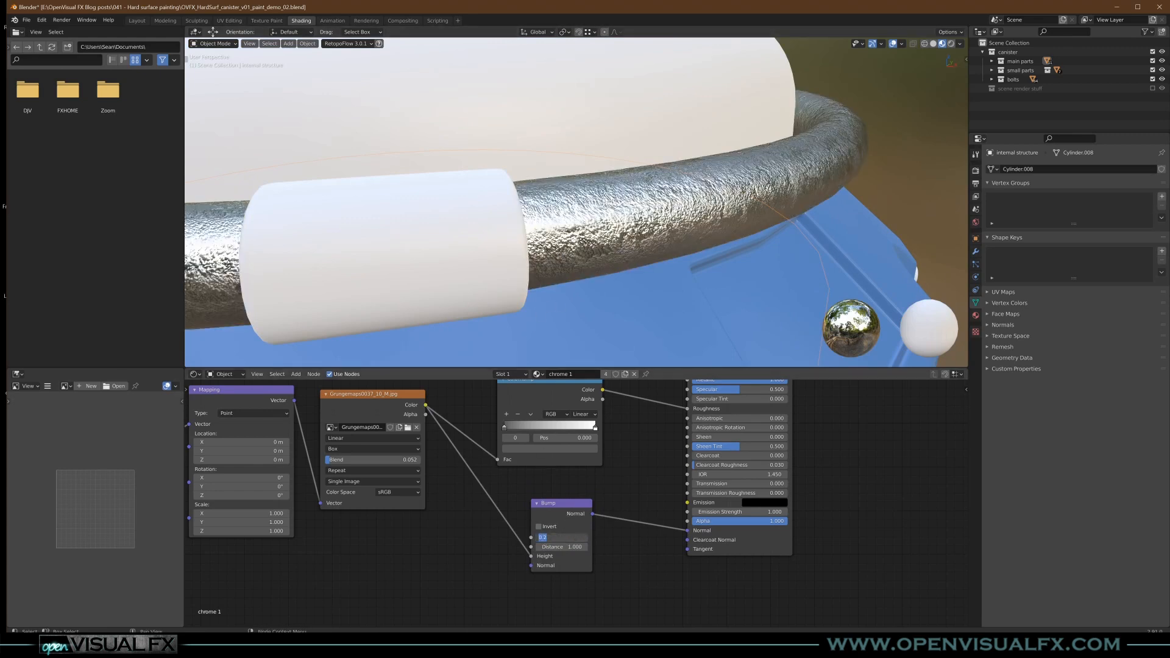
text(0.1)
key(Return)
ctrl+middle_drag(572, 218, 666, 237)
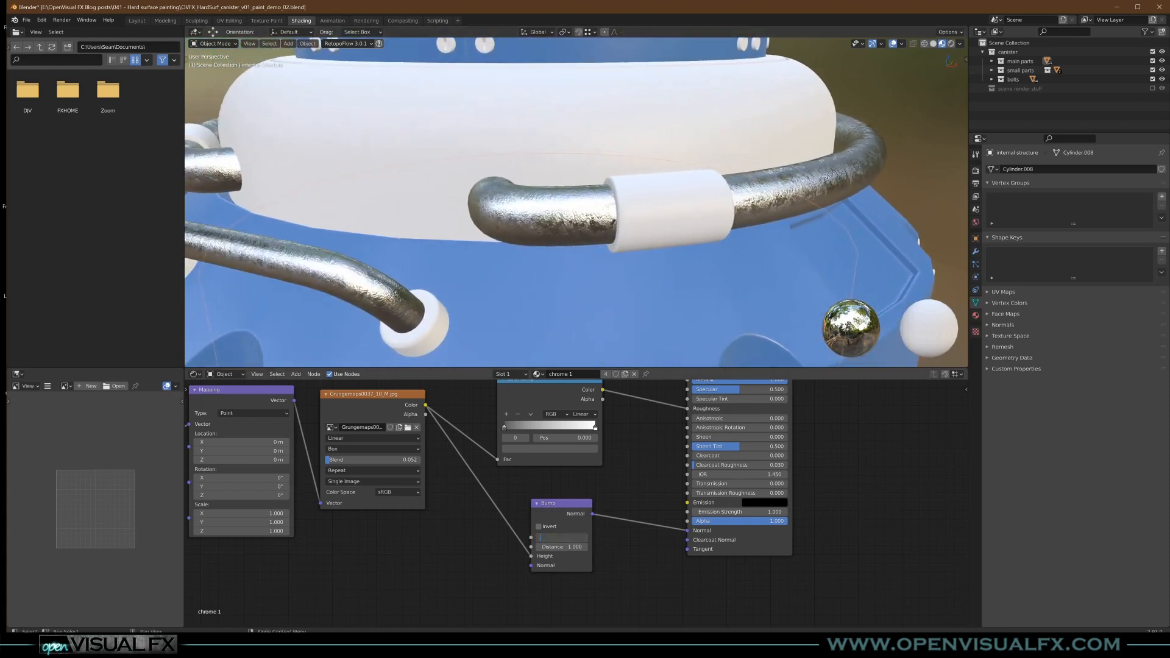
text(.04)
key(Return)
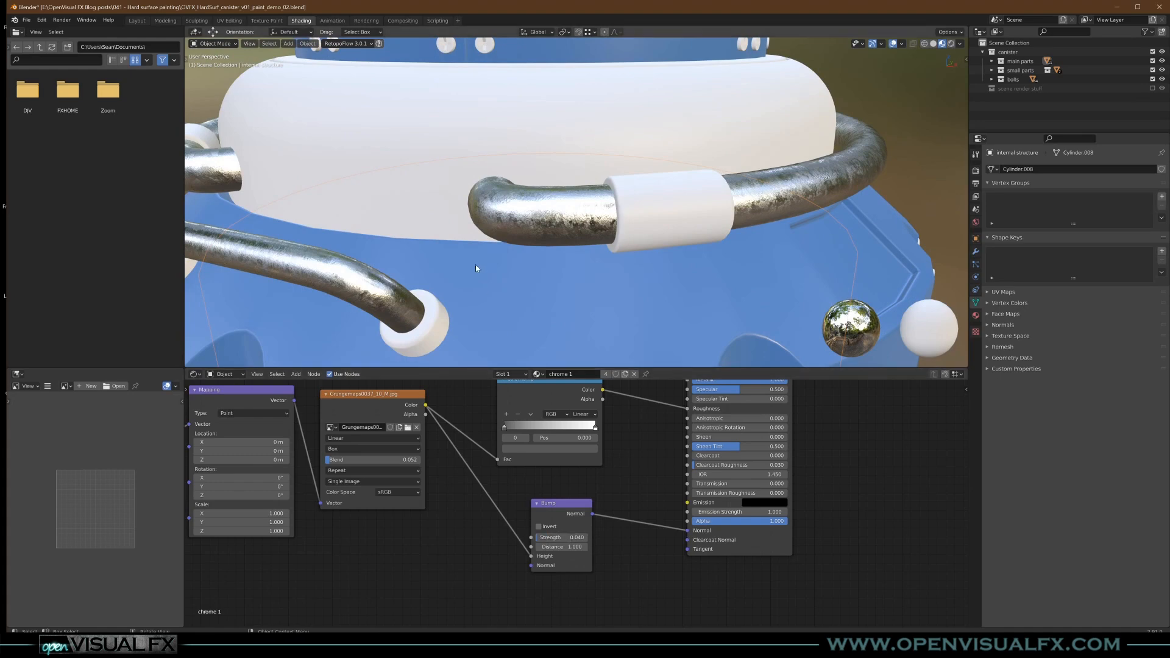
- Set the Bump node's Strength to 0.03 and check the chrome on the pipes and base structure
ctrl+middle_drag(755, 221, 644, 215)
middle_drag(800, 191, 701, 193)
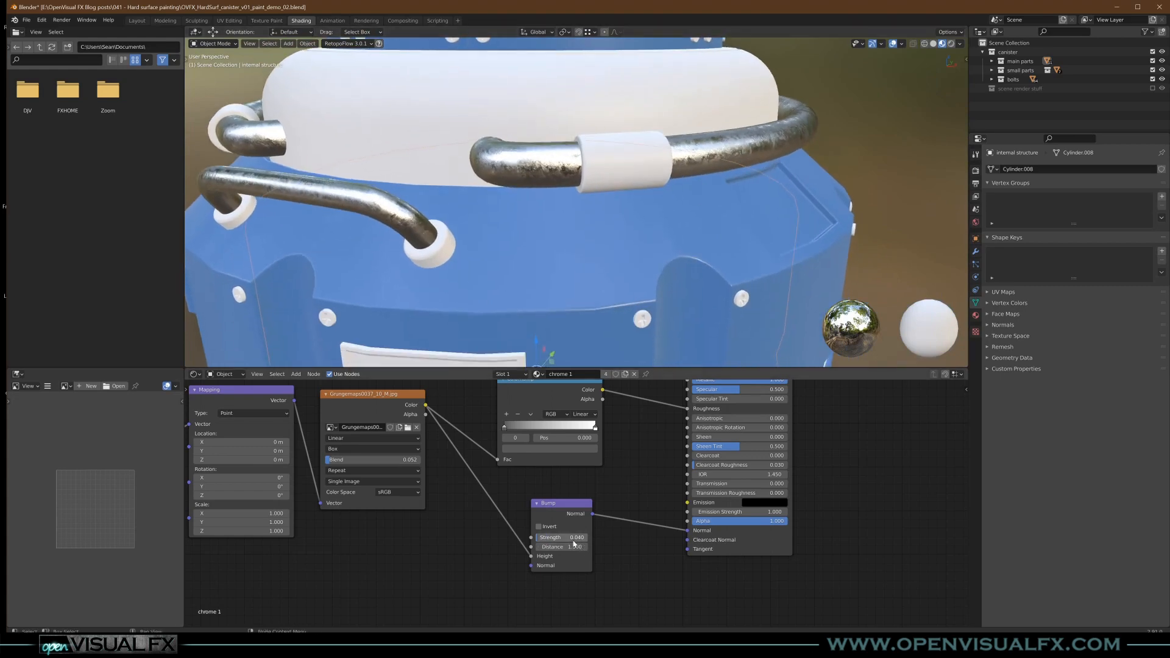
middle_drag(482, 353, 606, 247)
scroll(606, 201, up, 3)
scroll(605, 201, down, 2)
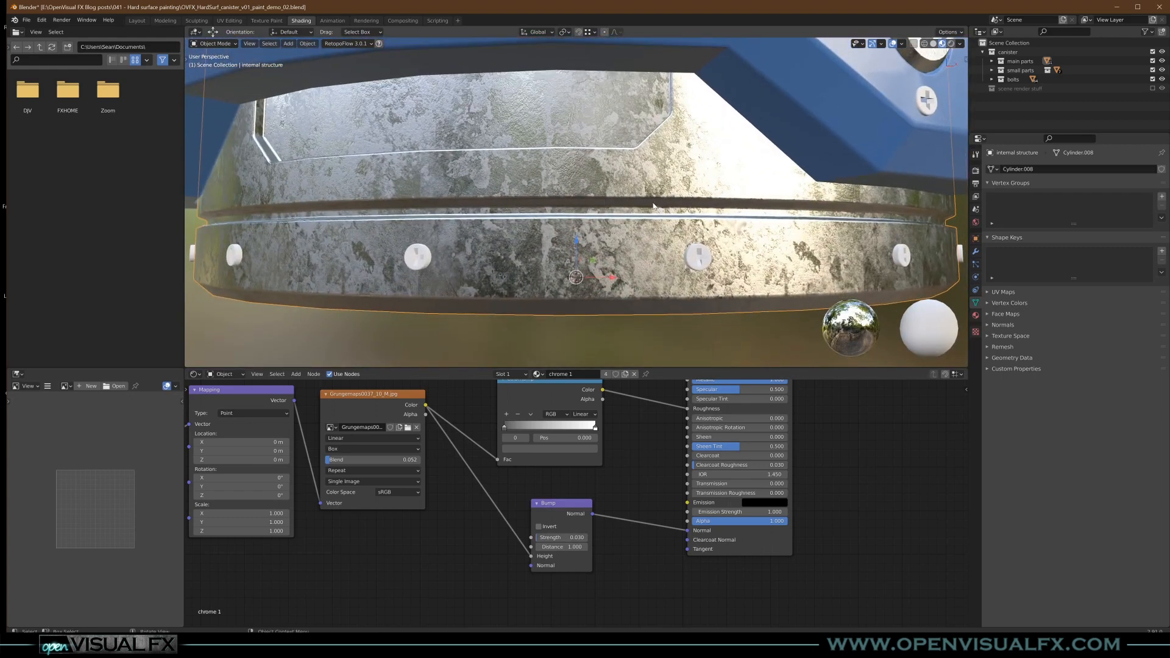
scroll(653, 202, down, 4)
shift+middle_drag(637, 148, 624, 279)
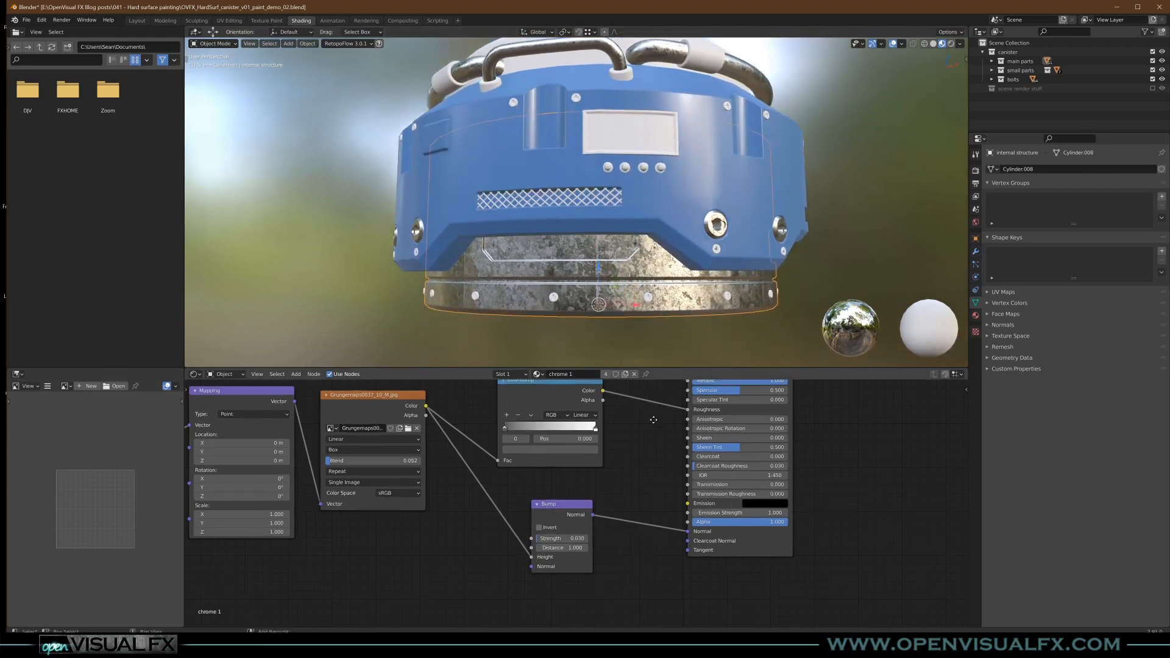
- Make the internal structure's chrome 1 material a separate copy and name it "black metal"
middle_drag(651, 416, 683, 498)
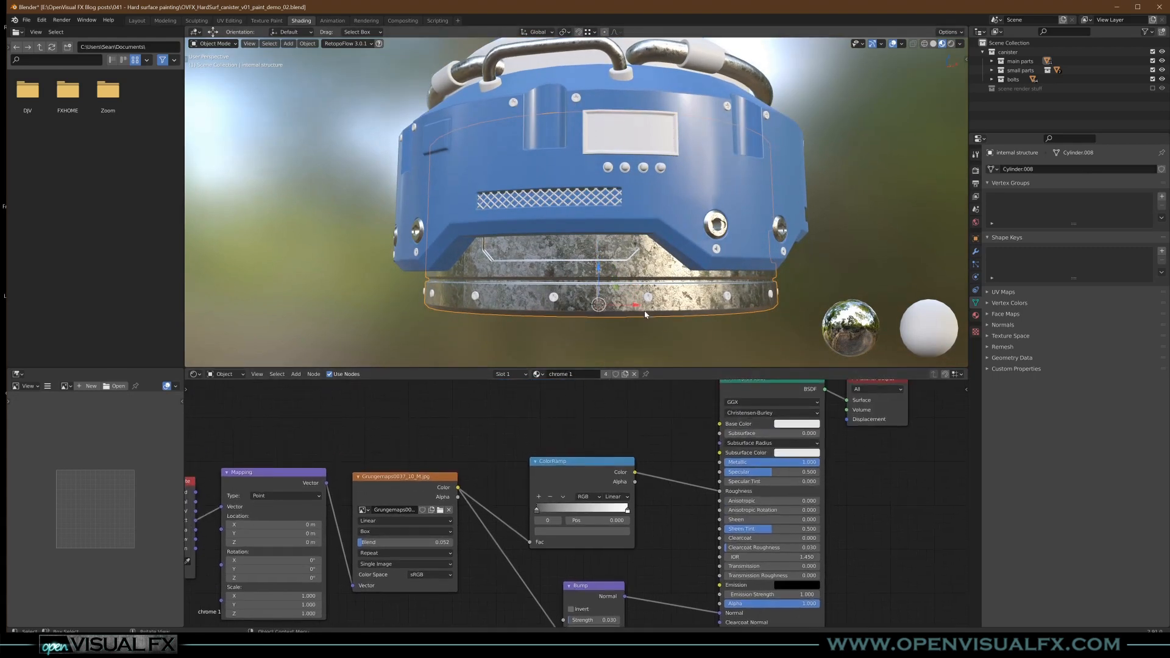
click(606, 375)
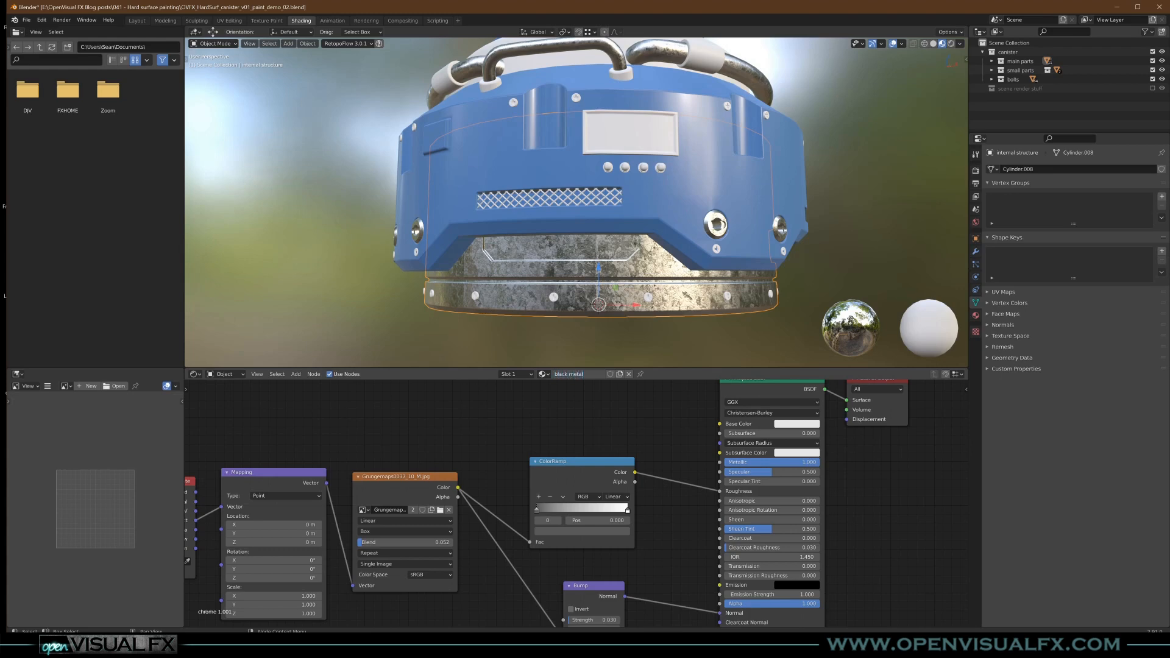
key(Return)
- Darken the Base Color of black metal to a neutral grey of about 0.086 per RGB channel
middle_drag(601, 223, 567, 238)
scroll(640, 470, down, 2)
middle_drag(655, 471, 596, 487)
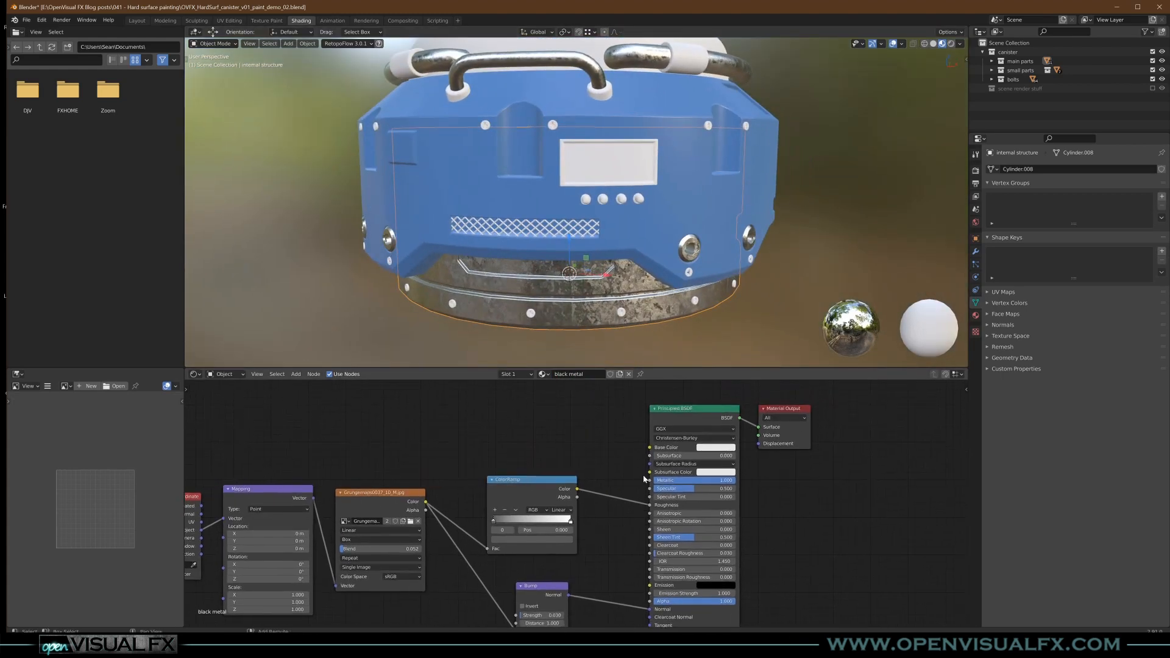
click(716, 447)
drag(761, 346, 761, 378)
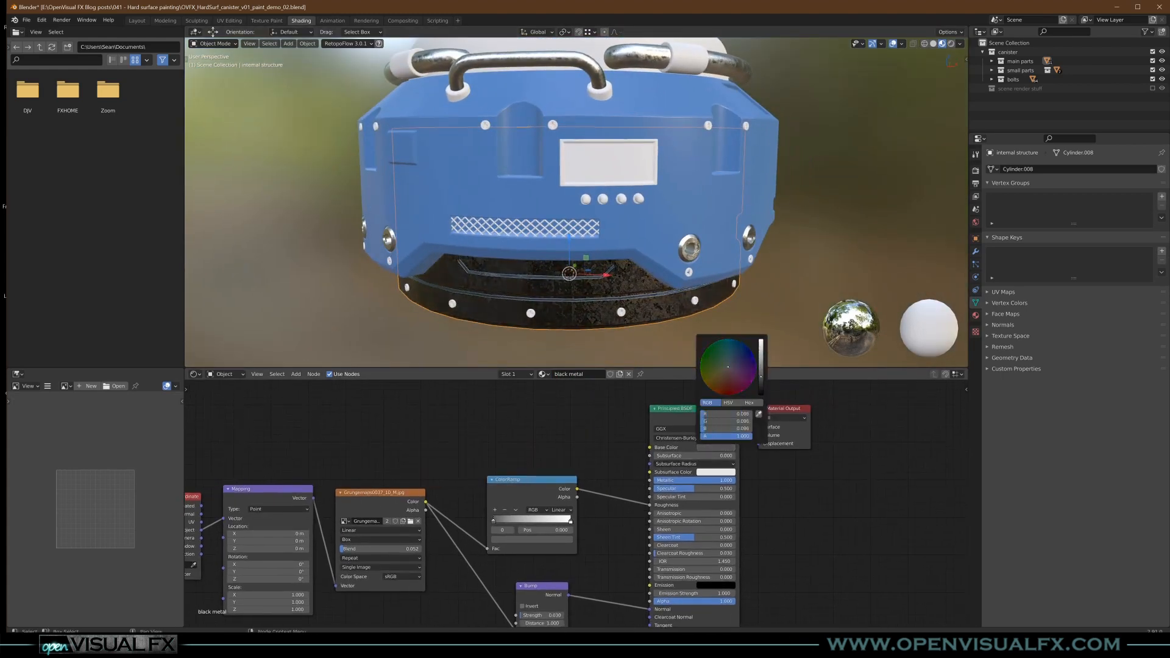
mouse_move(640, 300)
middle_down()
mouse_move(634, 275)
mouse_move(611, 294)
mouse_move(648, 285)
middle_up()
scroll(609, 245, up, 8)
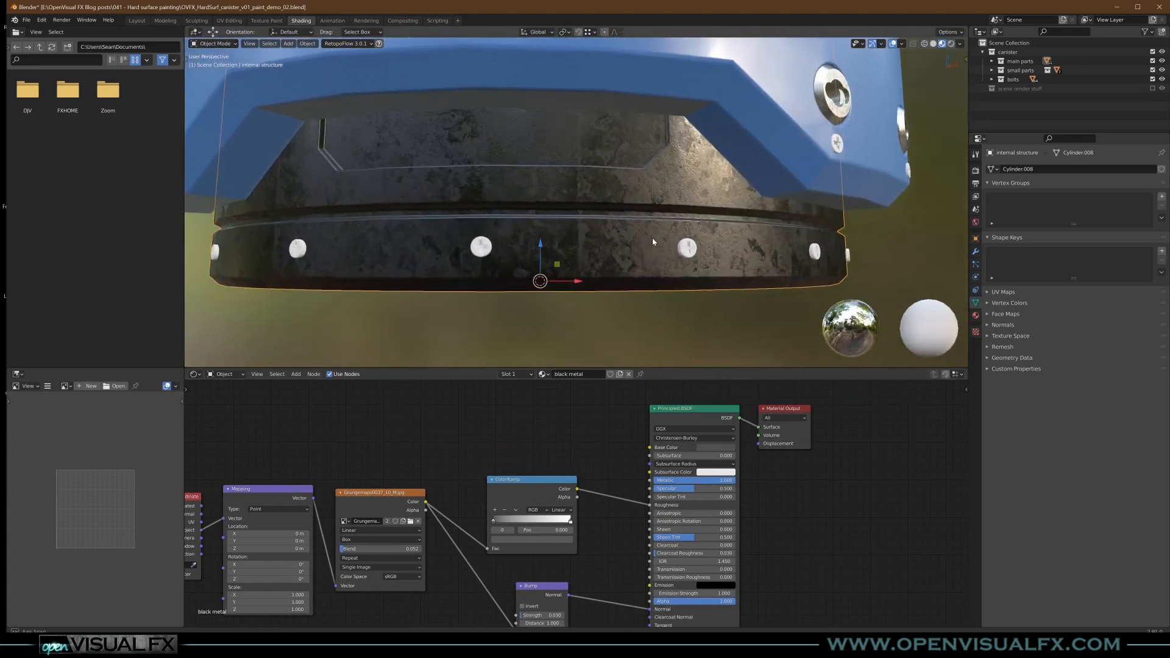
- Try black metal with the ColorRamp disconnected from Roughness, and reconnect the ColorRamp's Color output to Roughness
middle_drag(633, 241, 640, 252)
middle_drag(613, 515, 638, 489)
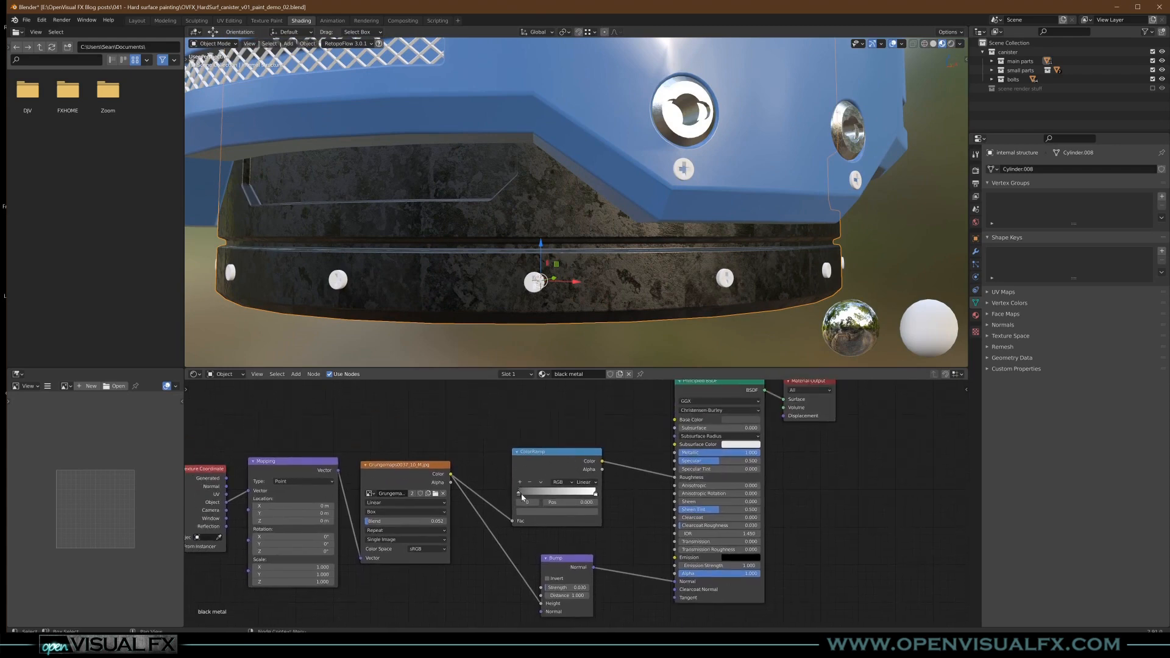
scroll(568, 457, down, 3)
middle_drag(568, 458, 668, 461)
drag(339, 445, 680, 552)
click(707, 539)
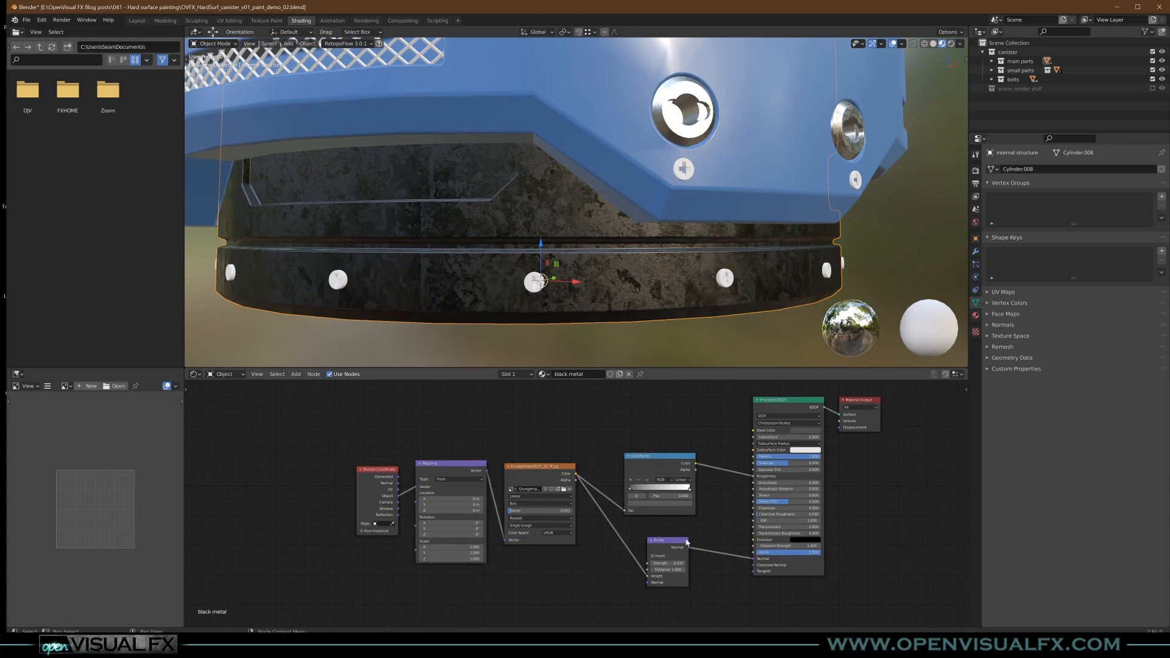
ctrl+right_drag(714, 577, 711, 581)
ctrl+right_drag(709, 503, 712, 525)
scroll(566, 257, up, 2)
middle_drag(567, 263, 569, 270)
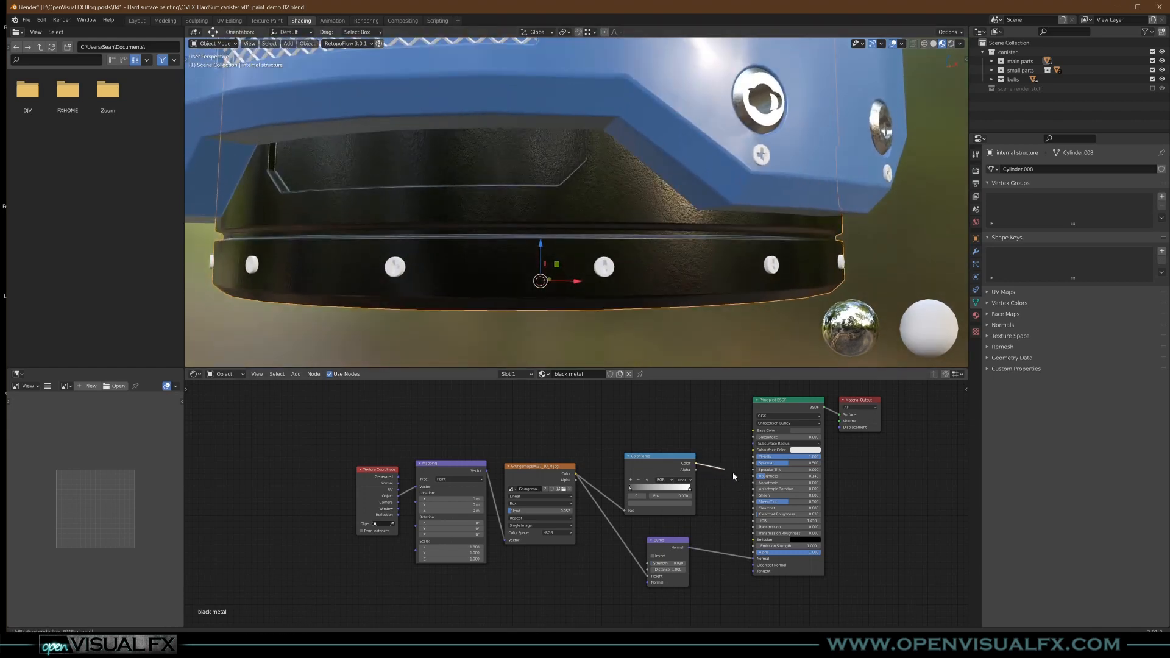
drag(754, 480, 754, 477)
- Shift the texture nodes and ColorRamp away from the shader and insert a MixRGB node between ColorRamp Color and Roughness
mouse_move(325, 425)
mouse_down()
mouse_move(679, 600)
mouse_move(681, 518)
mouse_up()
key(g)
click(597, 508)
key(shift+a)
mouse_move(671, 432)
click(686, 481)
click(668, 478)
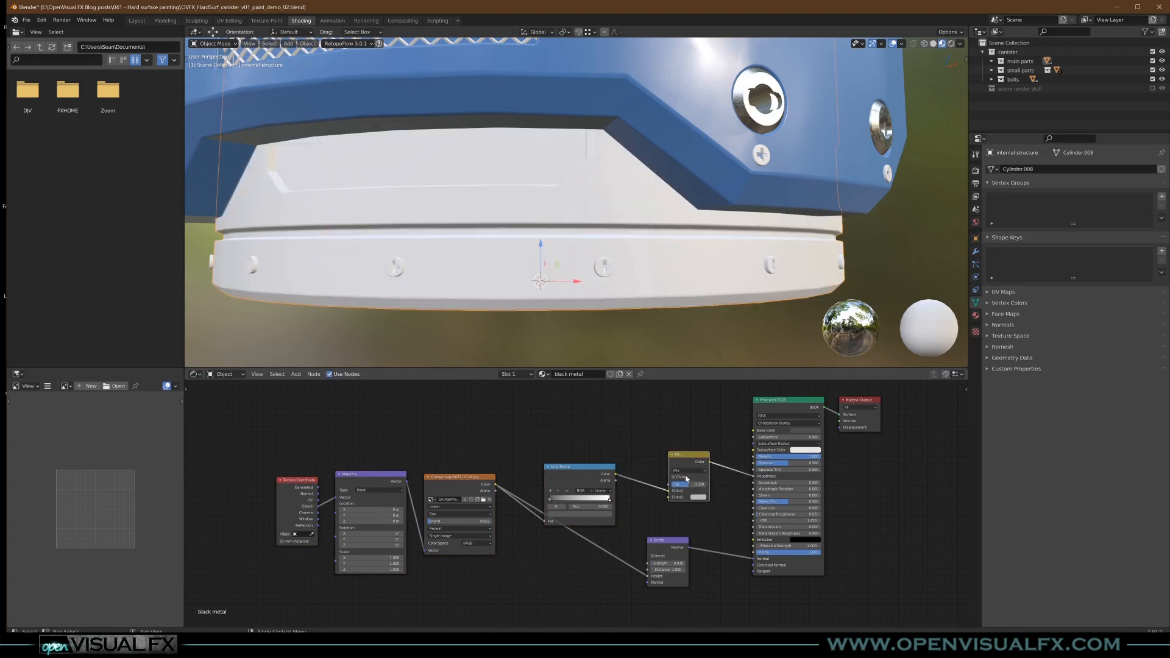
- Try Fac values of 0.133 and 1.000 on the Mix node driving the black metal's roughness
scroll(701, 506, up, 3)
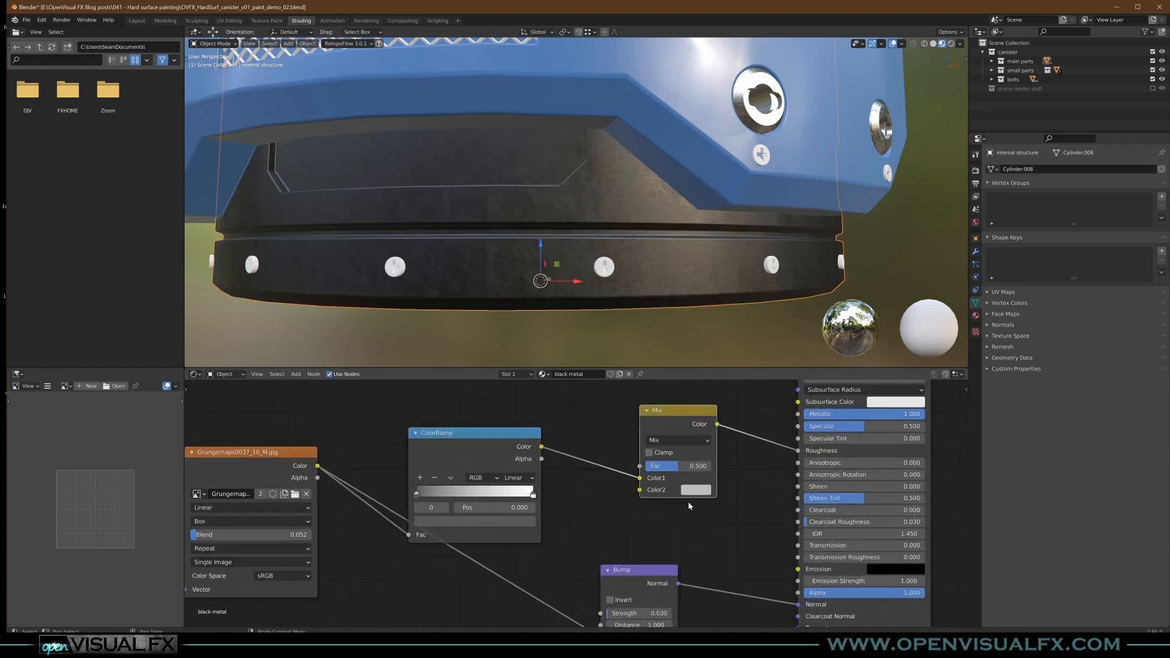
click(698, 490)
middle_drag(573, 272, 608, 244)
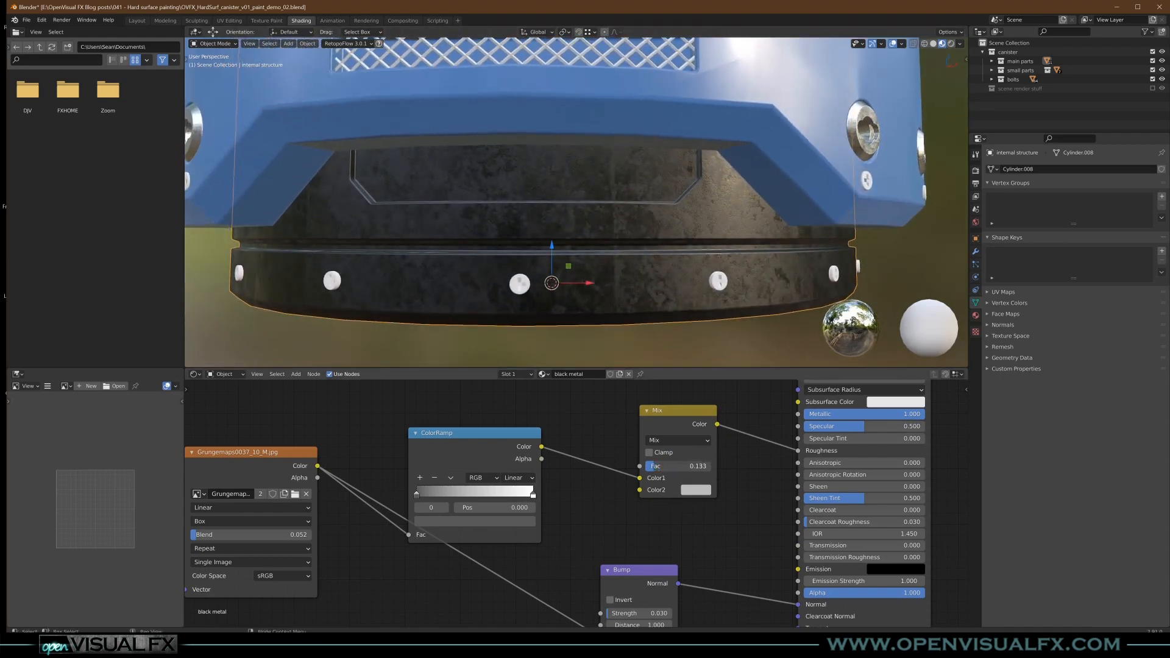
drag(670, 466, 708, 466)
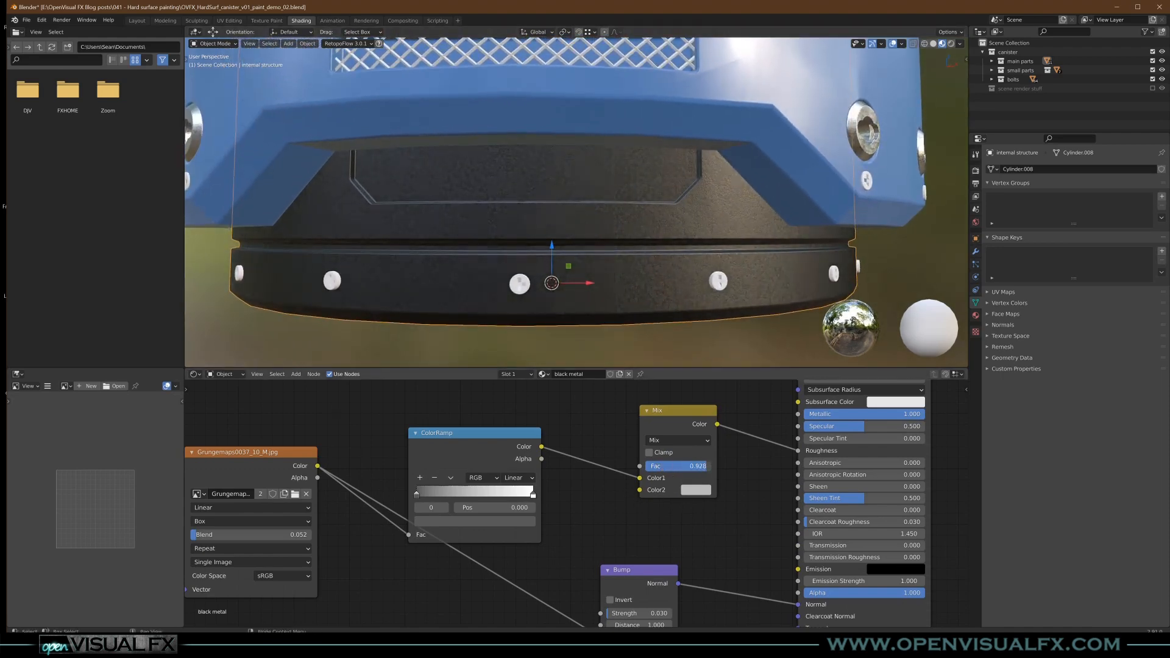
- Darken the Mix node's Color2 to a mid grey, set its Fac to 0.889 and check the base structure
click(698, 490)
mouse_move(777, 353)
mouse_down()
mouse_move(776, 394)
mouse_move(776, 370)
mouse_up()
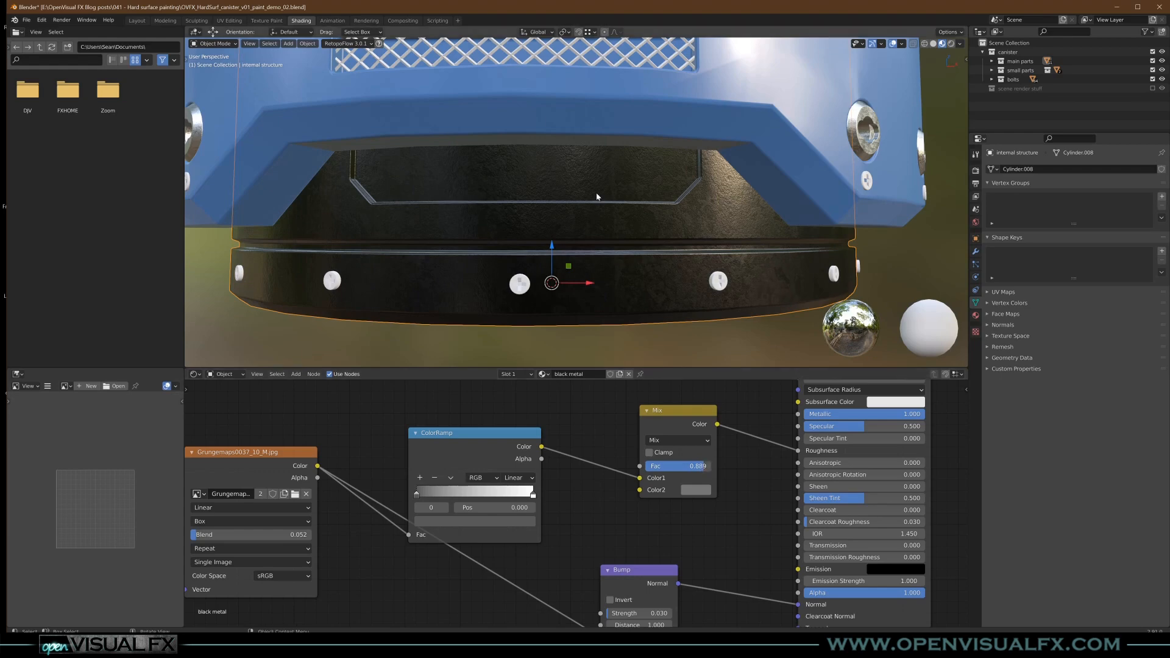
scroll(598, 196, down, 2)
middle_drag(598, 197, 633, 238)
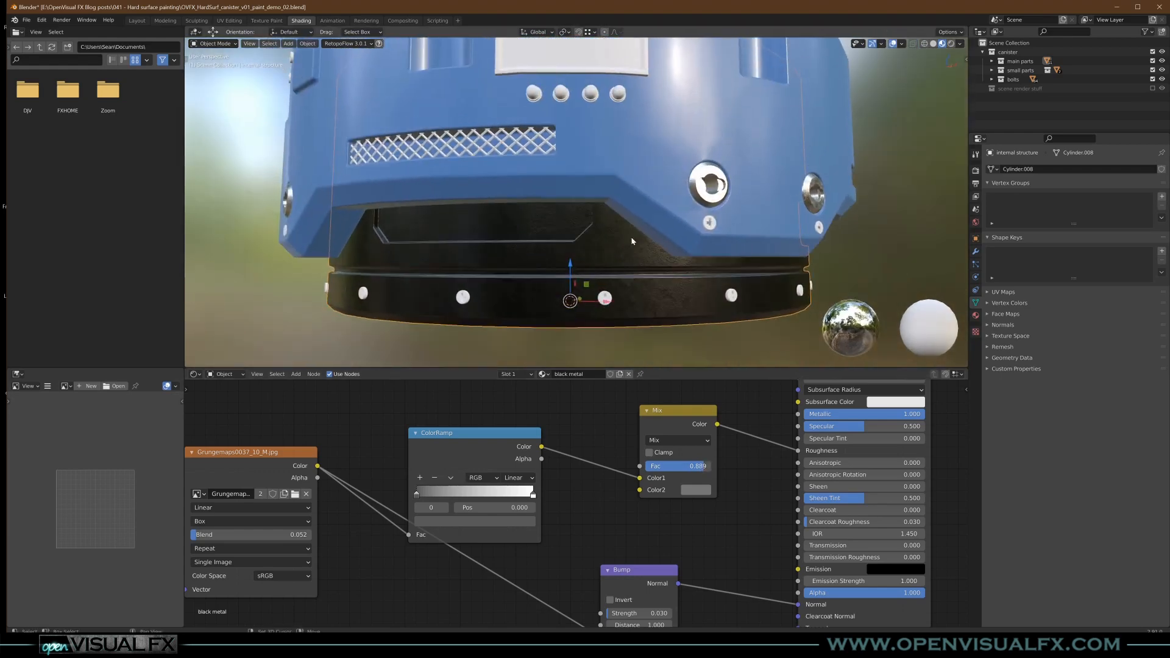
middle_drag(620, 317, 604, 293)
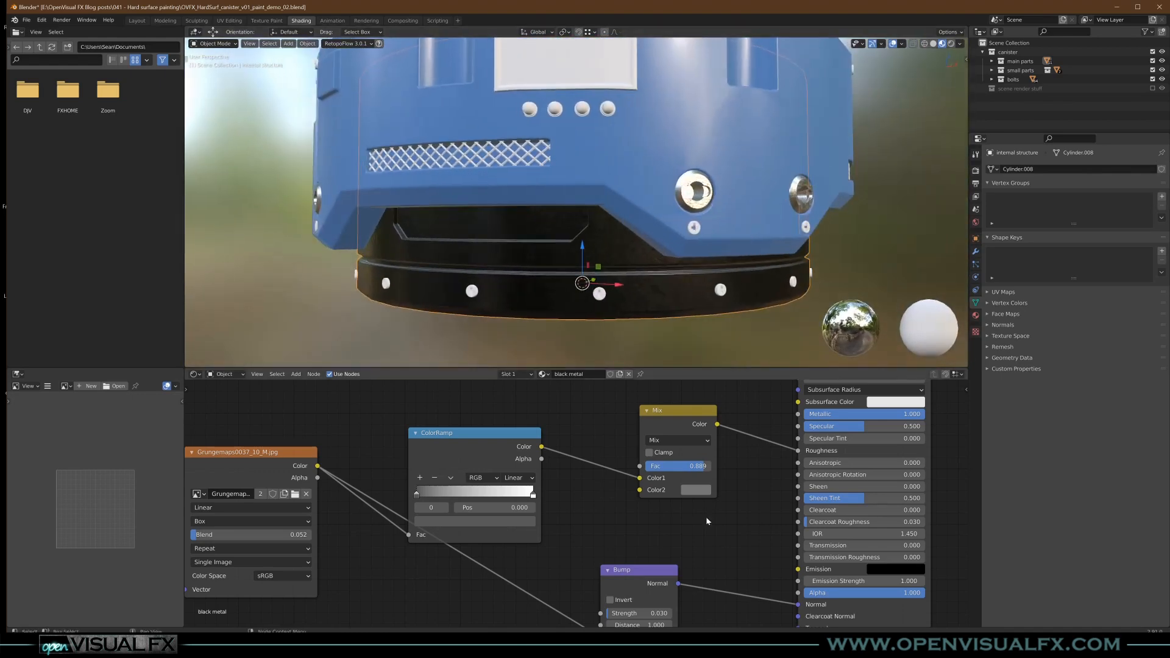
- Assign the existing main body material to the handle seats at the ends of the front handle
scroll(634, 262, down, 2)
middle_drag(607, 194, 626, 228)
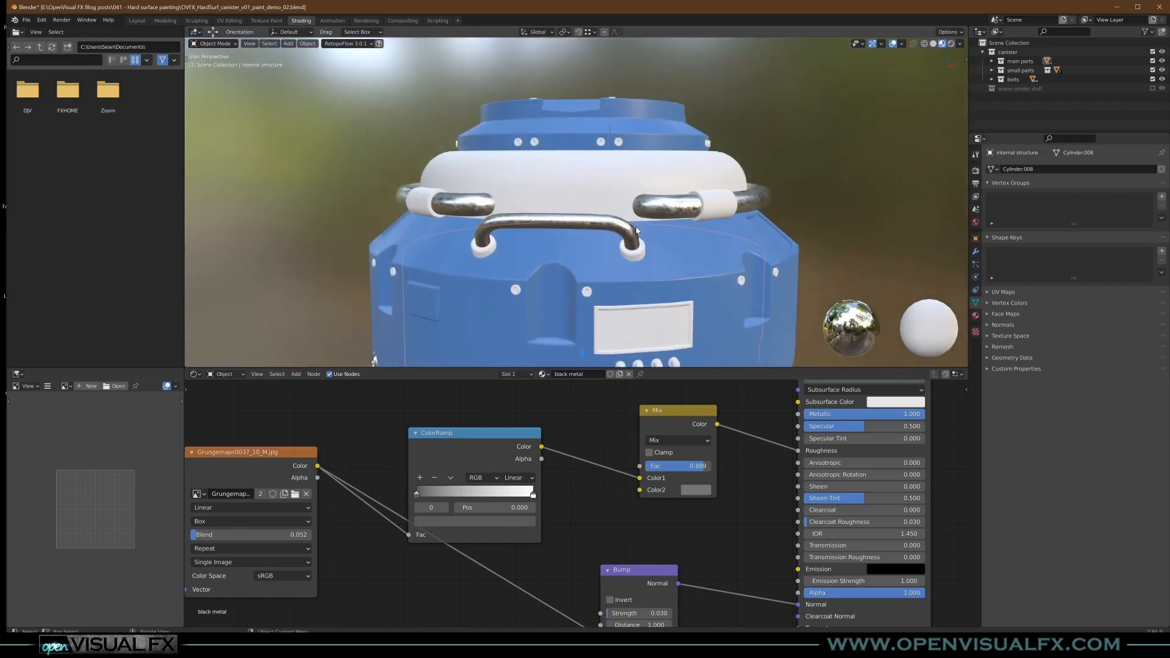
click(708, 204)
click(636, 254)
click(557, 375)
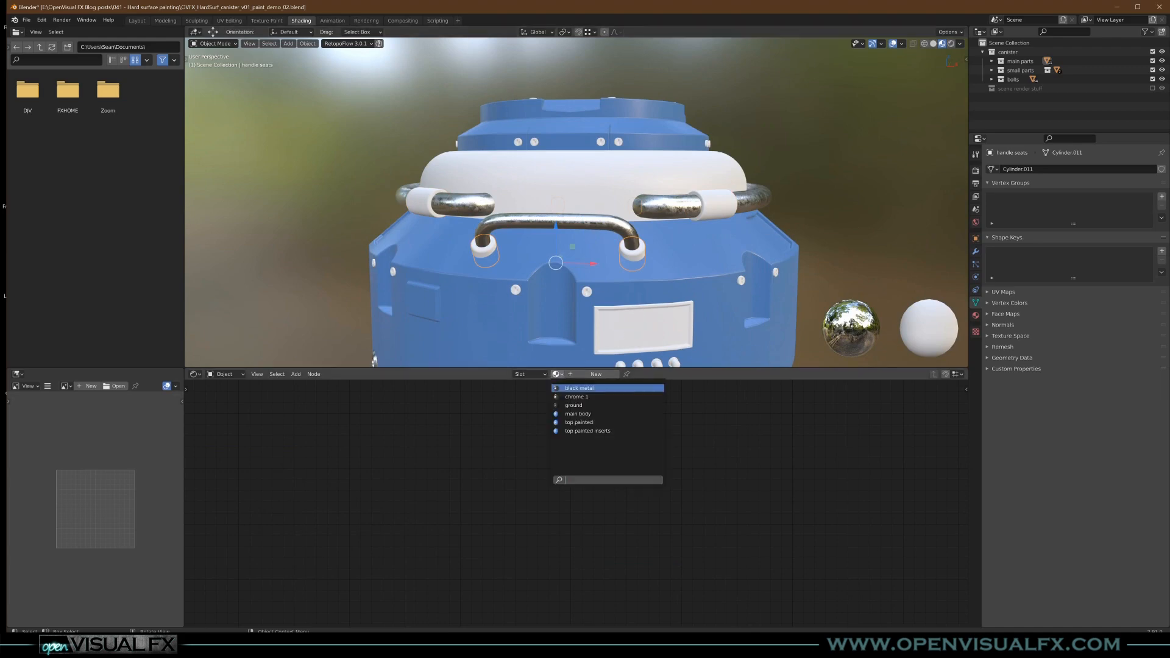
click(578, 414)
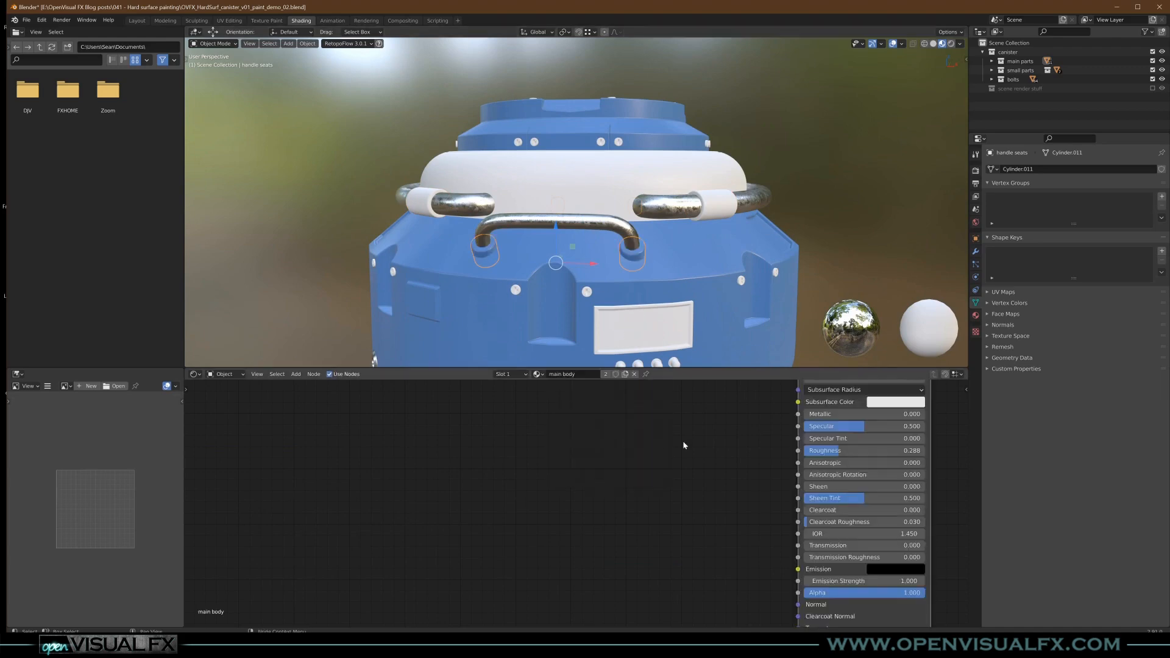
- Make the handle seats' material a separate copy and name it "handle brackets"
click(606, 375)
text(handle brack)
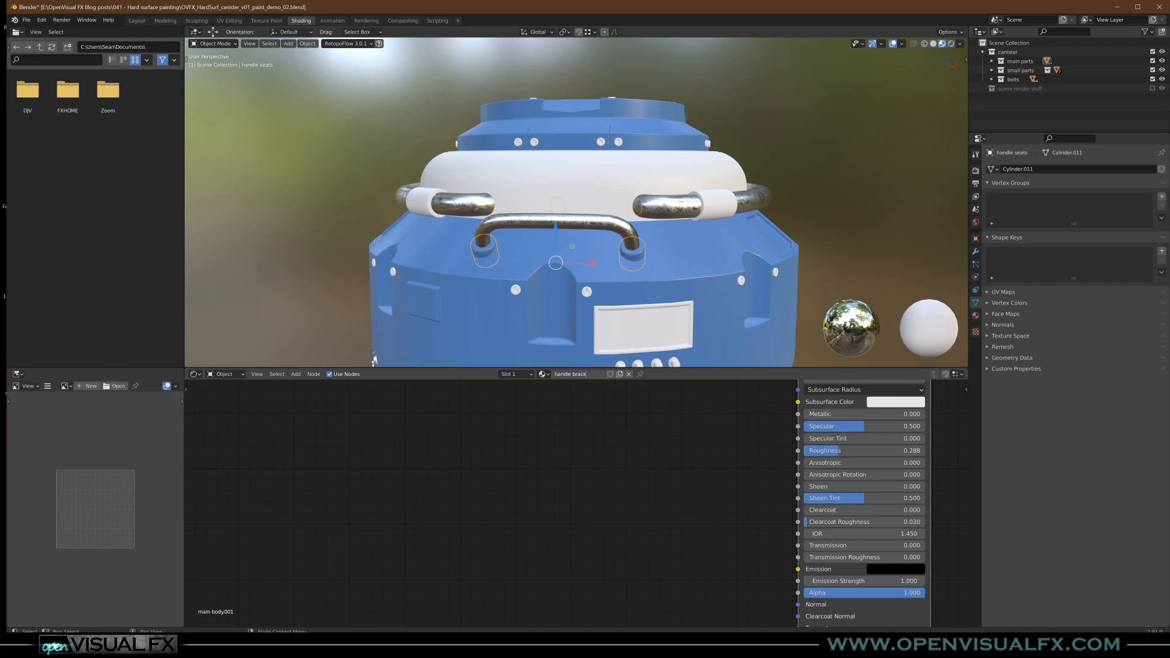
text(ets)
key(Return)
- Assign the existing chrome 1 material to the bolt just above the blank front label plate
shift+middle_drag(630, 287, 598, 260)
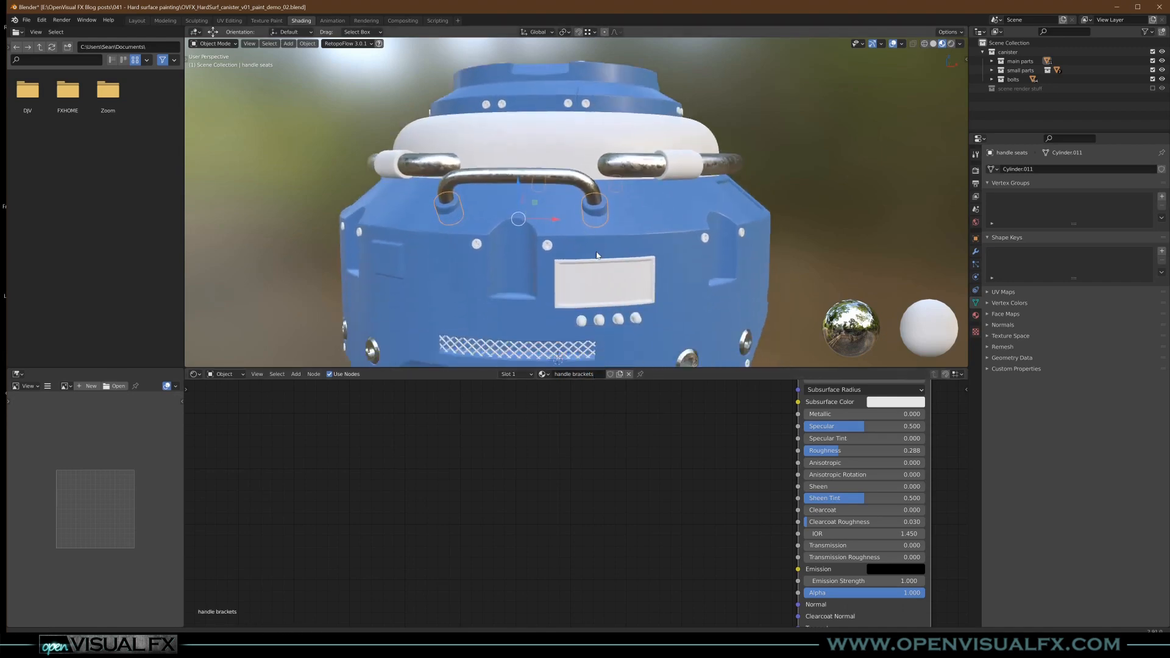
scroll(598, 260, up, 4)
click(538, 233)
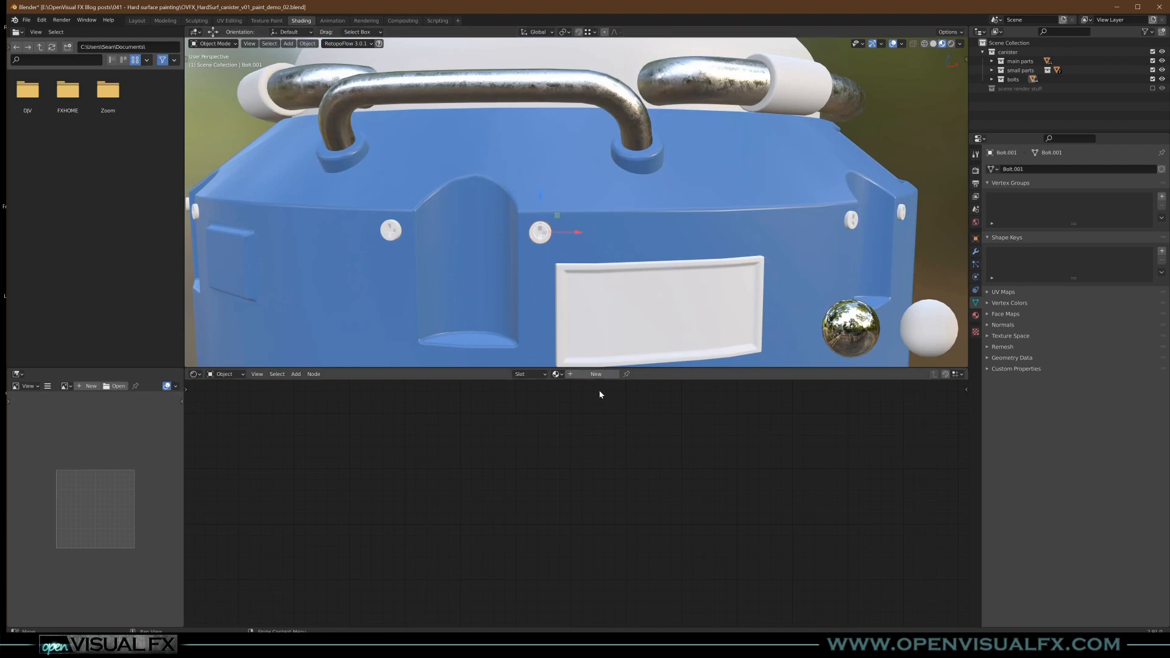
click(584, 374)
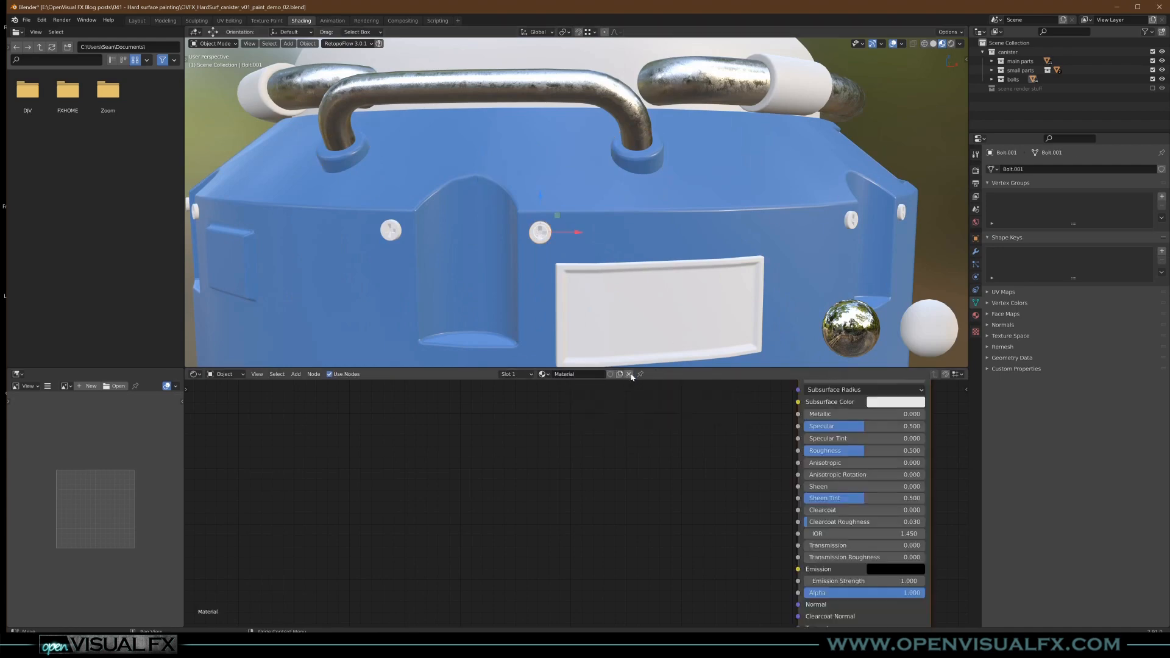
click(629, 374)
click(556, 374)
click(577, 397)
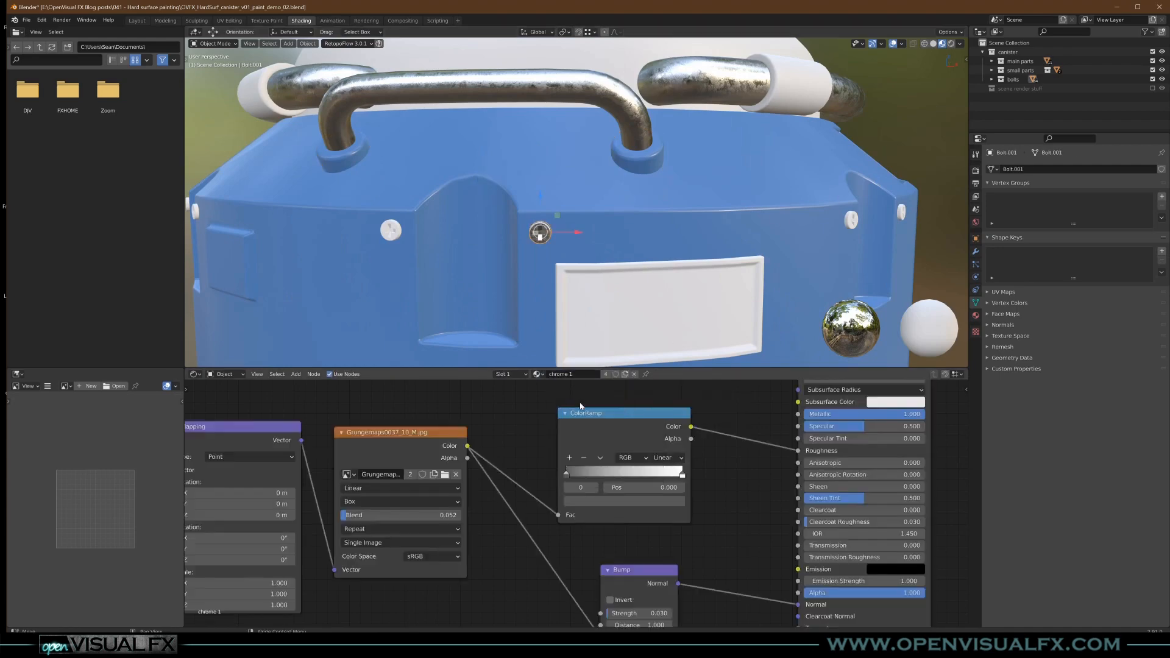
scroll(540, 238, up, 6)
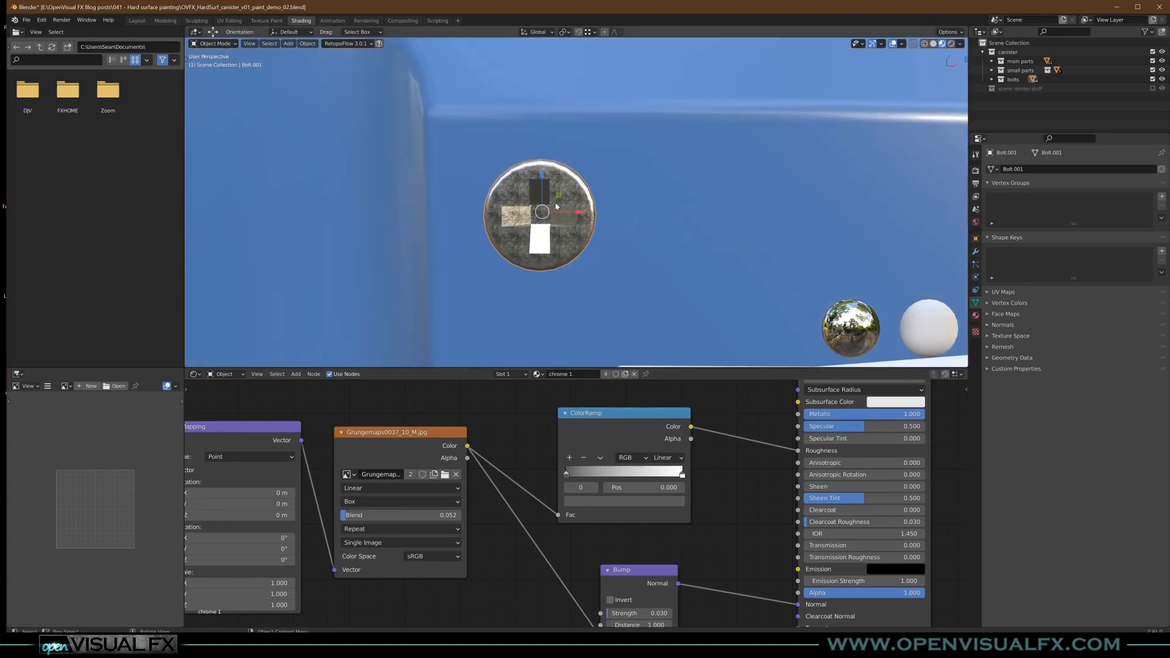
- Make the selected bolt's chrome material a separate copy and name it "bolt metal"
scroll(558, 250, down, 10)
scroll(558, 250, up, 2)
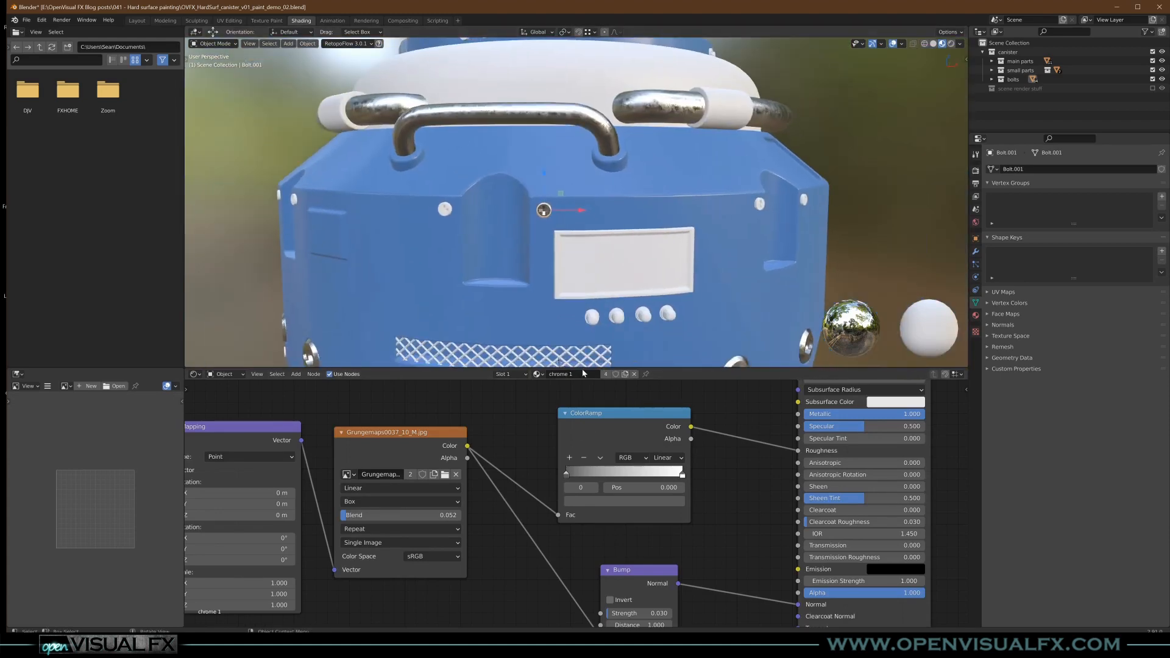
click(607, 377)
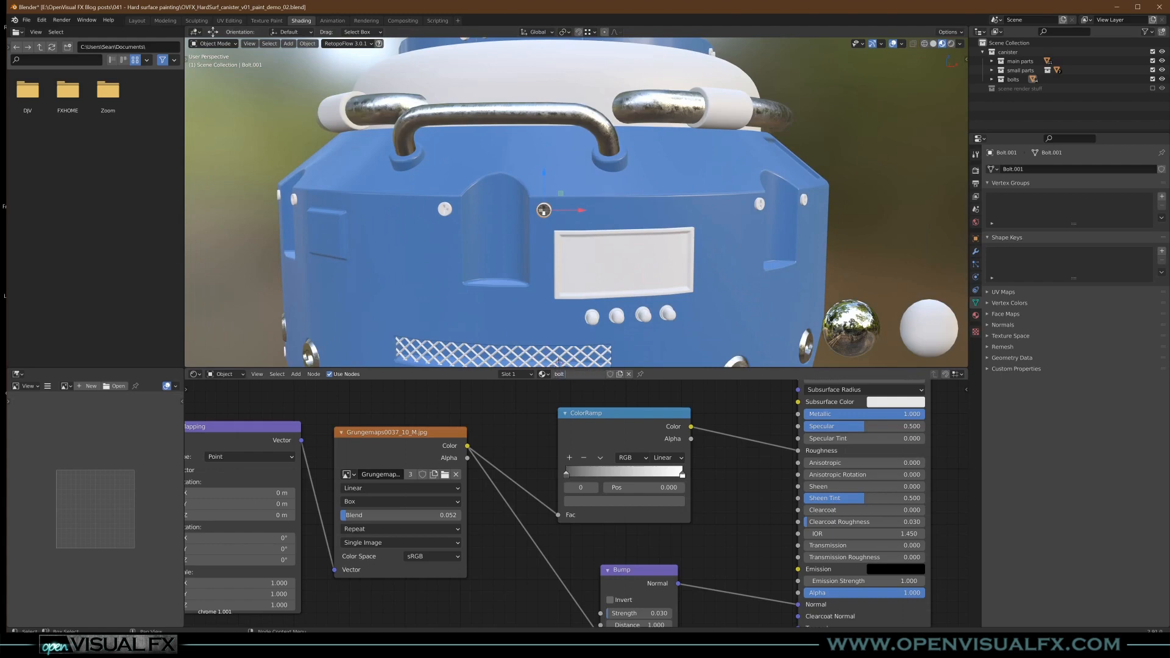
key(Return)
- Strip the bolt metal material down to its Principled BSDF and Material Output by disconnecting and deleting the mapping, grunge image, ColorRamp and Bump nodes
scroll(751, 415, down, 3)
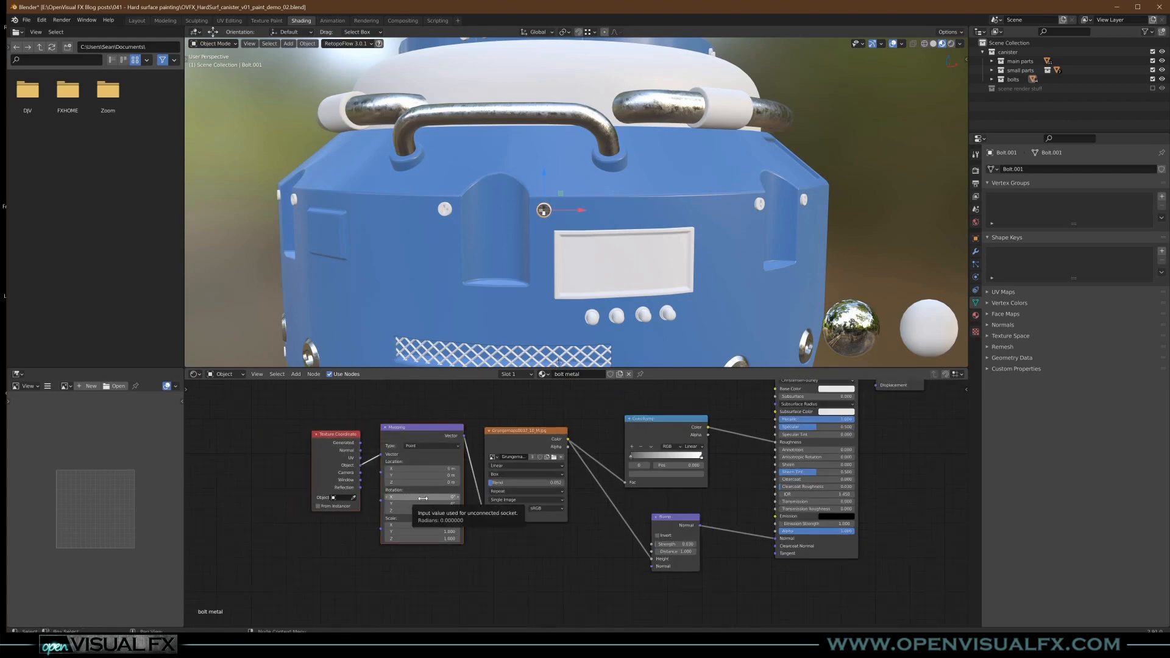
key(x)
key(KP_Decimal)
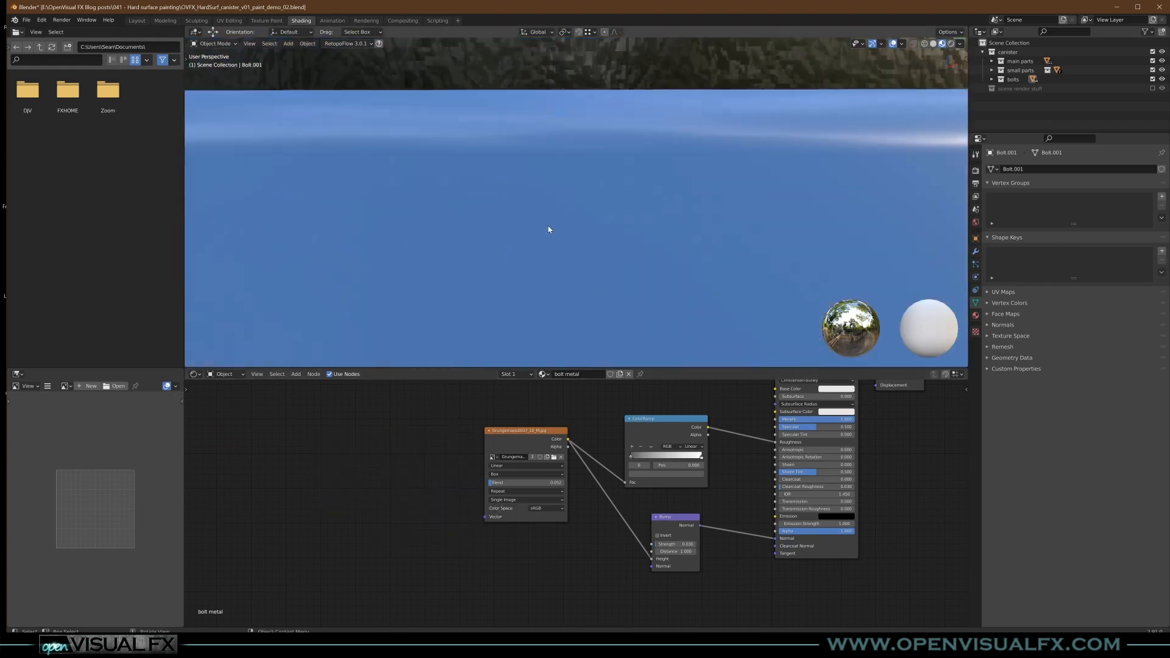
scroll(506, 179, down, 6)
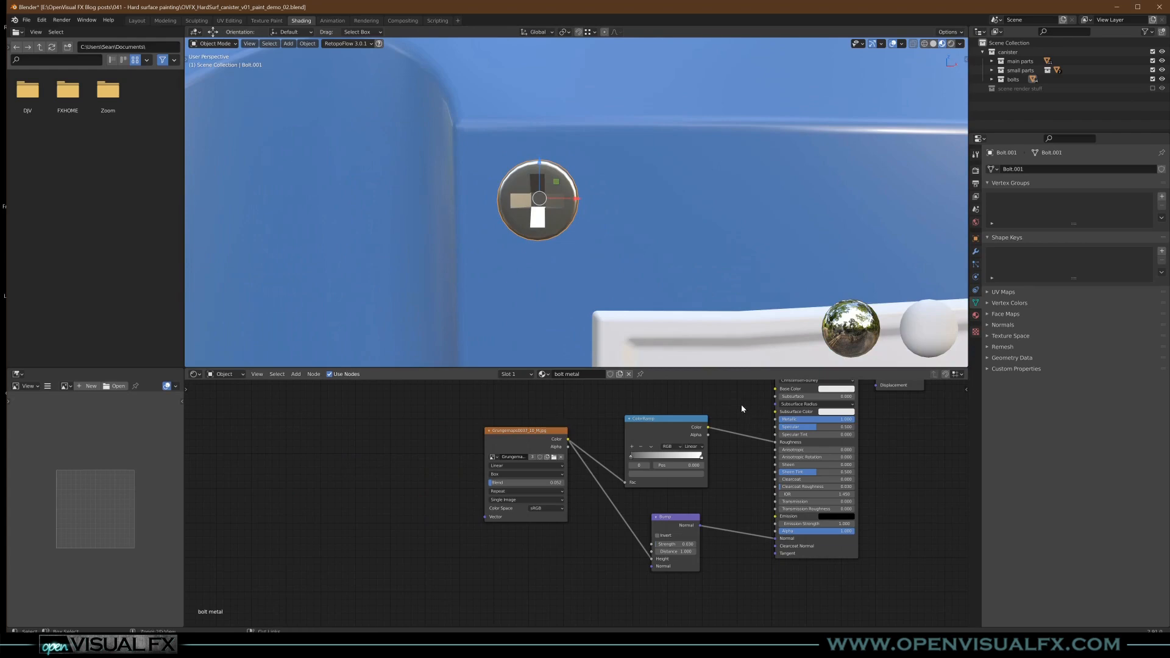
ctrl+right_drag(741, 404, 725, 575)
scroll(570, 230, down, 2)
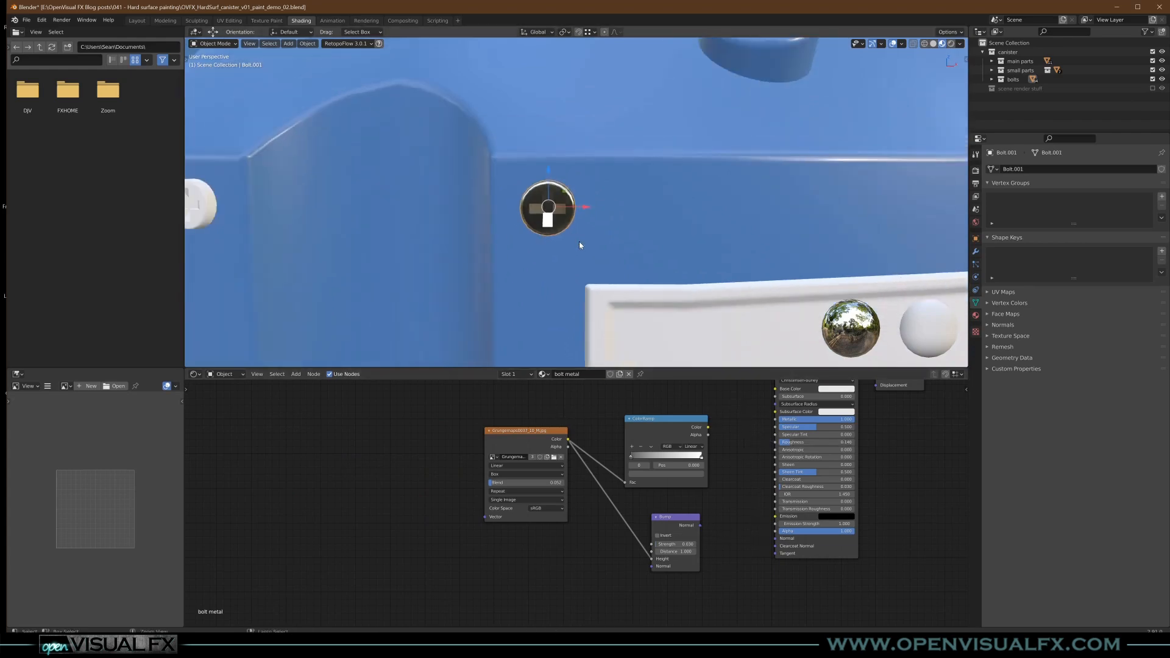
key(x)
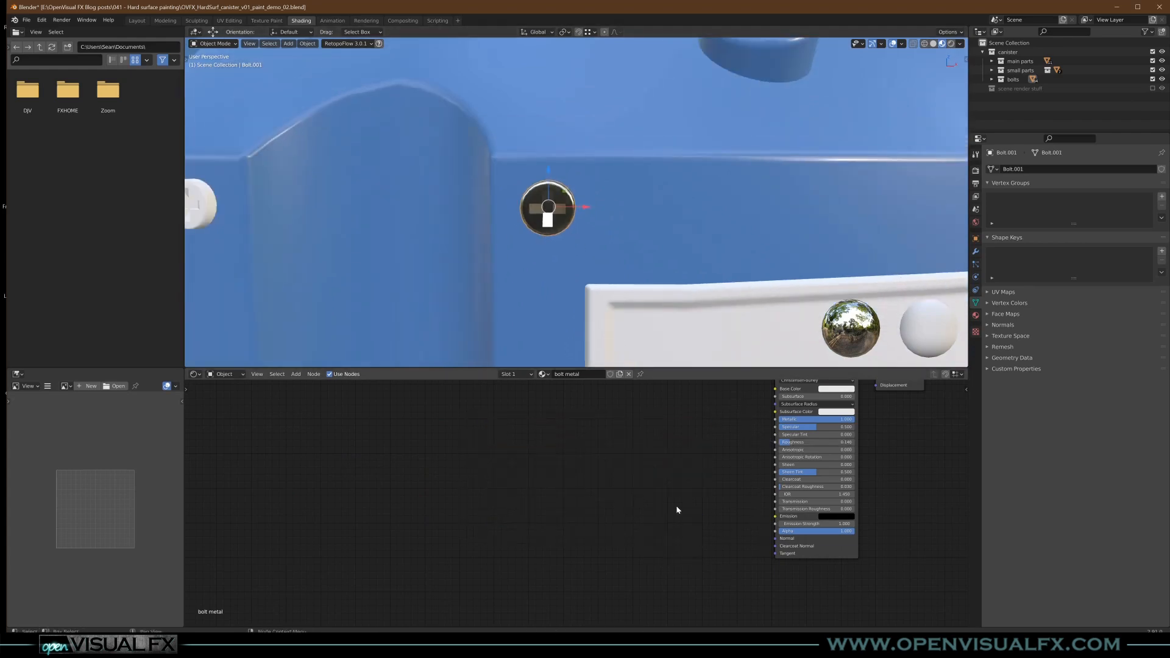
key(Home)
- Darken the bolt metal's Base Color to a light grey and set its Roughness to 0.300
middle_drag(528, 255, 567, 263)
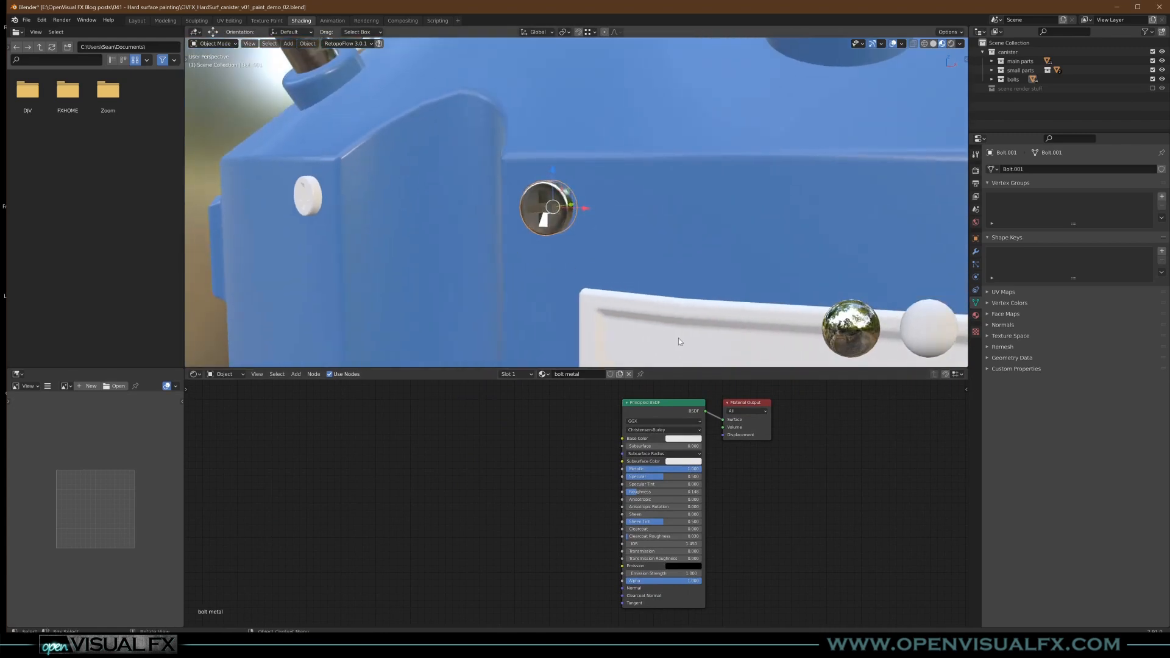
scroll(695, 444, up, 1)
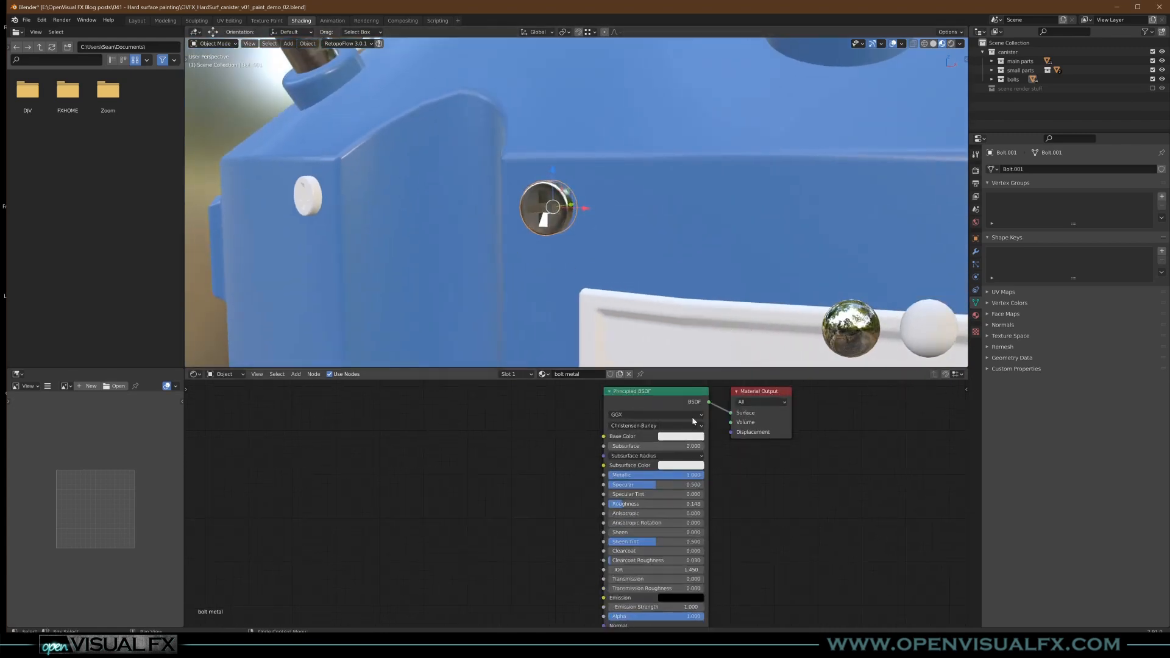
click(695, 436)
mouse_move(735, 330)
mouse_down()
mouse_move(734, 350)
mouse_move(734, 329)
mouse_up()
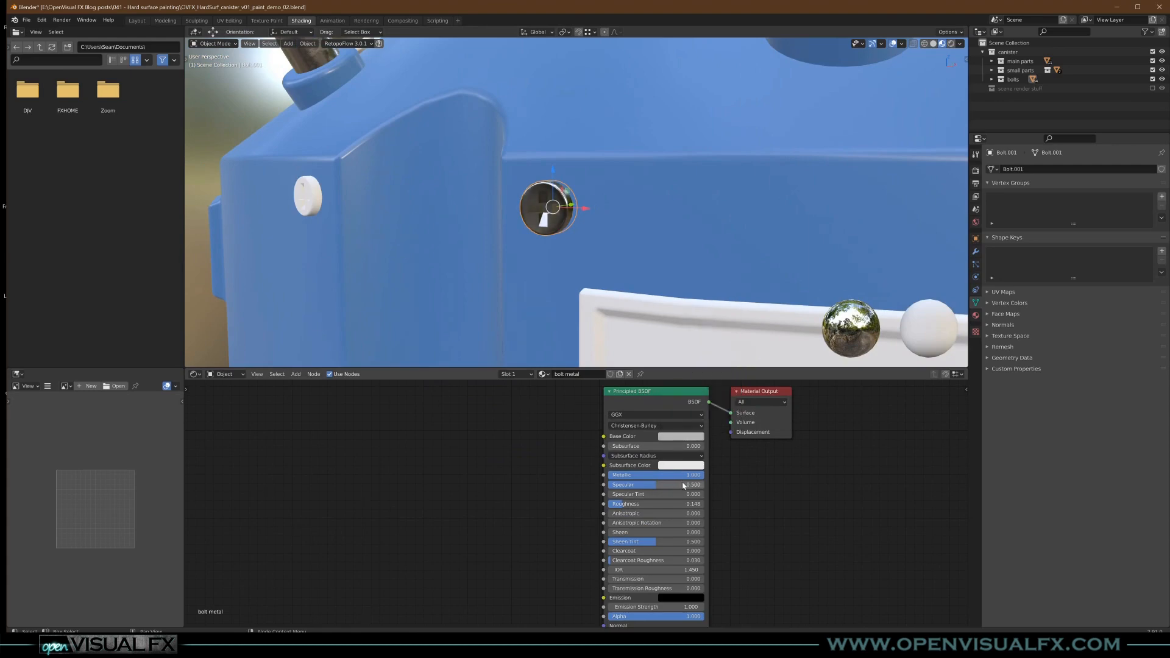
drag(628, 507, 641, 506)
- Select every object in the bolts collection and link the bolt metal material from the finished bolt to all of them
scroll(641, 198, down, 6)
middle_drag(640, 198, 617, 214)
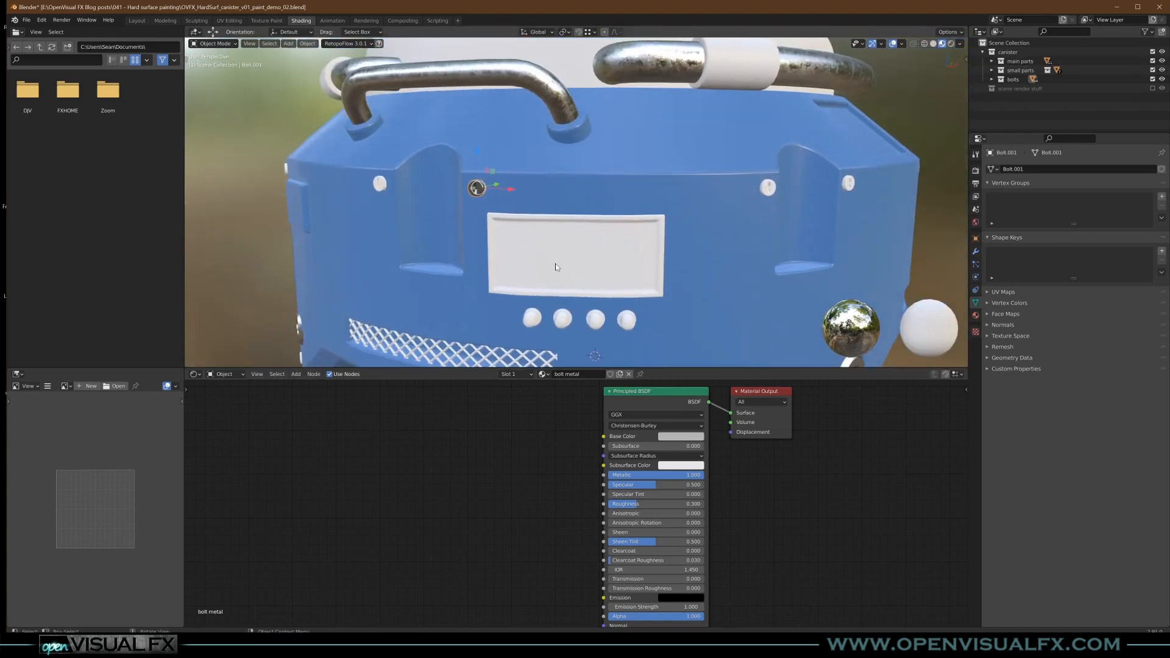
scroll(548, 265, down, 3)
middle_drag(549, 265, 551, 243)
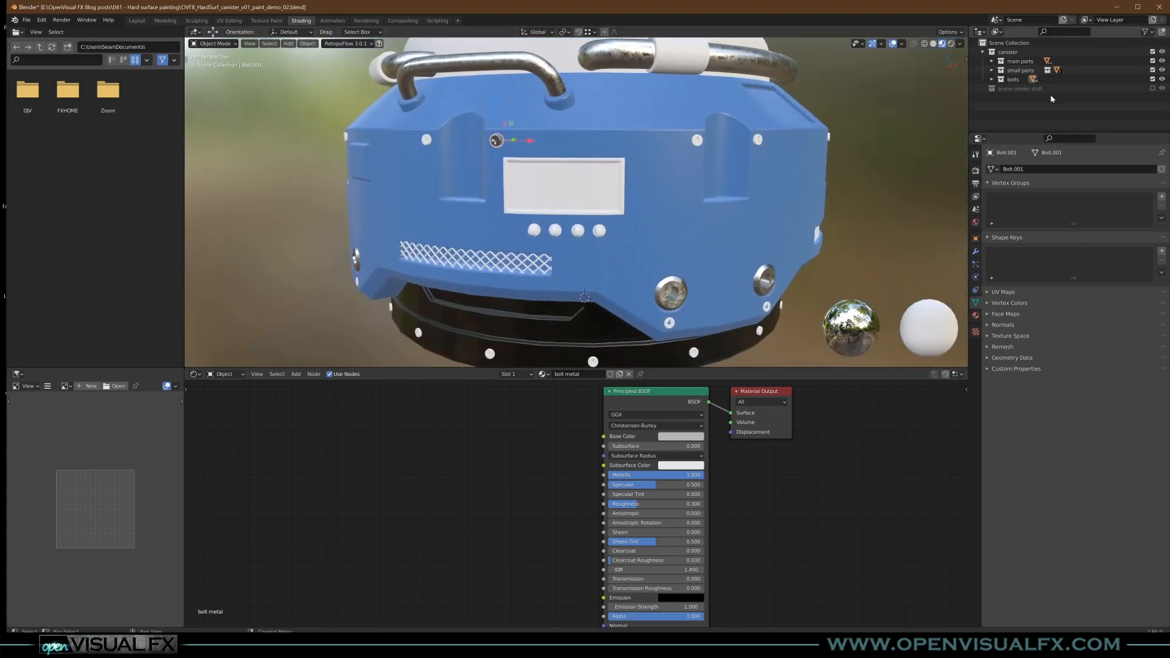
middle_drag(646, 196, 637, 190)
click(994, 80)
click(994, 79)
right_click(1009, 78)
click(948, 113)
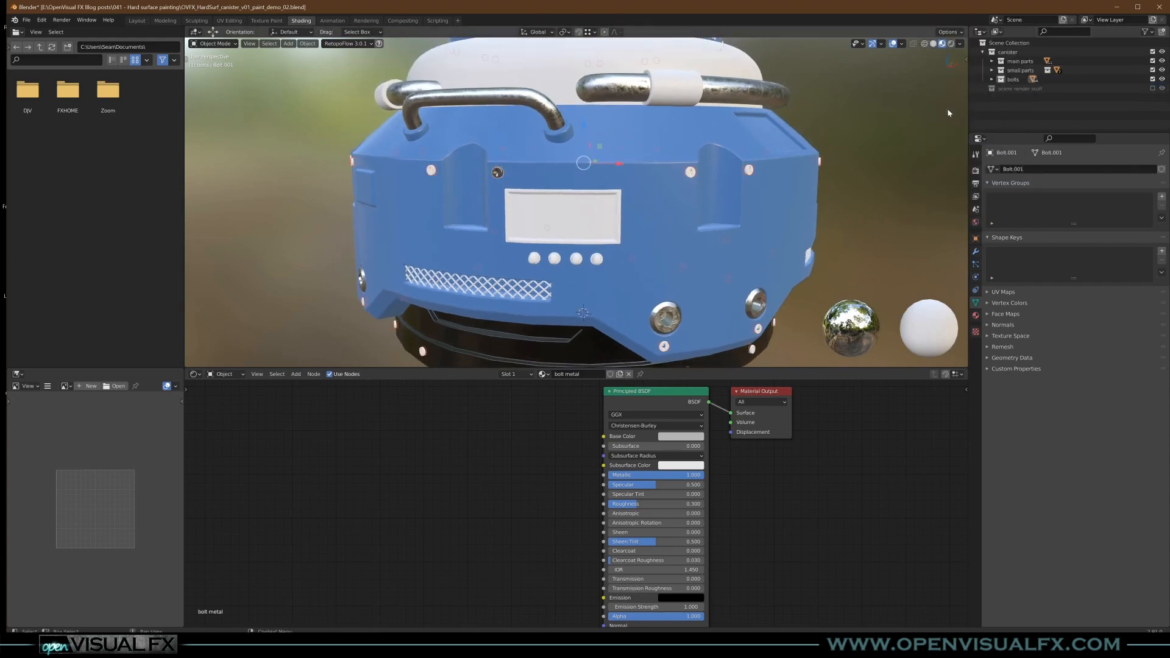
scroll(505, 178, up, 6)
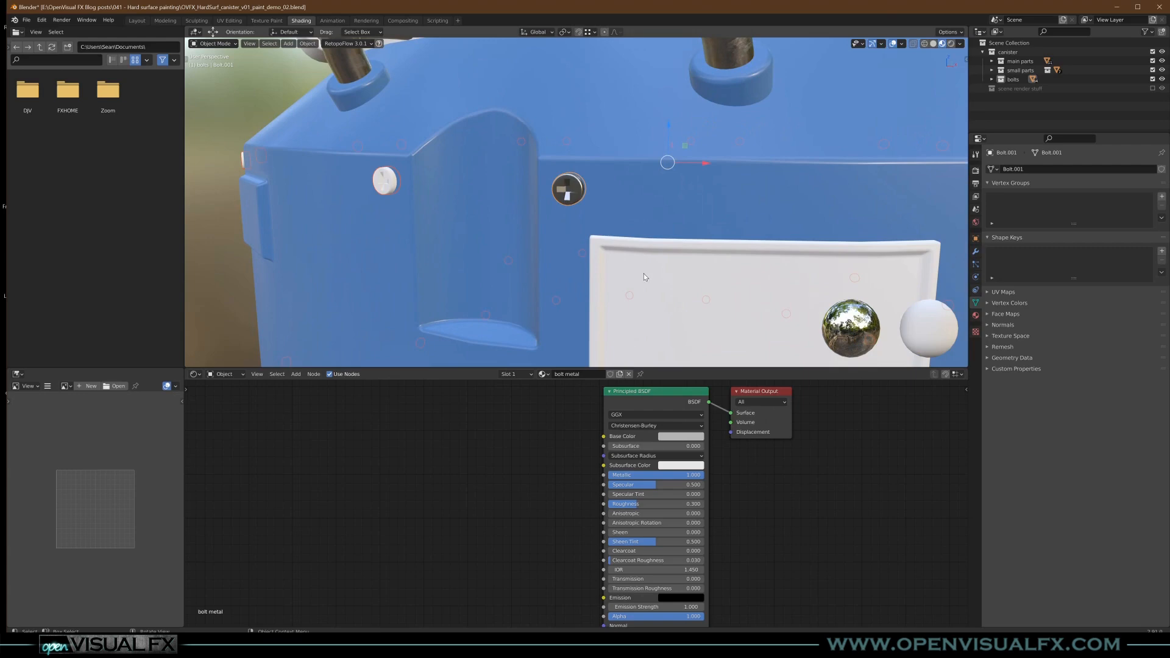
key(ctrl+l)
click(645, 274)
scroll(592, 182, down, 8)
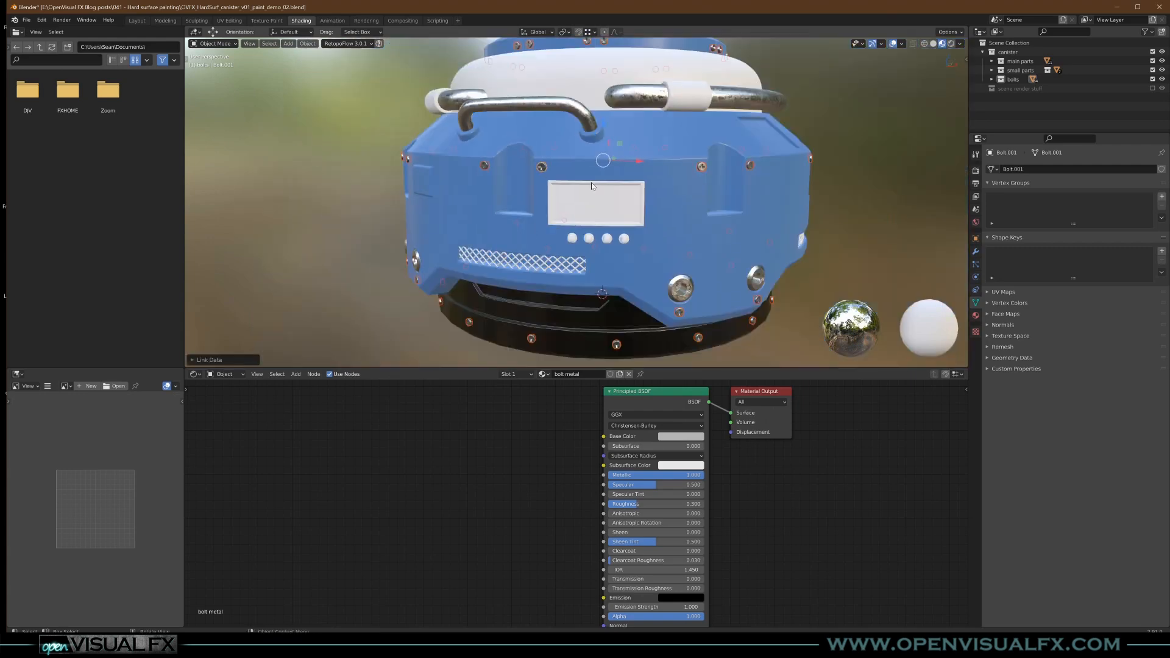
- Give the side pipe grips a new material named "black foam"
click(616, 288)
middle_drag(616, 287, 562, 356)
scroll(656, 202, up, 3)
click(656, 202)
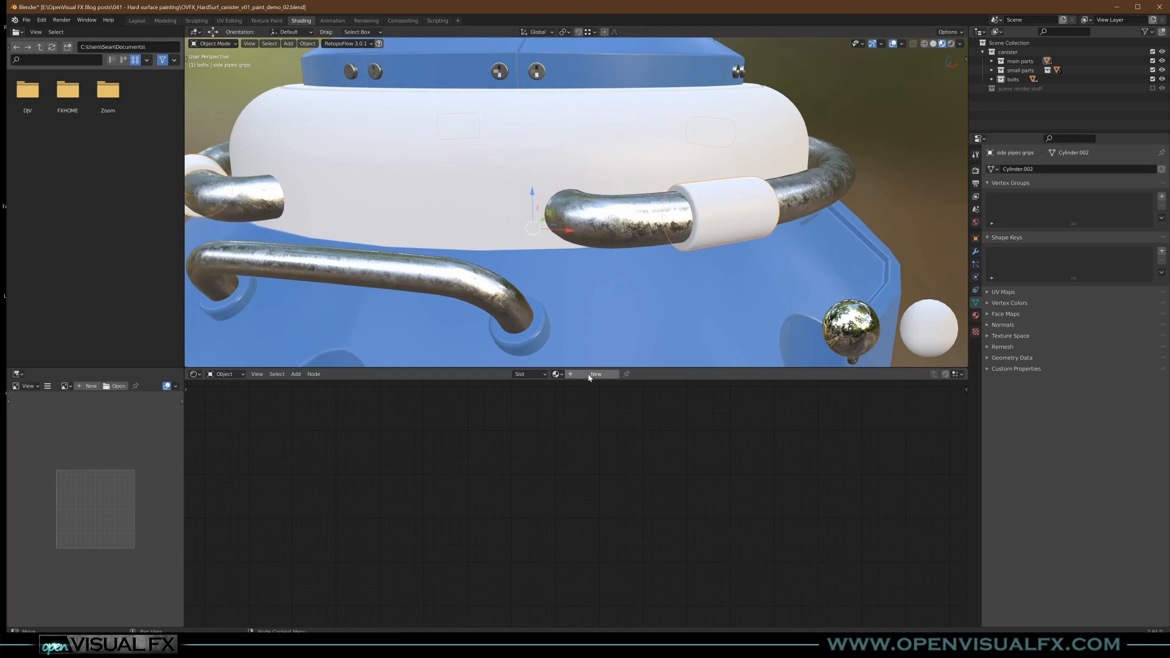
click(557, 374)
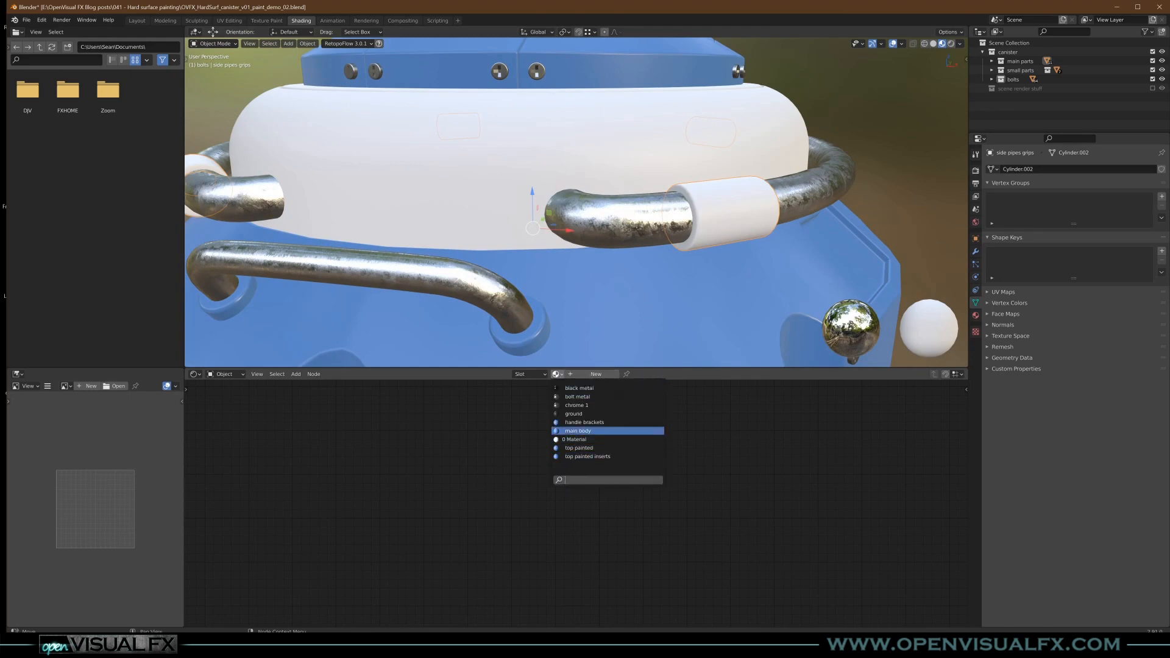
click(582, 438)
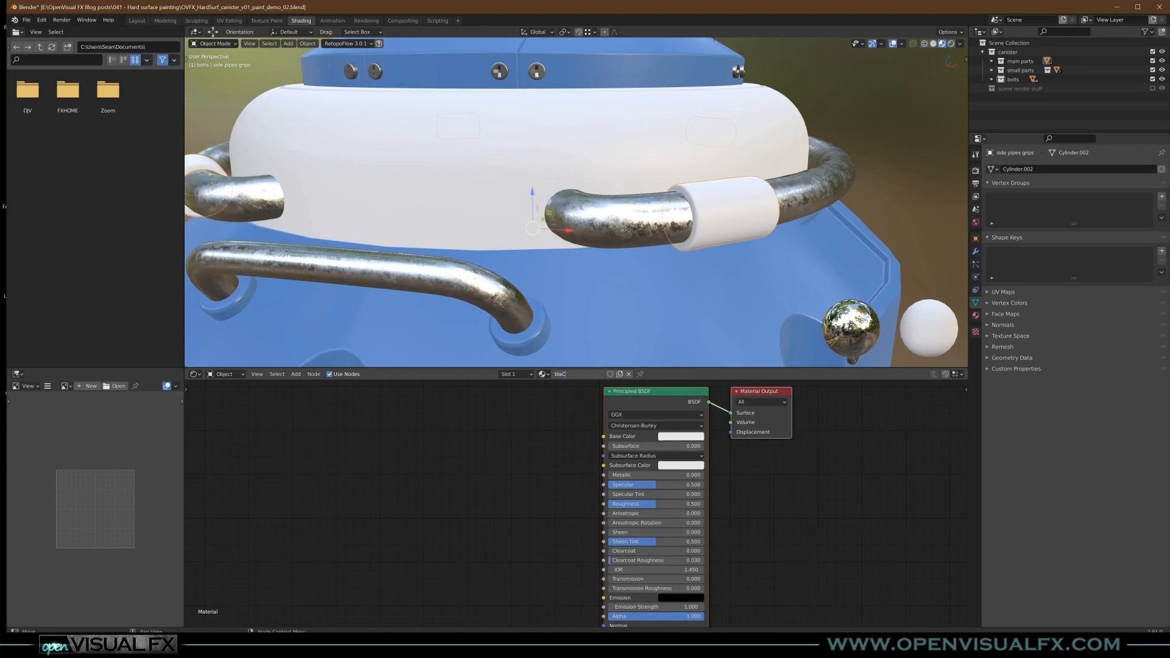
key(Return)
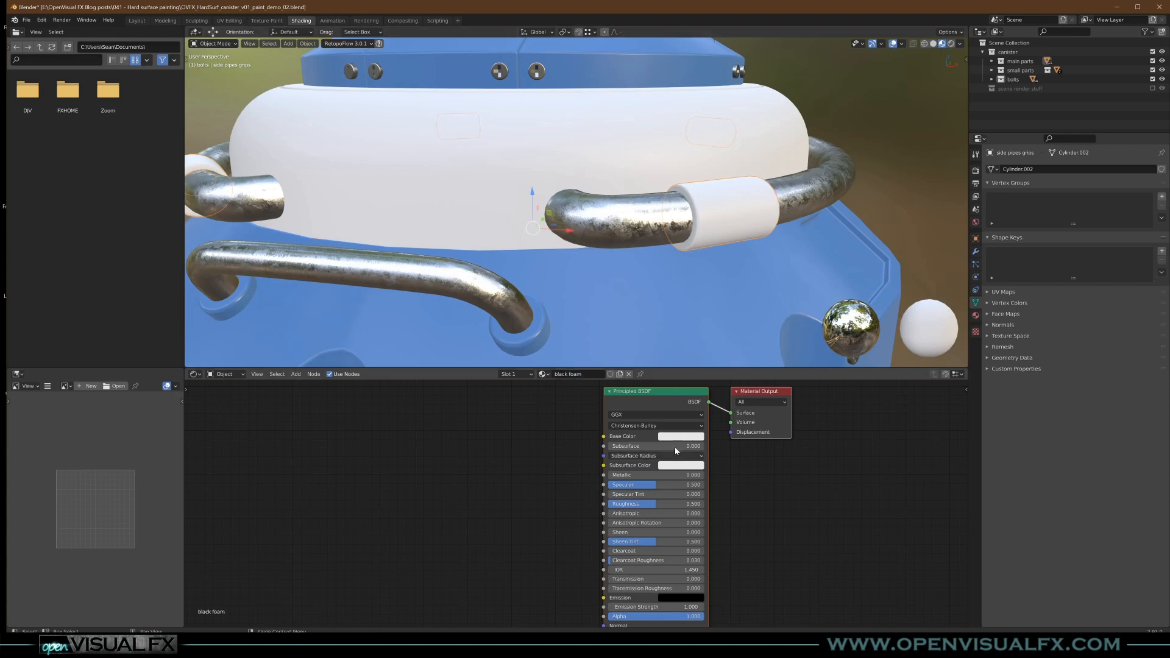
- Set the black foam material's Base Color to near black, with R, G and B at 0.007
scroll(674, 448, up, 2)
click(694, 434)
drag(758, 300, 756, 343)
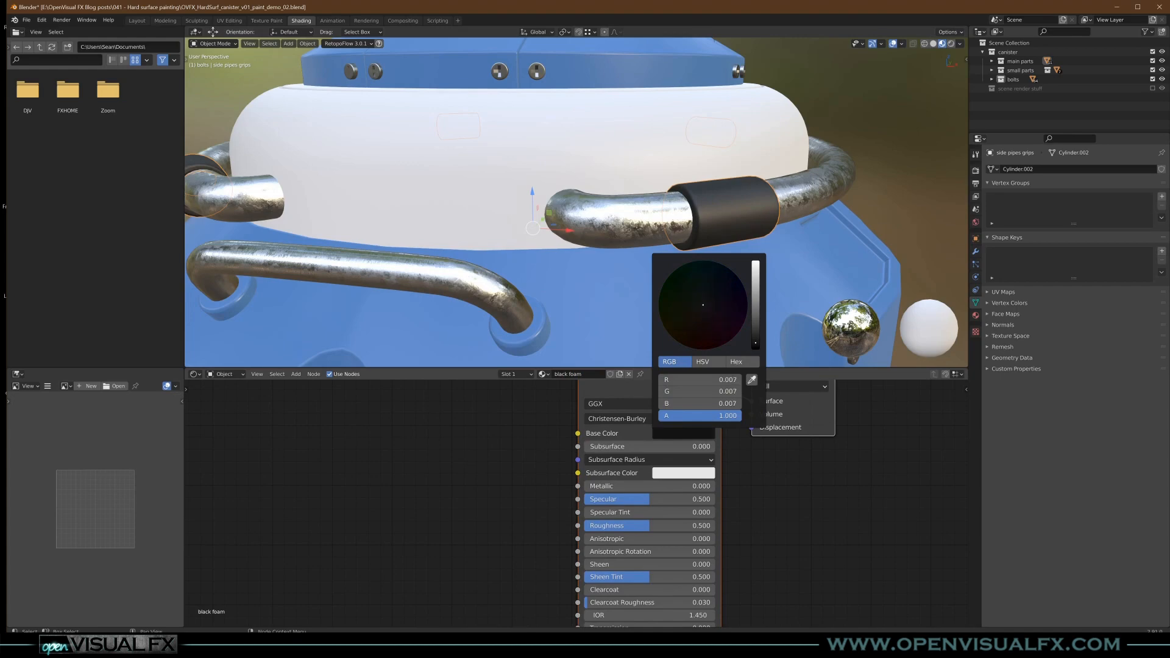
scroll(512, 547, down, 2)
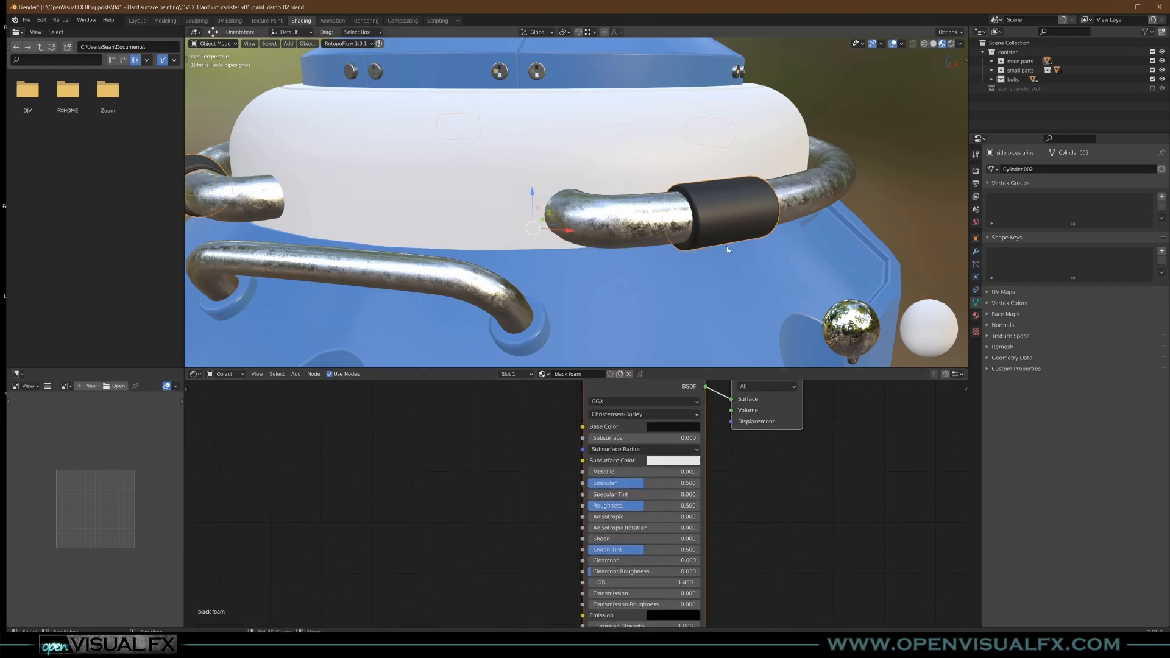
- Add a Voronoi Texture node beside the Principled BSDF in the black foam material
scroll(701, 247, up, 4)
middle_drag(489, 550, 560, 520)
key(shift+a)
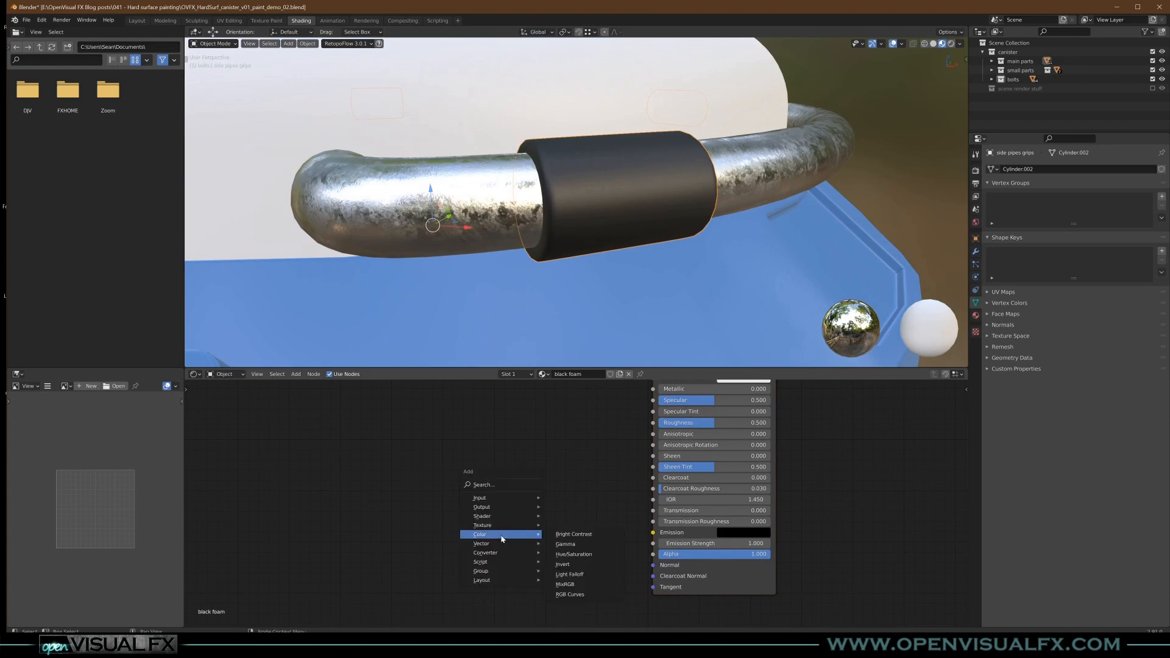
mouse_move(506, 525)
click(575, 505)
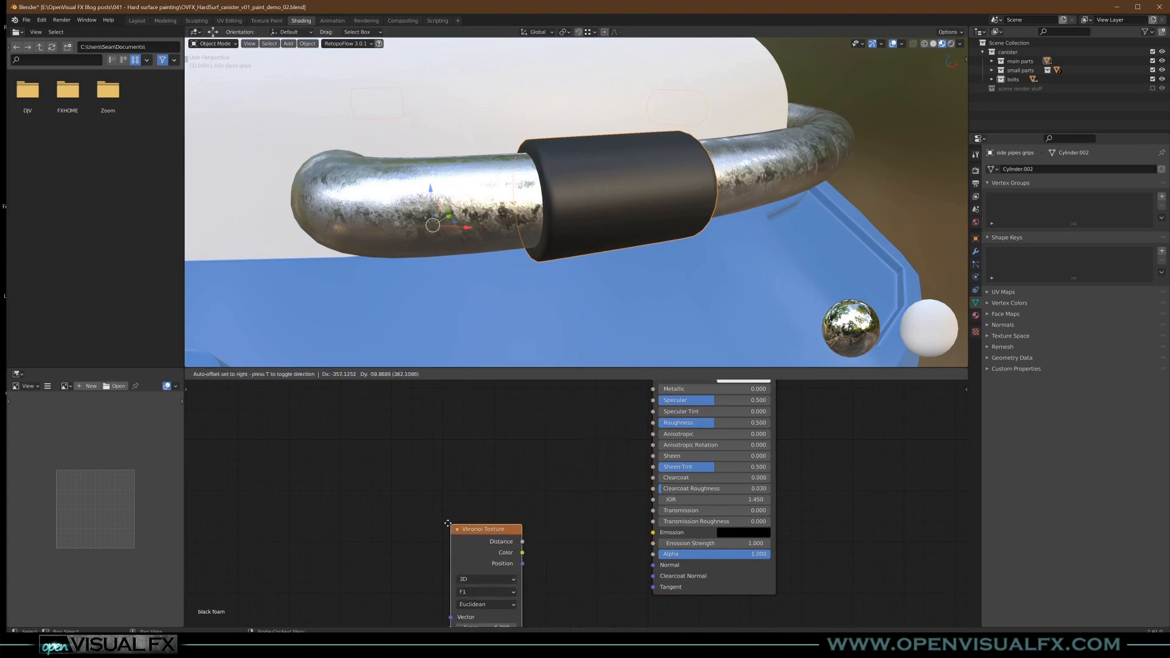
click(492, 502)
- Add a Bump node, feeding Voronoi Distance into its Height and its output into the Principled BSDF's Normal, and tidy the node layout
key(shift+a)
mouse_move(478, 523)
click(528, 523)
drag(426, 528, 503, 586)
drag(586, 536, 653, 565)
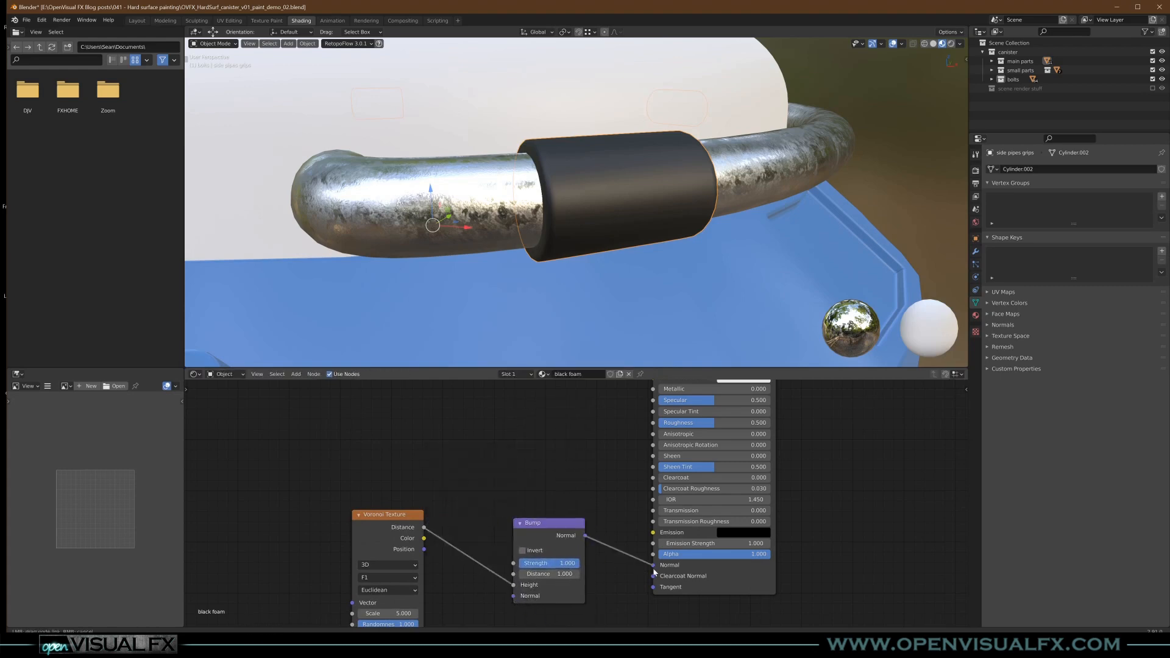
drag(542, 523, 577, 524)
drag(396, 521, 454, 528)
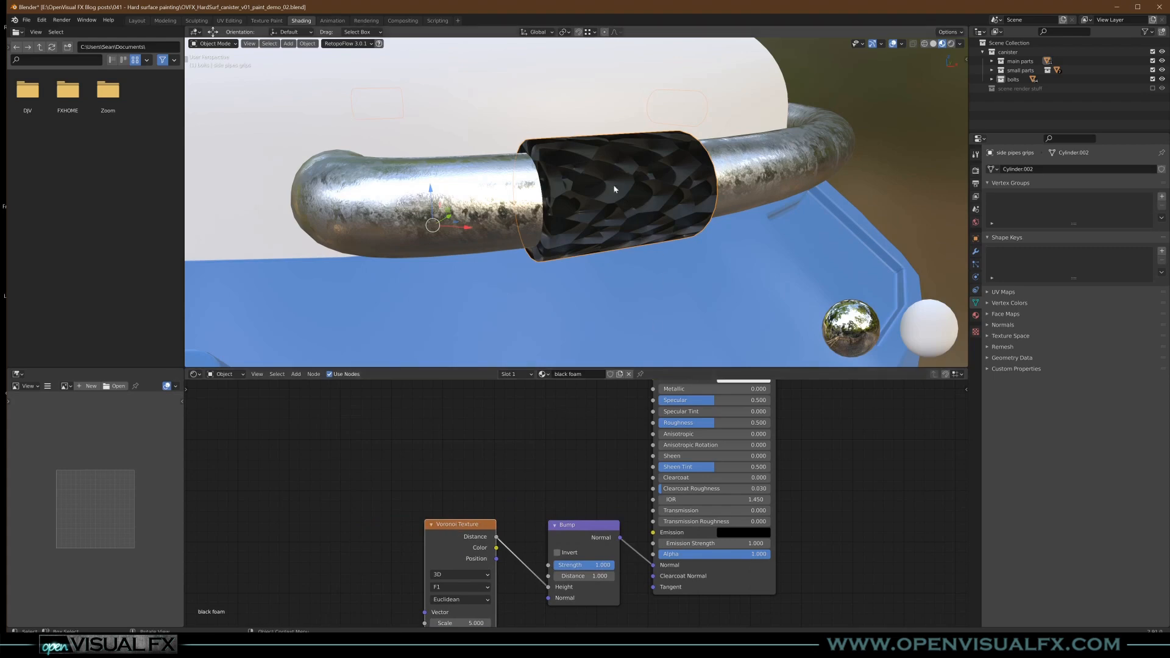
- Set the Voronoi Texture's Scale to 50 for a finer grain on the pipe grips
middle_drag(614, 190, 598, 196)
middle_drag(498, 540, 534, 469)
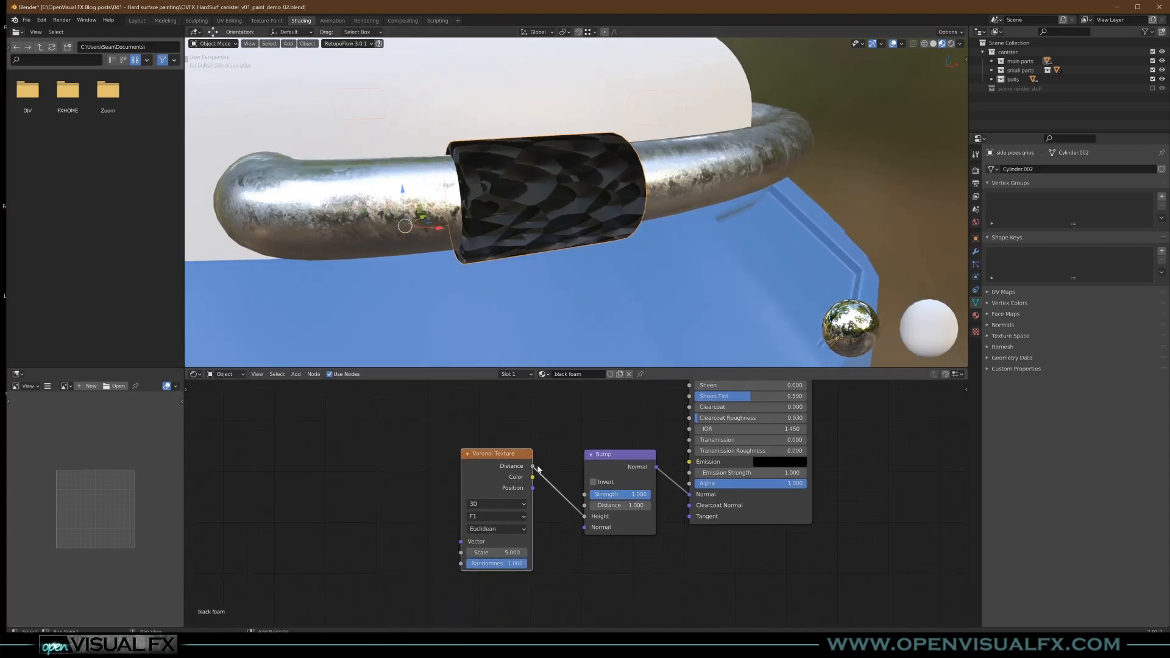
click(497, 554)
text(50)
key(Return)
scroll(541, 216, up, 3)
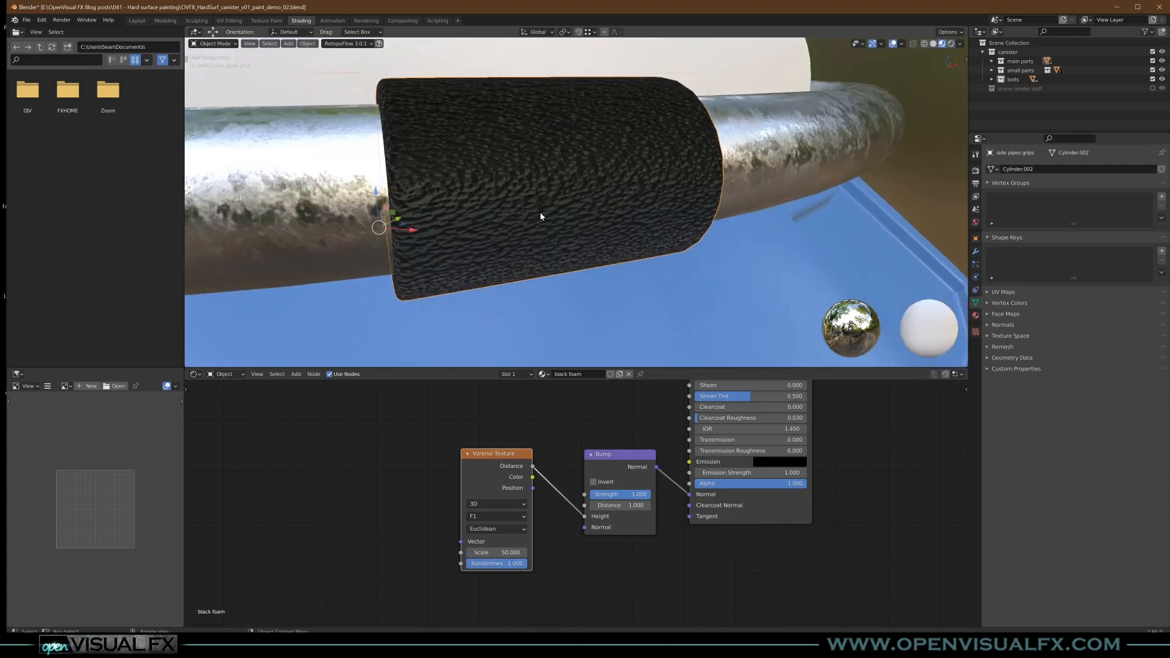
- Set the Bump node's Strength to 0.3 and inspect the grip surface
scroll(541, 216, up, 2)
click(620, 494)
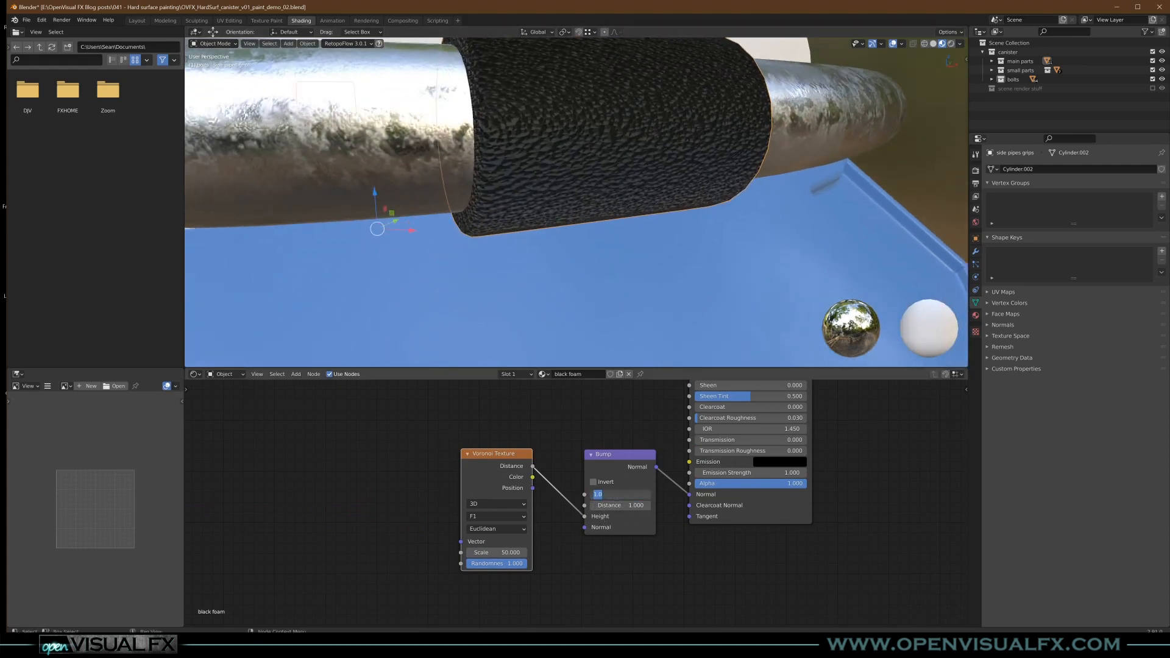
text(0.3)
key(Return)
middle_drag(593, 346, 615, 215)
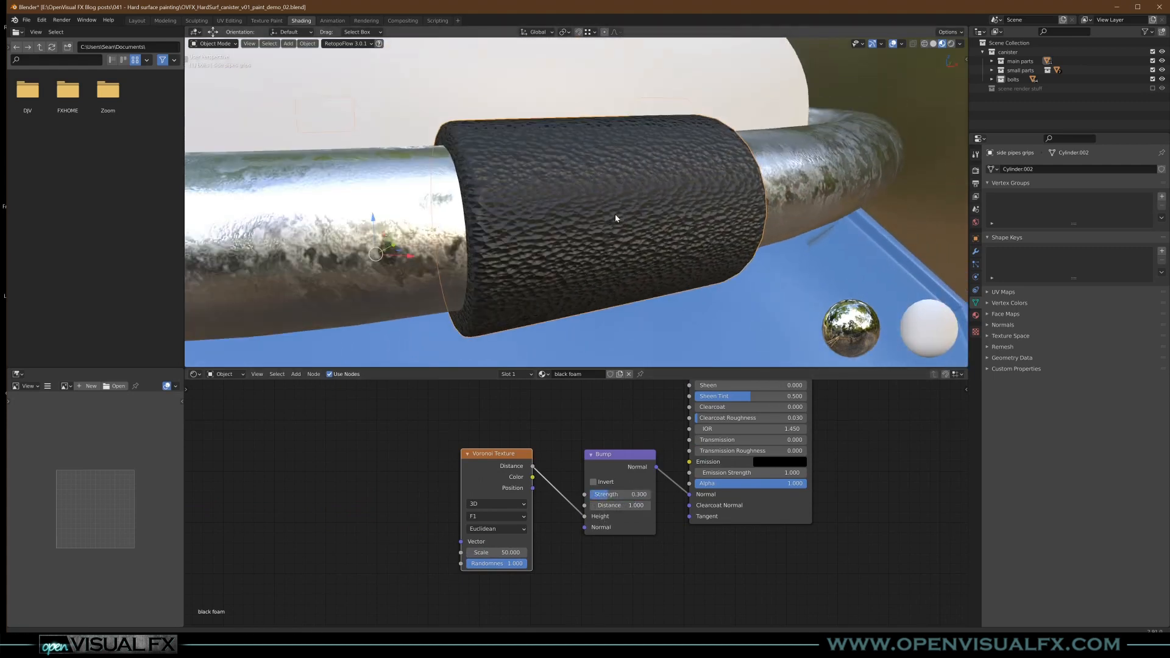
- Invert the foam's bump, set its Strength to 0.15 and check the grip from further away
click(593, 482)
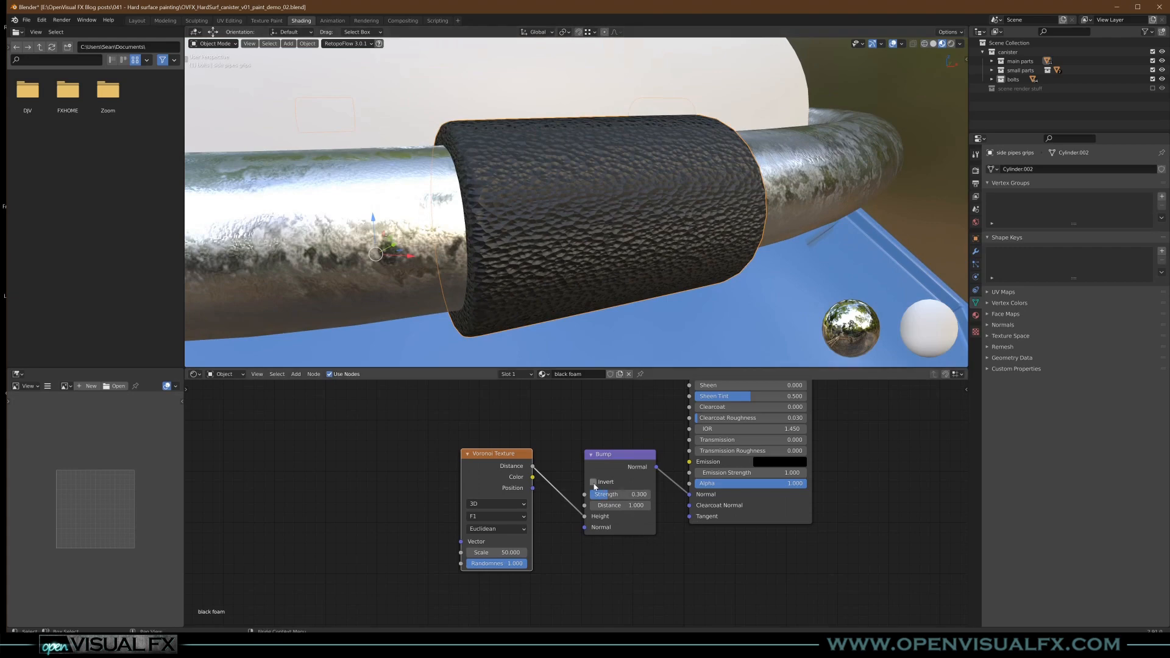
click(620, 494)
text(.15)
key(Return)
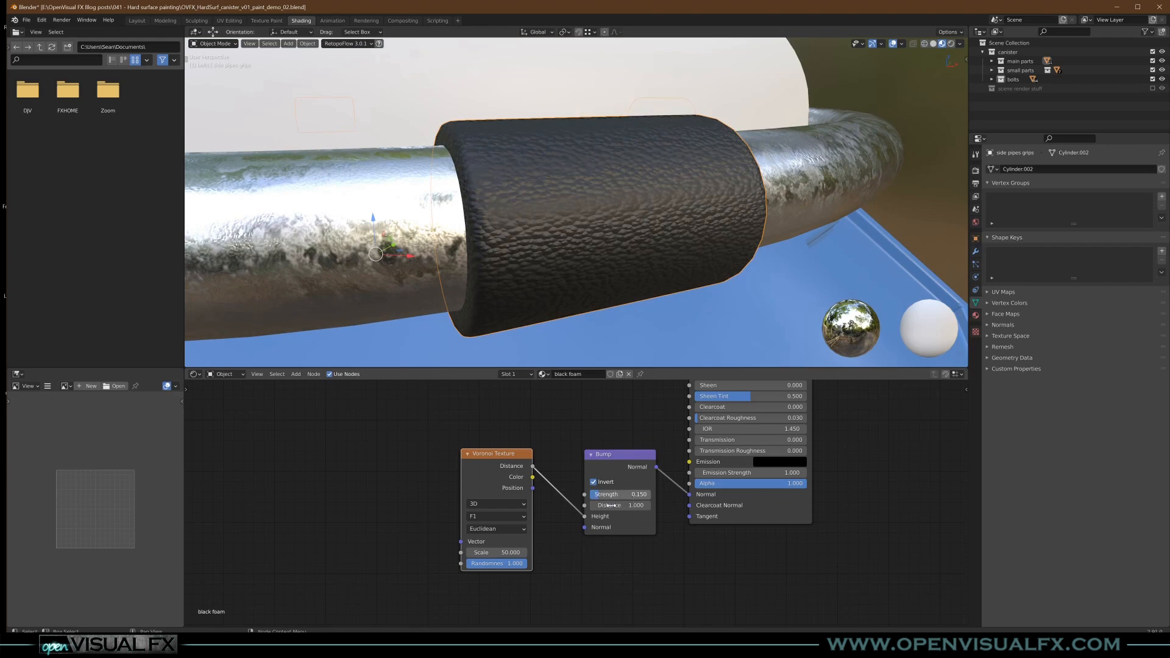
middle_drag(548, 222, 572, 244)
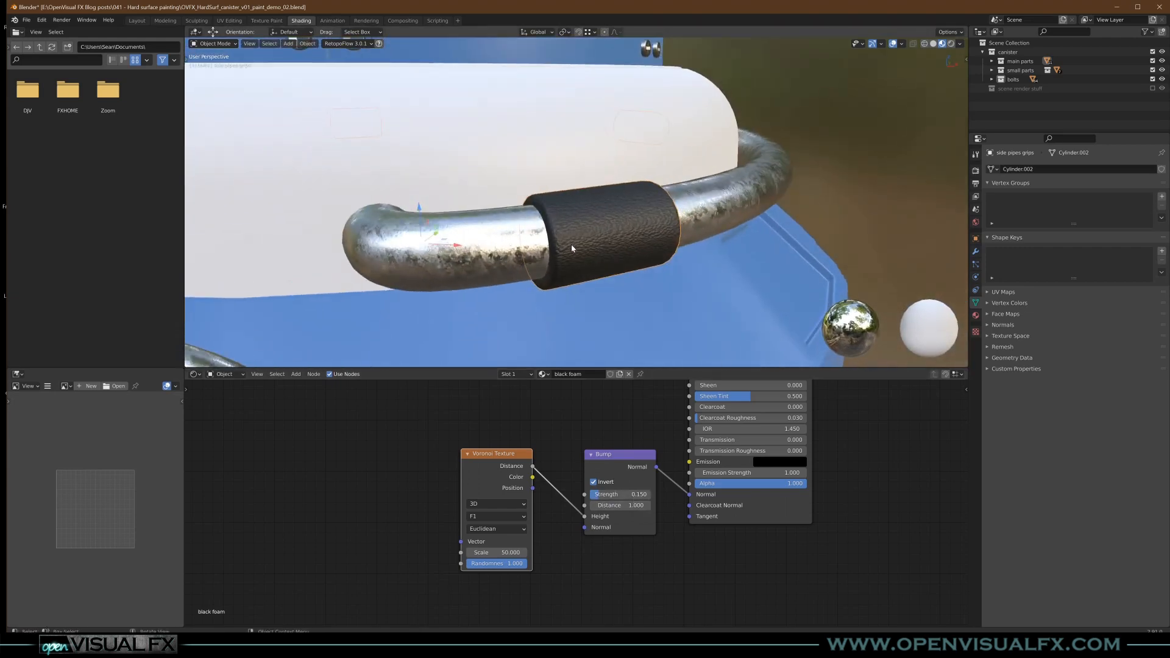
mouse_move(638, 304)
shift+middle_down()
mouse_move(619, 277)
mouse_move(628, 292)
shift+middle_up()
- Set the foam's Bump Strength to 0.1 and raise the Principled BSDF's Roughness to about 0.55
click(618, 494)
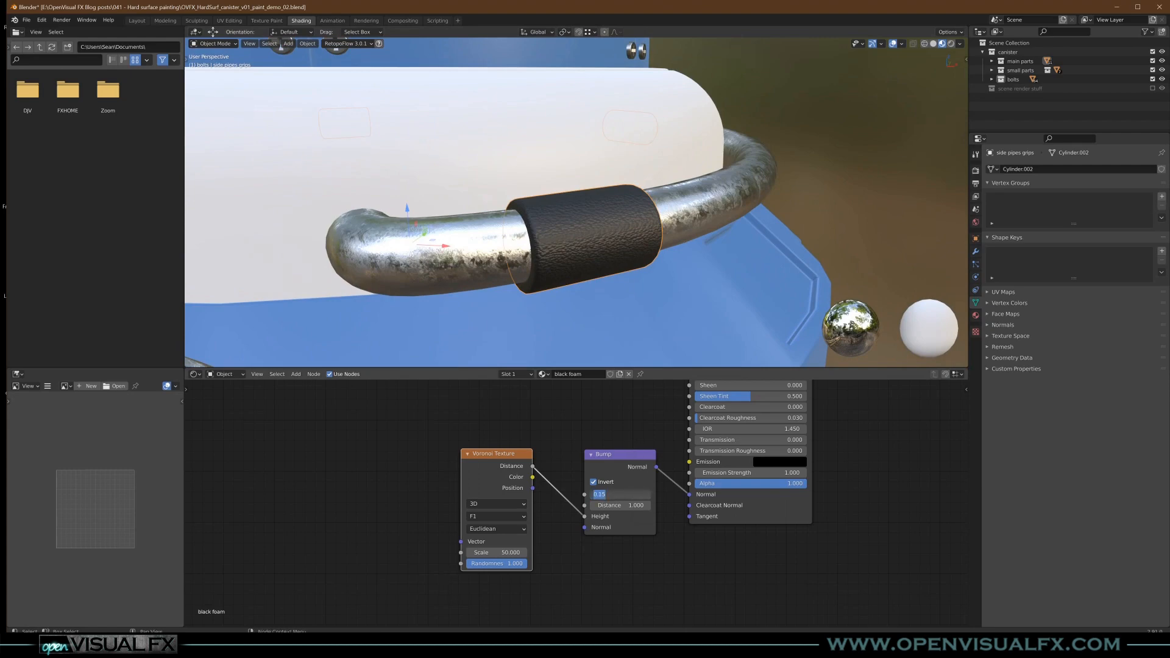
text(.1)
key(Return)
middle_drag(735, 390, 663, 503)
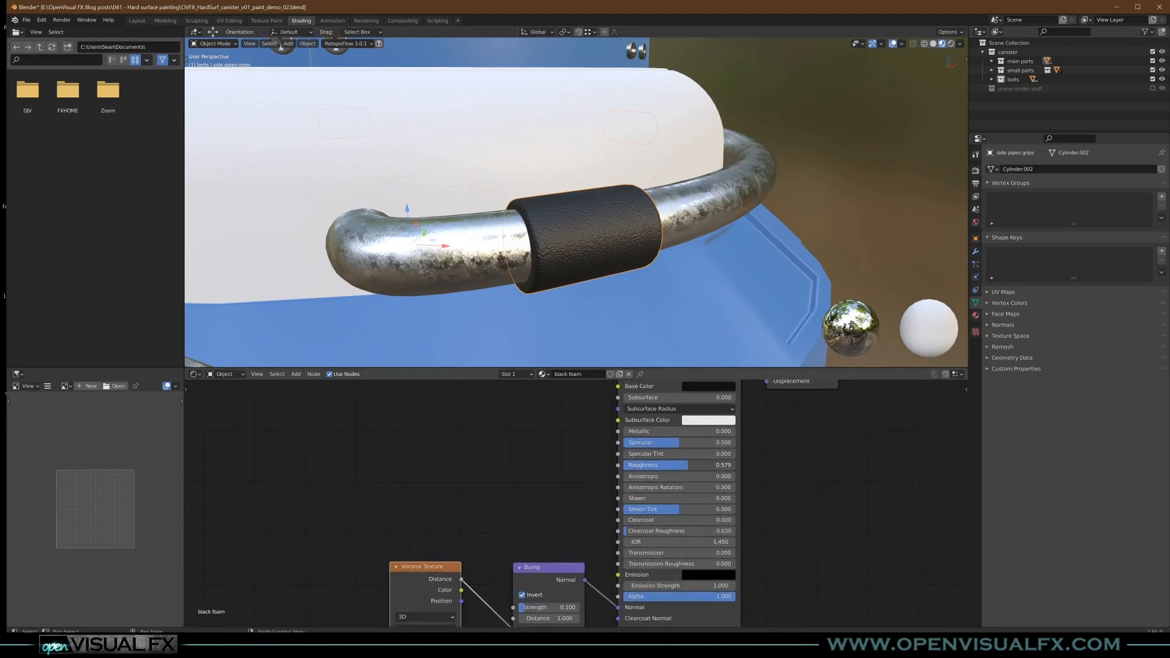
middle_drag(800, 467, 769, 513)
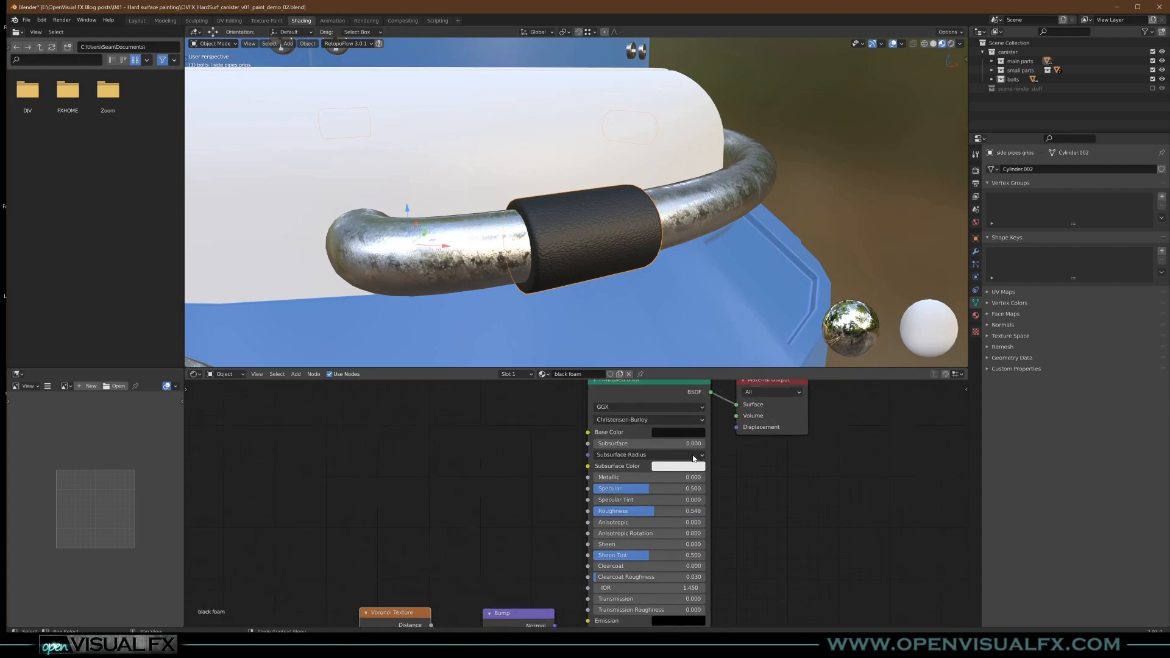
- Examine the black foam grips and the rest of the canister from different distances and angles
middle_drag(693, 432, 768, 373)
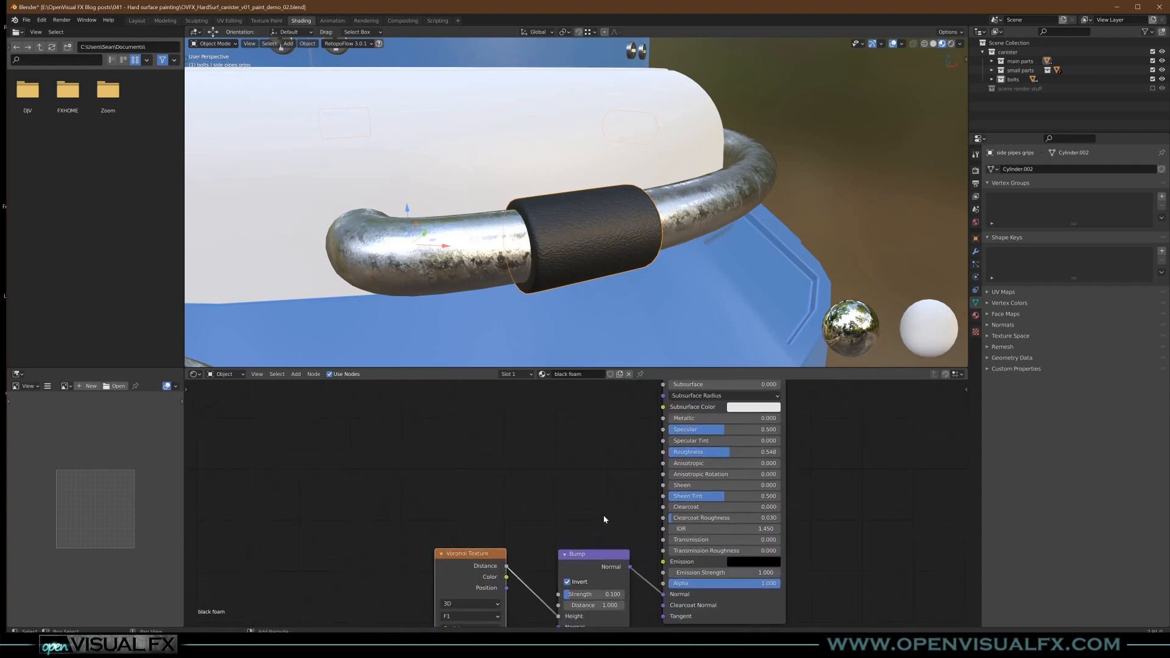
middle_drag(568, 261, 574, 236)
scroll(627, 238, down, 6)
scroll(574, 235, up, 3)
scroll(579, 219, down, 3)
scroll(584, 203, up, 2)
scroll(603, 201, down, 2)
middle_drag(633, 204, 631, 177)
shift+middle_drag(576, 205, 583, 253)
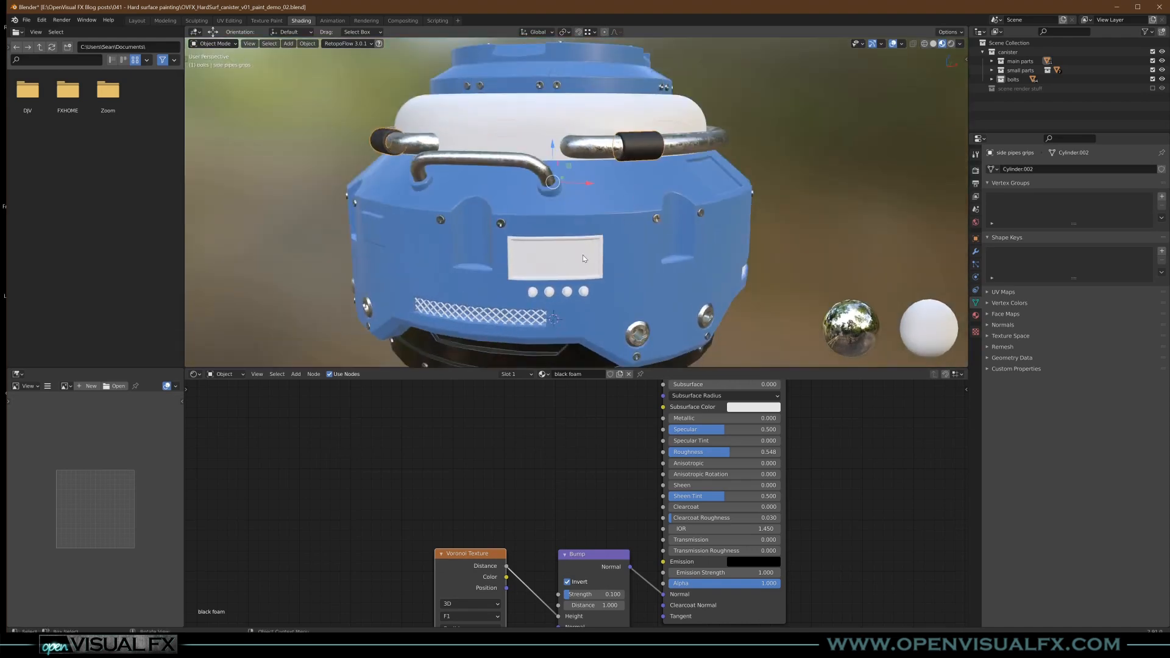
- Try the chrome 1 material on the canister's front plate
scroll(584, 253, up, 2)
click(584, 253)
click(556, 373)
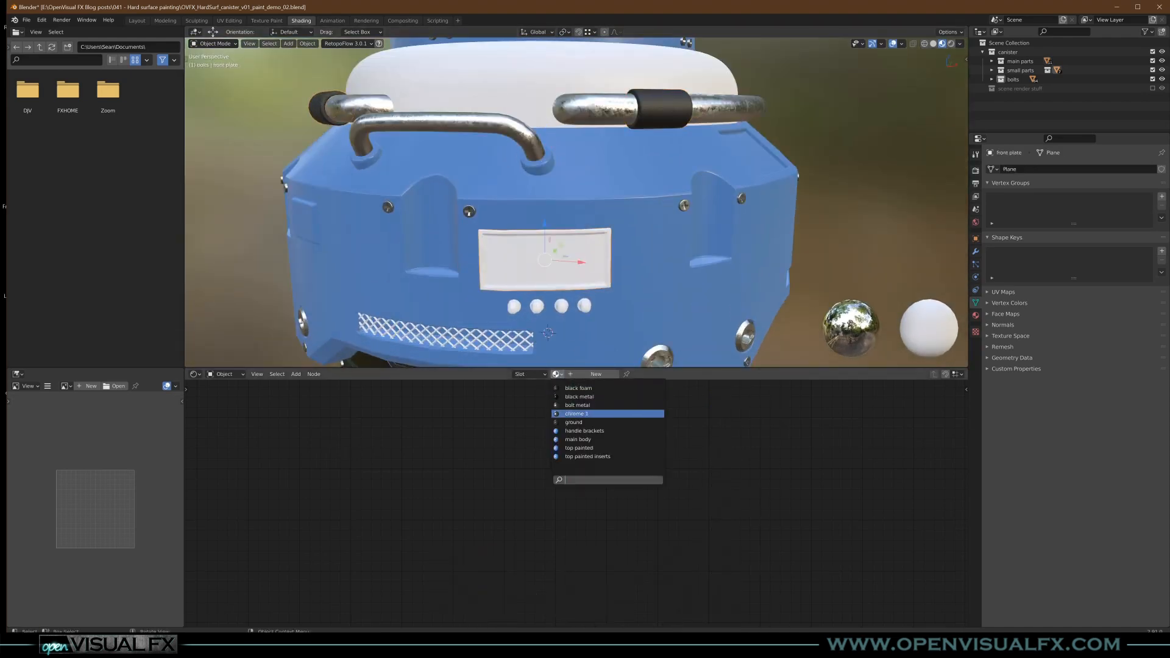
click(576, 413)
middle_drag(617, 305, 613, 253)
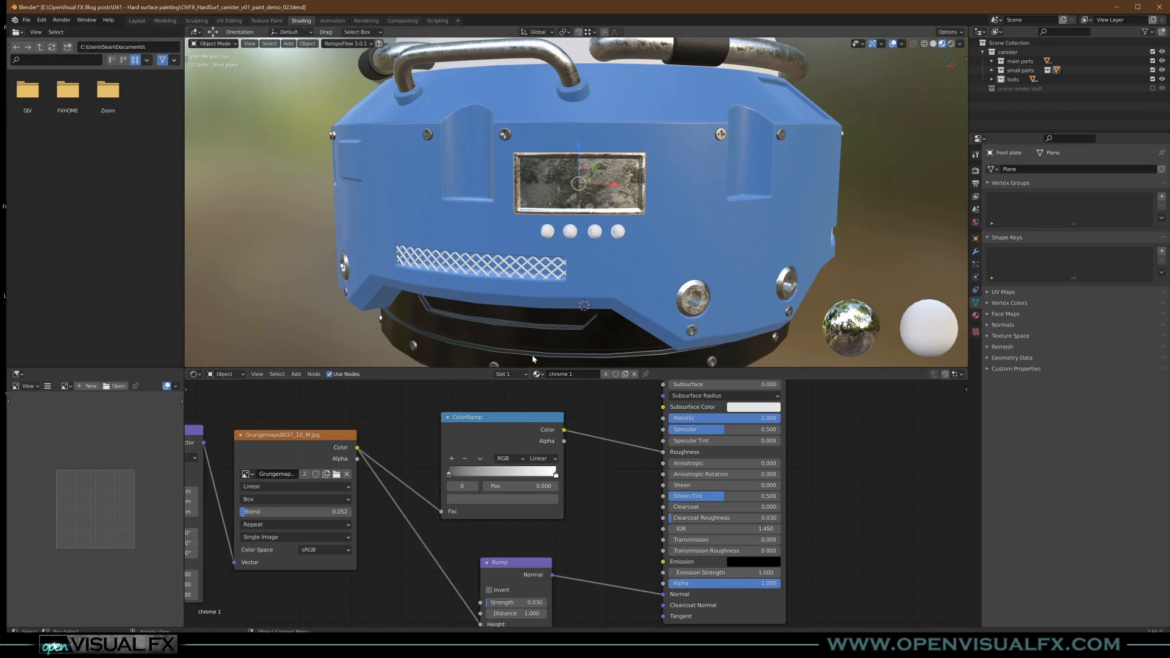
- Try the bolt metal material on the front plate and check its reflections
click(537, 375)
click(559, 405)
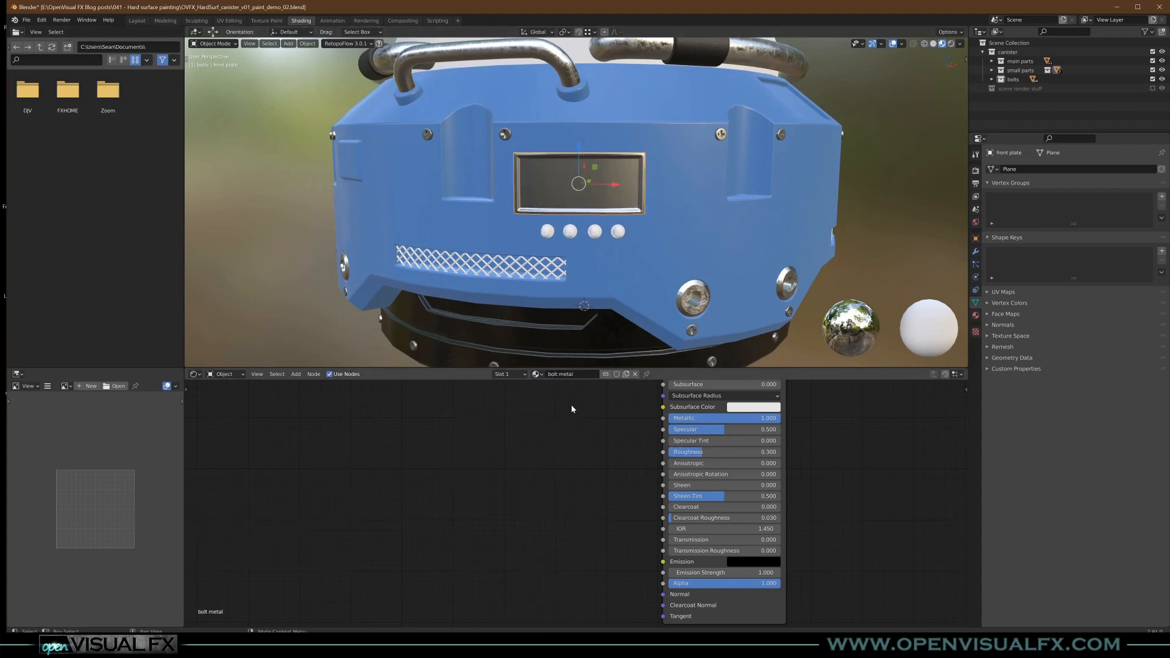
middle_drag(610, 158, 674, 123)
middle_drag(633, 131, 627, 131)
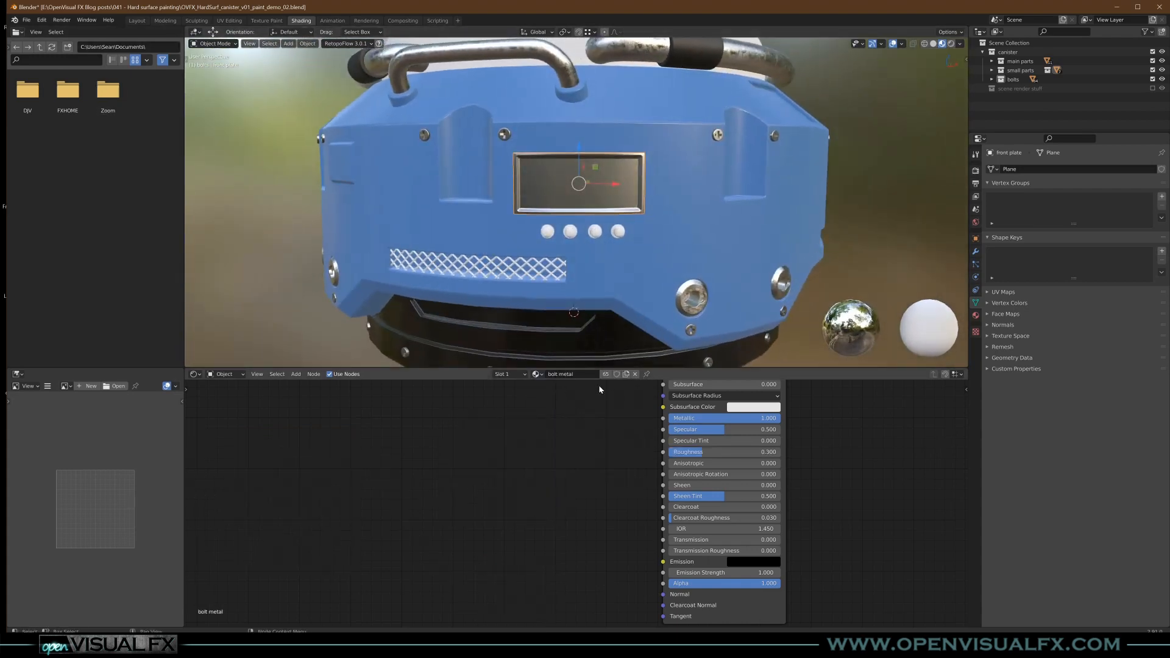
- Assign the existing black metal material to the front plate and inspect it up close
click(540, 375)
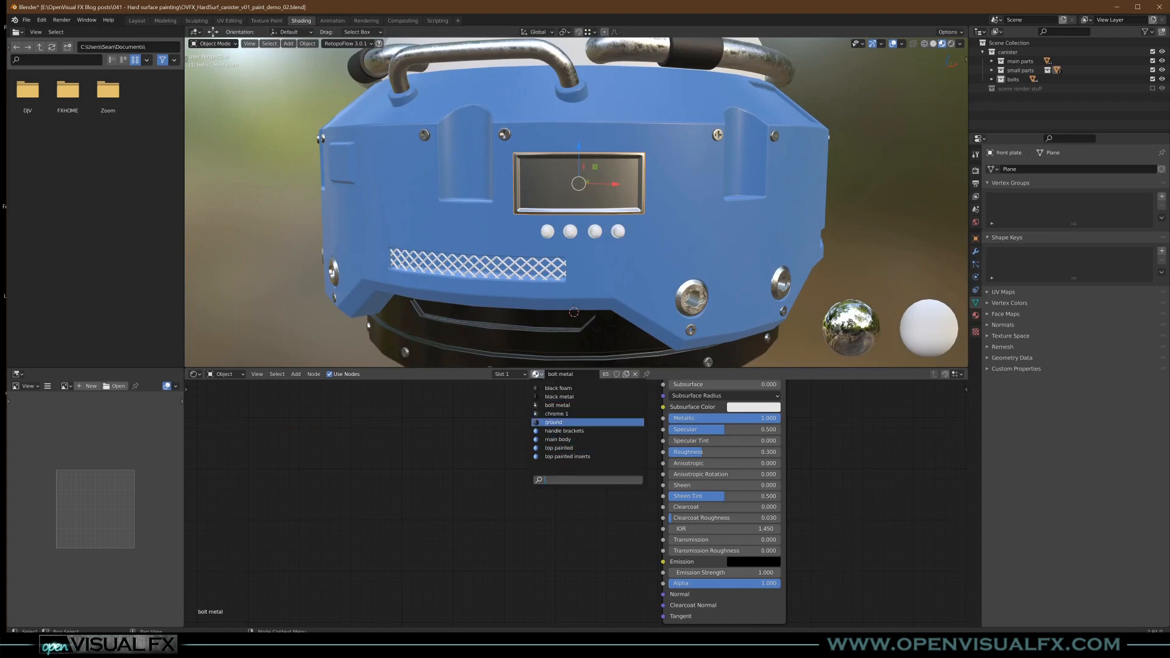
click(559, 397)
mouse_move(606, 177)
middle_down()
mouse_move(514, 162)
mouse_move(556, 156)
mouse_move(637, 185)
mouse_move(543, 167)
mouse_move(557, 144)
mouse_move(592, 168)
mouse_move(598, 195)
mouse_move(593, 164)
mouse_move(600, 190)
middle_up()
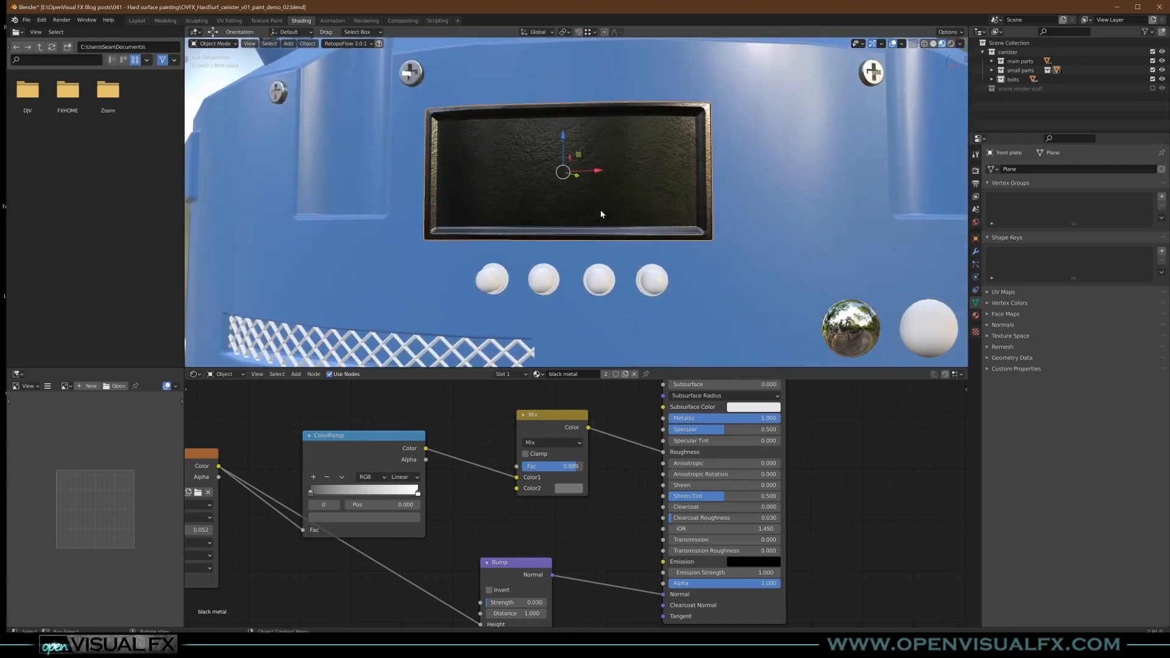
- Make the front plate's black metal material a single-user copy and name it metal name plate
click(605, 374)
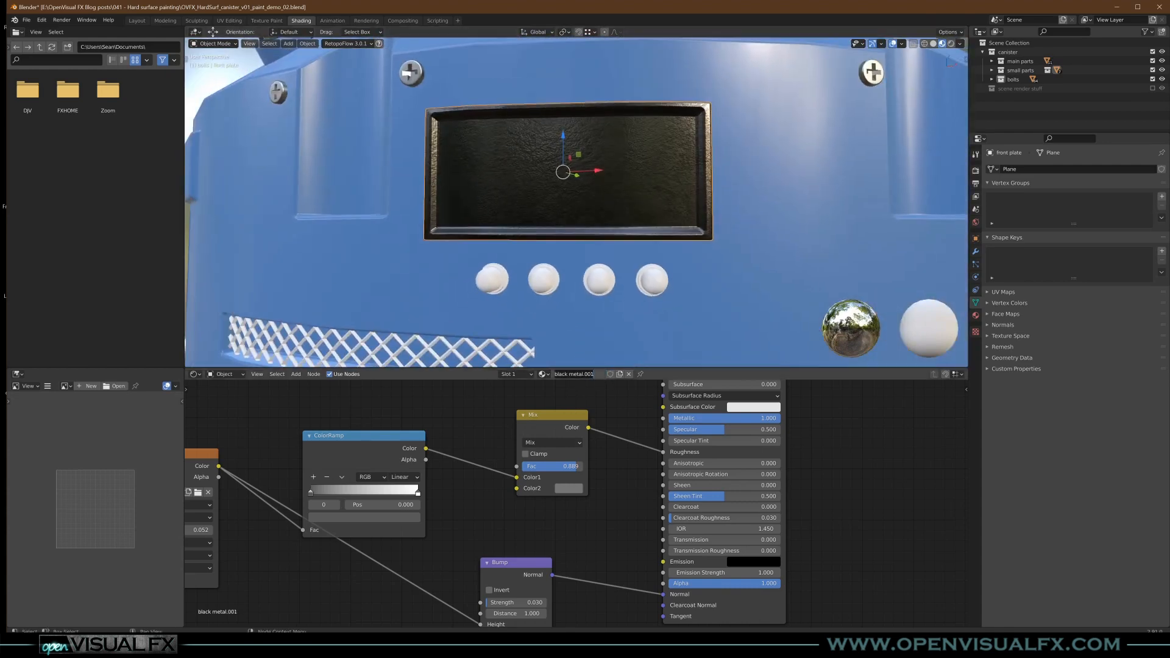
text(metal name platre)
key(Return)
key(BackSpace)
key(Return)
- Lighten the Principled BSDF's Base Color of the metal name plate material to light grey
scroll(585, 488, down, 2)
middle_drag(589, 505, 638, 528)
drag(573, 574, 590, 574)
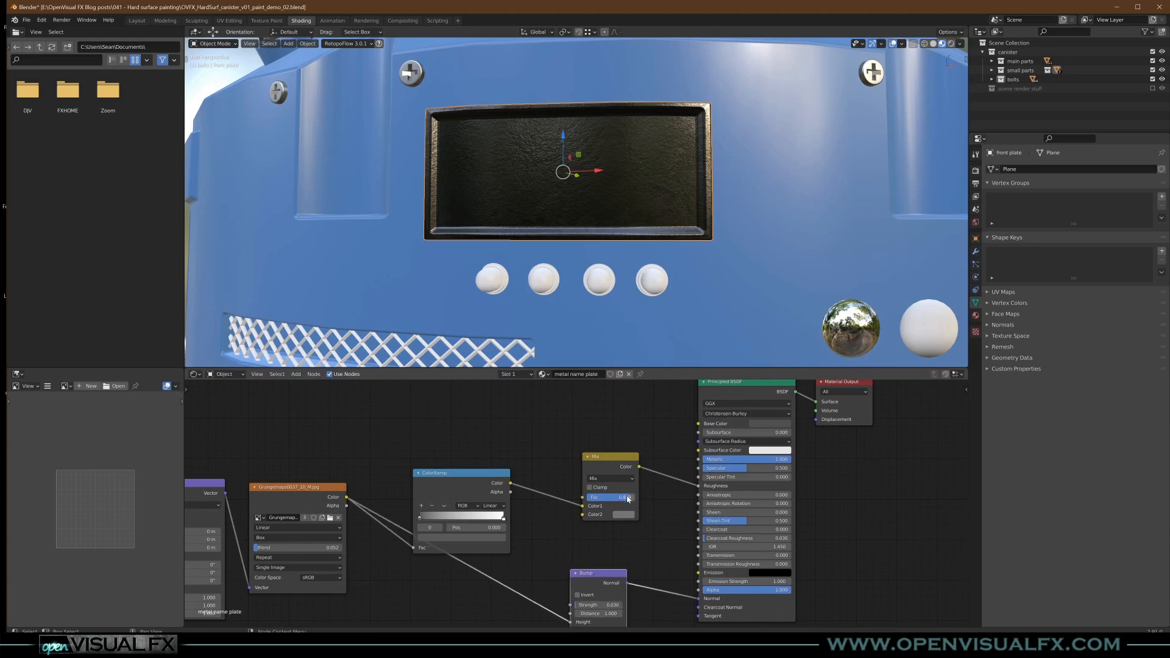
click(770, 423)
drag(820, 354, 819, 322)
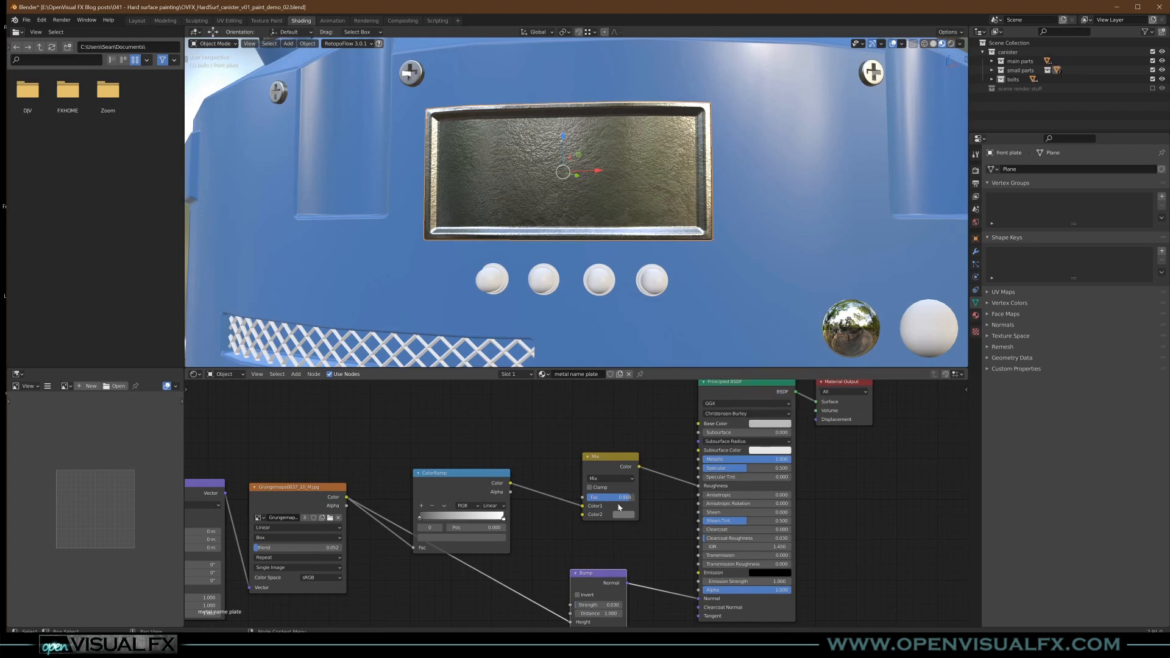
- Adjust the Mix node's Fac and lighten its Color2 to light grey for a rougher plate surface
mouse_move(630, 500)
mouse_down()
mouse_move(649, 499)
mouse_move(633, 500)
mouse_up()
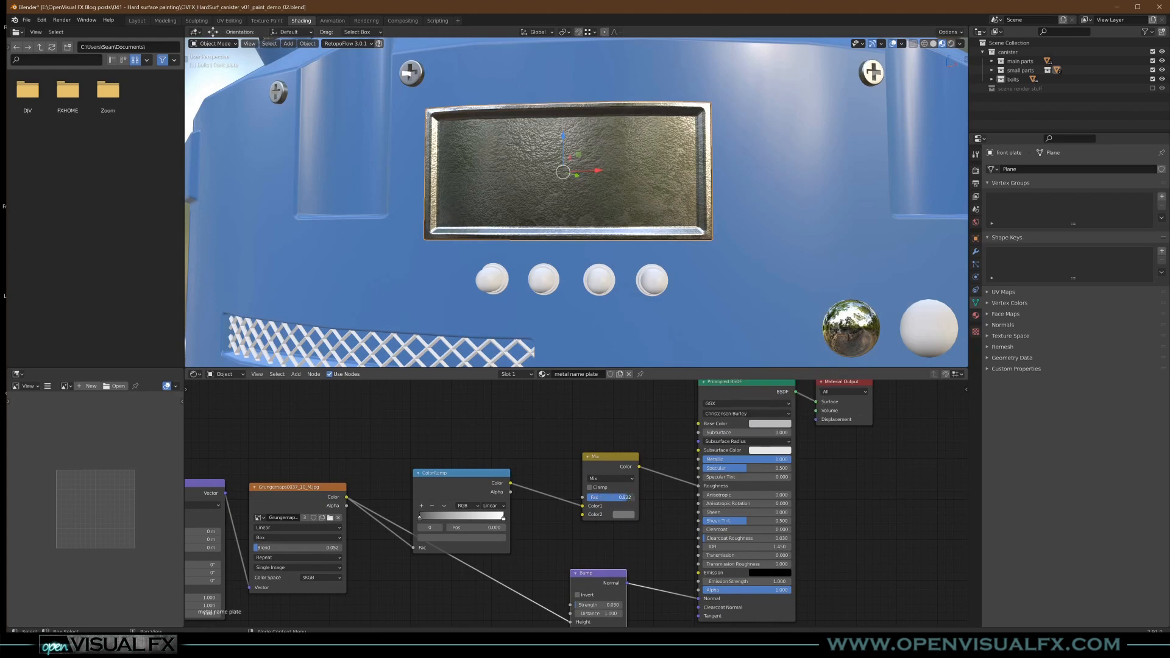
click(631, 516)
drag(682, 439, 682, 414)
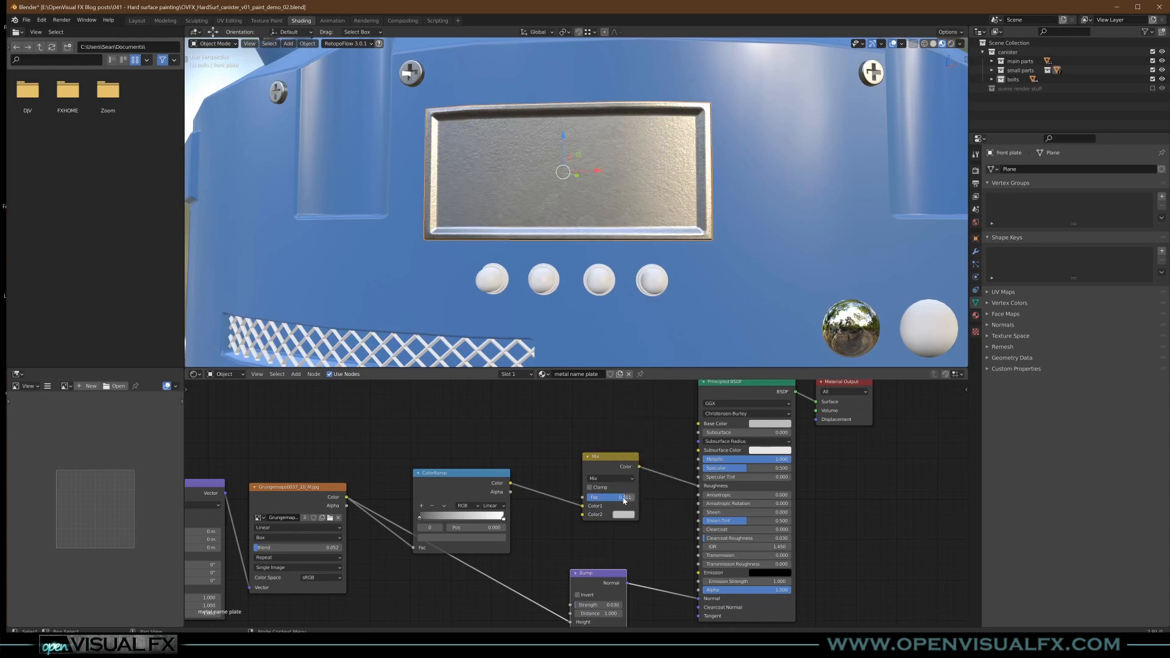
- Darken the name plate's Base Color to a medium grey and check the plate from another angle
click(769, 424)
drag(819, 324, 819, 338)
scroll(641, 248, down, 3)
mouse_move(640, 248)
middle_down()
mouse_move(688, 250)
mouse_move(564, 247)
mouse_move(666, 245)
mouse_move(620, 236)
mouse_move(648, 239)
middle_up()
scroll(621, 220, up, 3)
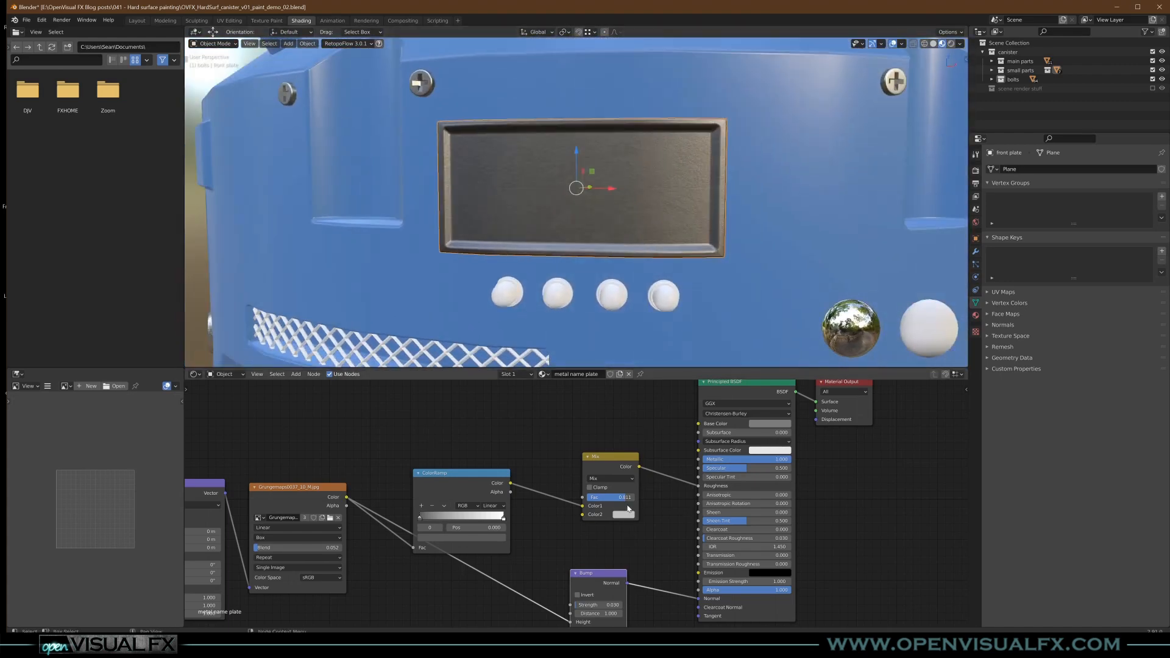
- Assign the existing bolt metal material to the wire mesh below the name plate
middle_drag(610, 258, 557, 300)
scroll(615, 292, down, 2)
scroll(552, 302, up, 2)
click(553, 302)
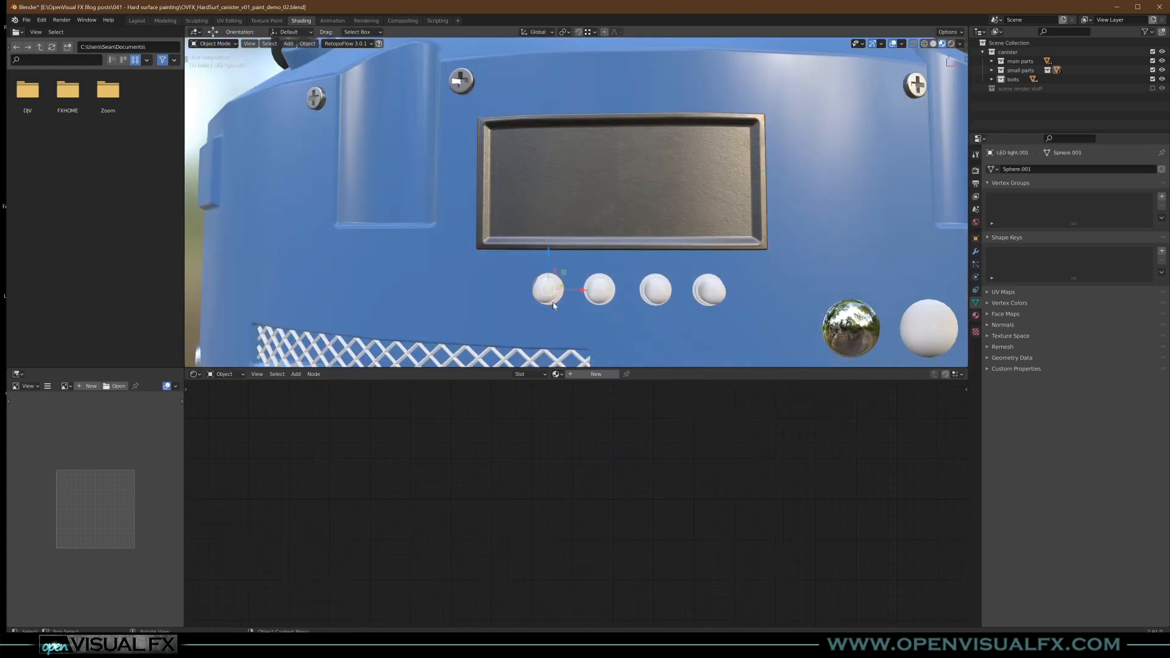
shift+middle_drag(545, 312, 567, 266)
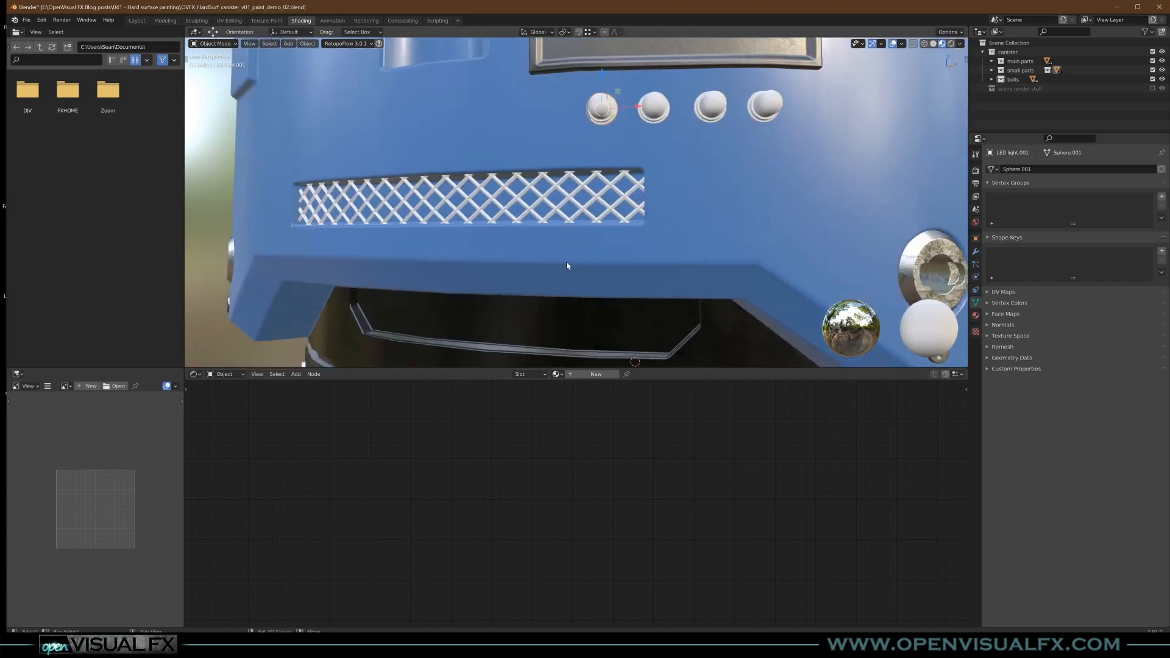
click(572, 197)
click(557, 374)
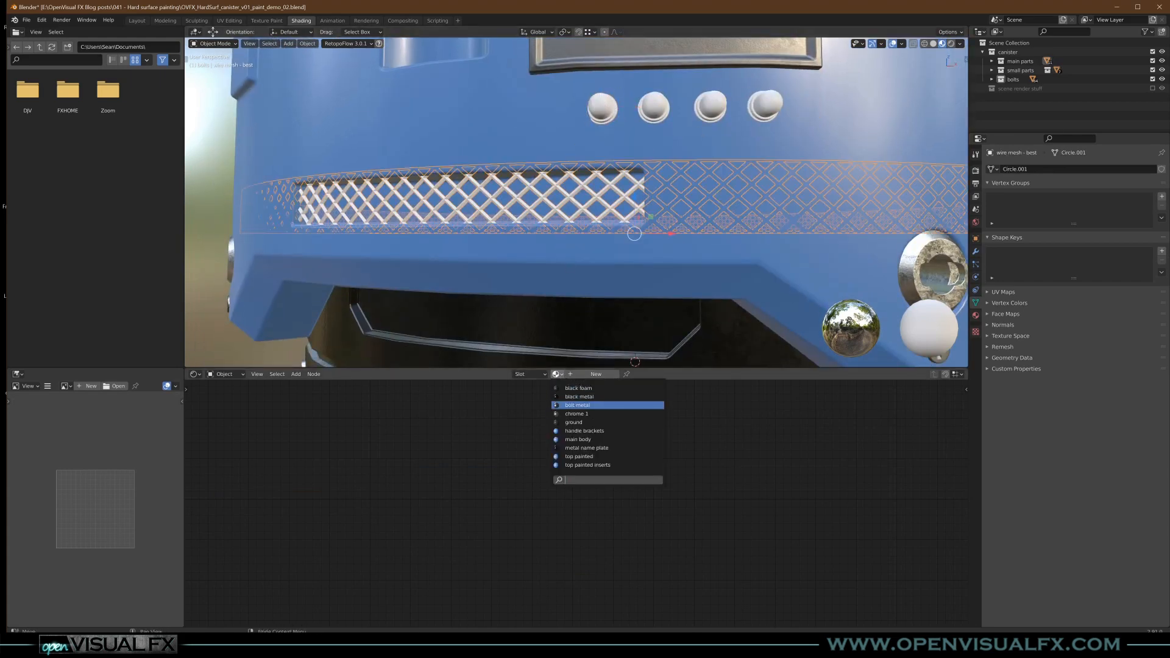
click(600, 405)
middle_drag(608, 233, 610, 286)
middle_drag(637, 491, 555, 485)
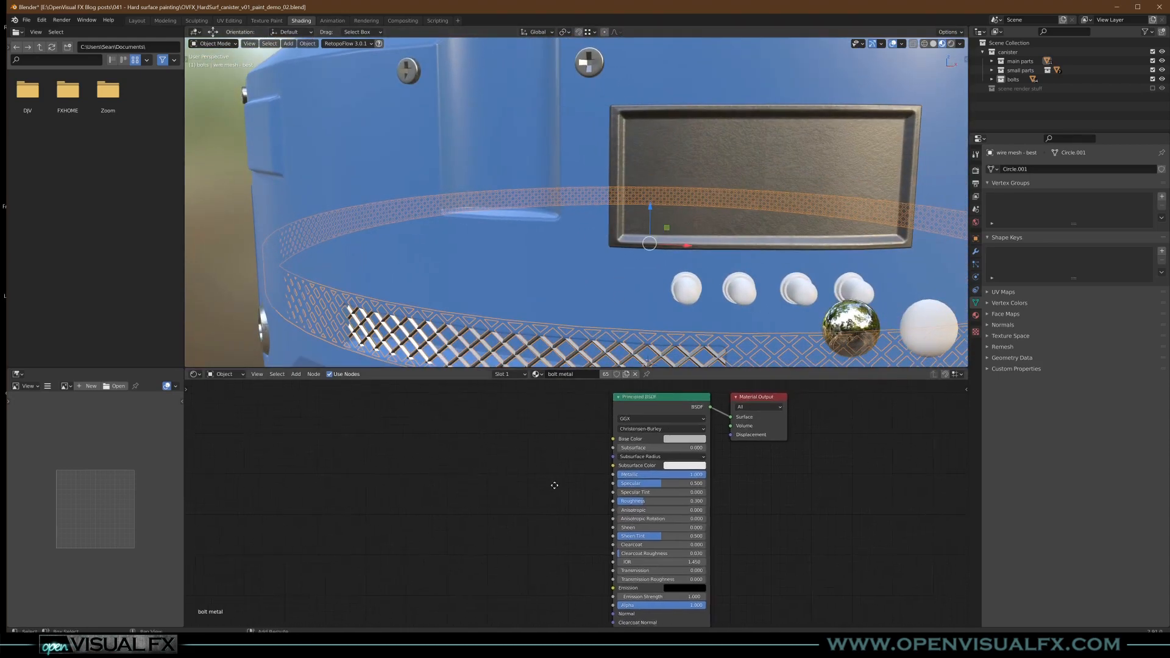
- Enter Edit Mode on the first LED light and select its dome faces by growing the selection from the tip
click(676, 305)
middle_drag(676, 305, 615, 338)
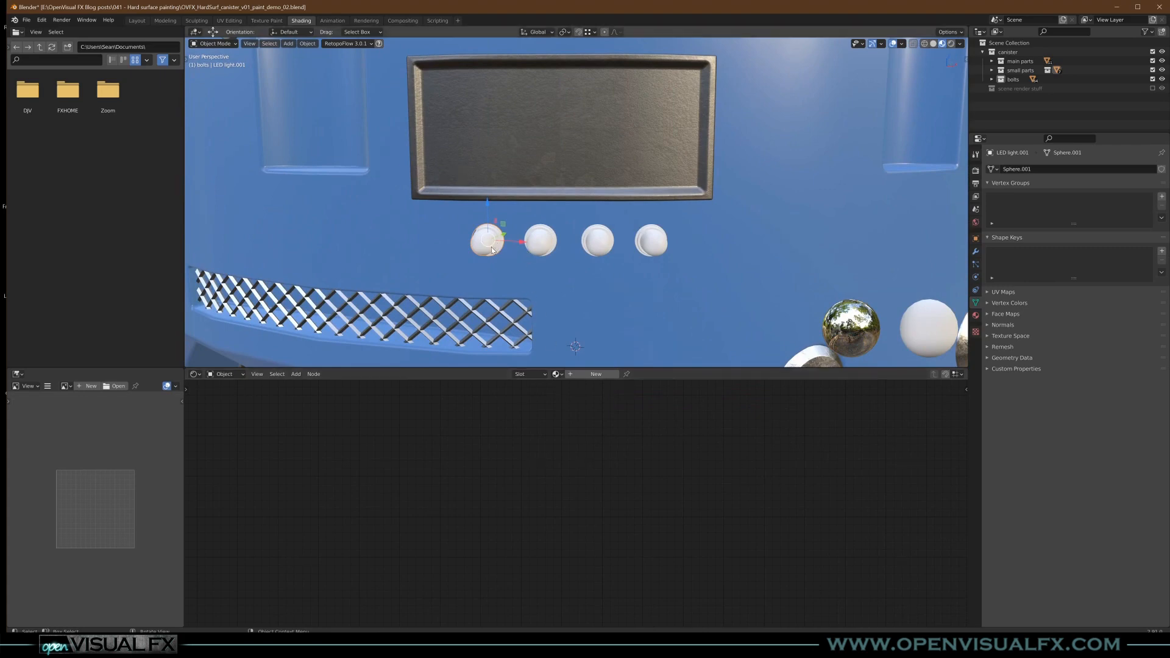
middle_drag(506, 265, 565, 276)
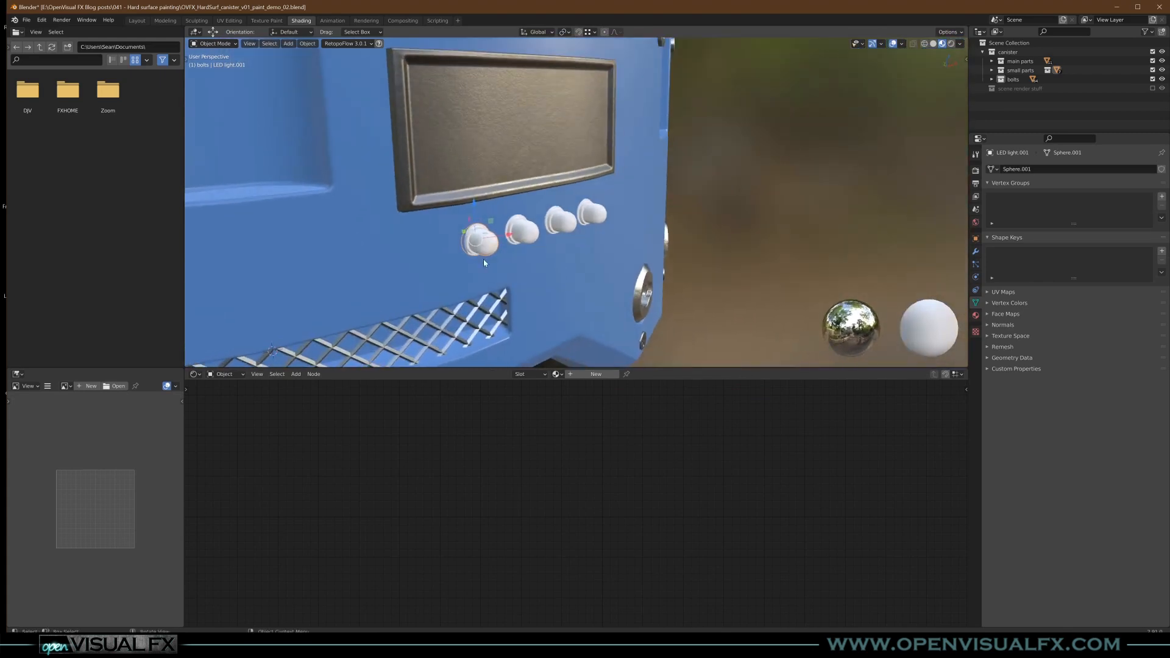
key(Tab)
key(KP_Decimal)
scroll(484, 253, down, 8)
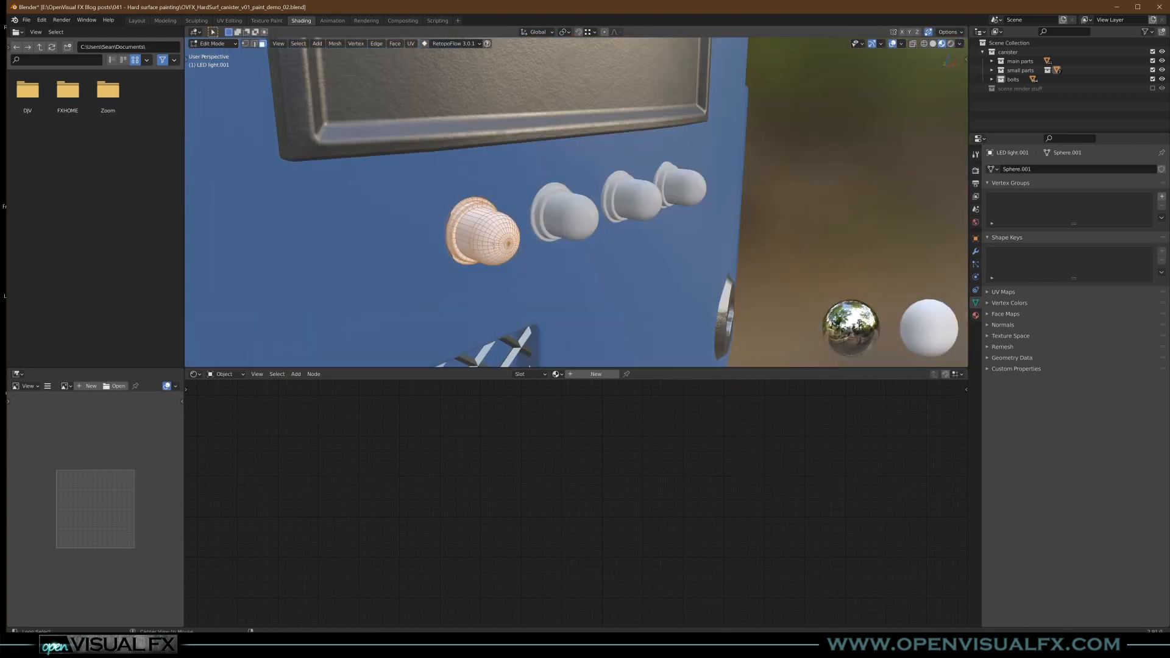
alt+click(493, 238)
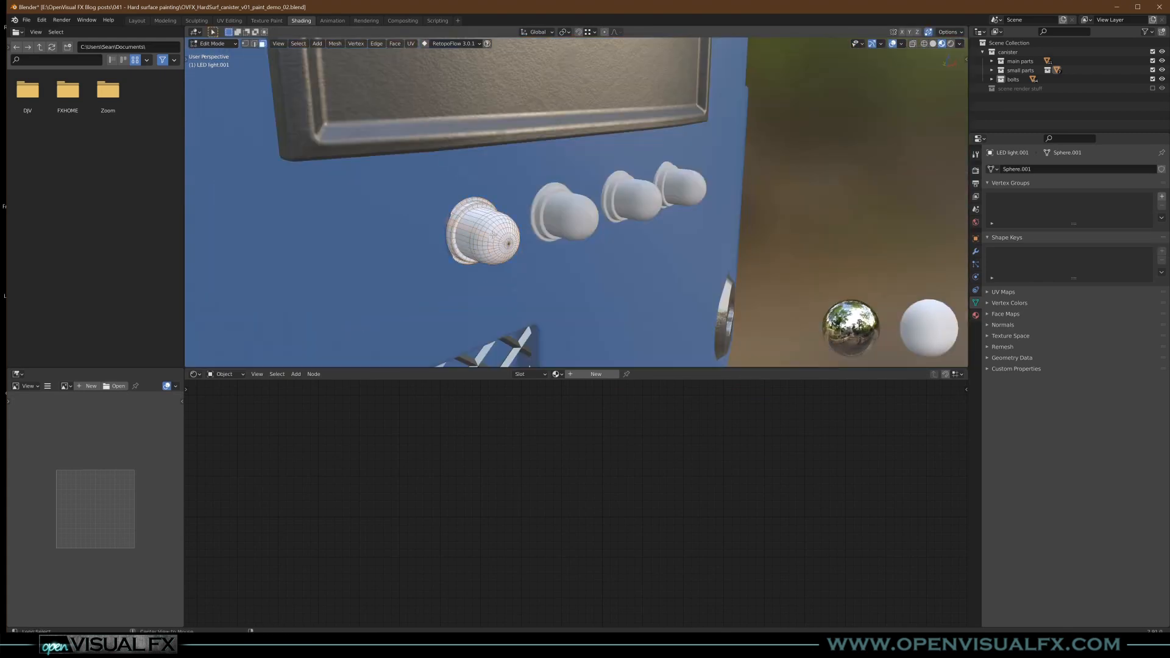
key(ctrl+KP_Add)
key(ctrl+KP_Add)
key(ctrl+KP_Add)
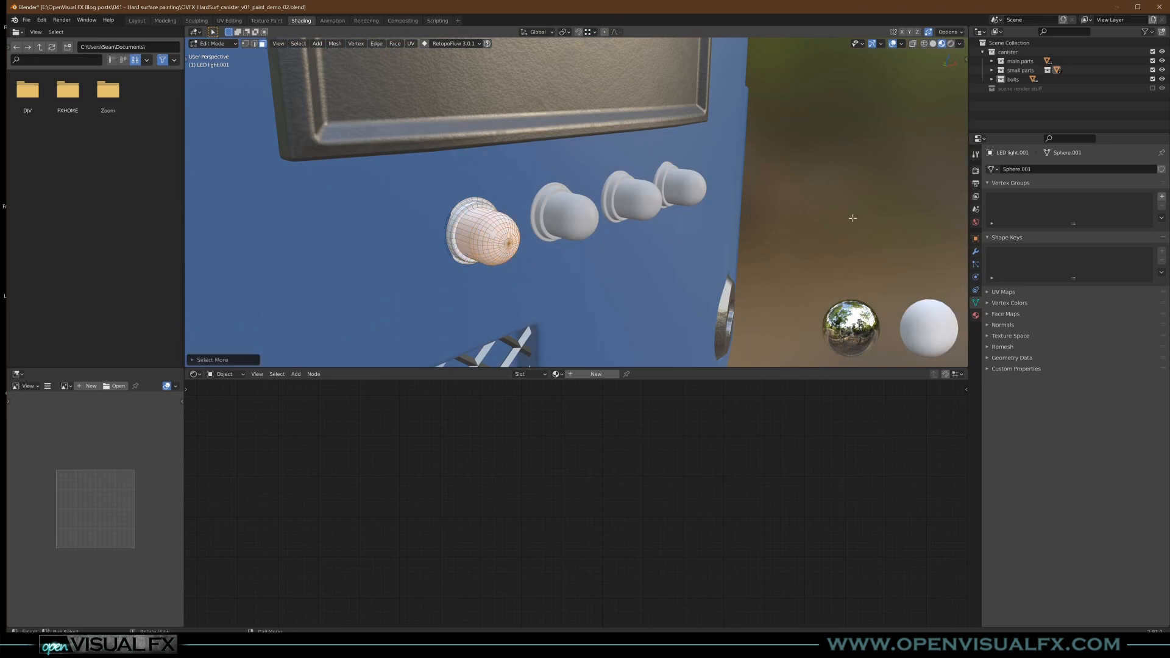
- Create a new material named LED red and assign it to the selected dome faces
click(579, 375)
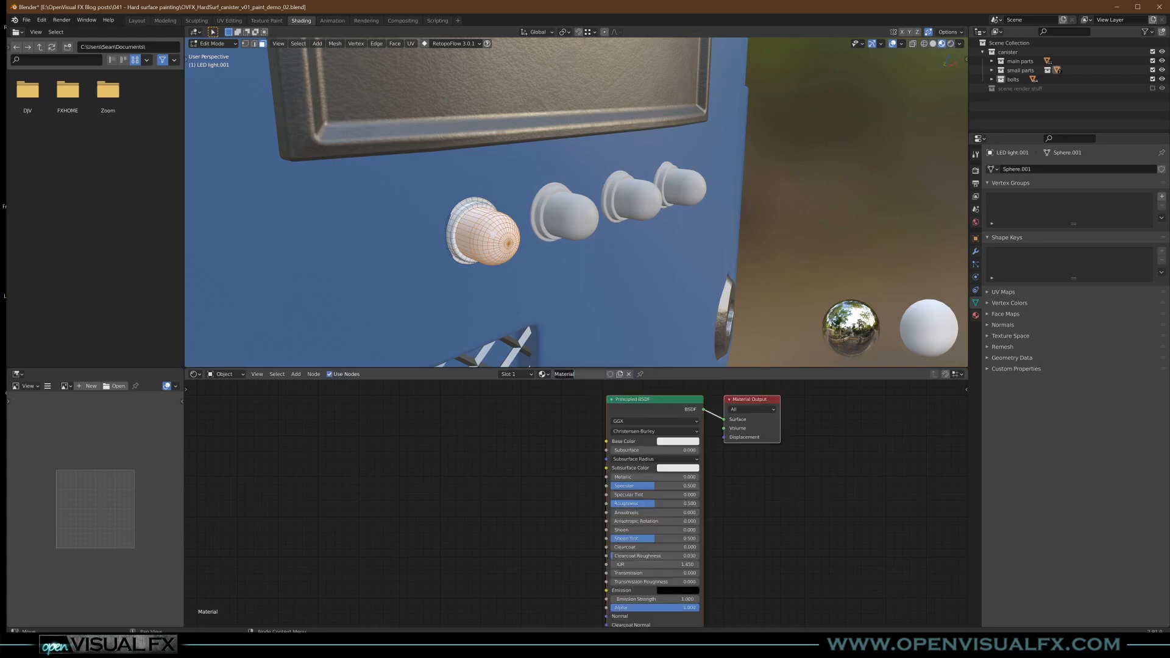
text(LE)
text(D red)
key(Return)
click(976, 316)
click(1016, 199)
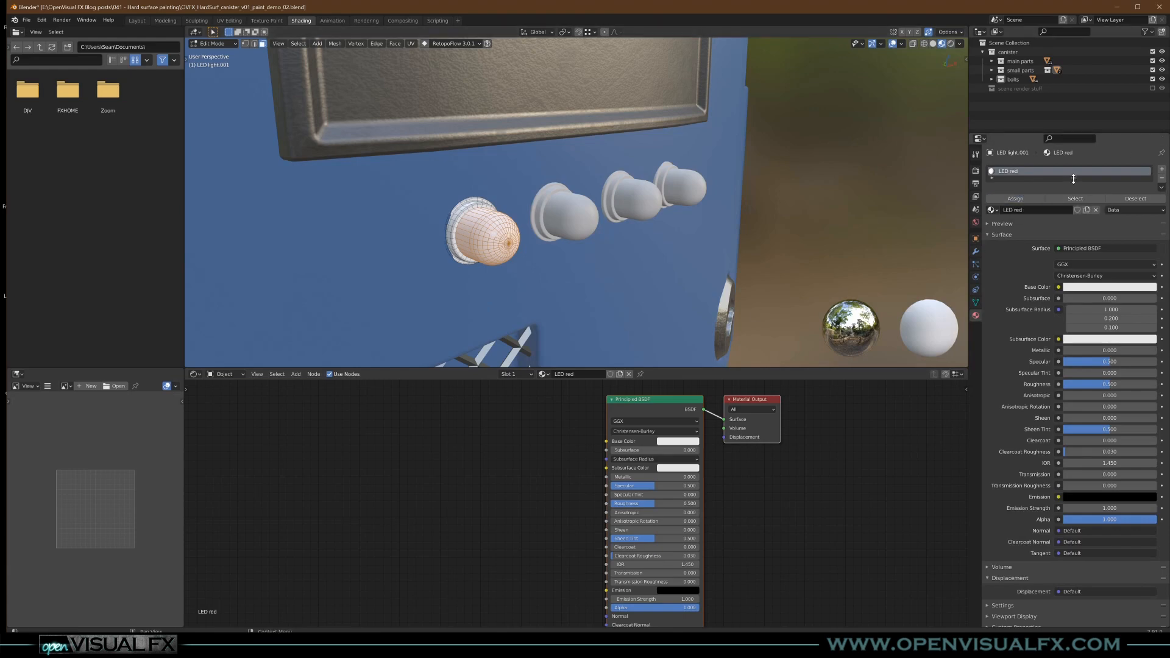
- Add a second material slot with a new material named LED plastic, assigned to the LED's base ring faces, and return to Object Mode
drag(1074, 178, 1074, 215)
click(1162, 168)
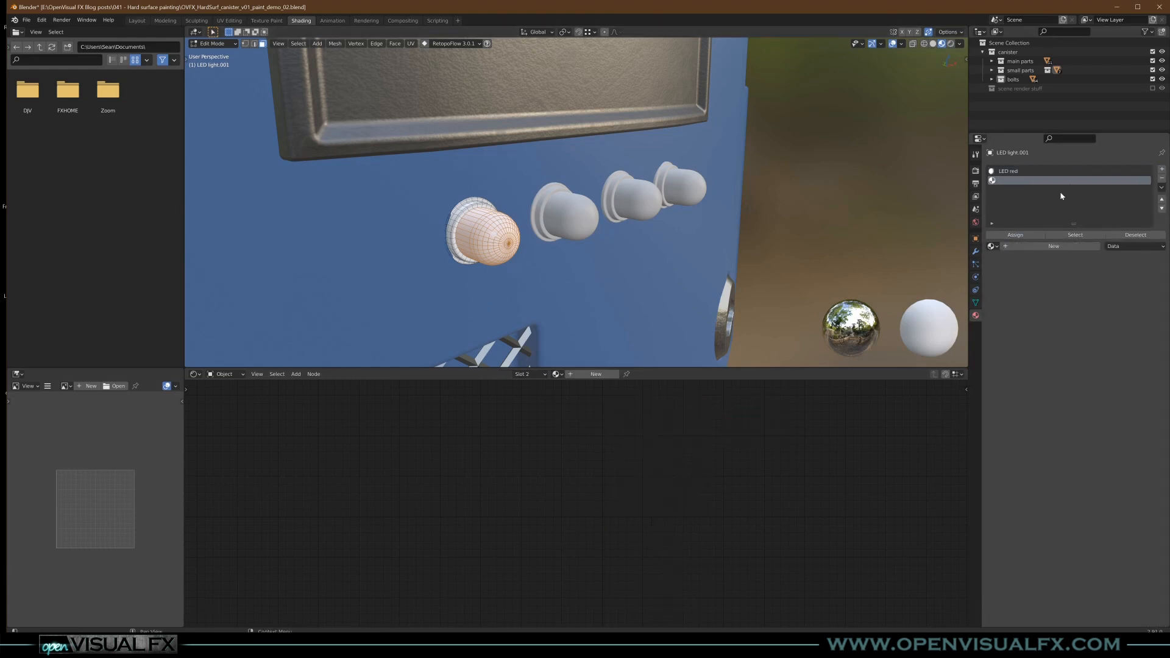
click(513, 273)
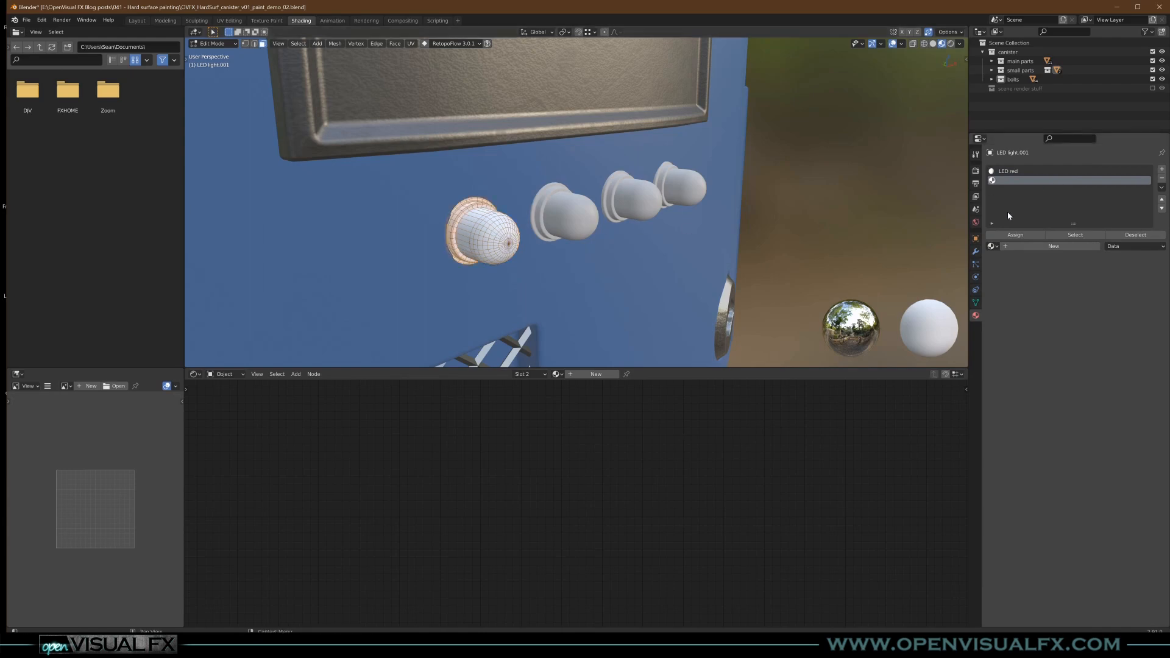
click(1045, 245)
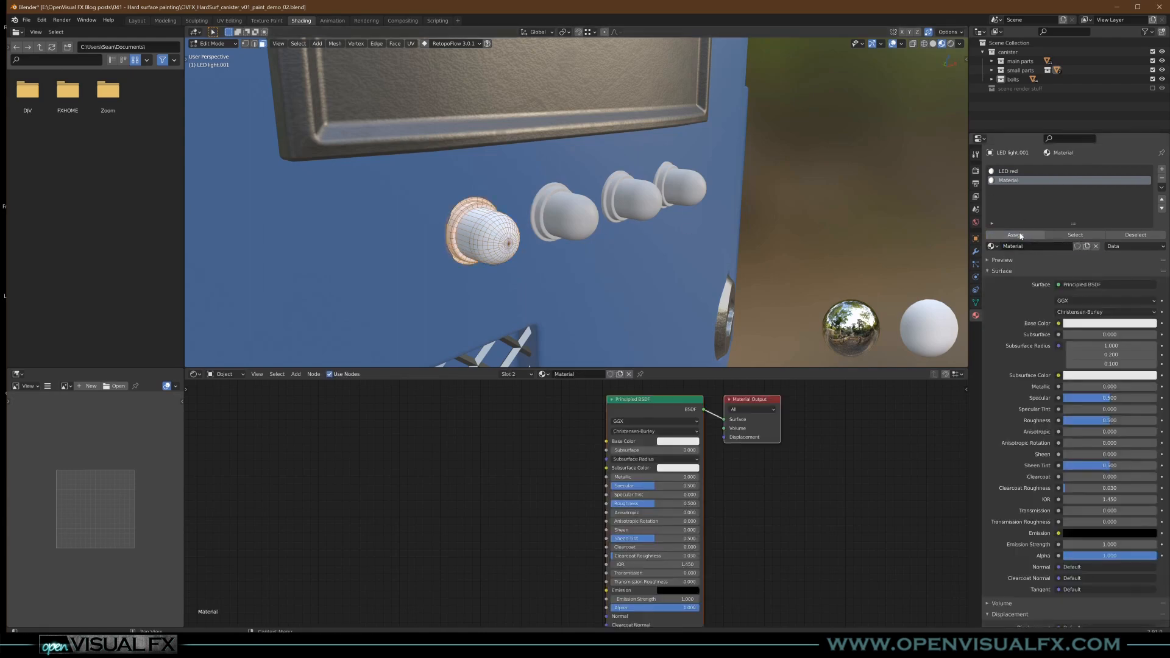
click(1031, 245)
text(LED plastic)
key(Return)
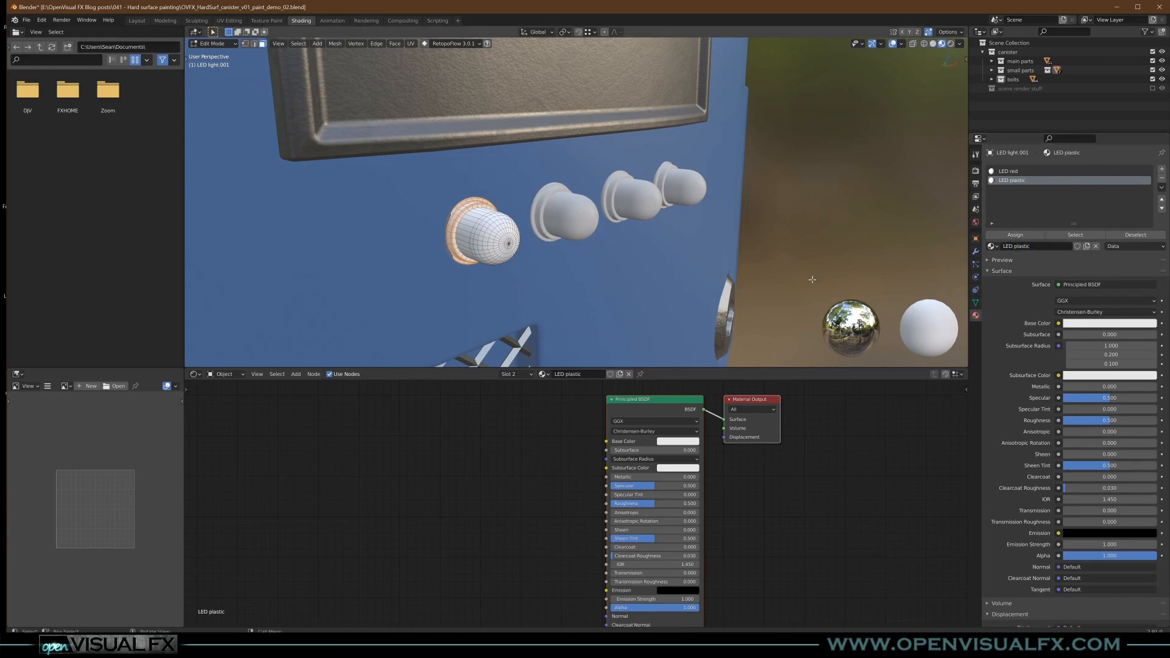
key(Tab)
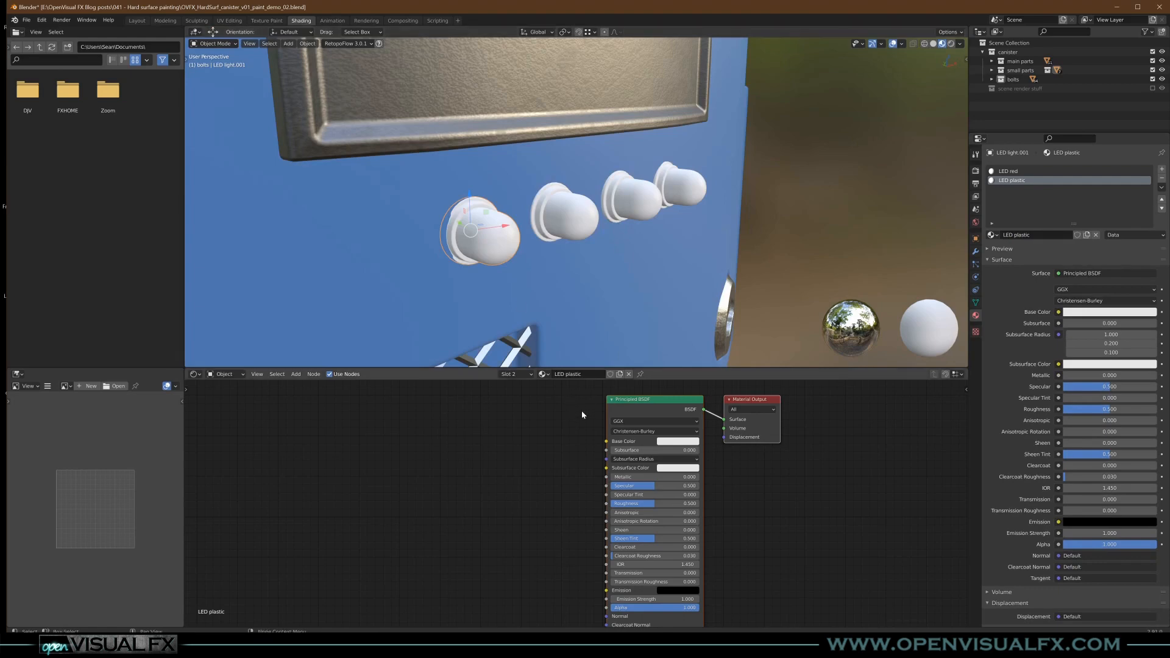
- Set the LED plastic material's Base Color to near black and its Roughness to about 0.26
click(669, 446)
drag(726, 339, 727, 373)
drag(676, 503, 653, 503)
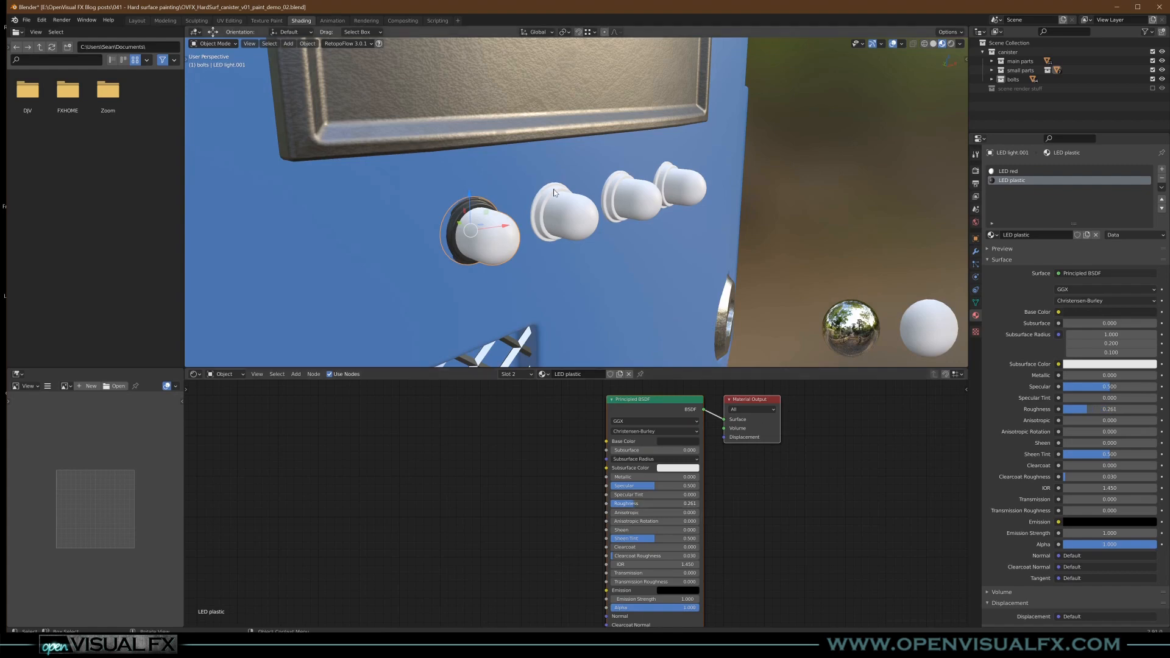
- Try the LED red material in the LED's second slot, and switch that slot back to LED plastic
click(543, 374)
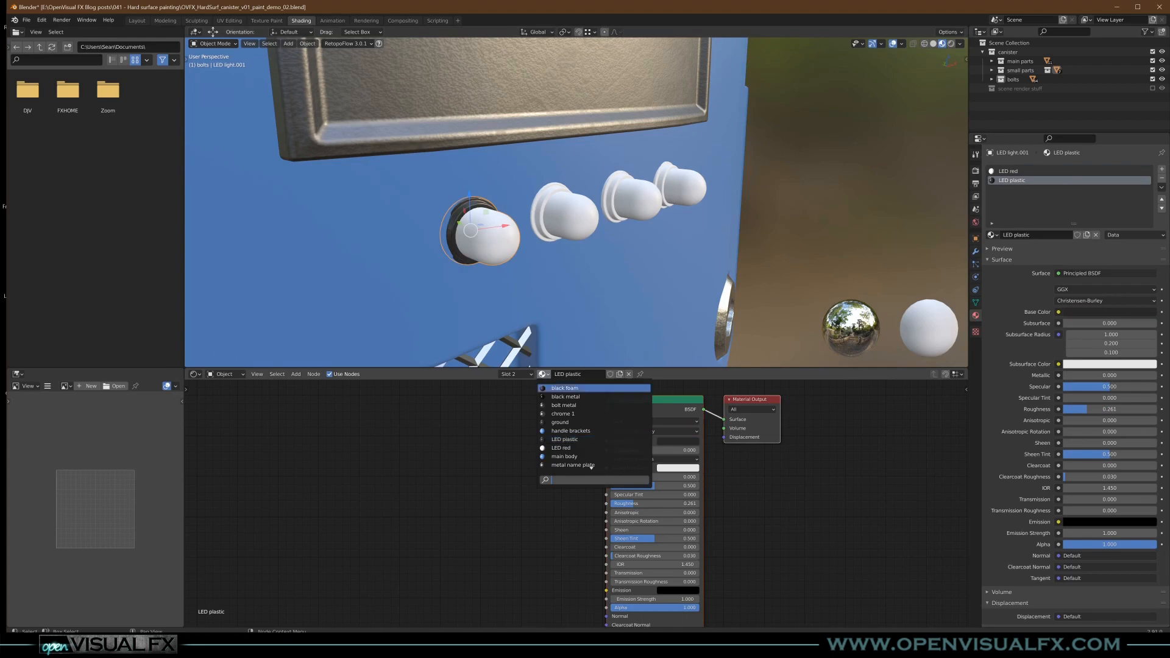
click(565, 448)
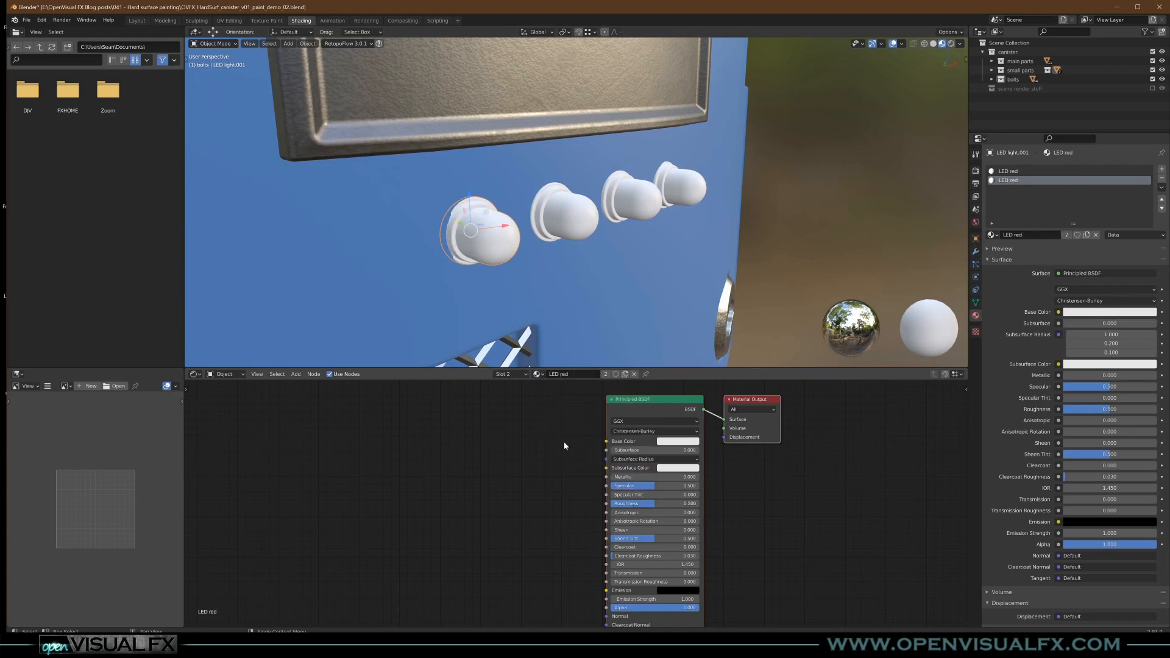
click(537, 374)
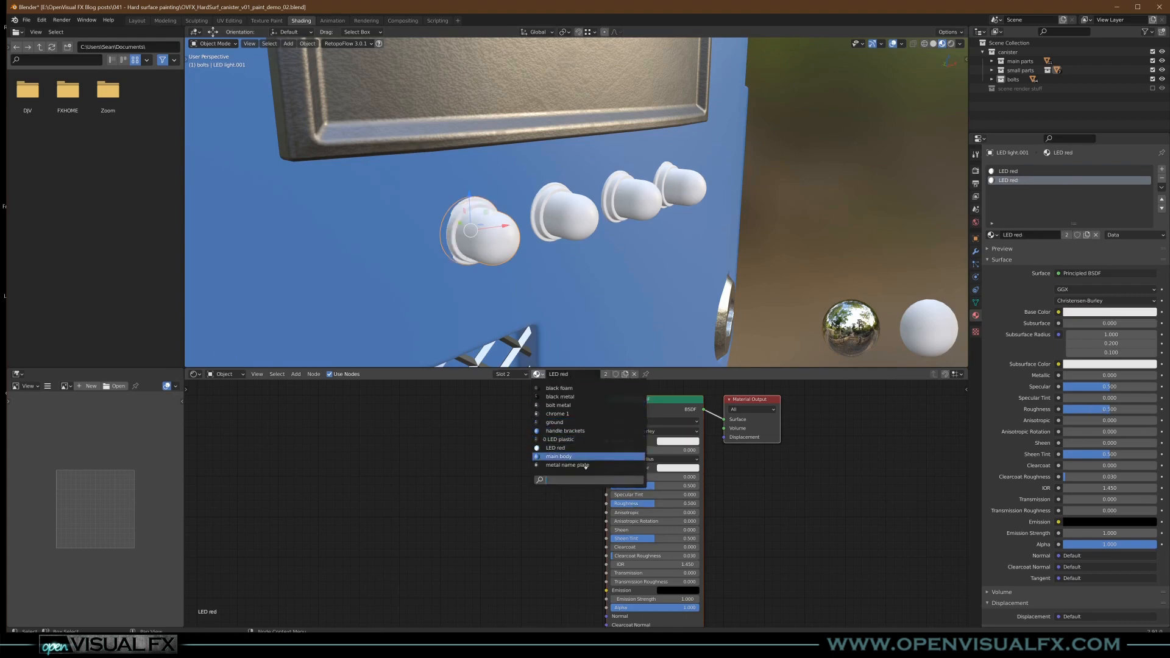
click(558, 439)
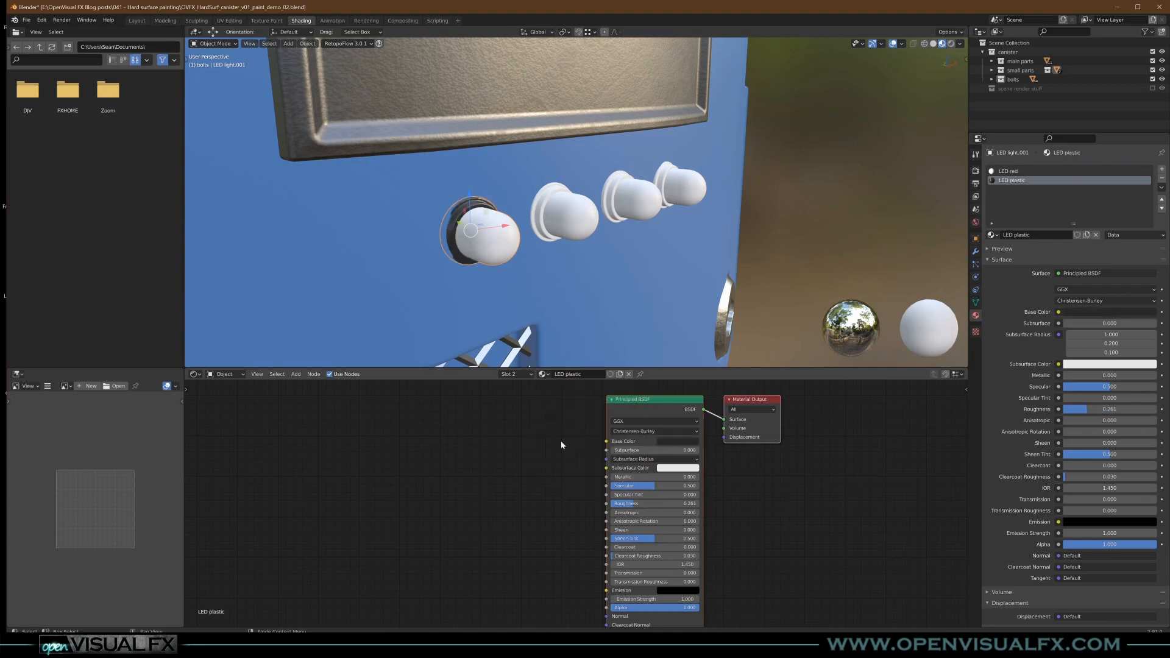
- Set the LED red material's Base Color to fully saturated red
click(1010, 171)
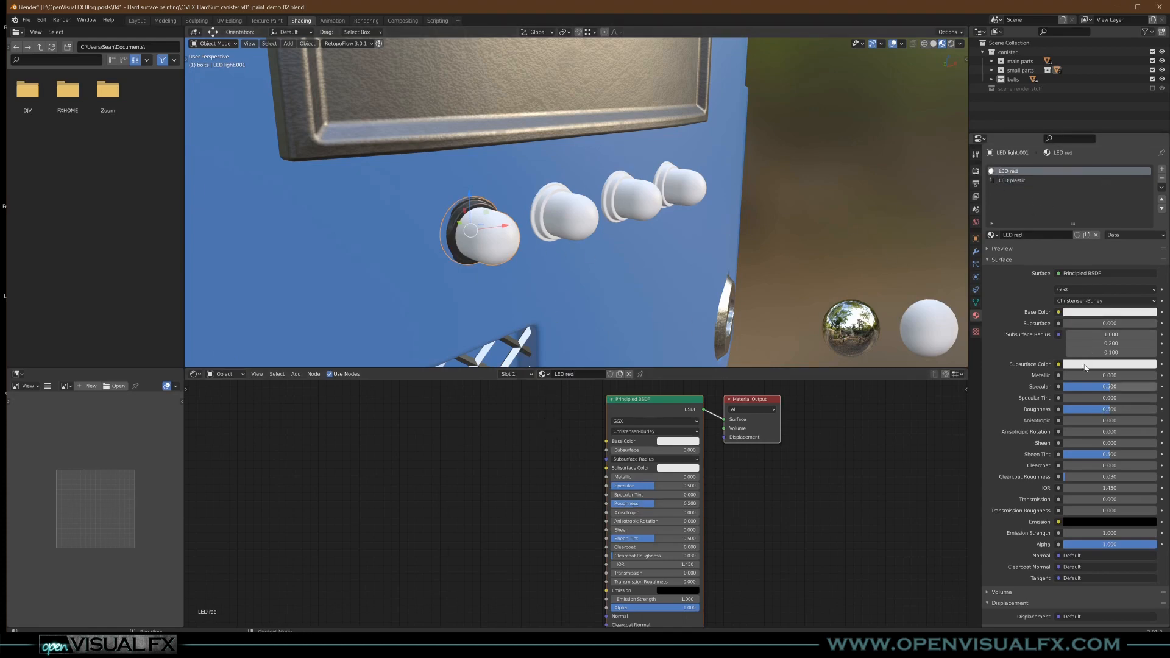
middle_drag(540, 456, 472, 467)
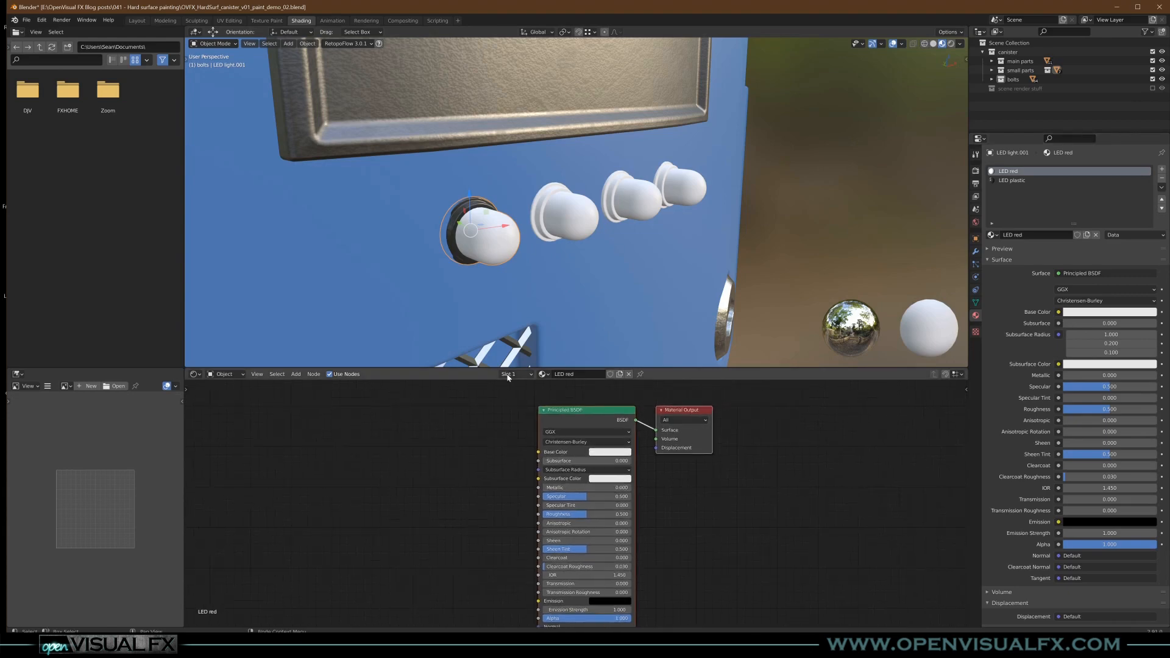
click(515, 373)
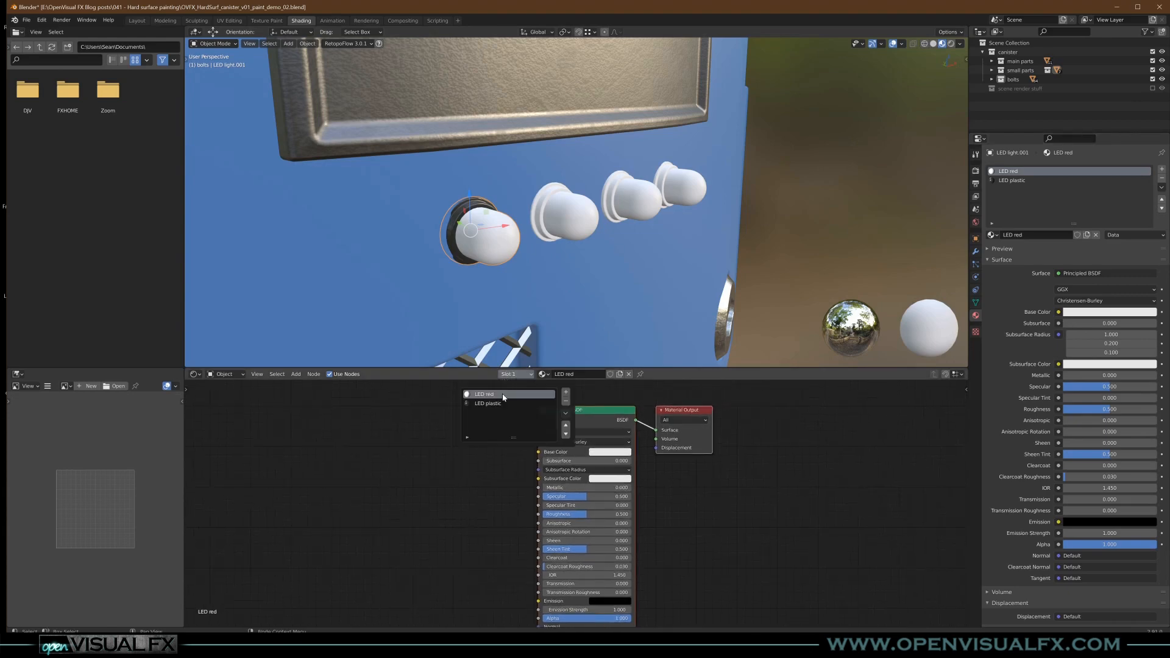
click(609, 452)
drag(626, 377, 625, 395)
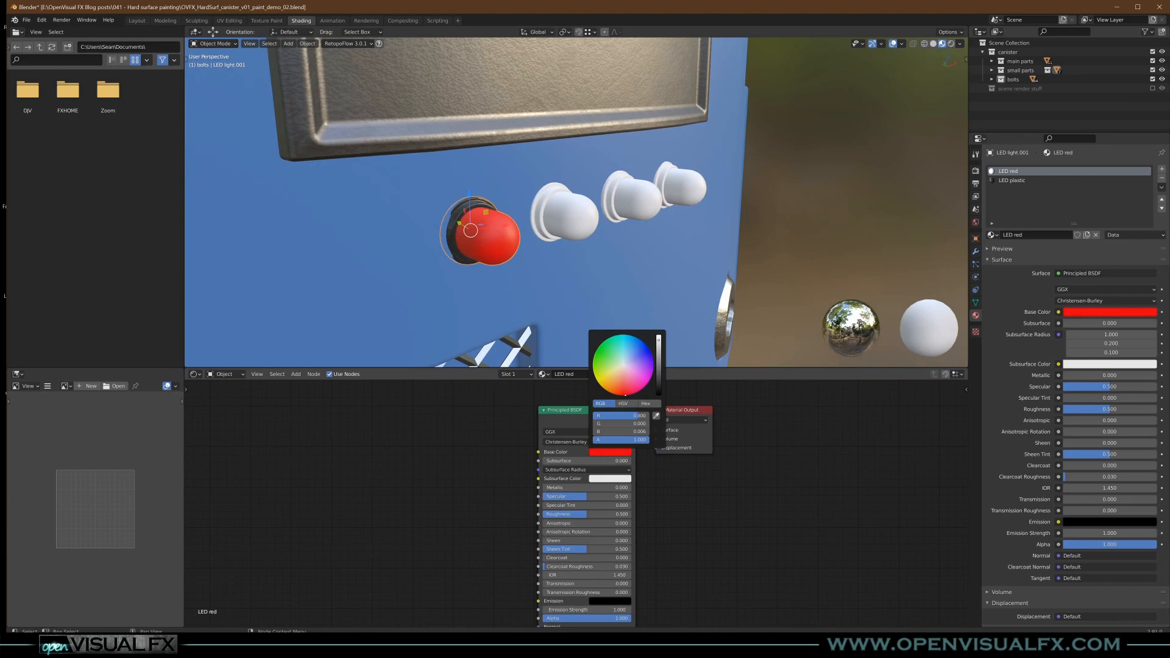
- Copy the LED red material's red Base Color into its Emission color, and set the Base Color to black
click(618, 601)
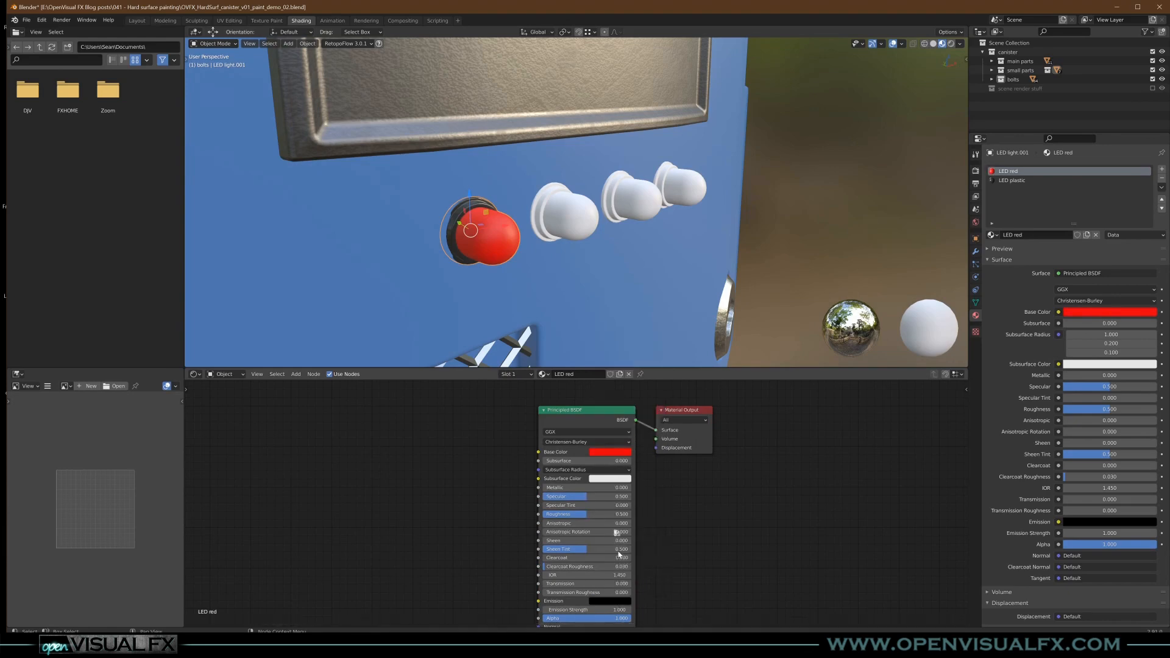
key(ctrl+v)
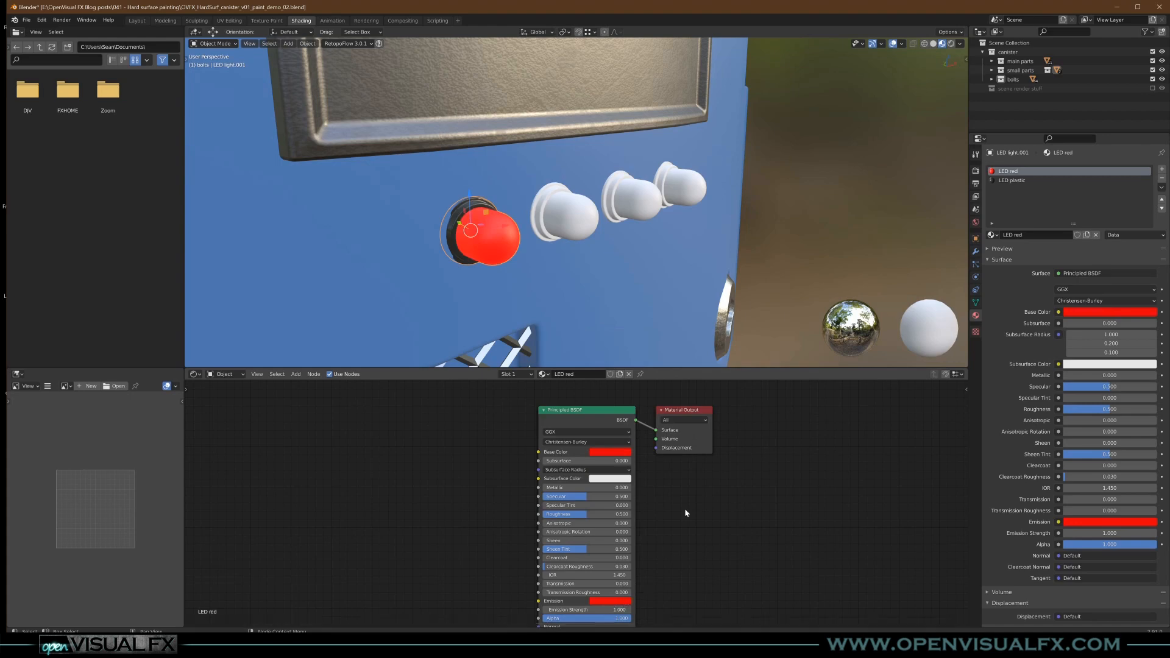
click(626, 457)
drag(658, 351, 657, 402)
- Select the second LED light's dome faces in Edit Mode and add a material slot using the existing LED red material
middle_drag(513, 239, 599, 217)
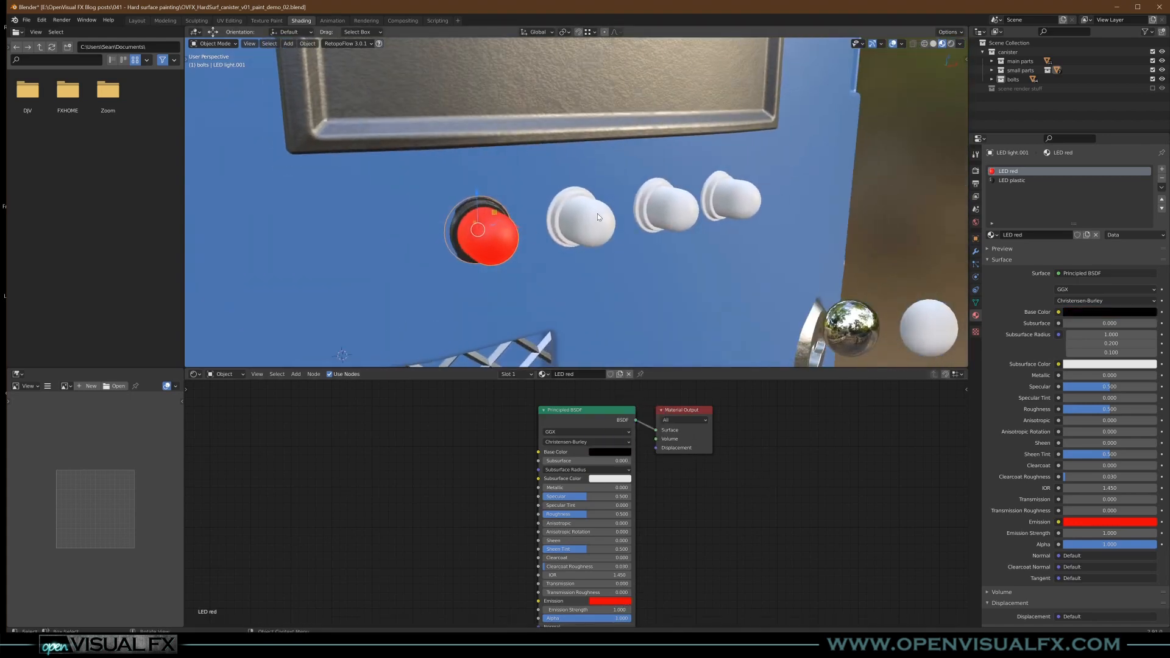
click(559, 229)
key(Tab)
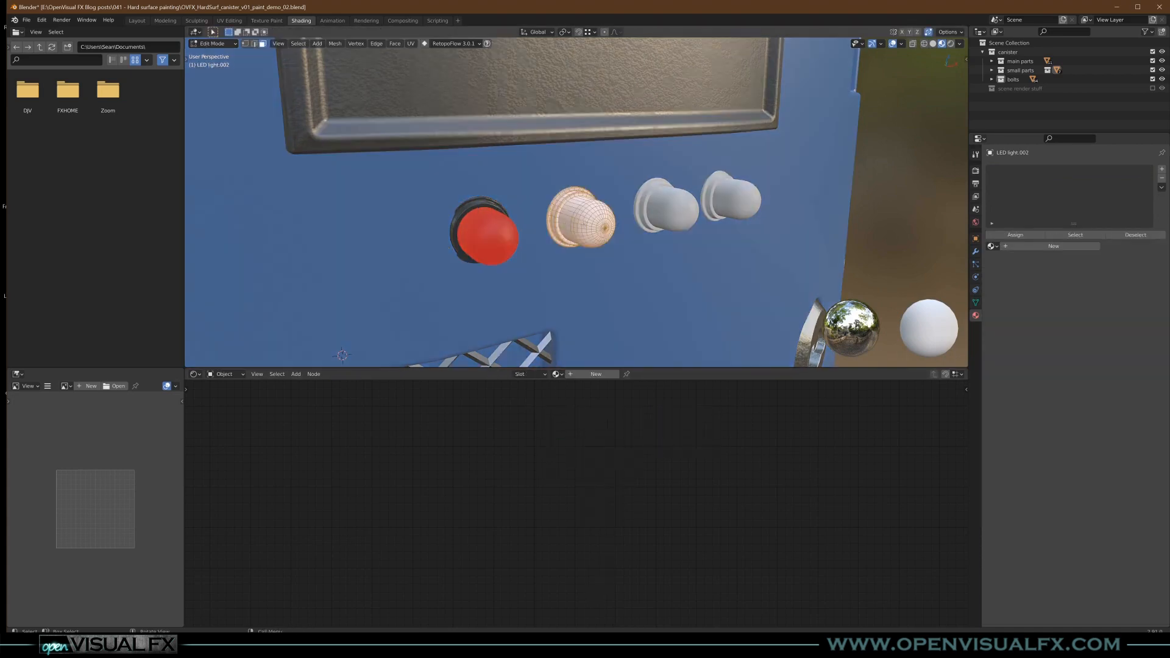
key(alt+a)
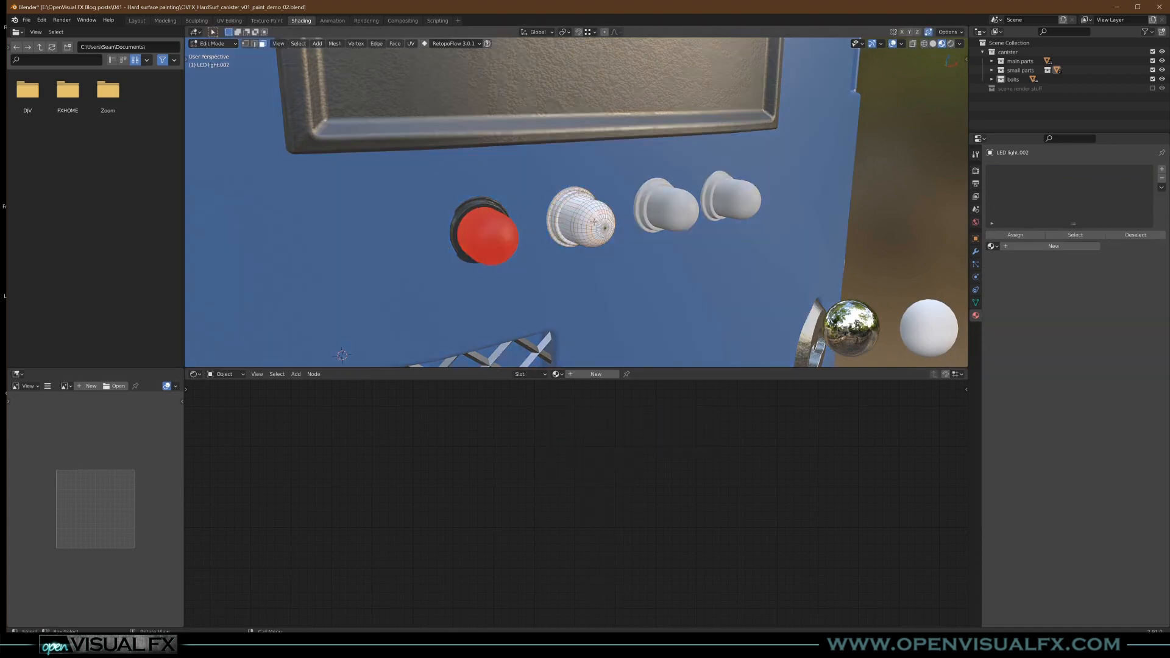
key(ctrl+KP_Add)
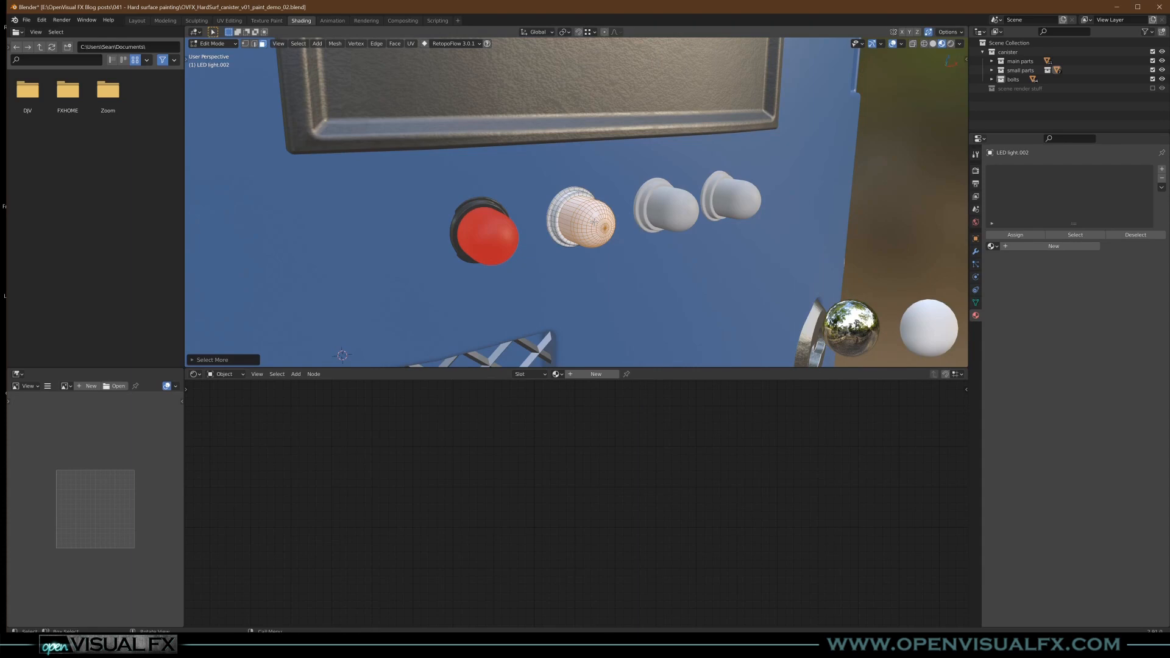
click(1161, 172)
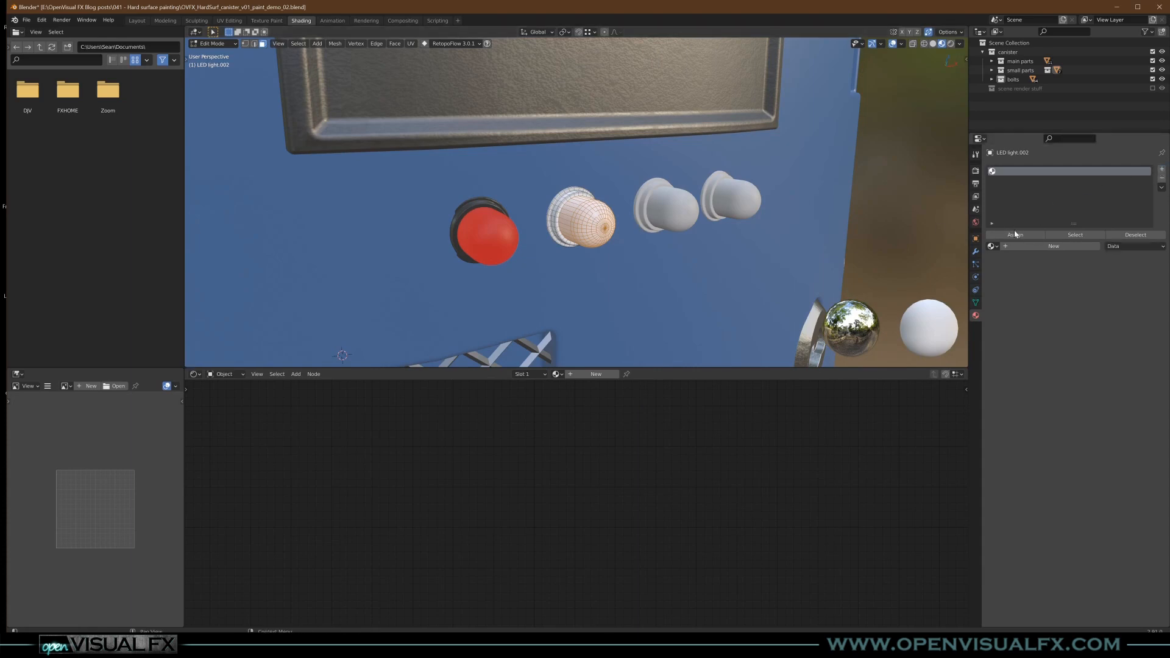
click(992, 246)
click(1016, 320)
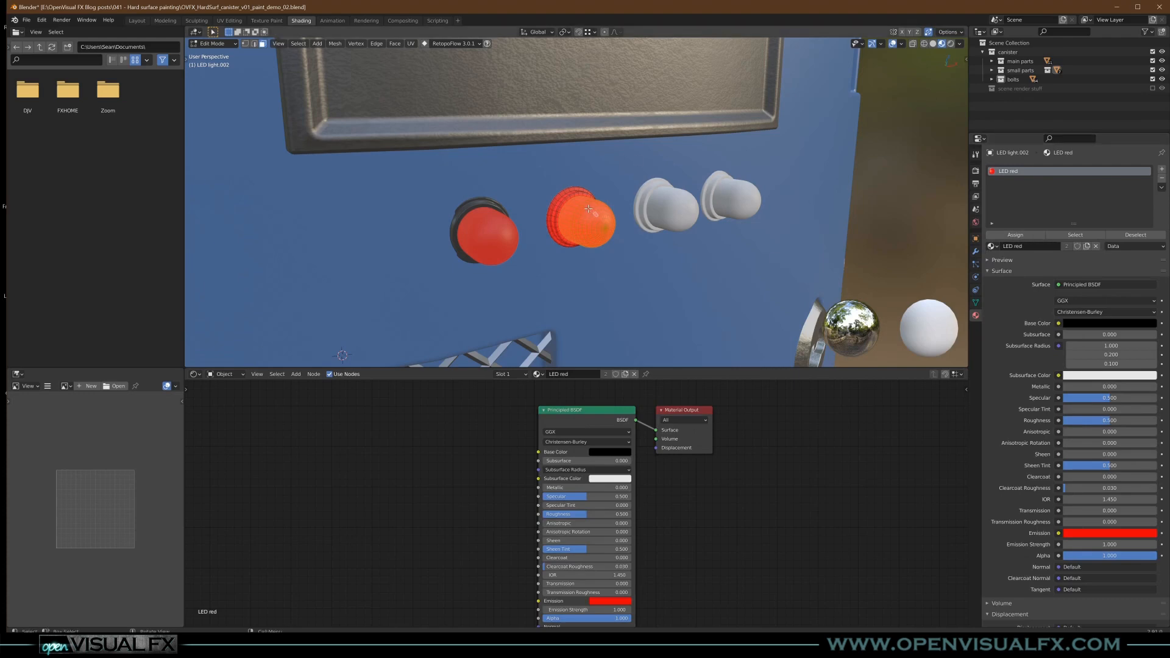
- Invert the selection to the second LED's base ring, assign it a second slot with LED plastic, and return to Object Mode
key(ctrl+i)
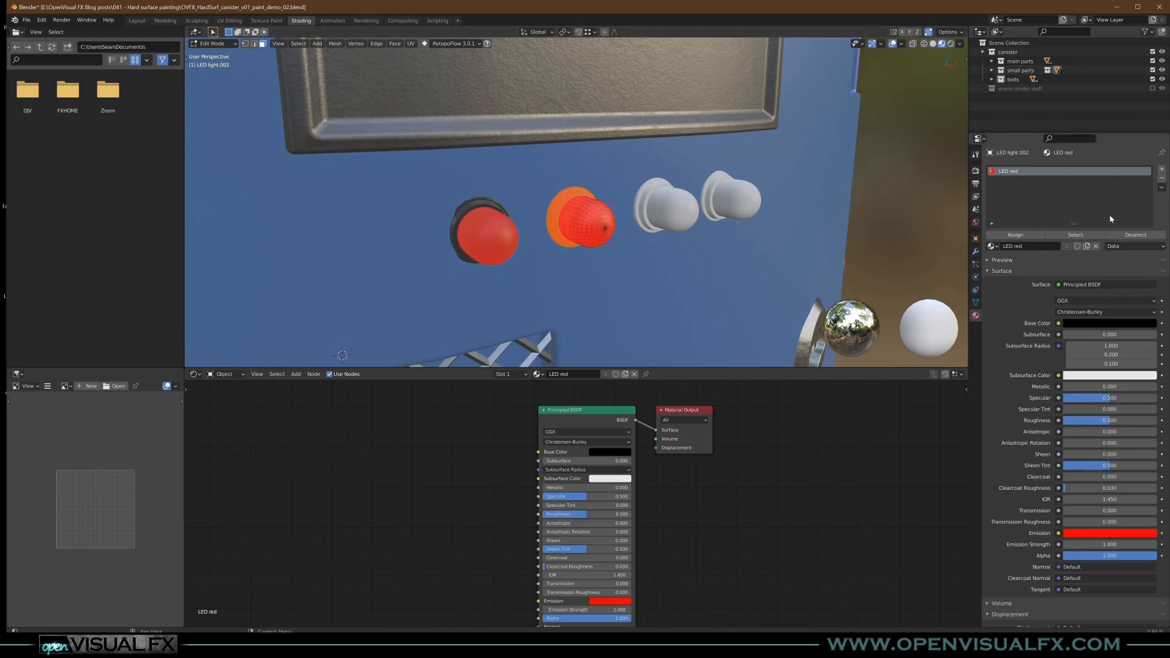
click(1162, 169)
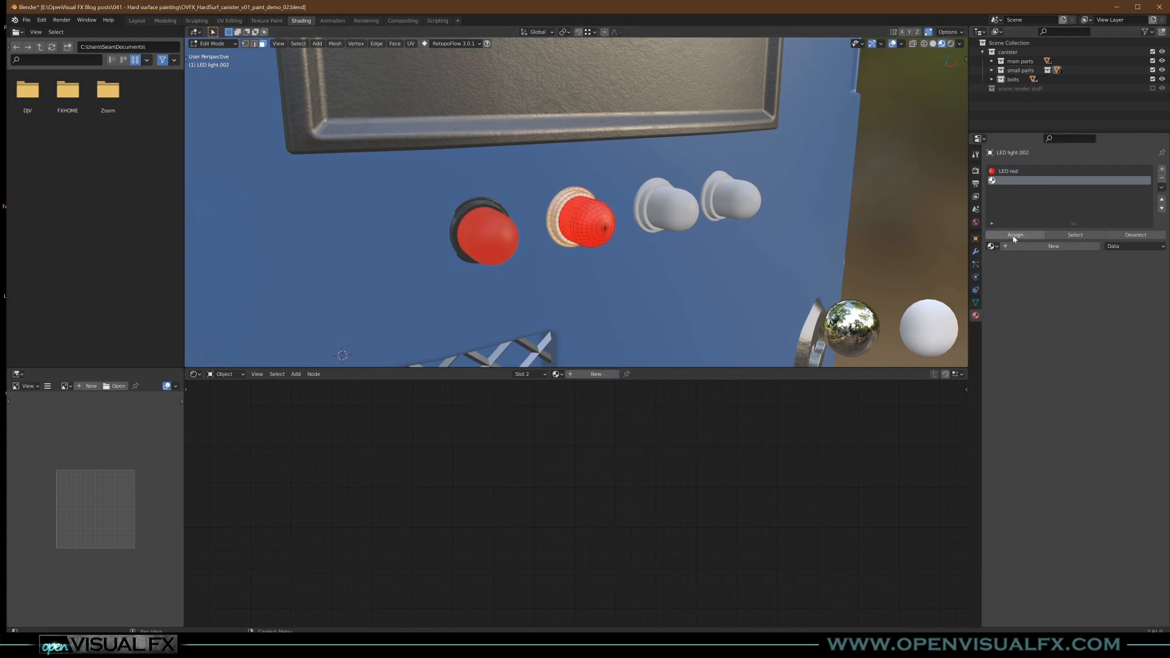
click(992, 247)
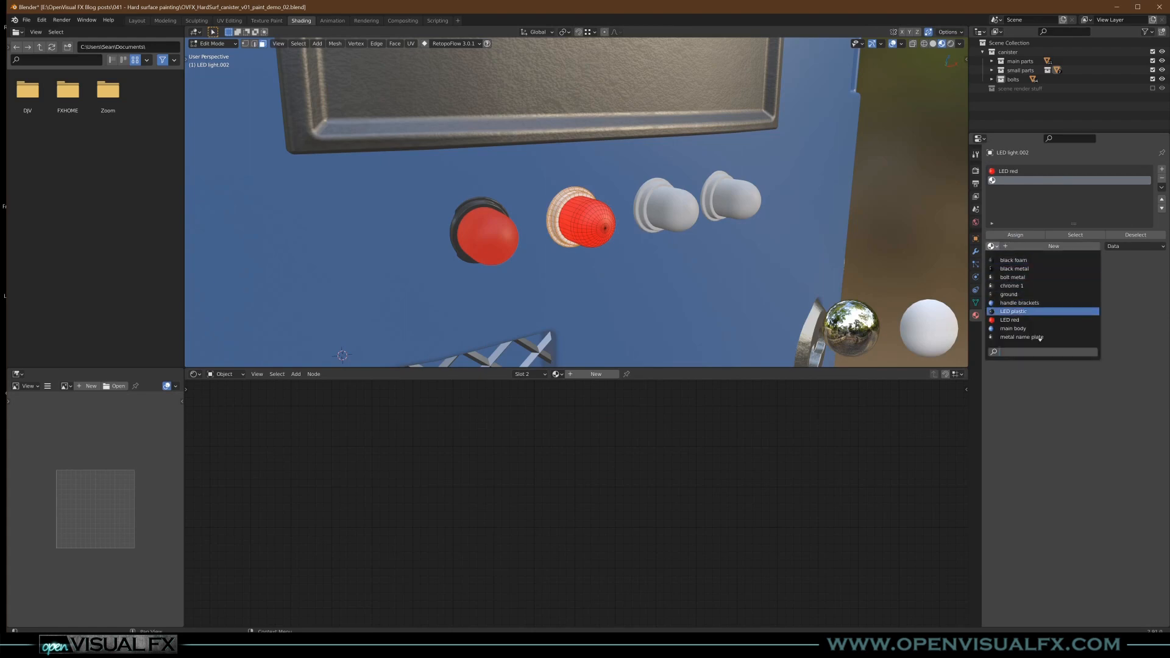
click(1014, 312)
key(Tab)
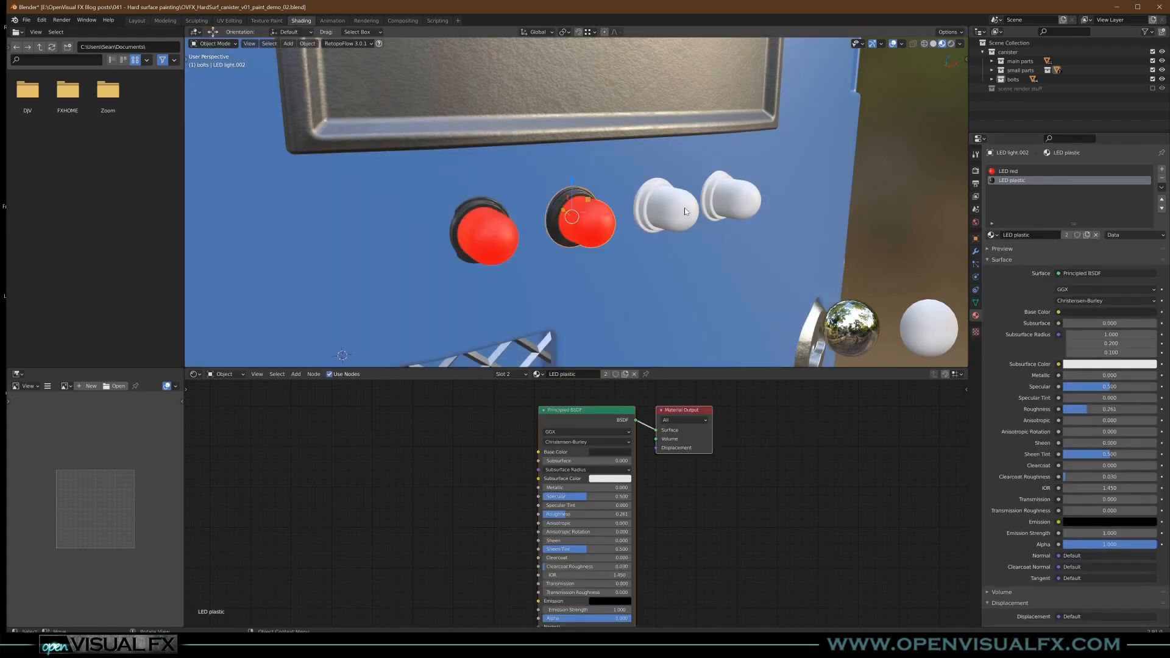
- Enter Edit Mode on the third LED light and select faces on its dome
click(686, 211)
key(Tab)
click(694, 229)
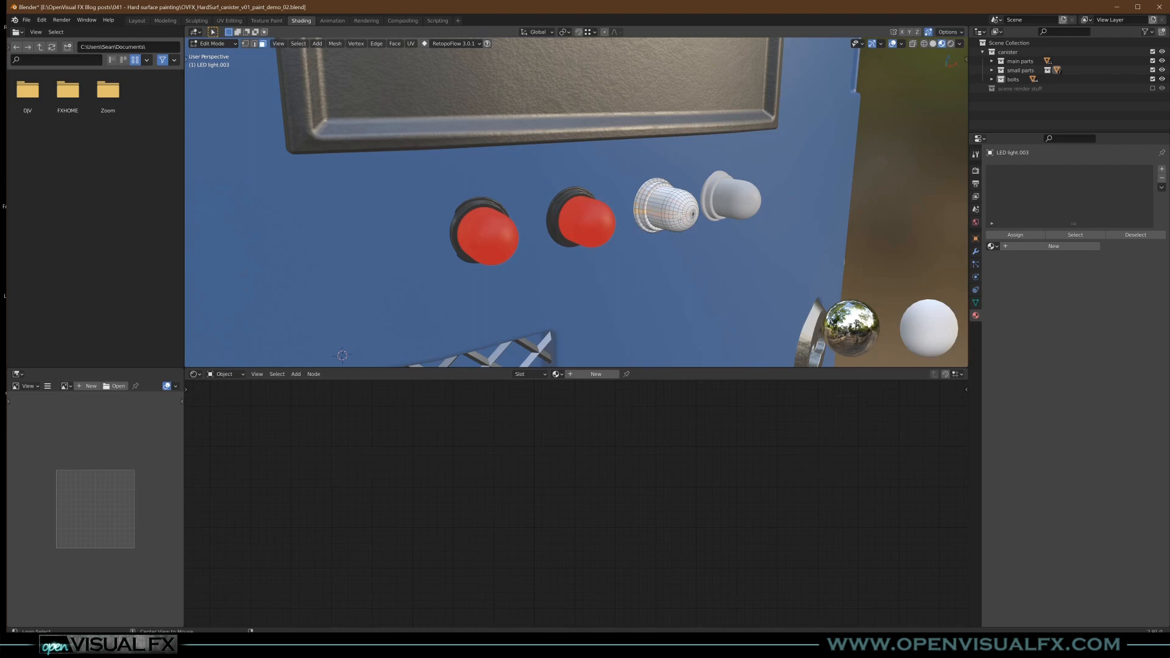
- Select all the third LED light's dome faces and add a material slot using the existing LED red material
scroll(683, 217, up, 8)
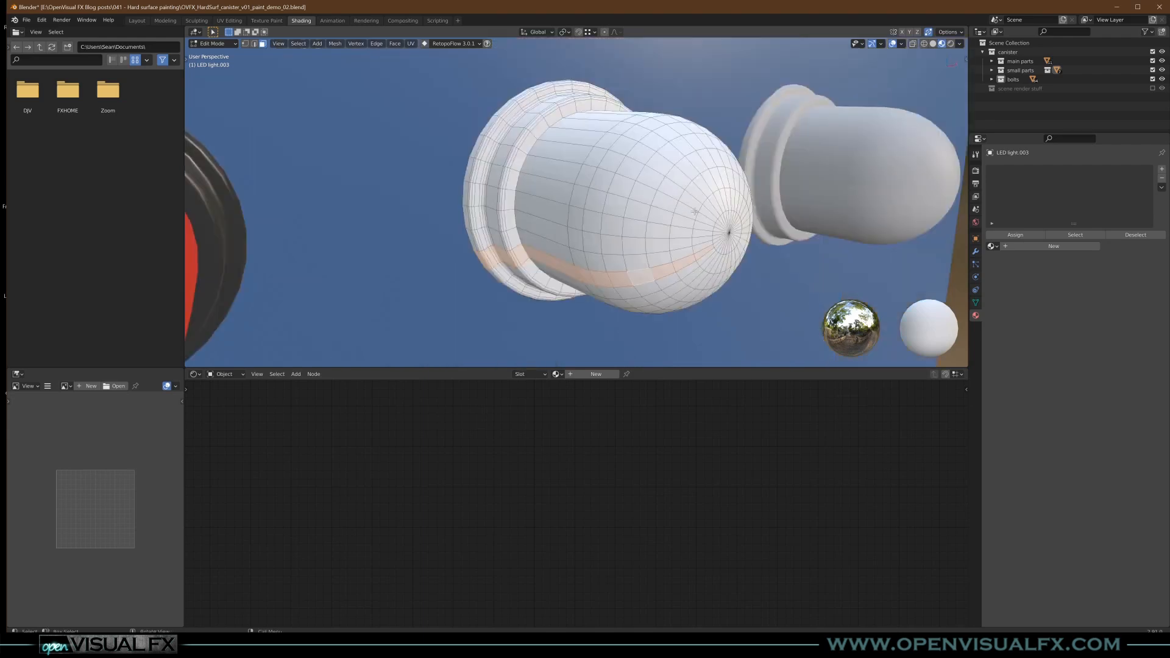
alt+click(690, 203)
key(ctrl+KP_Add)
key(ctrl+KP_Add)
key(ctrl+KP_Add)
key(ctrl+KP_Add)
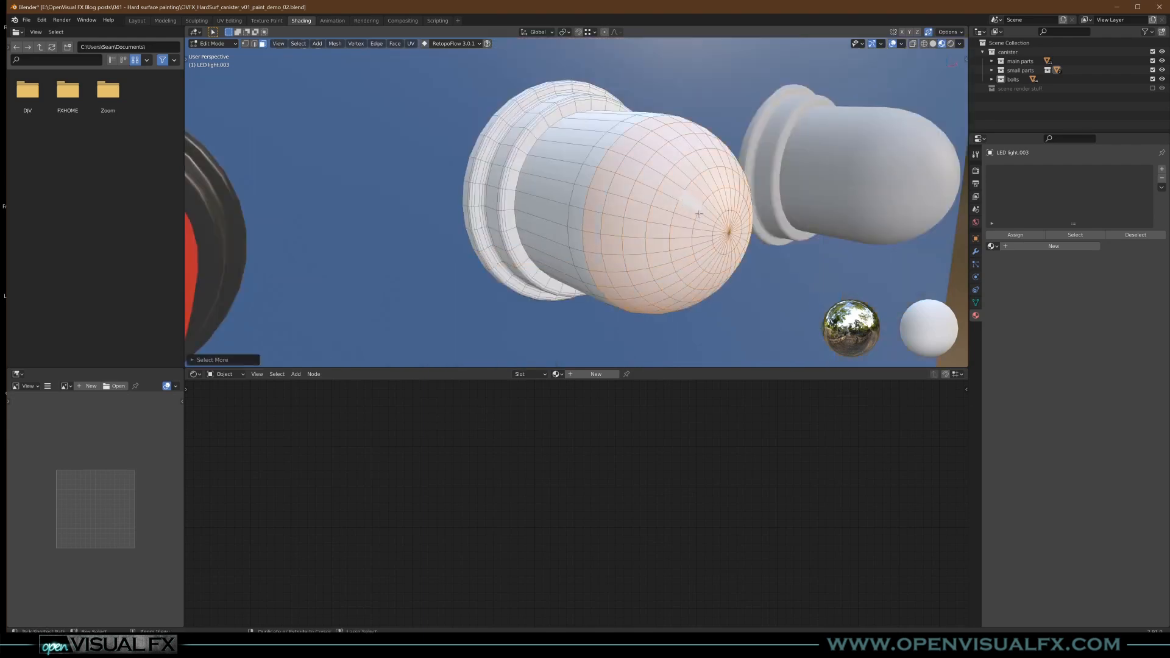
key(ctrl+KP_Add)
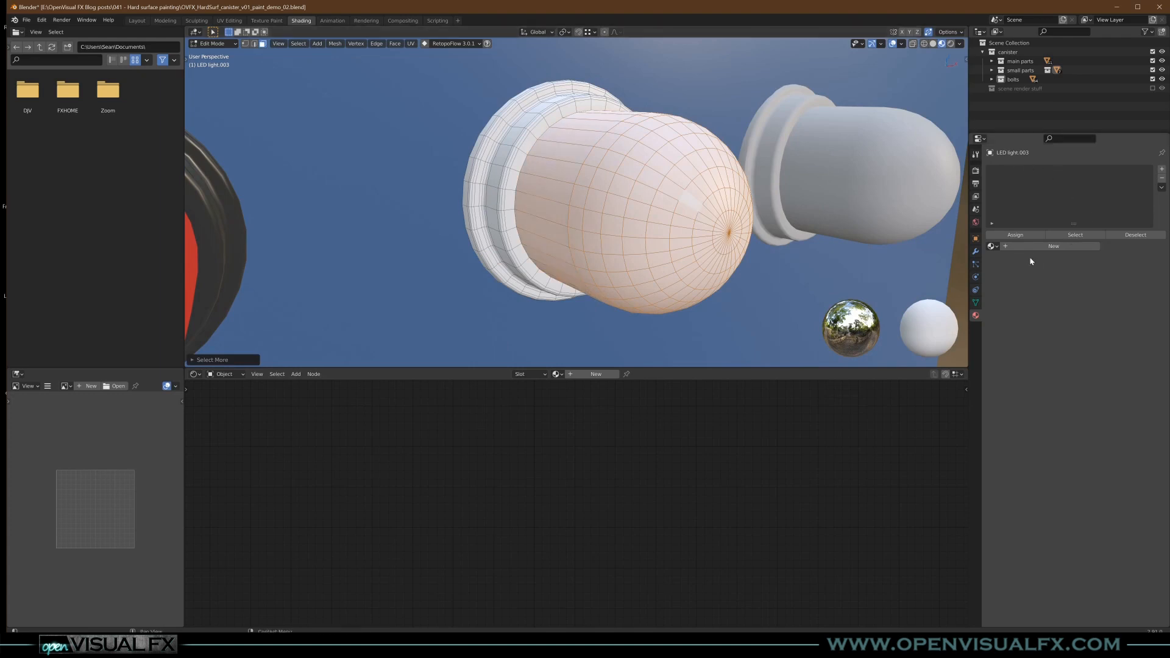
click(1162, 169)
click(992, 246)
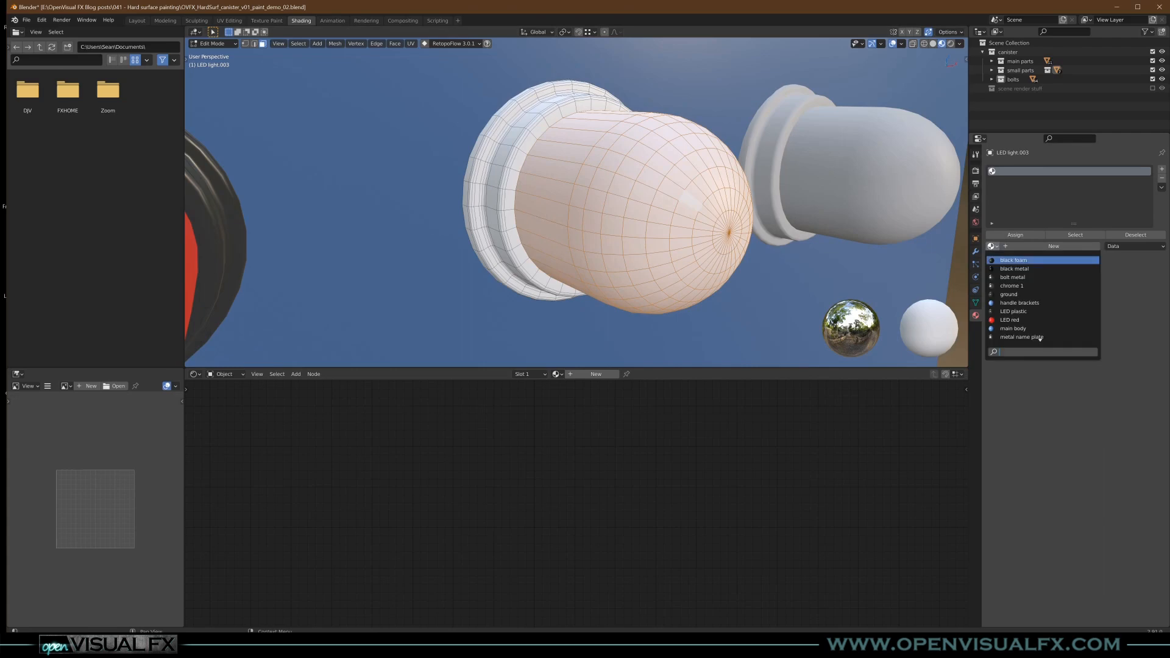
click(1021, 320)
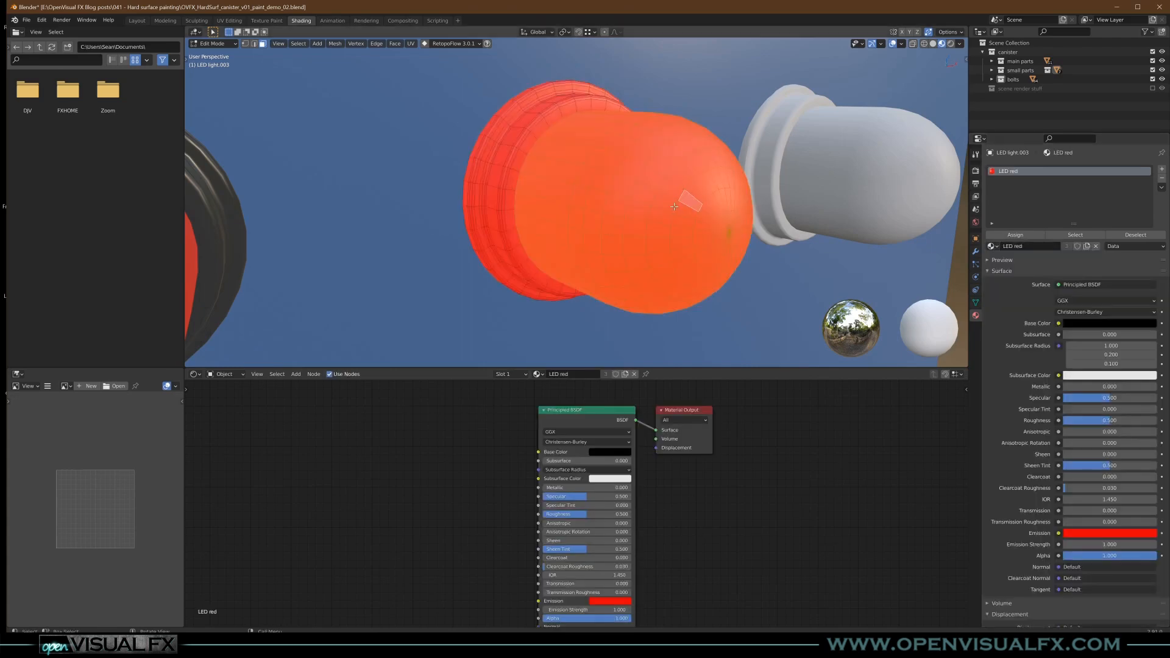
- Invert the selection to the third LED's base ring, assign it a second slot with LED plastic, and return to Object Mode
key(ctrl+i)
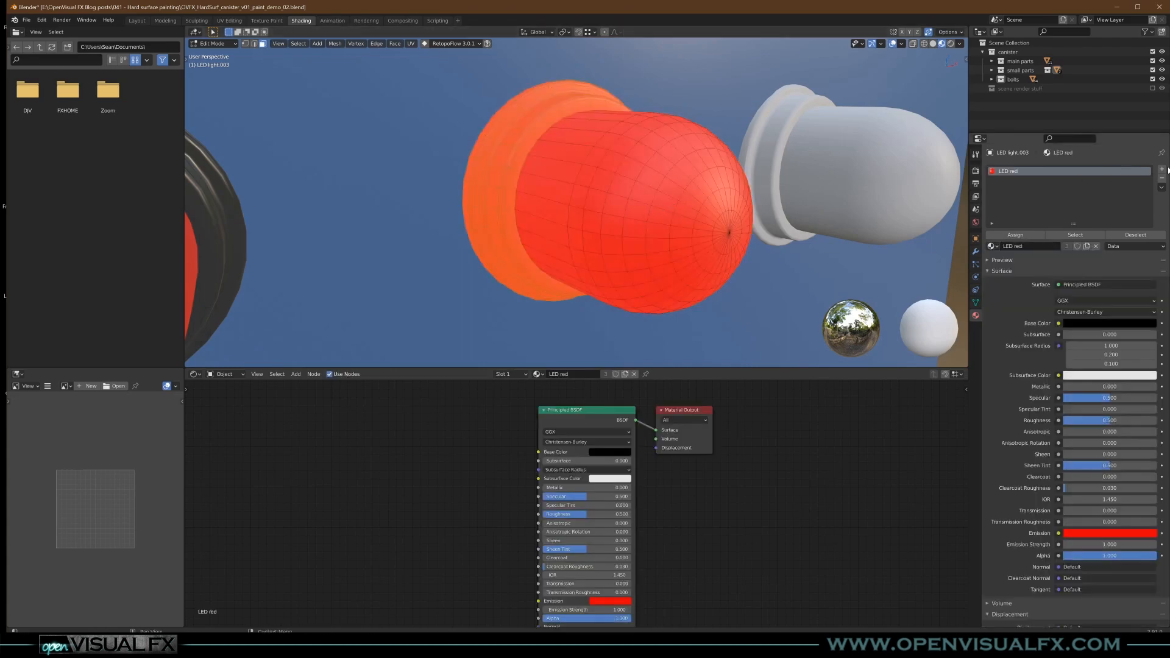
click(1162, 169)
click(1012, 235)
click(992, 246)
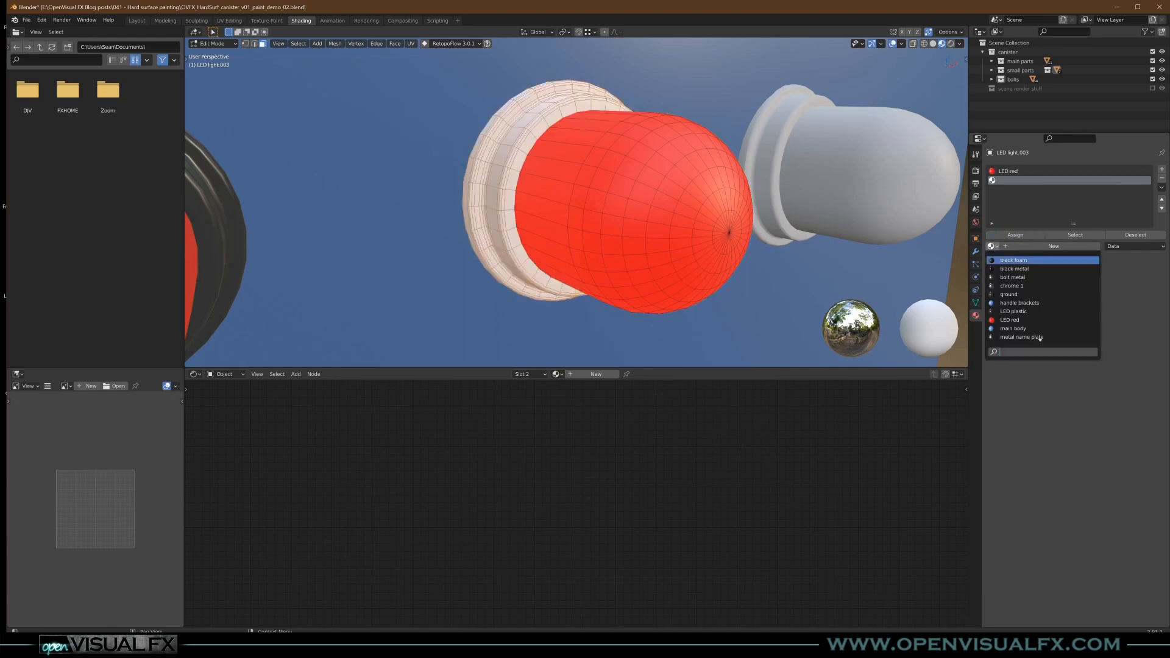
click(1014, 312)
key(Tab)
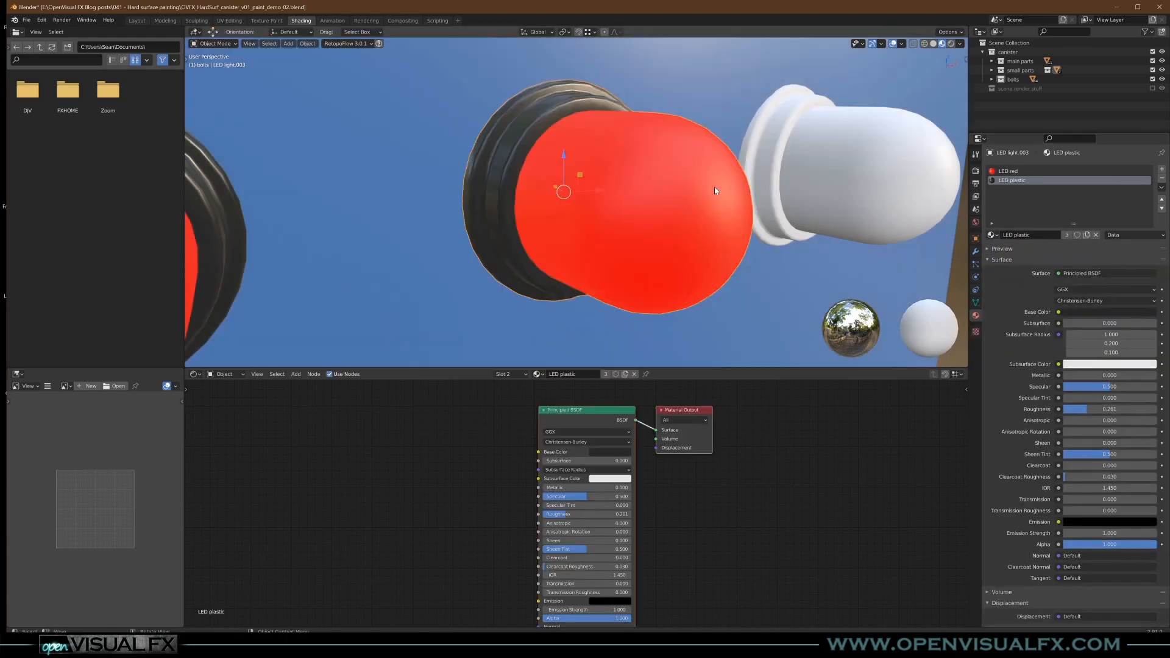
- Select the fourth LED light's dome faces in Edit Mode and add a material slot using the existing LED red material
scroll(711, 190, down, 8)
click(699, 184)
key(Tab)
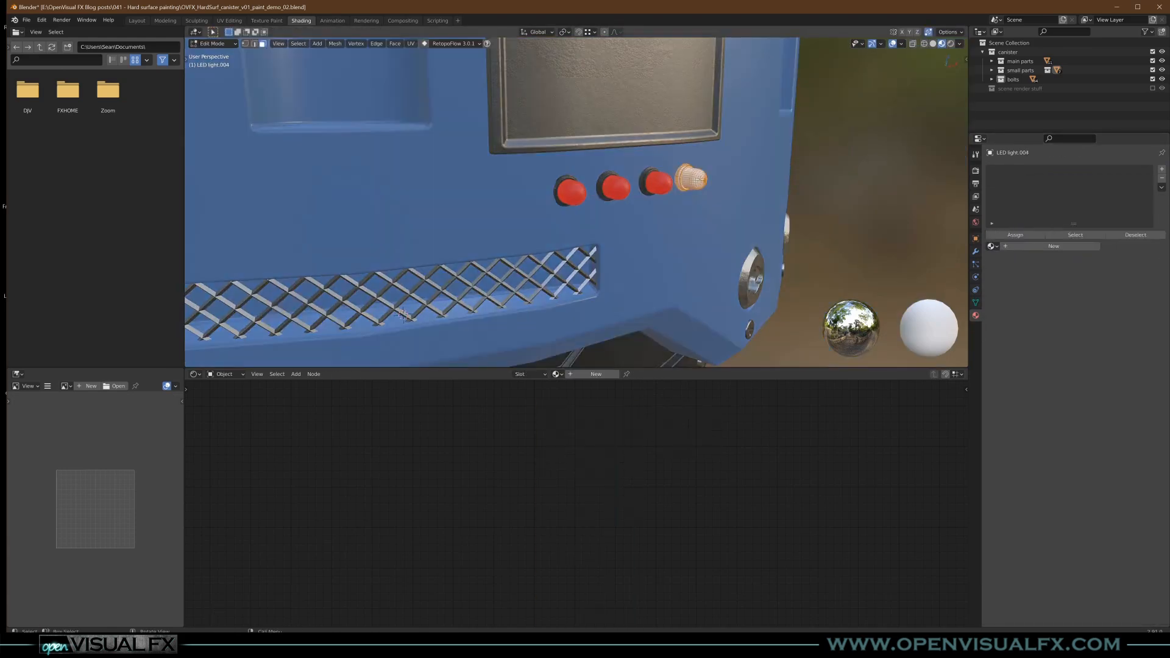
scroll(701, 180, up, 8)
key(ctrl+KP_Add)
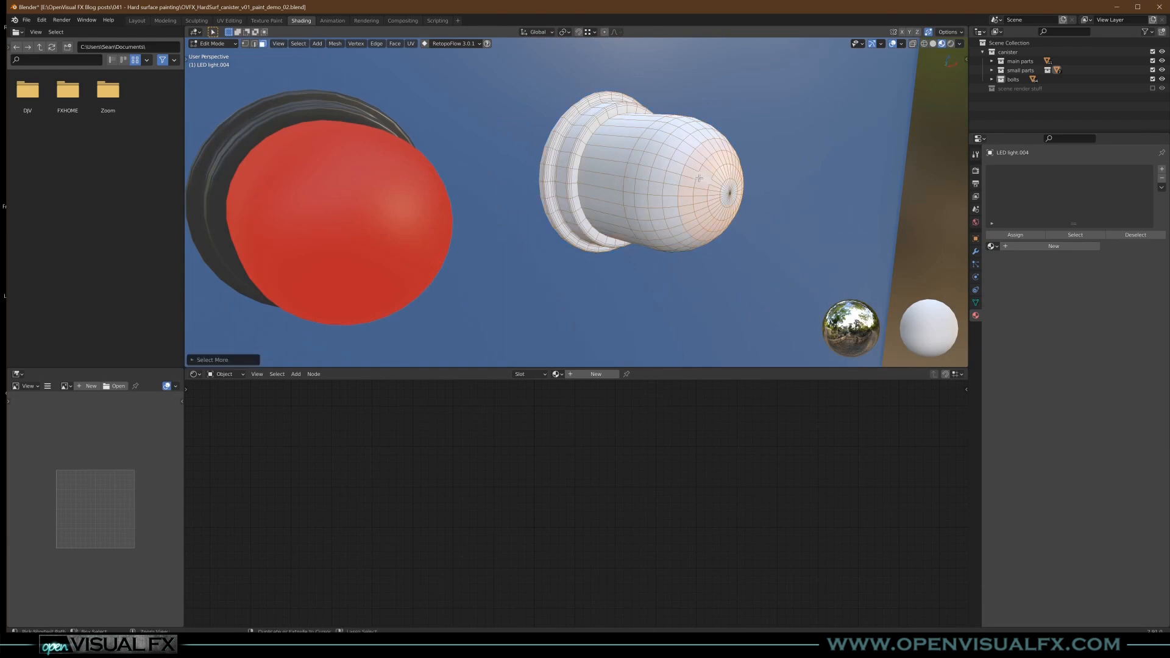
key(ctrl+KP_Add)
key(ctrl+KP_Add)
key(ctrl+KP_Add)
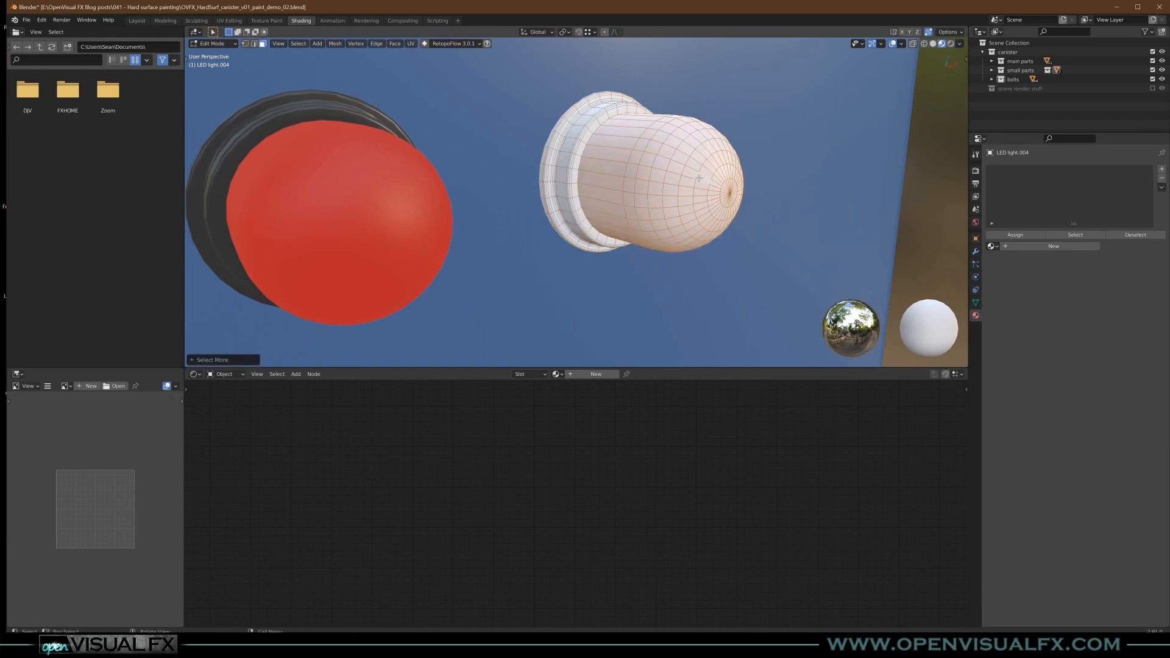
click(1162, 169)
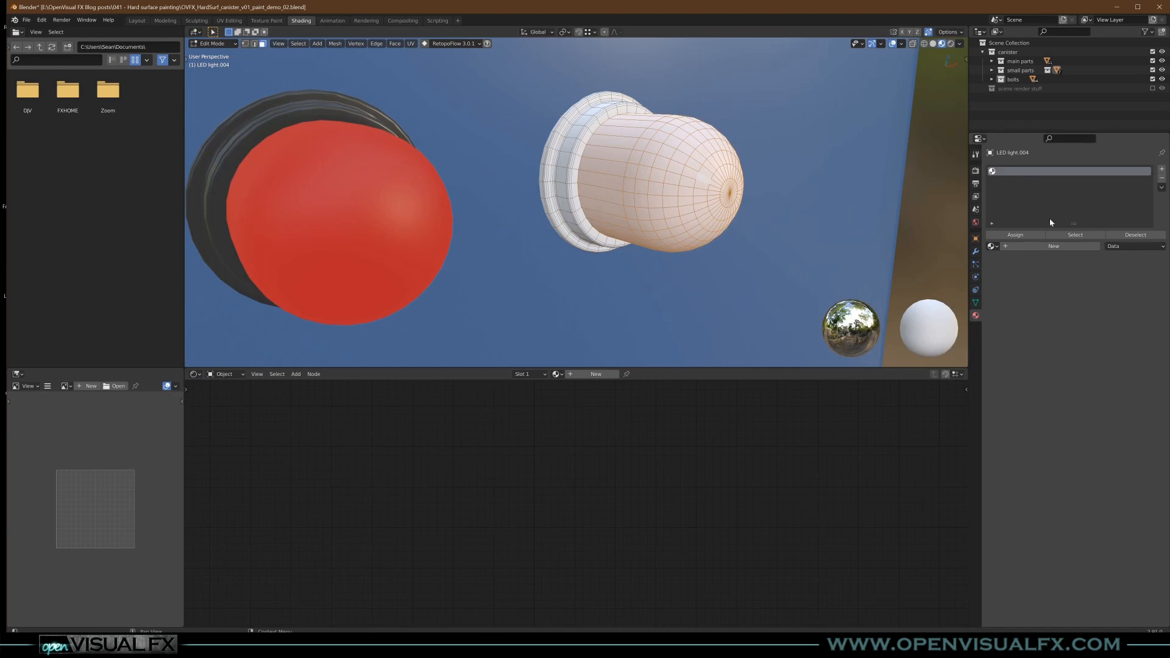
click(995, 246)
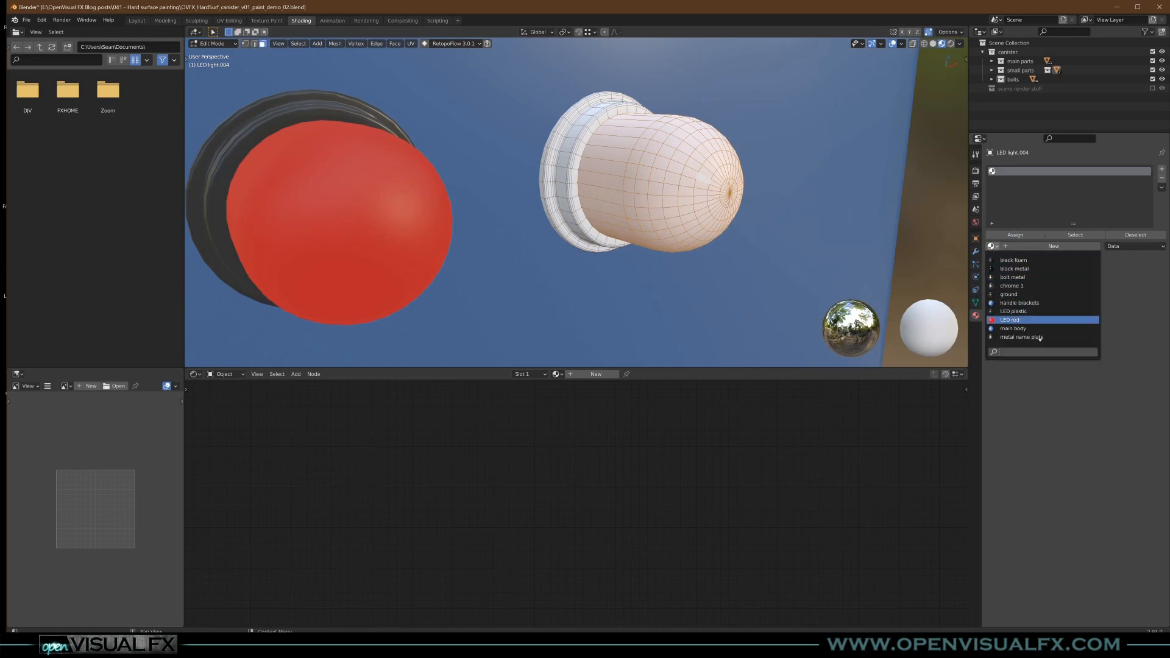
click(1030, 322)
- Invert the selection to the fourth LED's base ring, assign it a second slot with LED plastic, and return to Object Mode
key(ctrl+i)
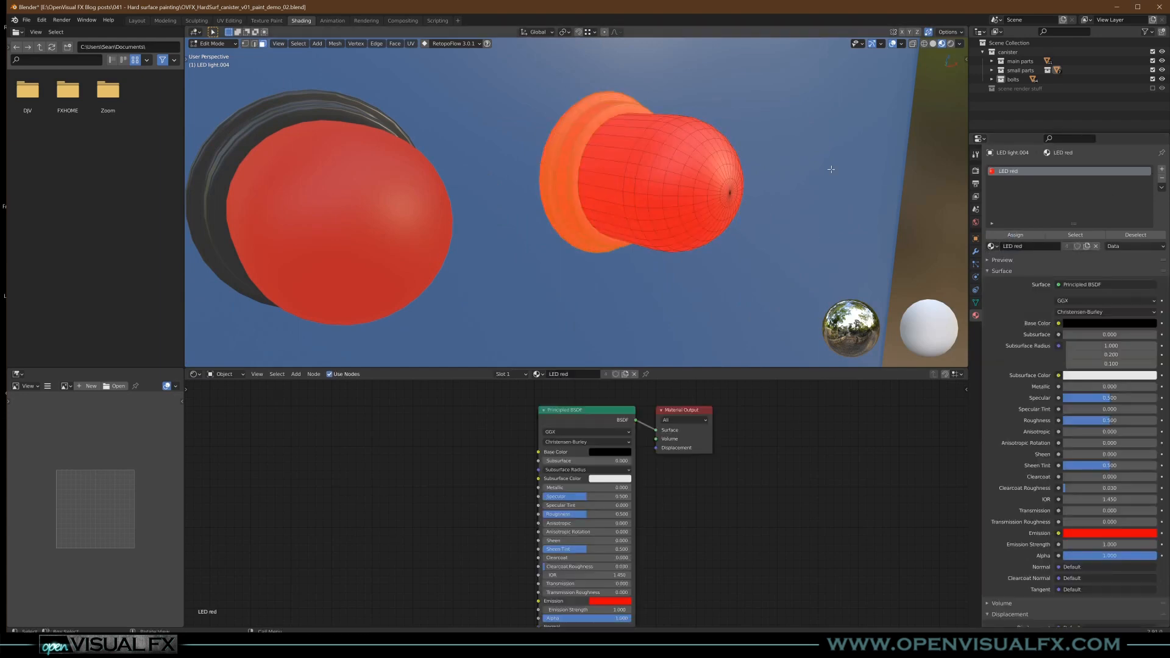
click(1162, 169)
click(1016, 234)
click(993, 247)
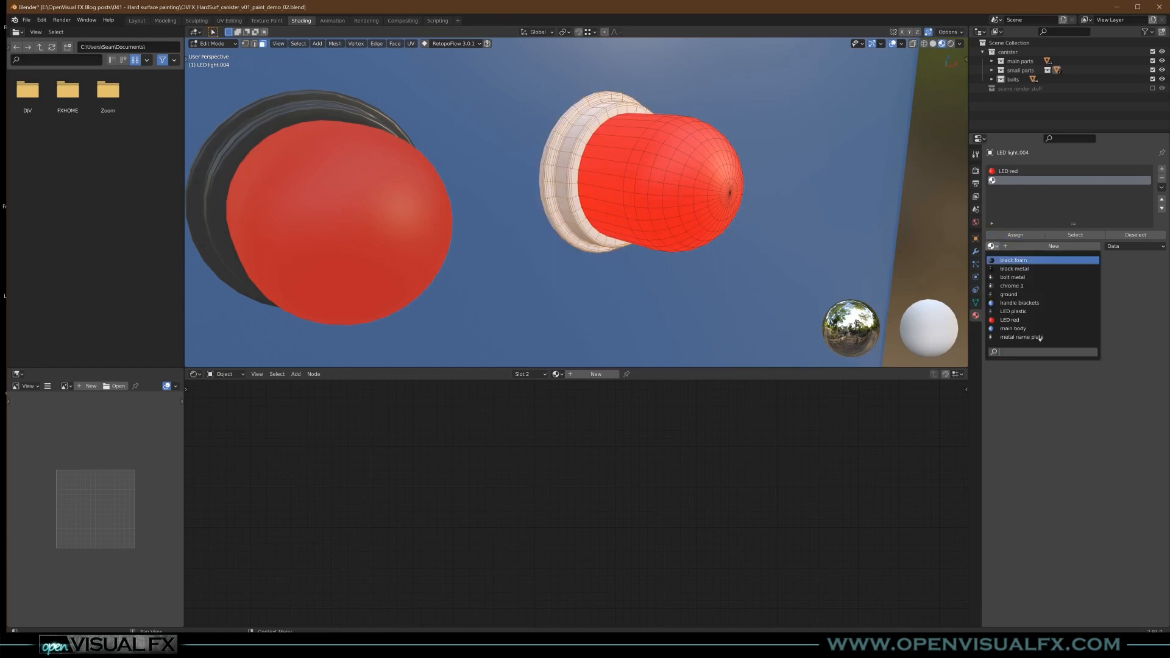
click(1014, 311)
key(Tab)
key(KP_Divide)
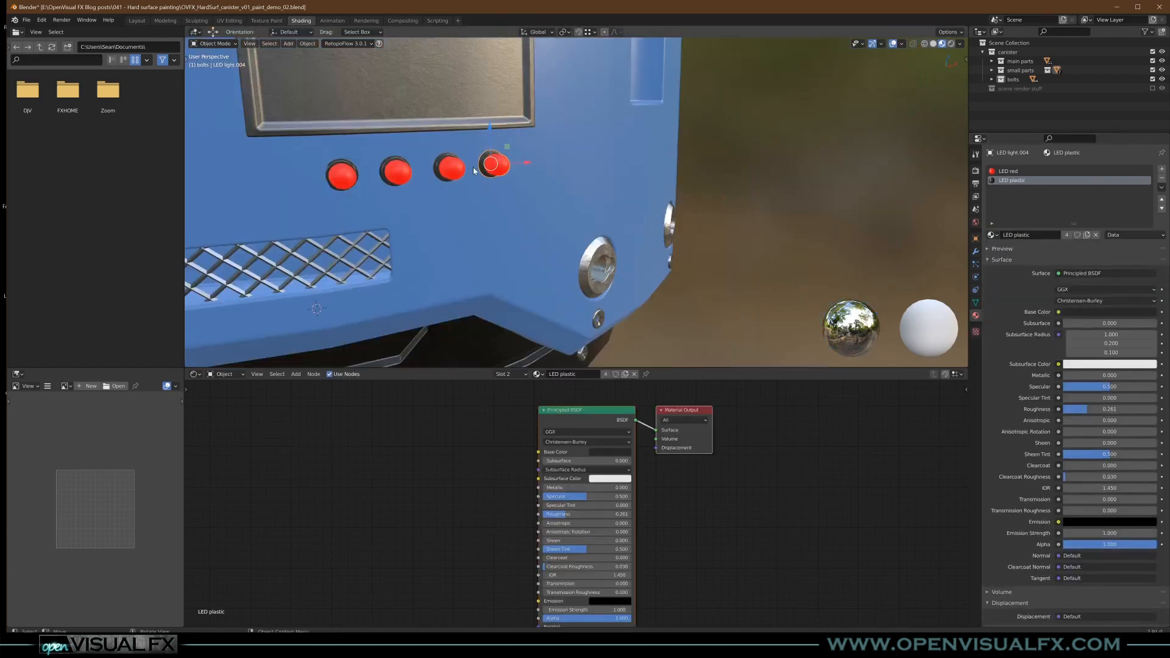
- Select the unshaded white dome below the canister's top cap and create a new material for it named brass dome
scroll(473, 170, down, 3)
middle_drag(470, 171, 594, 248)
scroll(687, 207, down, 3)
shift+middle_drag(558, 152, 671, 201)
click(604, 178)
middle_drag(529, 299, 533, 279)
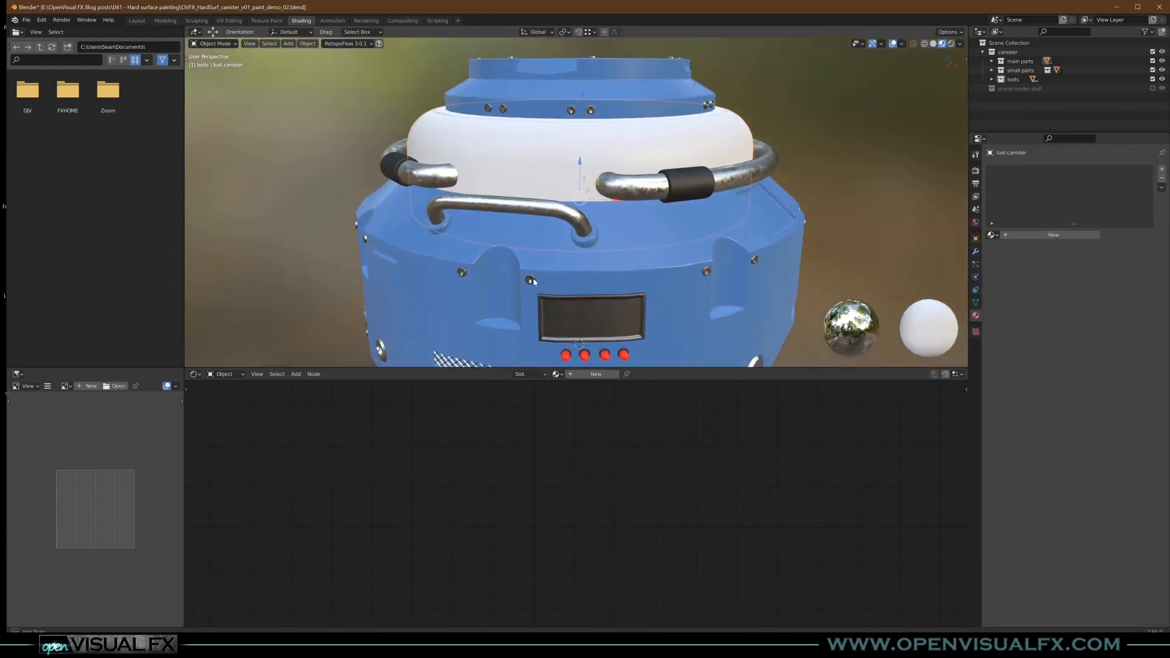
click(557, 375)
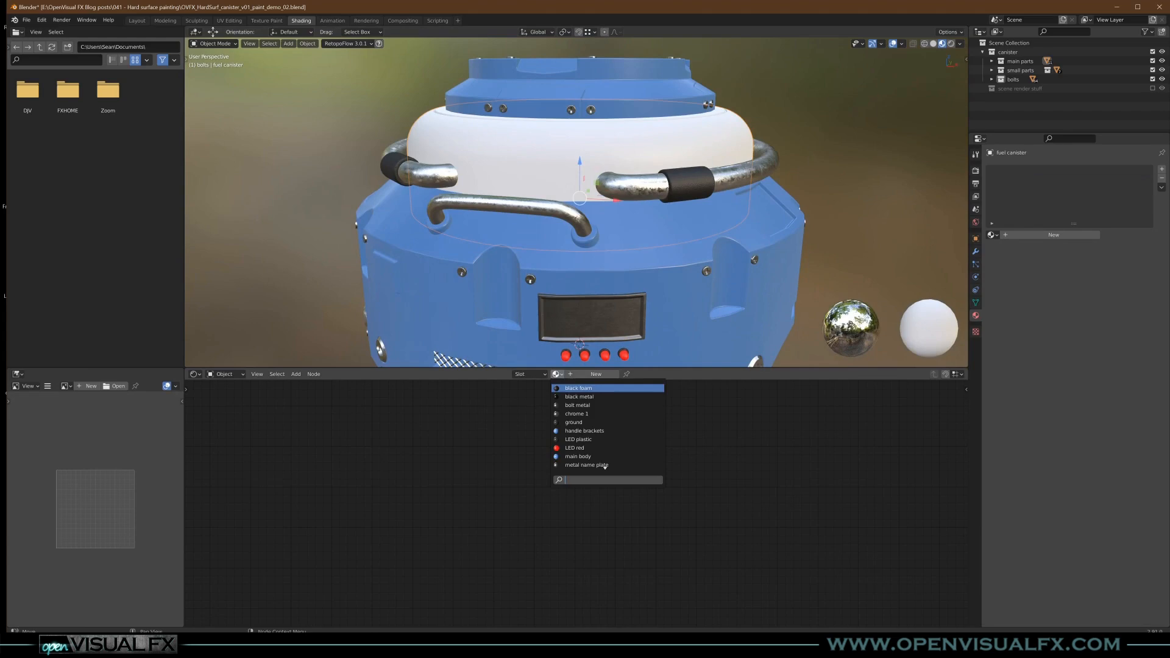
click(556, 375)
click(557, 375)
click(585, 374)
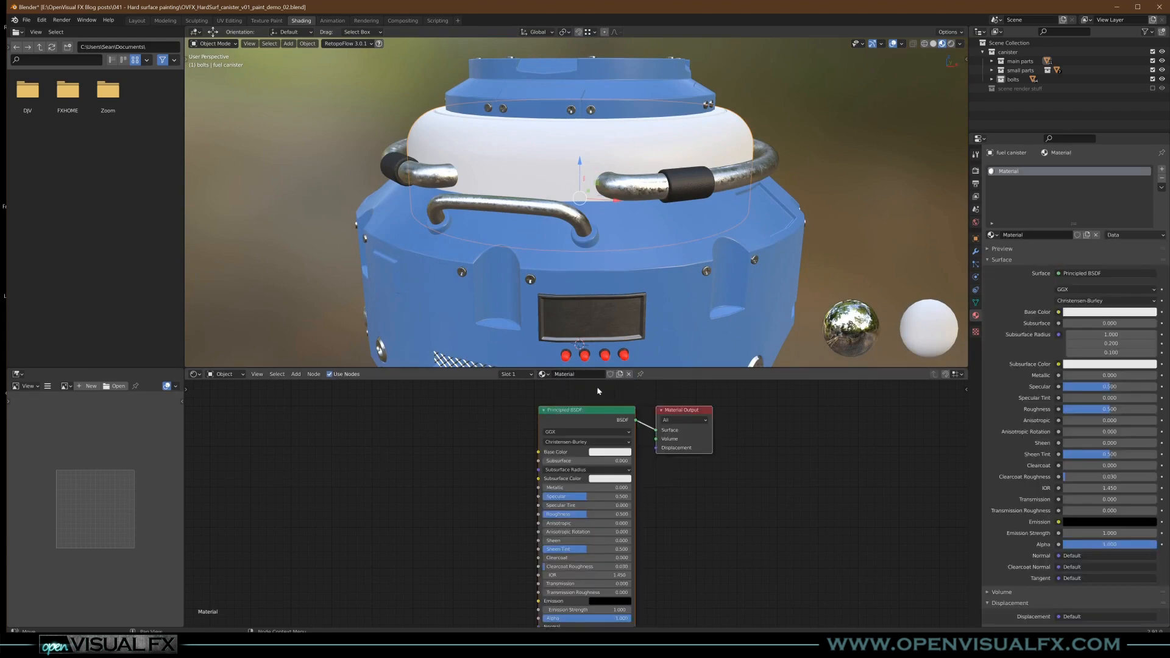
click(581, 376)
text(brass dome)
key(Return)
- Set the brass dome material's Metallic to 1.000 and its Base Color to a golden orange
drag(582, 487, 631, 488)
click(609, 453)
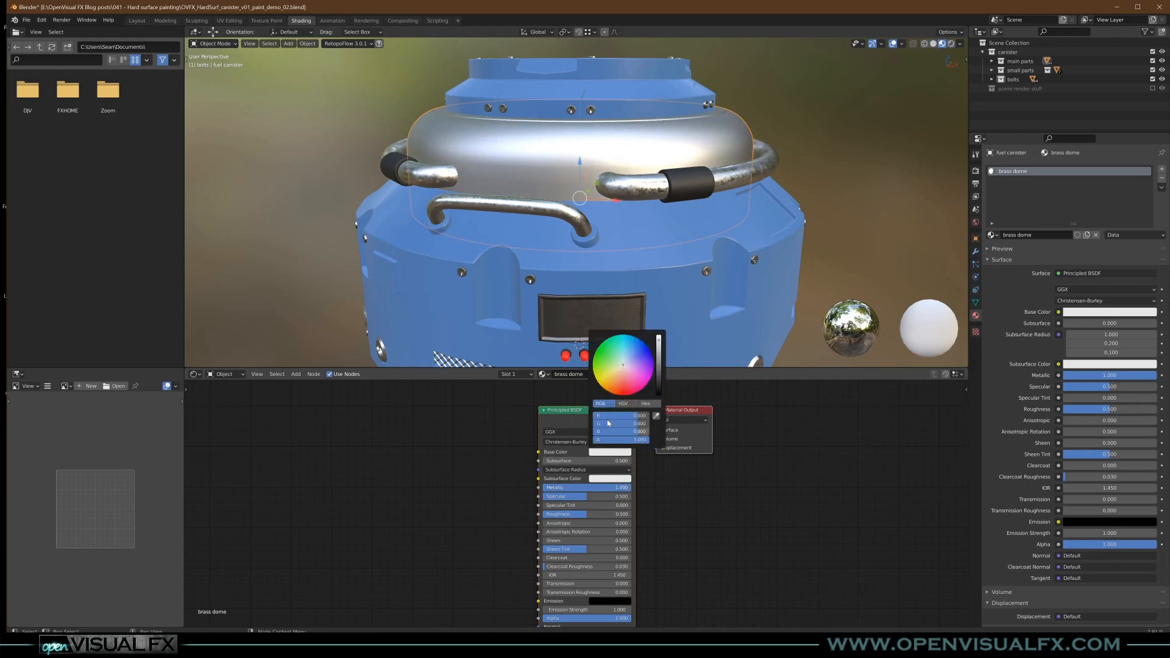
drag(631, 366, 611, 383)
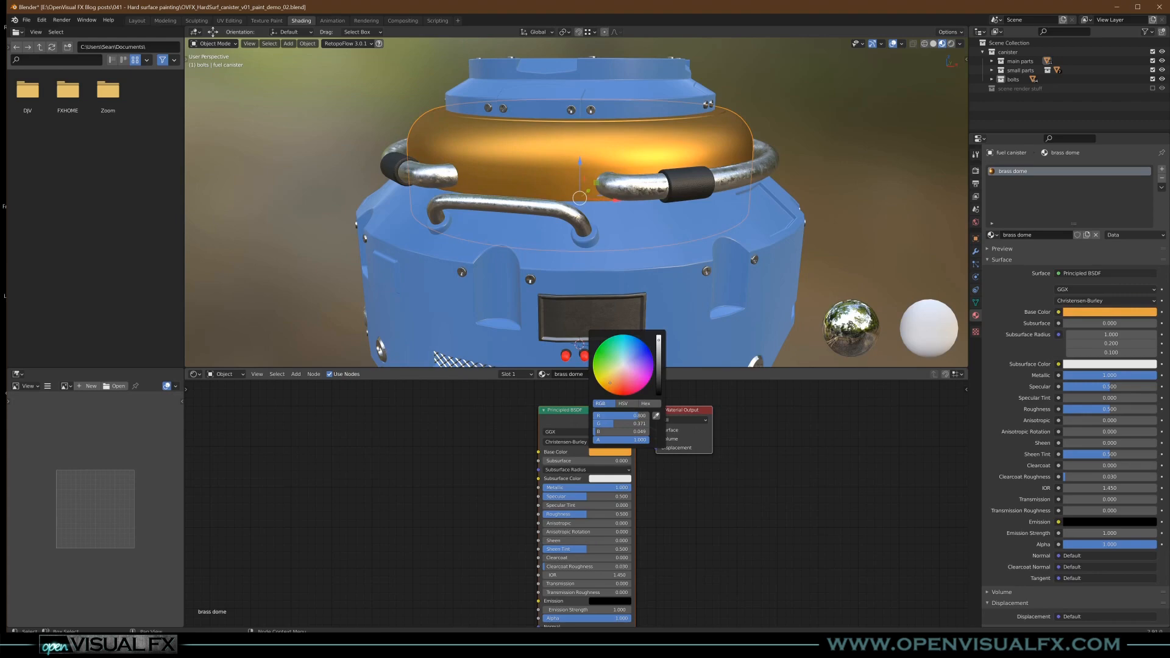
middle_drag(603, 236, 636, 267)
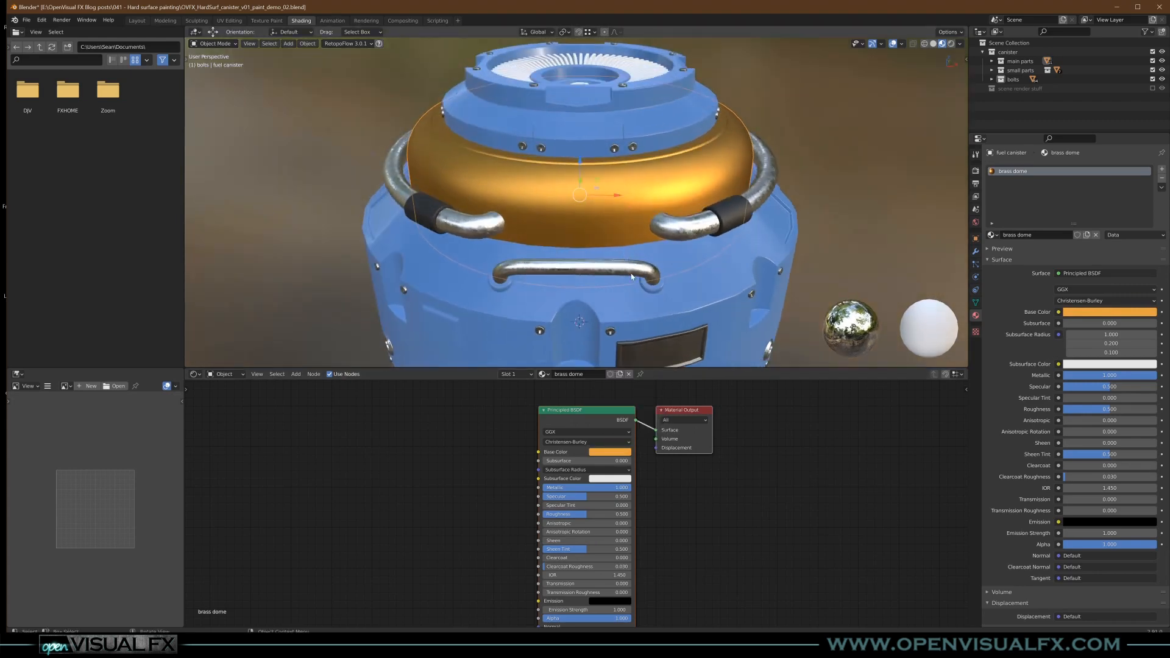
- Lower the brass dome material's Roughness to 0.264
middle_drag(495, 550, 520, 537)
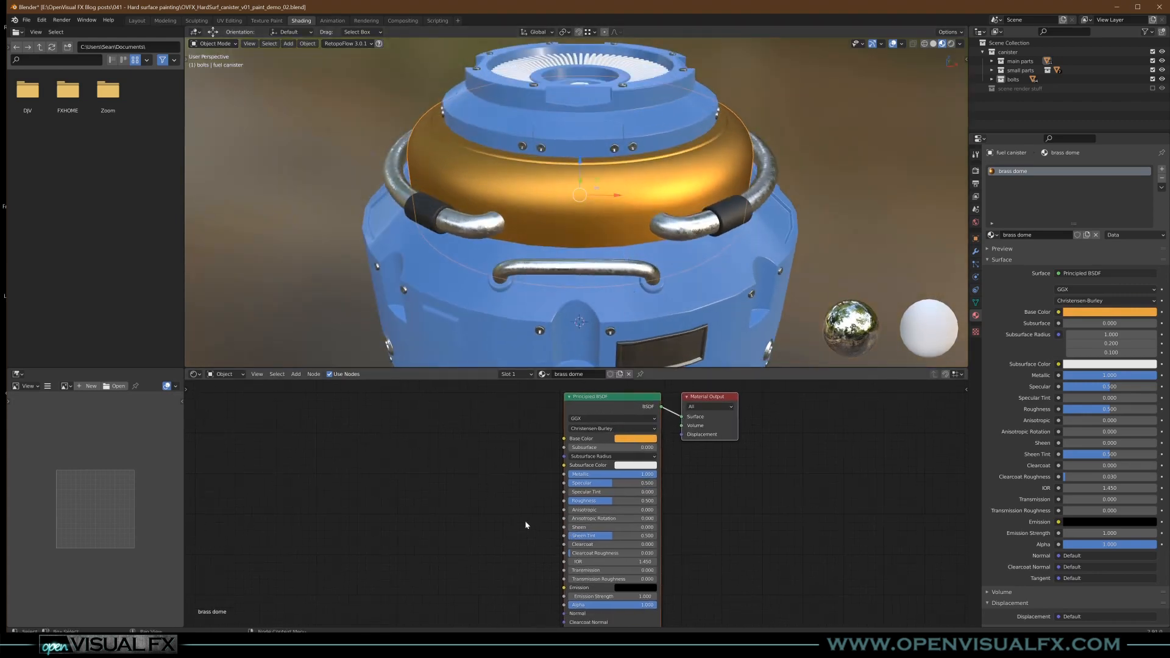
drag(606, 503, 591, 502)
mouse_move(540, 281)
middle_down()
mouse_move(546, 250)
mouse_move(549, 295)
middle_up()
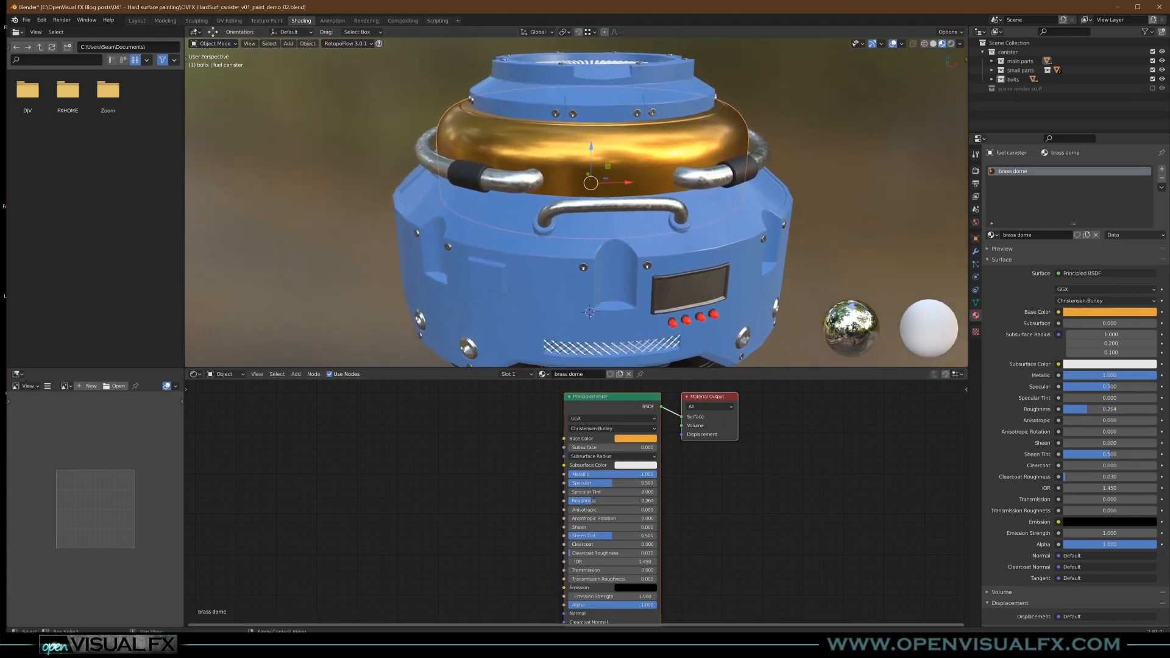
- Switch to the grunge texture folder in File Explorer and preview candidate images for the brass dome, including Grungemaps0088_M.jpg and Grungemaps0037_6_M.jpg
key(alt+Tab)
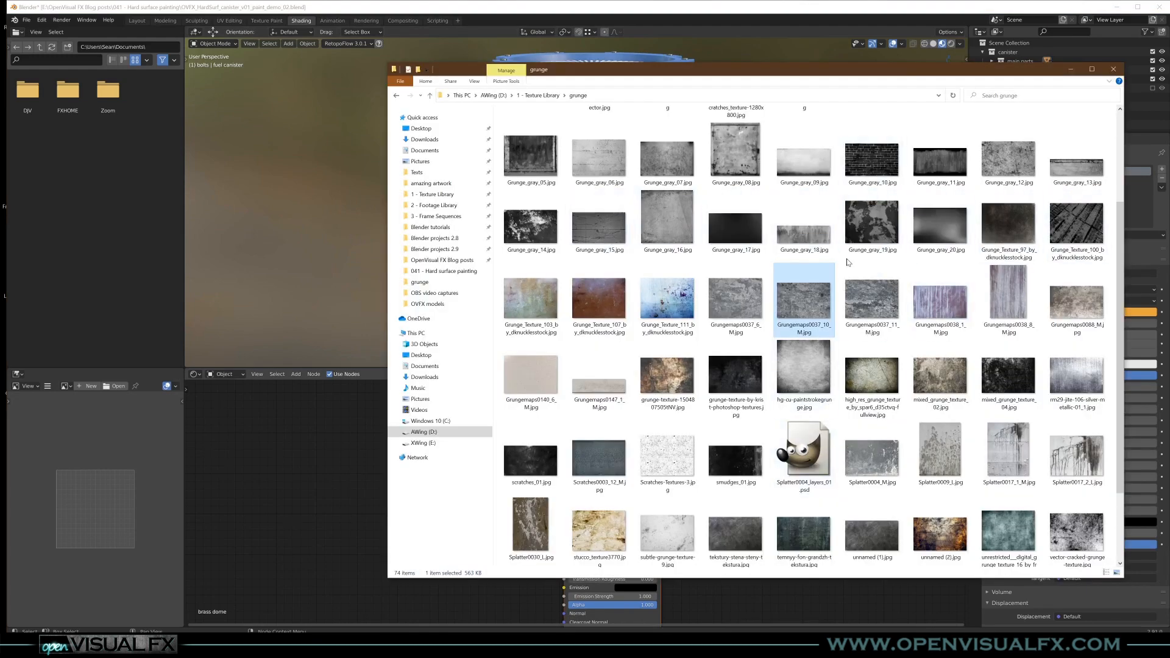
double_click(1085, 311)
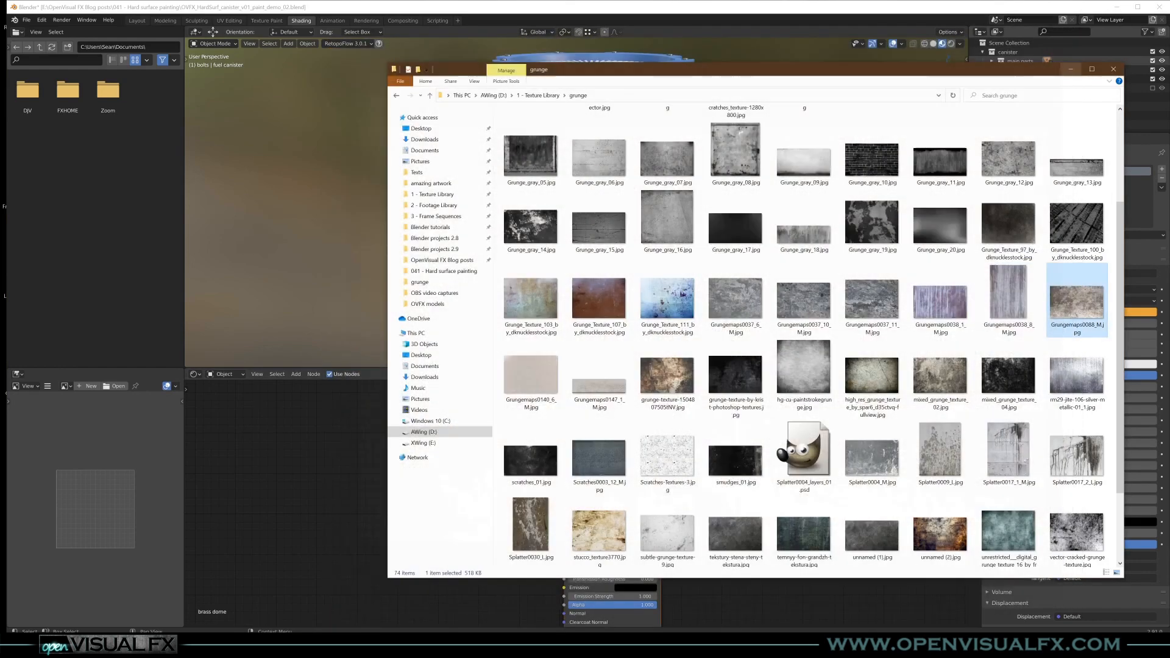
click(1070, 41)
double_click(885, 453)
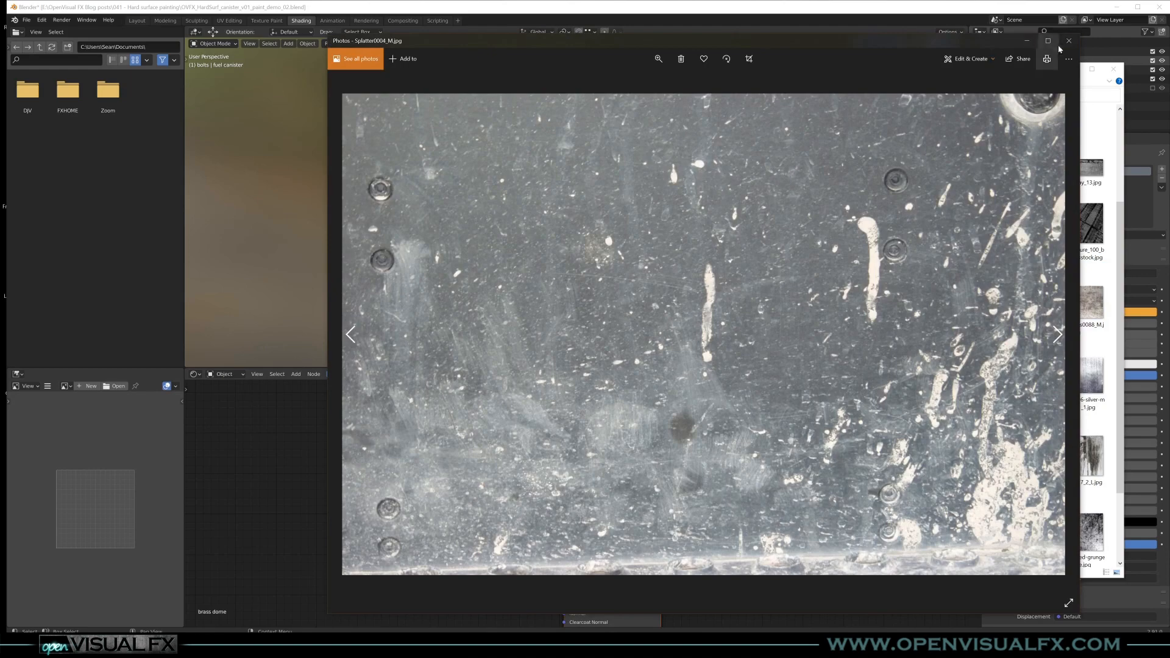
click(1068, 41)
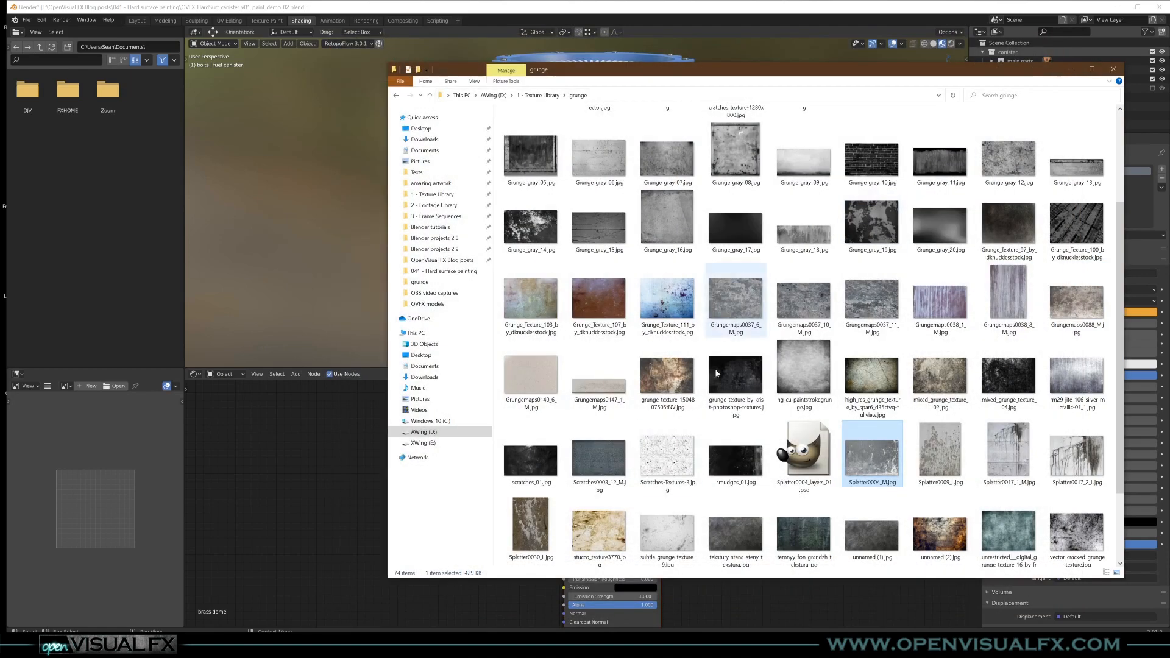
double_click(680, 526)
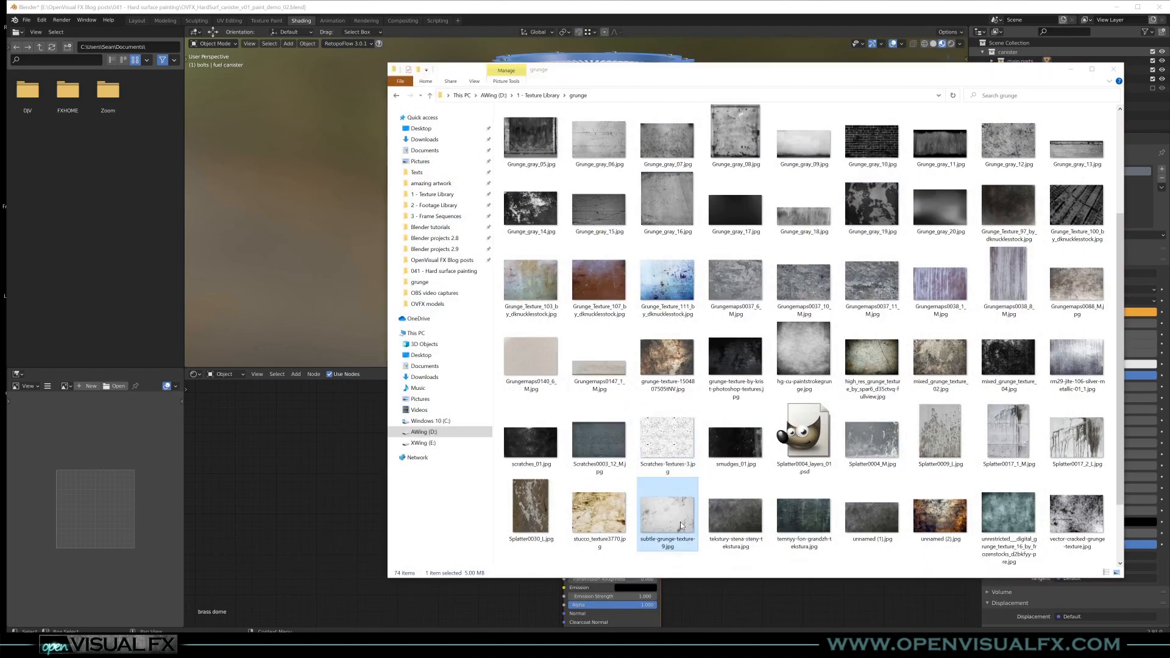
click(1070, 40)
click(1073, 316)
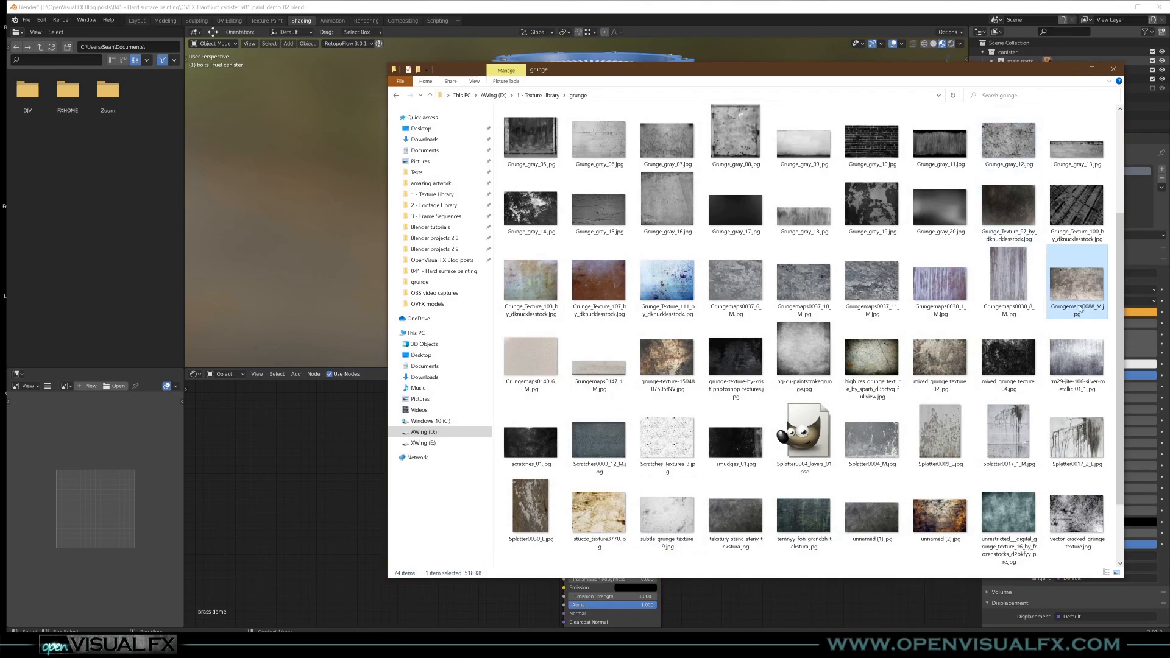
click(1009, 146)
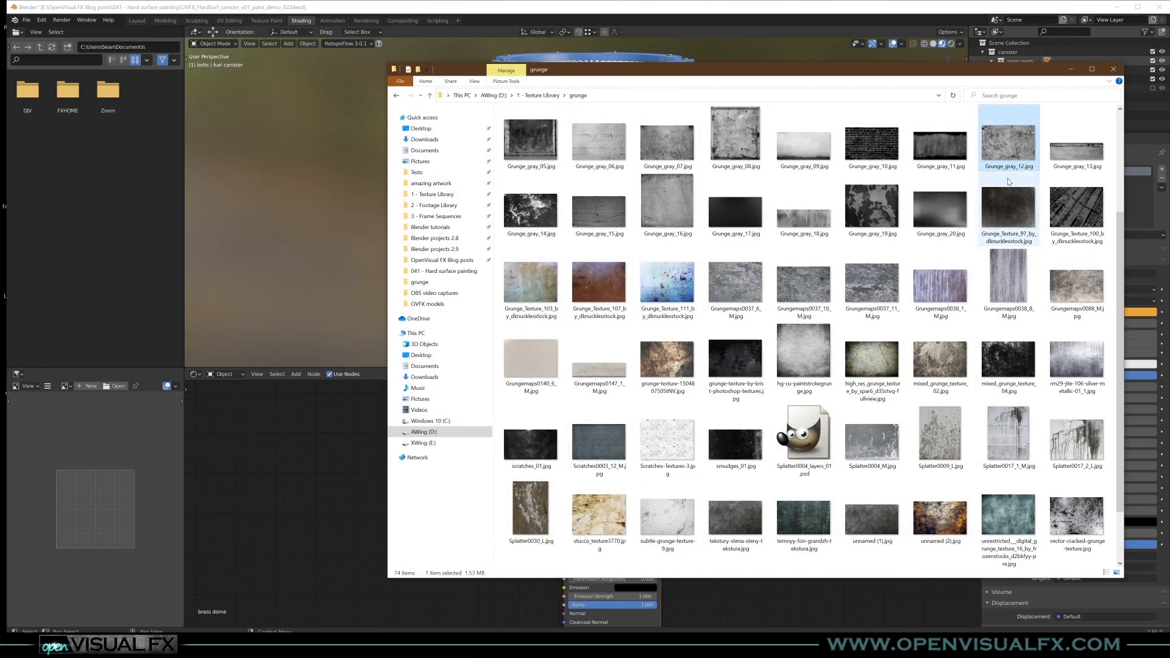
double_click(736, 285)
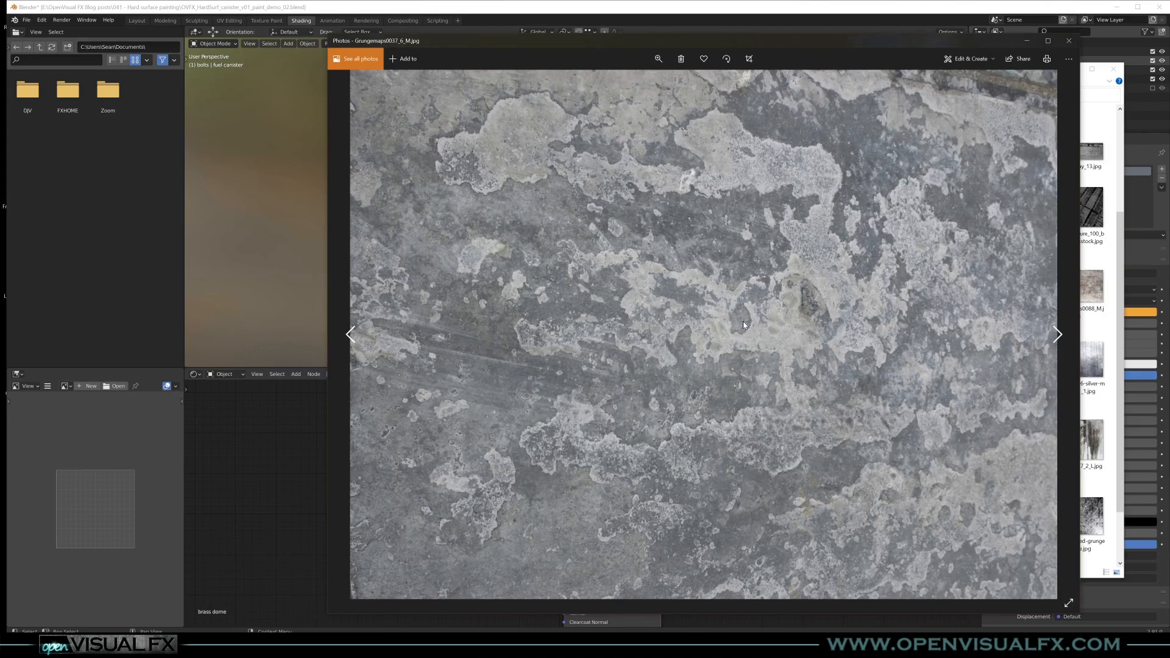
click(1068, 40)
- Bring Grungemaps0037_6_M.jpg into the brass dome material as an image texture and connect its Color to the shader's Roughness
drag(337, 517, 564, 504)
click(348, 472)
middle_drag(621, 162, 603, 258)
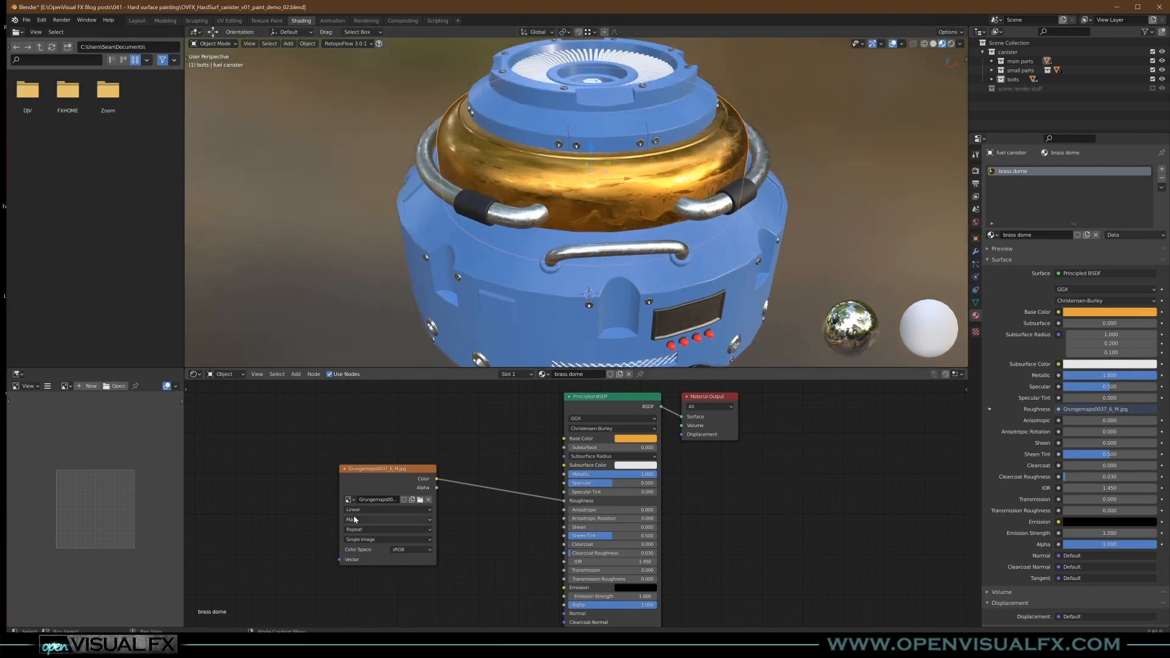
- Set the grunge image texture's projection to Box and add Mapping and Texture Coordinate nodes feeding its Vector input
click(389, 520)
click(360, 538)
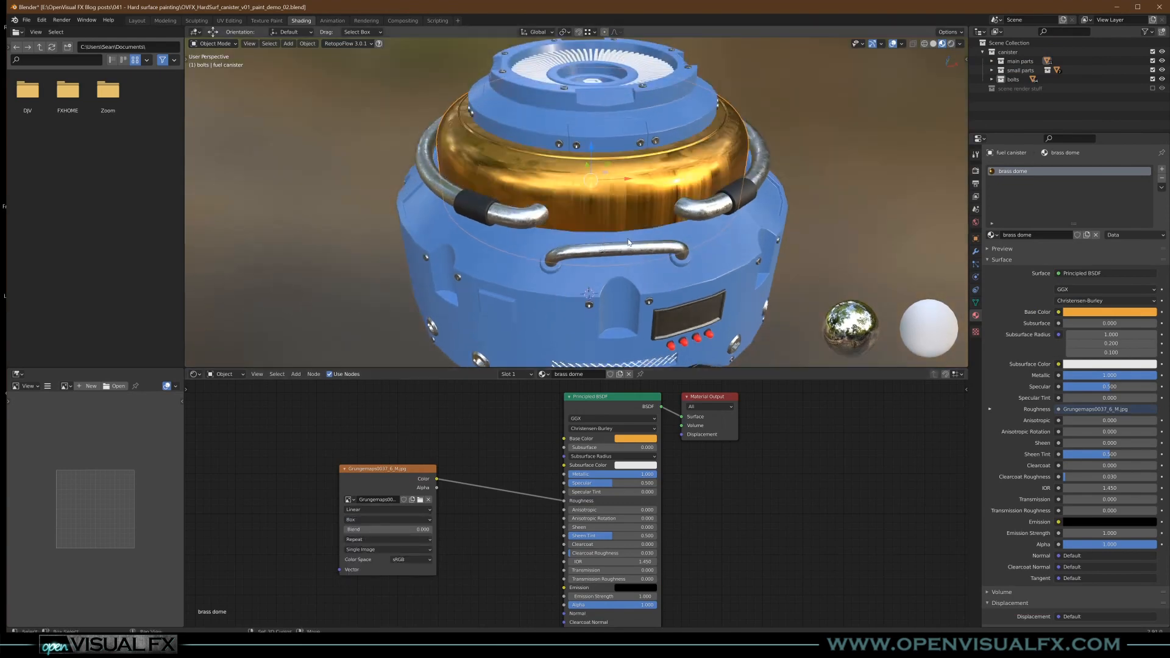
middle_drag(482, 332, 499, 334)
middle_drag(453, 411, 675, 373)
click(605, 433)
key(ctrl+t)
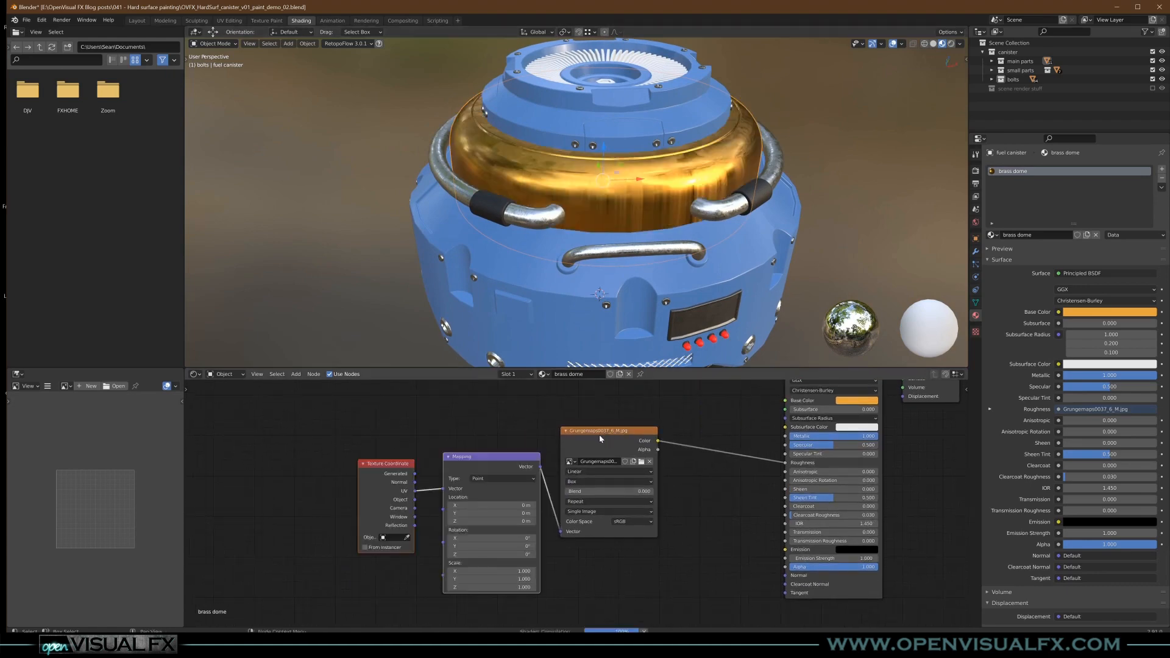
- Try Generated coordinates as the Mapping node's Vector input, and settle on the Texture Coordinate node's Object output
middle_drag(611, 244, 577, 270)
scroll(573, 243, up, 5)
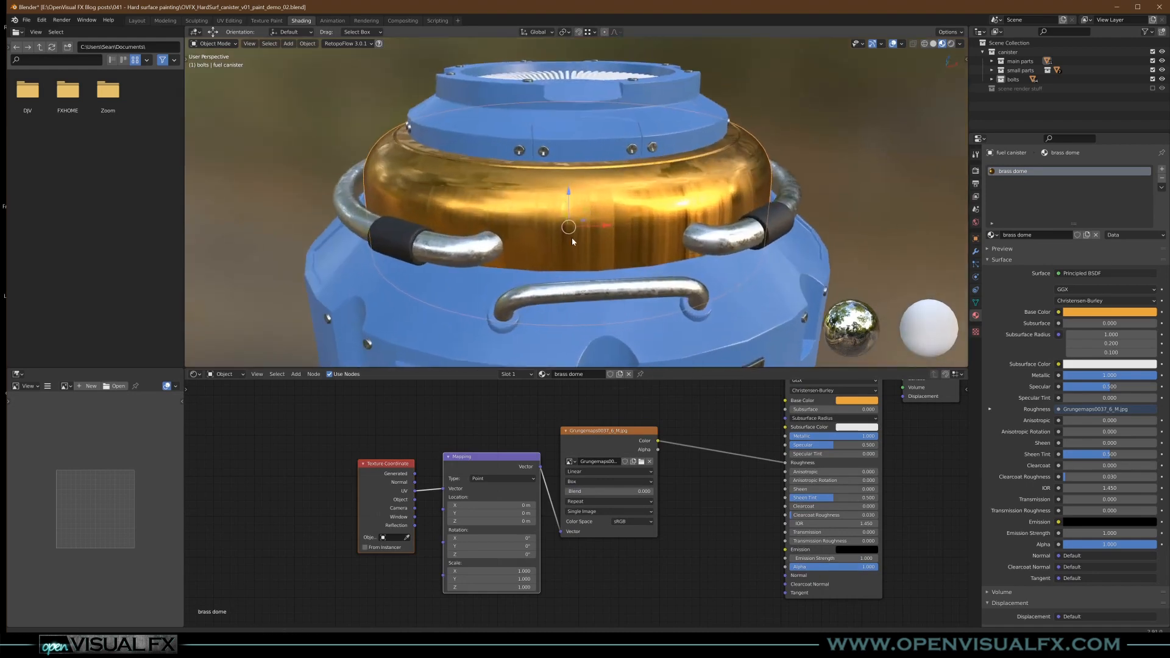
drag(414, 474, 444, 488)
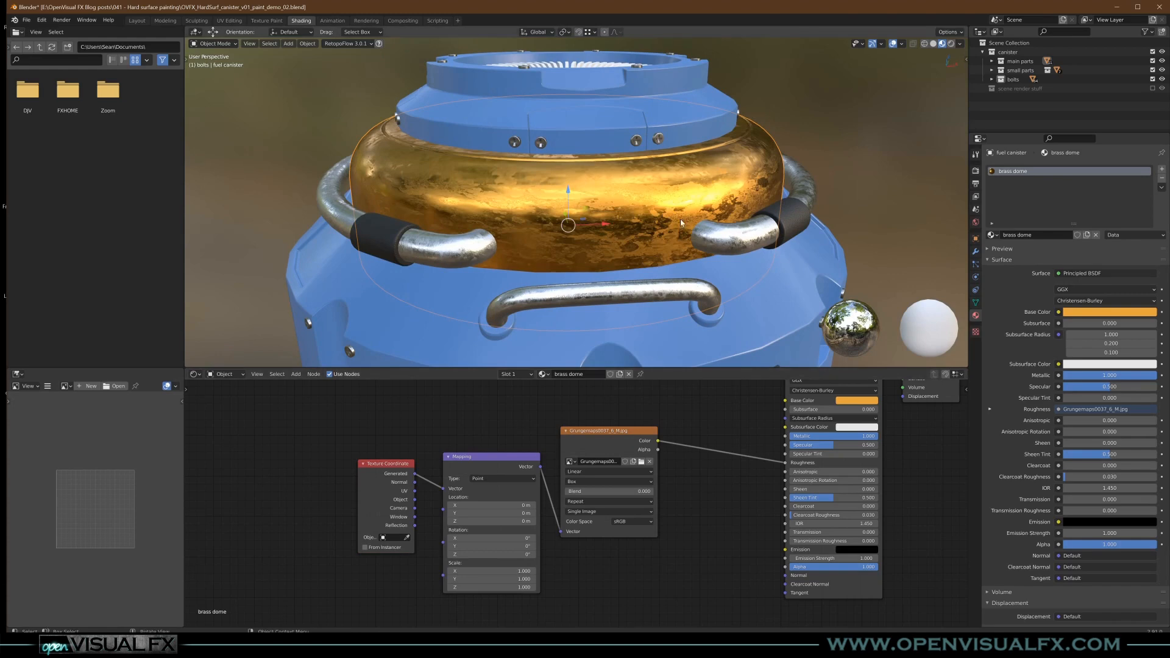
middle_drag(681, 219, 652, 215)
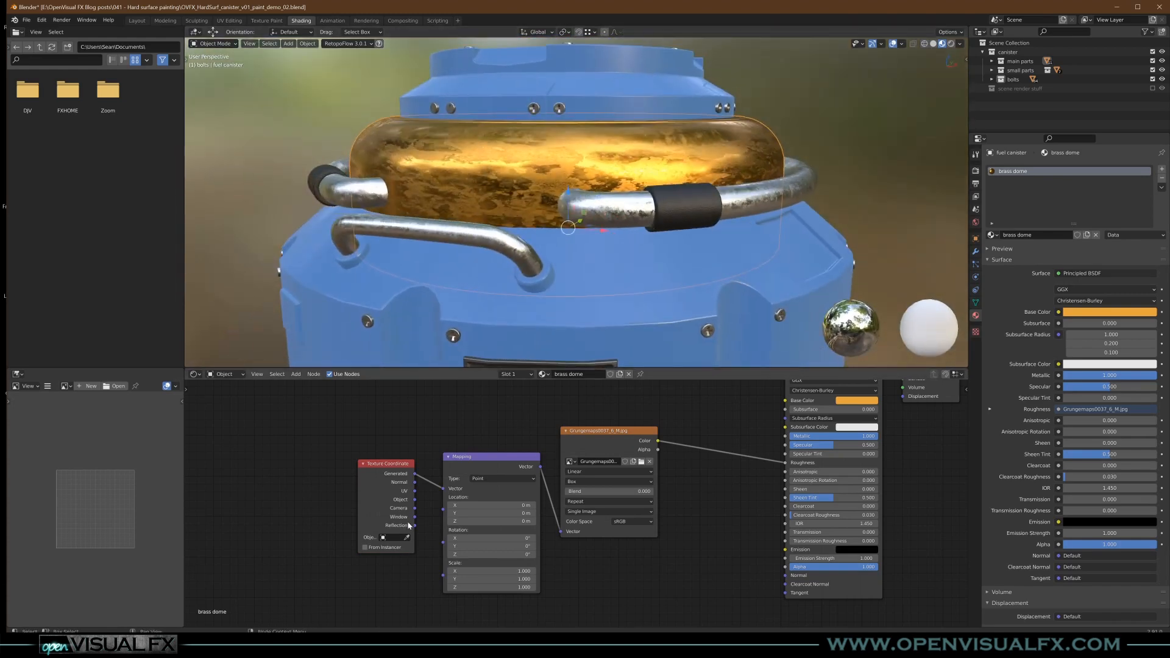
drag(445, 492, 446, 493)
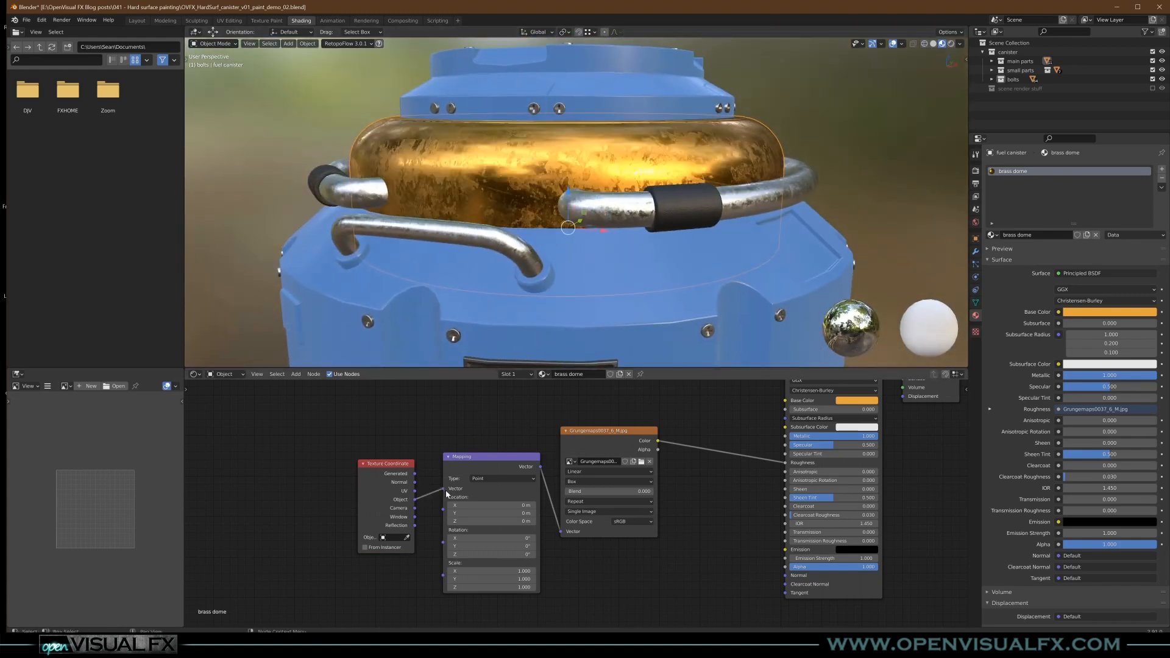
- Raise the grunge image texture's box-projection Blend to 0.170 to soften the seams on the brass dome
middle_drag(567, 341, 586, 276)
scroll(634, 230, up, 6)
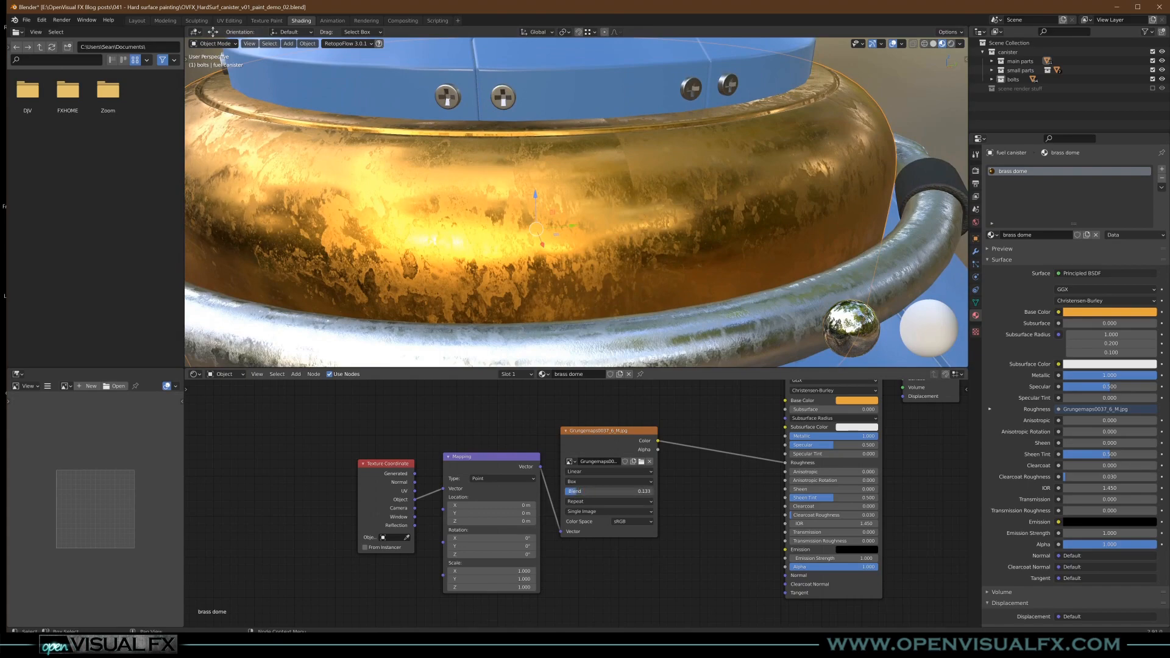
middle_drag(609, 274, 635, 250)
scroll(596, 238, down, 4)
scroll(636, 251, down, 1)
middle_drag(730, 492, 645, 512)
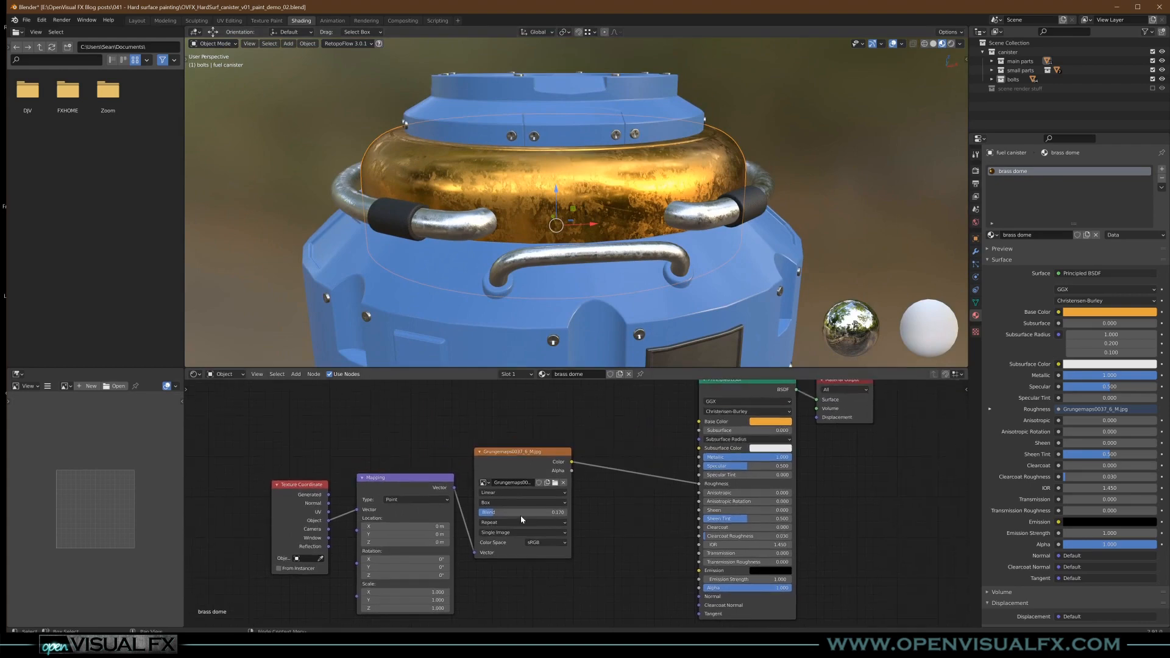
- Move the Texture Coordinate, Mapping and grunge image nodes away from the shader to make room for another node
drag(311, 503, 268, 479)
drag(391, 478, 351, 447)
drag(535, 453, 492, 464)
middle_drag(492, 463, 586, 507)
- Insert a ColorRamp node on the link between the grunge image's Color and the shader's Roughness
key(shift+a)
mouse_move(728, 429)
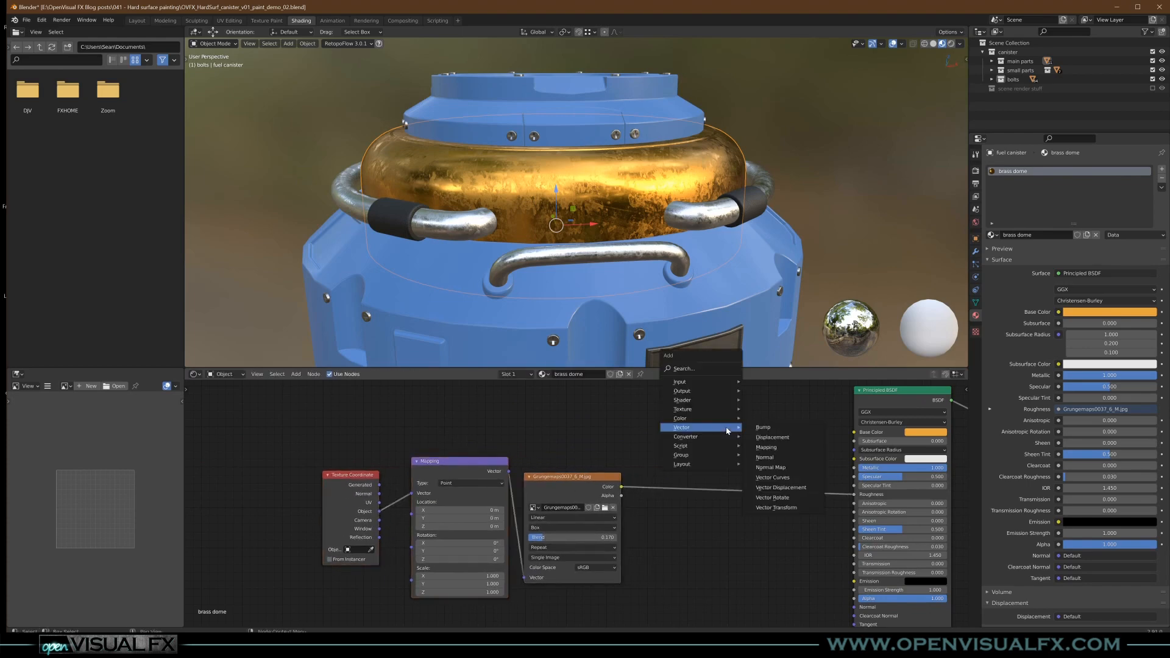
mouse_move(689, 436)
click(771, 457)
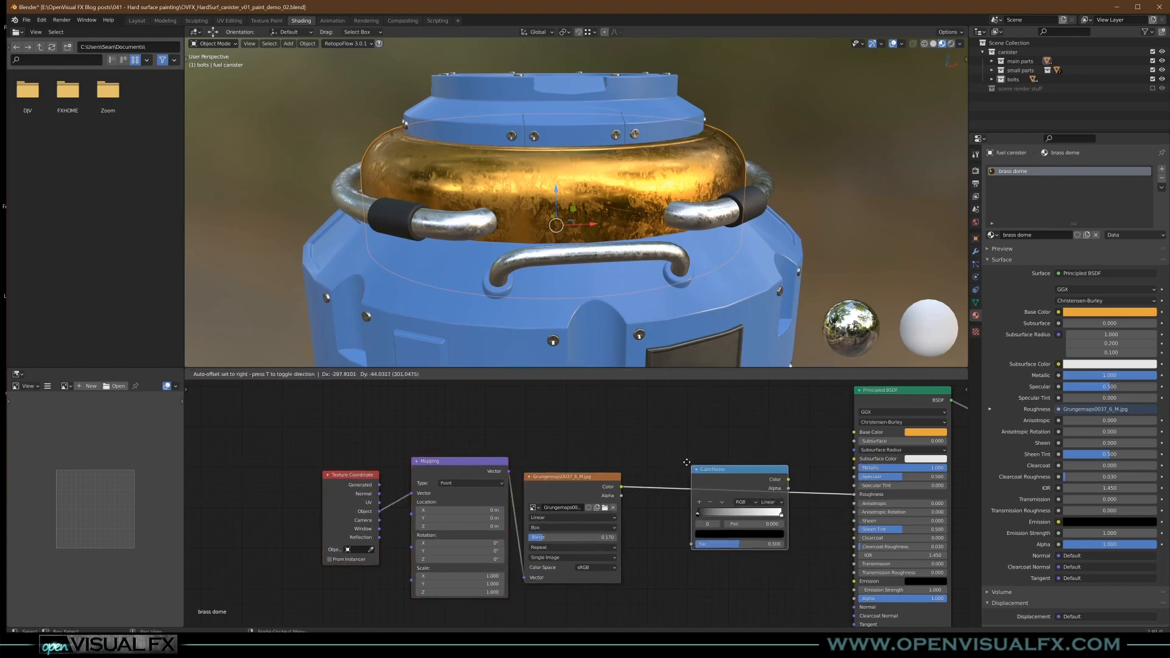
click(761, 463)
- Lighten the ColorRamp's black stop to a dark grey to raise the brass dome's minimum roughness
shift+middle_drag(689, 317, 616, 317)
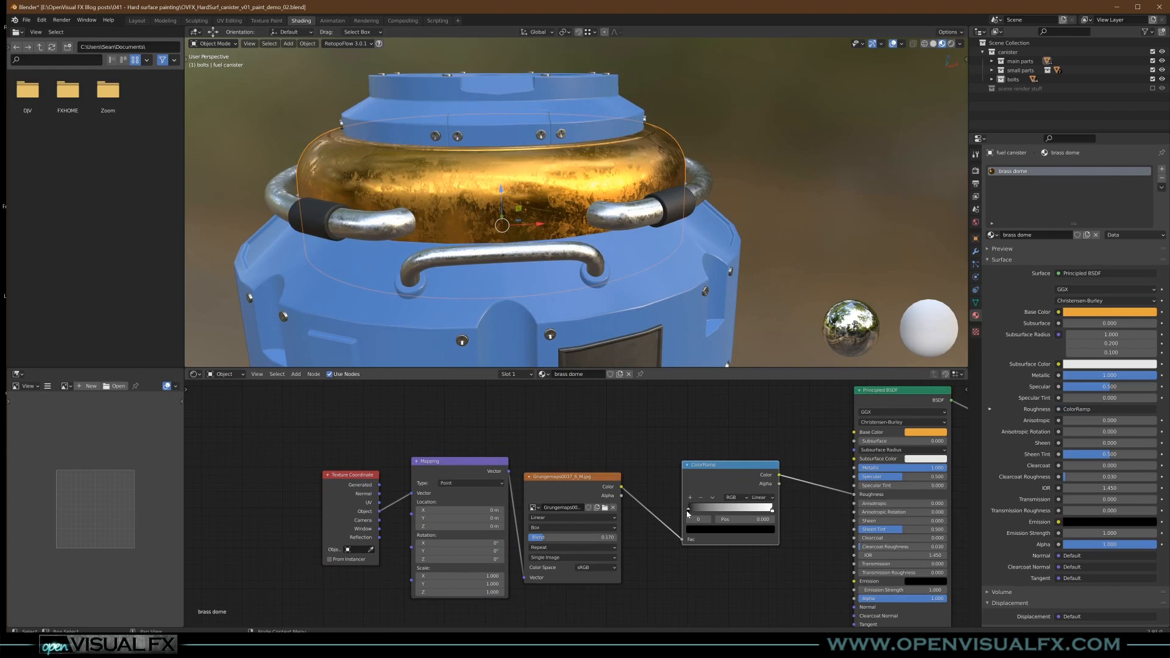
click(715, 534)
drag(757, 473, 756, 449)
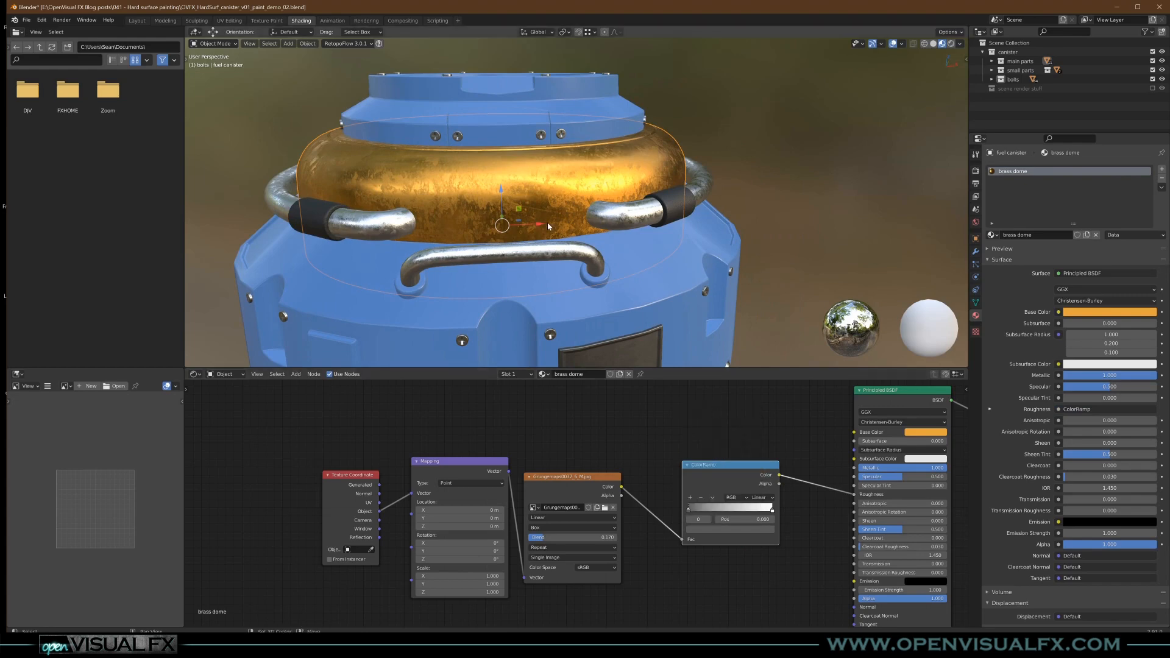
scroll(547, 222, up, 3)
- Add a Bump node, feeding the grunge image's Color into its Height and its Normal output into the shader's Normal
middle_drag(740, 507, 659, 426)
key(shift+a)
mouse_move(651, 523)
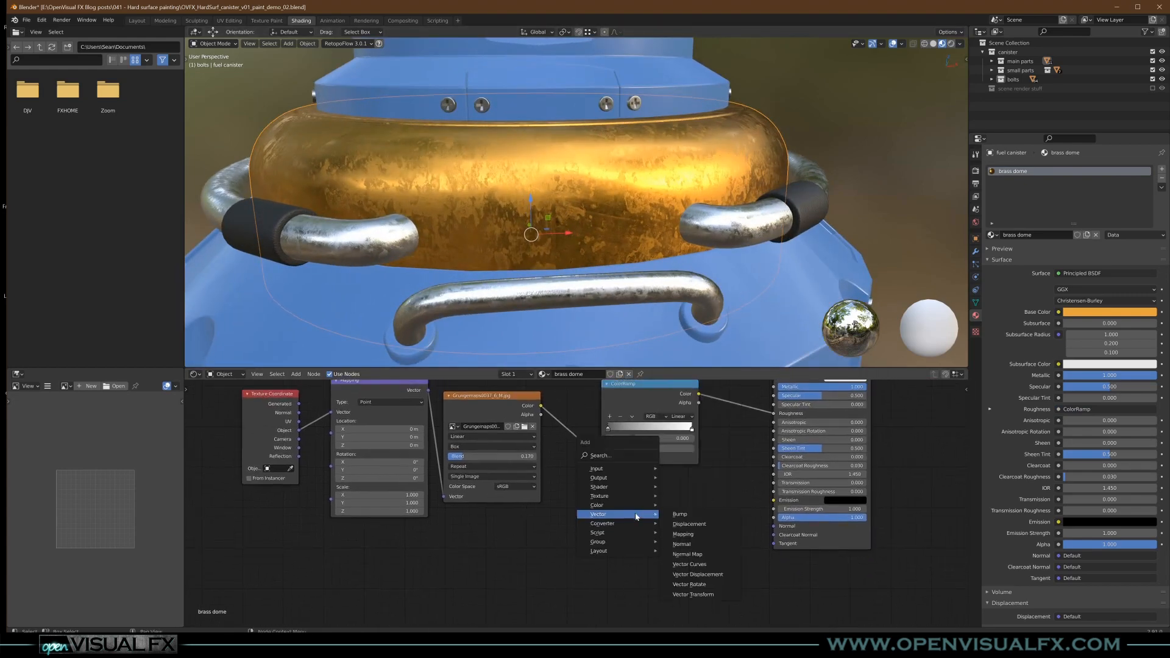
click(677, 514)
drag(646, 541, 650, 547)
drag(707, 507, 775, 526)
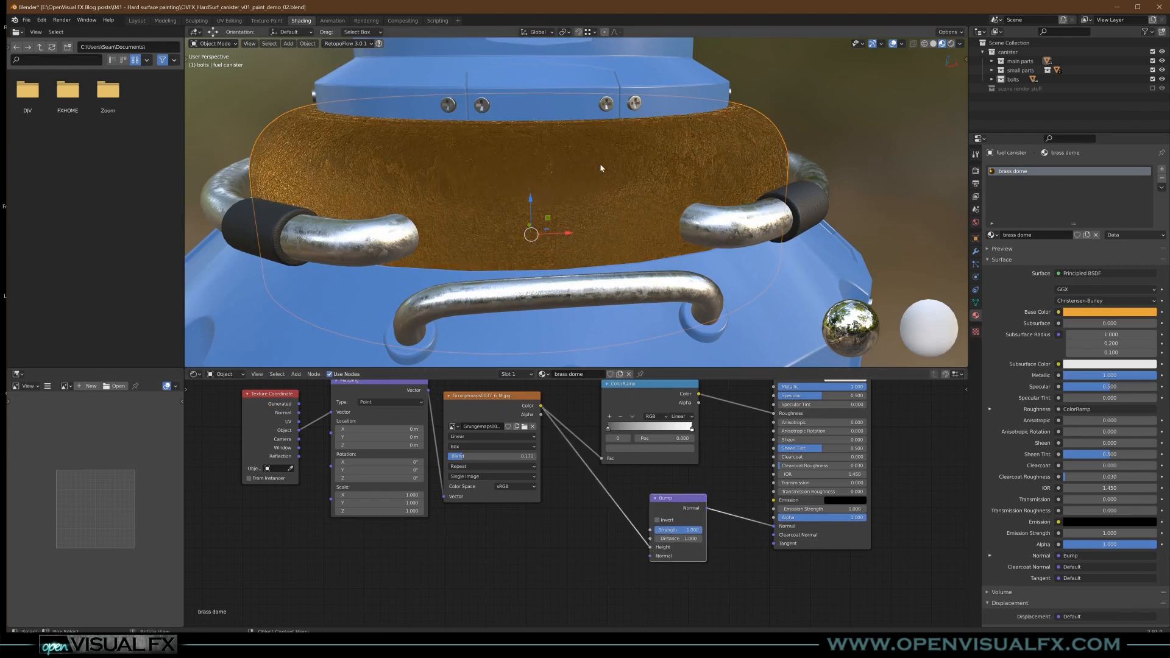
- Try Bump Strength values of 0.1 and 0.03 on the brass dome
scroll(680, 540, up, 1)
double_click(679, 526)
text(.1)
key(Return)
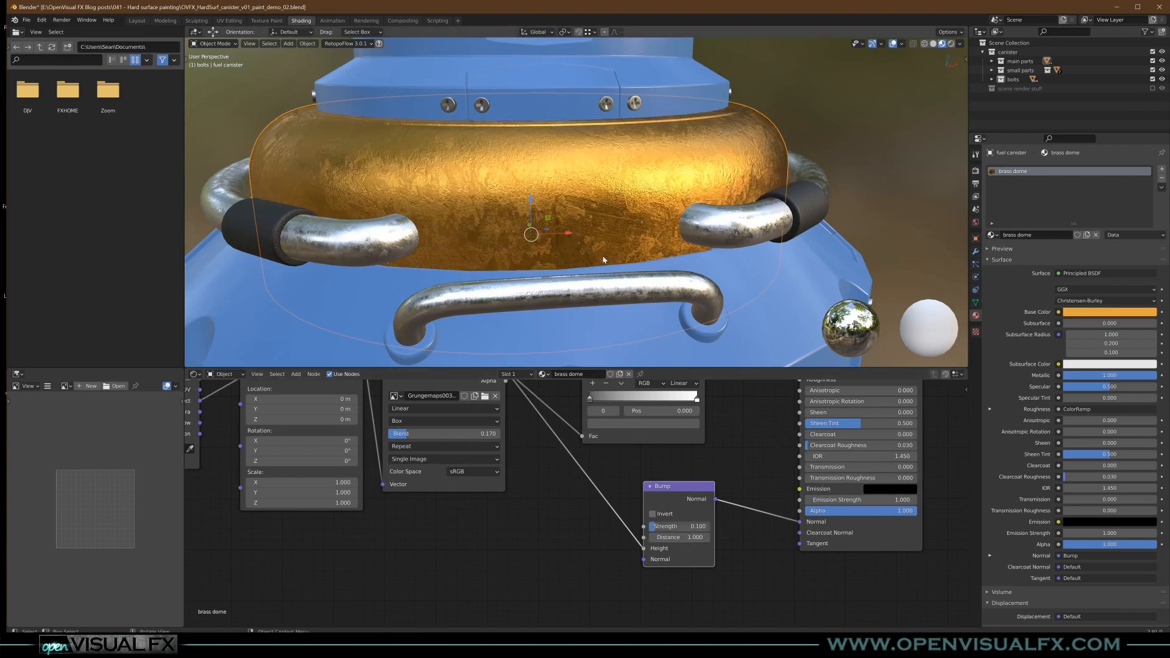
middle_drag(615, 295, 641, 253)
scroll(642, 250, up, 5)
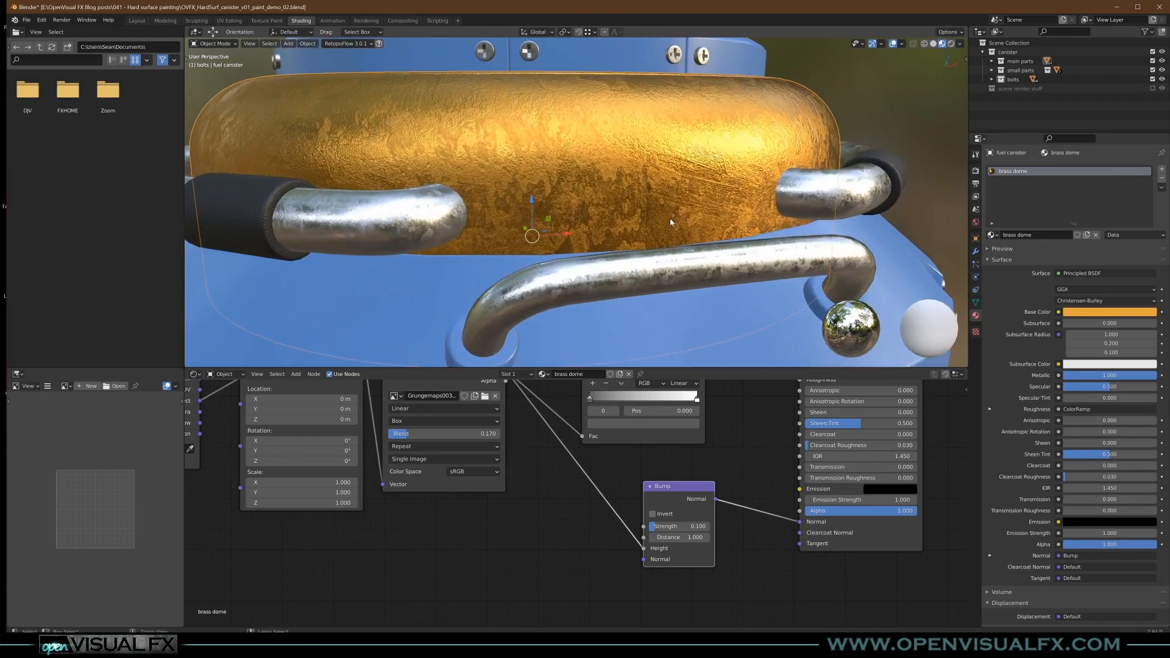
click(677, 526)
text(.03)
key(Return)
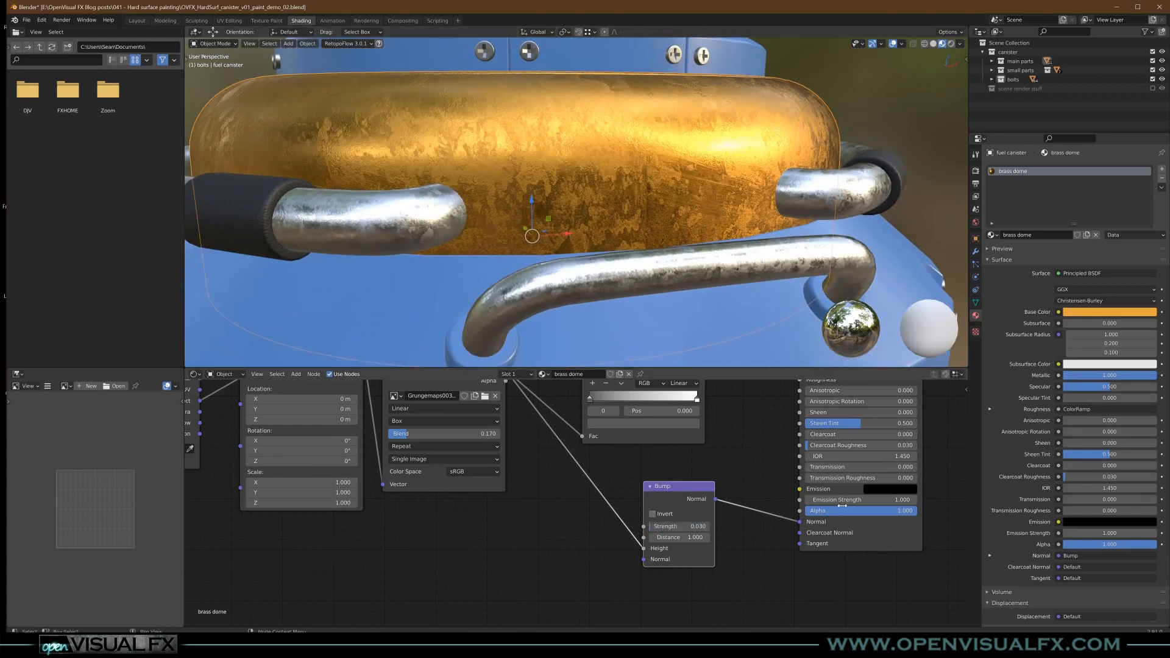
- Set the Bump Strength to 0.02 and inspect the brass dome's surface from several angles
click(673, 526)
text(.02)
key(Return)
scroll(679, 171, down, 5)
scroll(679, 171, up, 5)
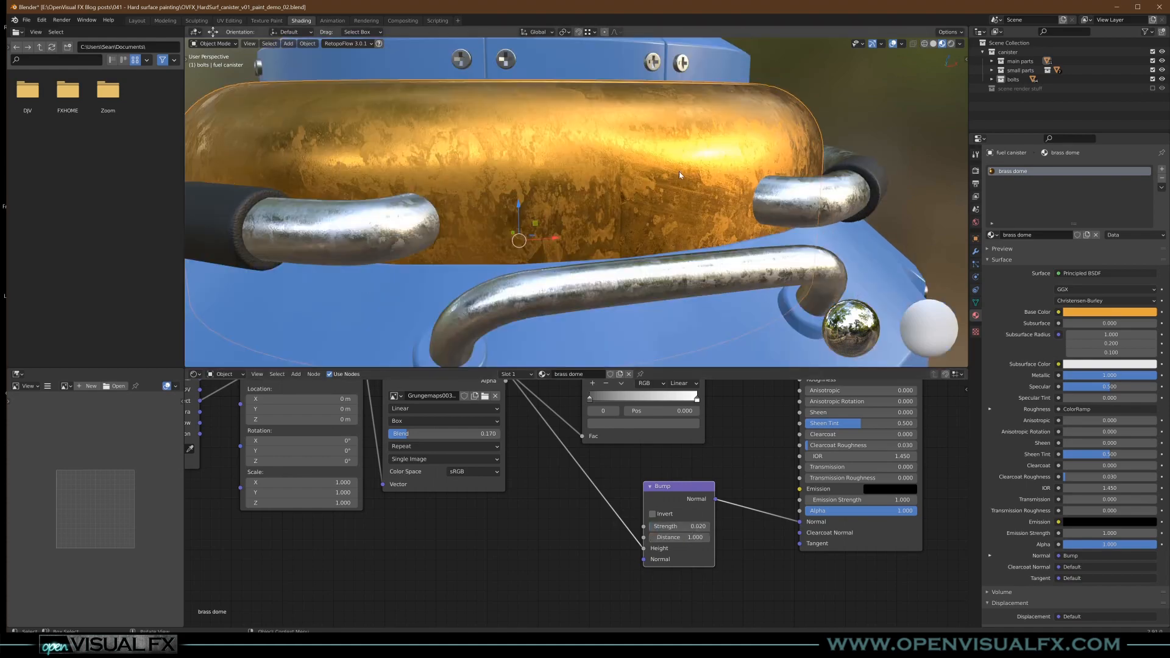
scroll(683, 163, down, 6)
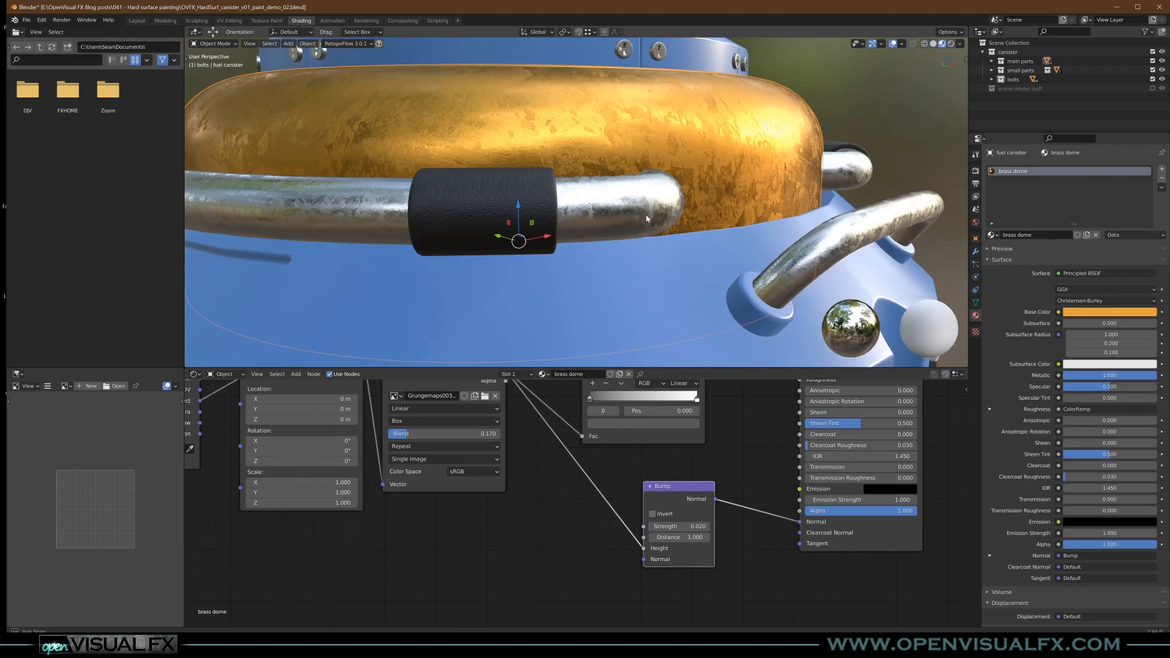
middle_drag(636, 229, 660, 252)
scroll(708, 548, down, 4)
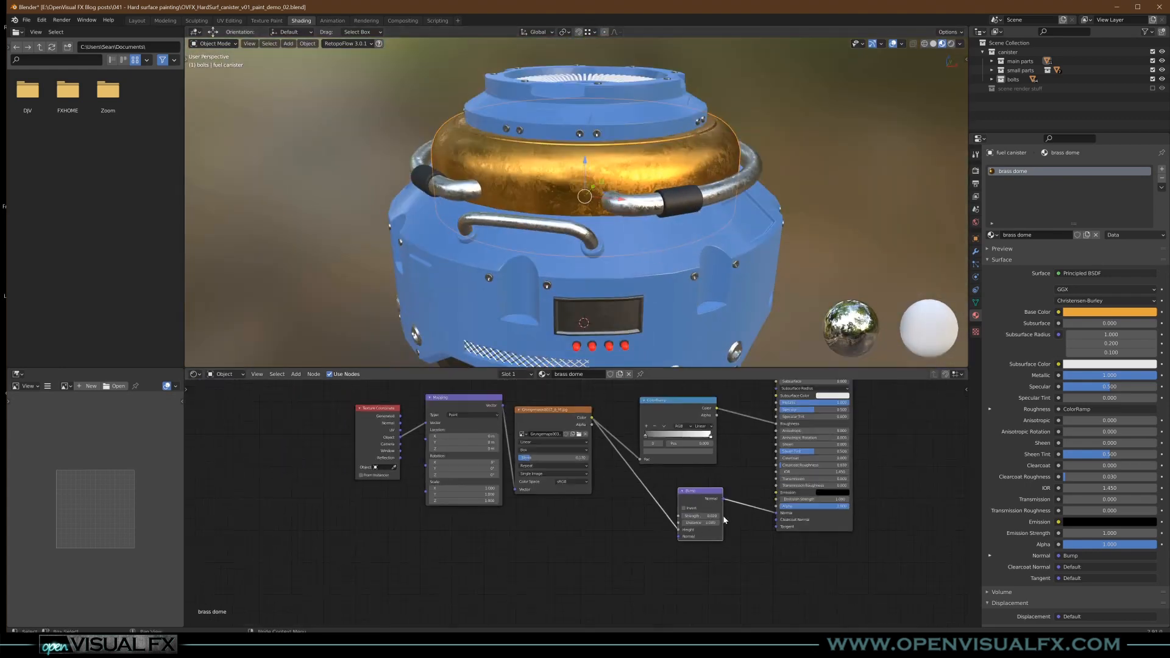
- Add an RGB node above the texture nodes and give it the same orange as the brass dome's Base Color
scroll(707, 548, up, 3)
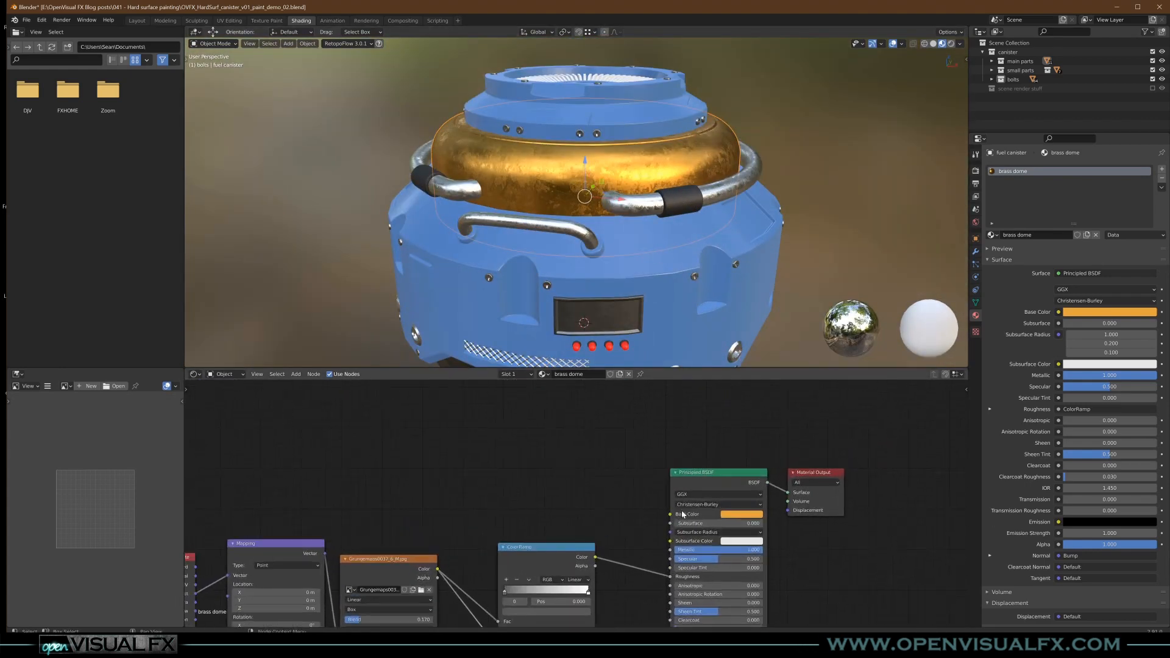
key(shift+a)
mouse_move(573, 410)
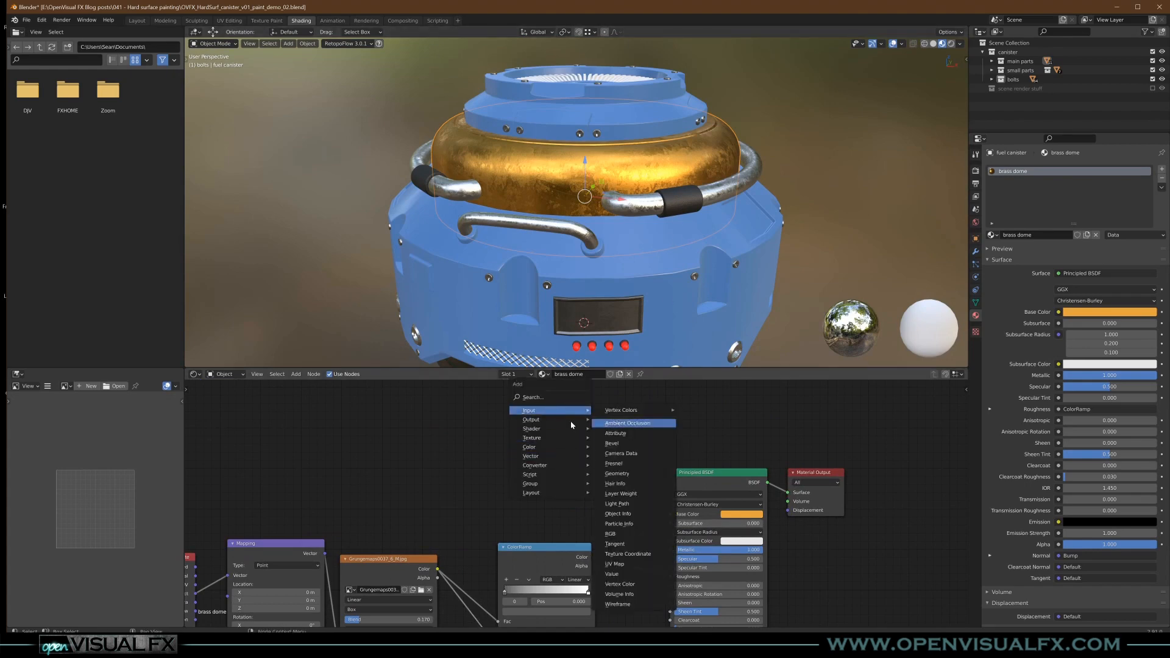
click(610, 534)
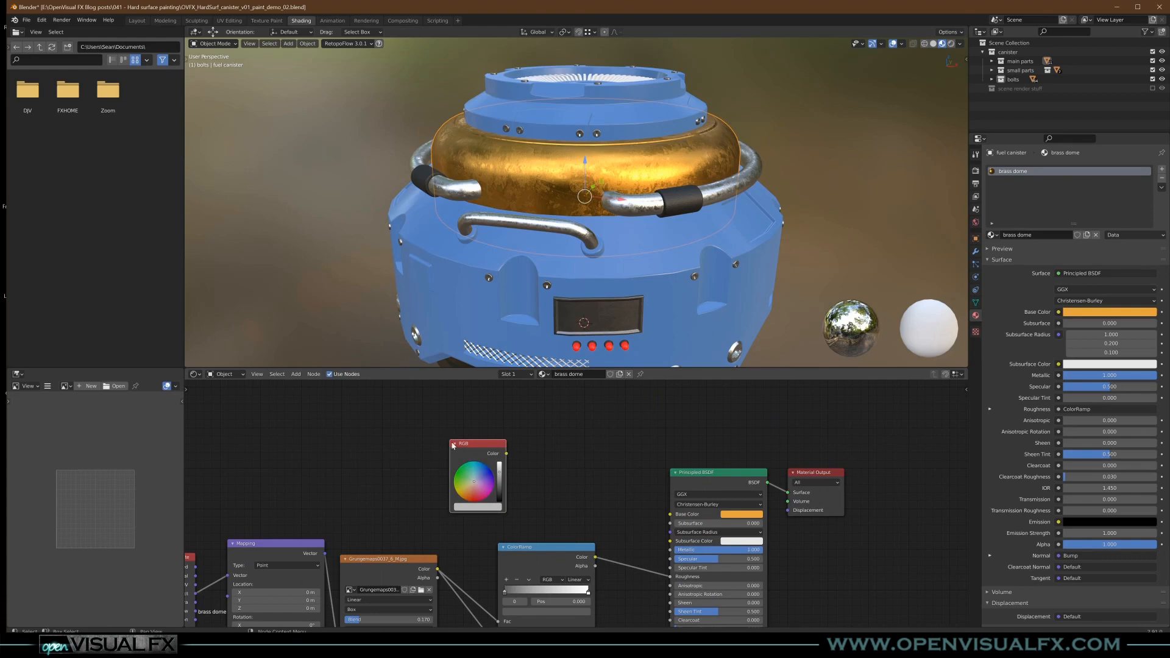
drag(486, 509, 486, 508)
drag(484, 443, 442, 435)
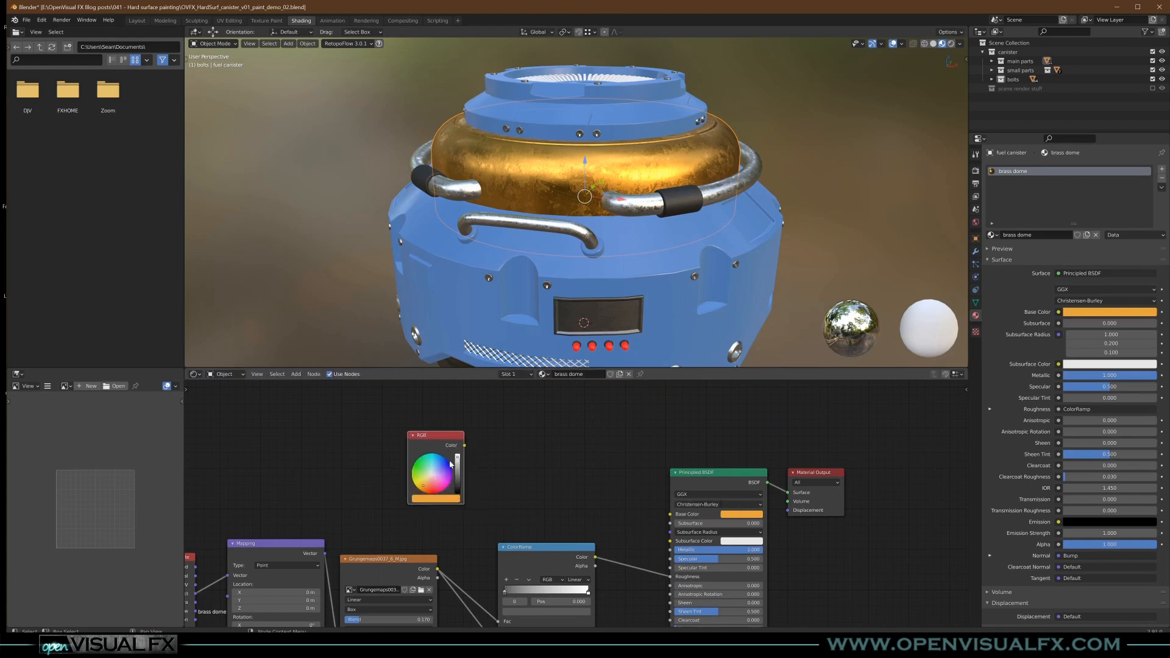
- Reduce the HSV saturation of the brass dome's Base Color for a paler brass tone
click(726, 514)
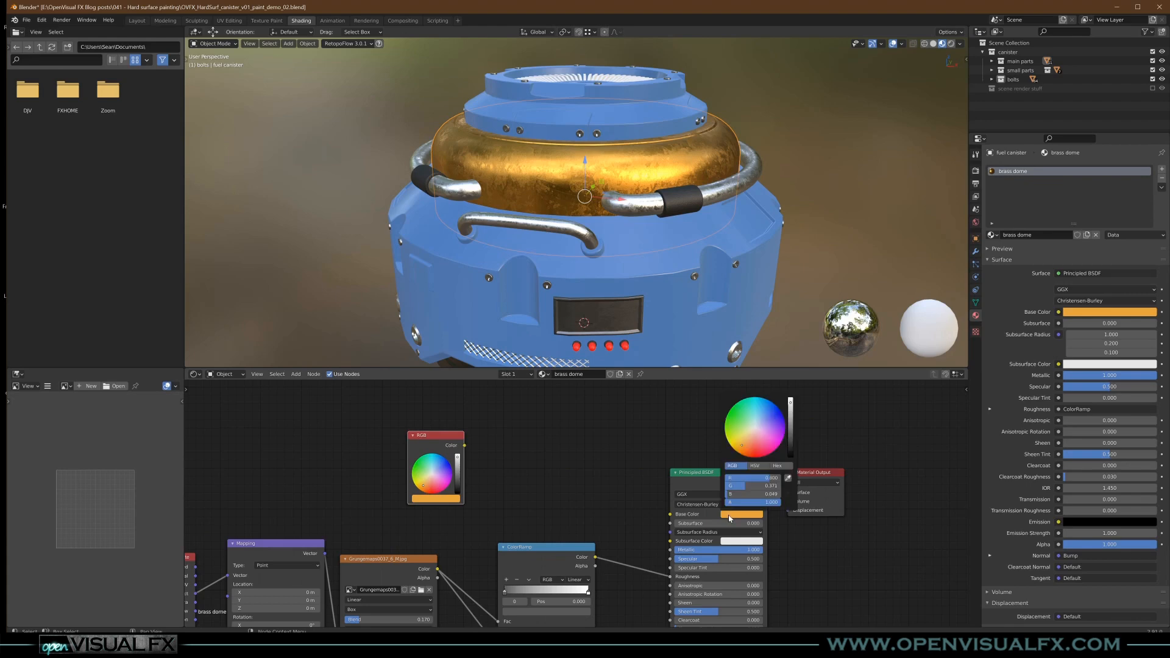
click(756, 466)
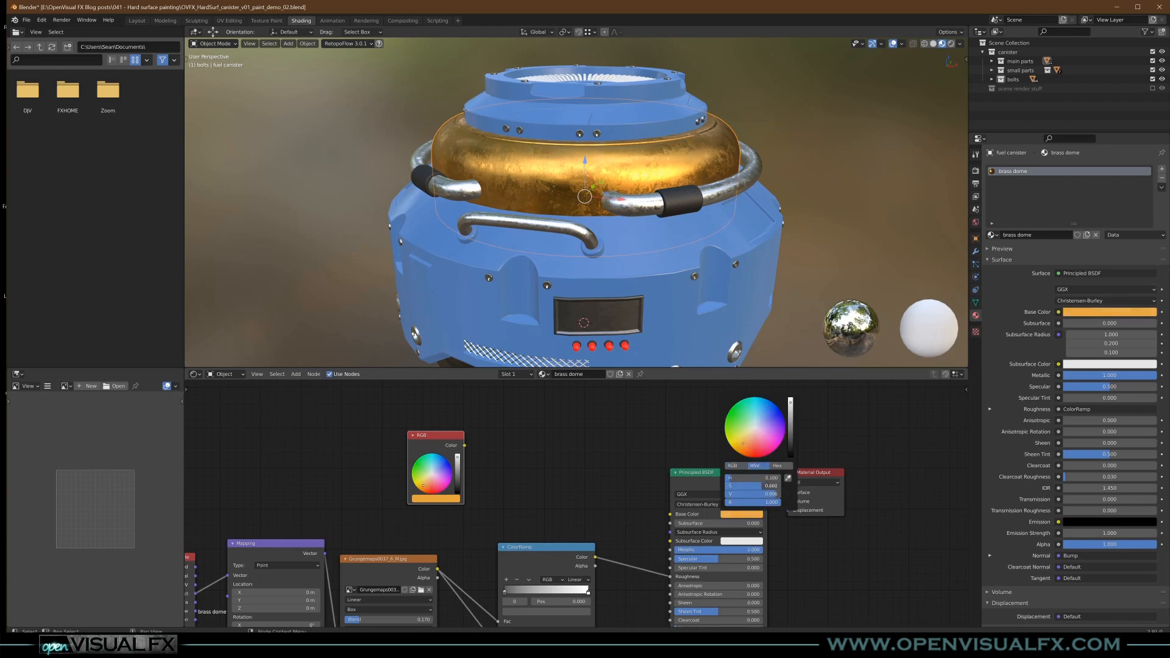
drag(762, 486, 751, 486)
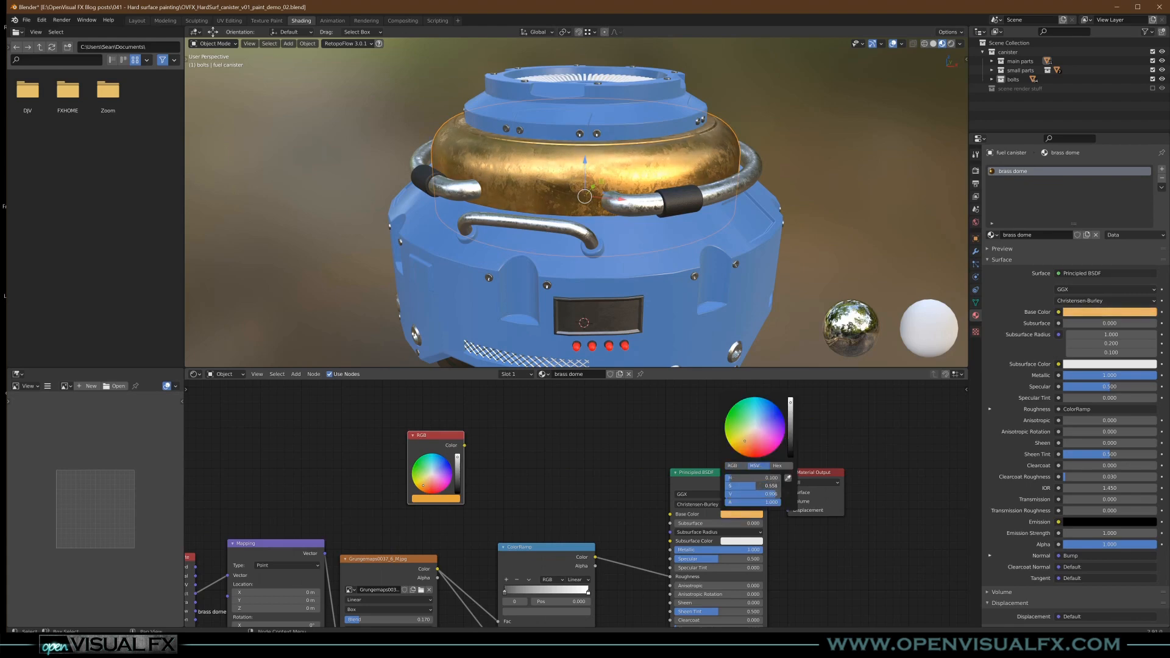
middle_drag(634, 174, 626, 211)
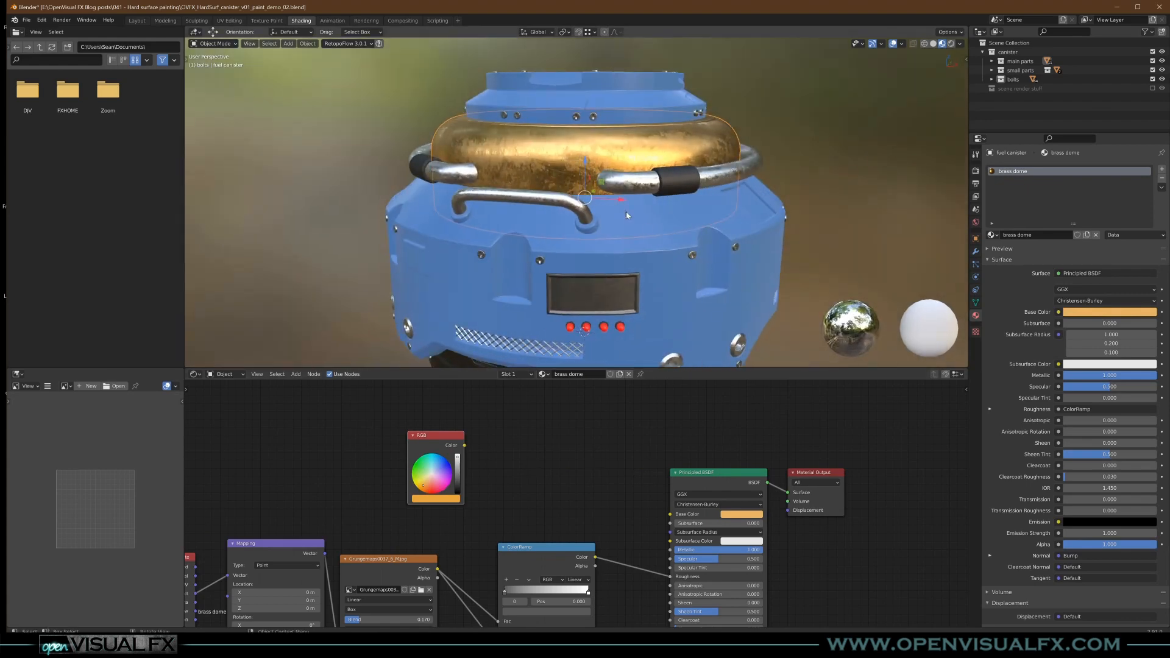
- Select the front handle and darken the chrome 1 material's Base Color to a mid grey
click(667, 269)
middle_drag(667, 269, 631, 215)
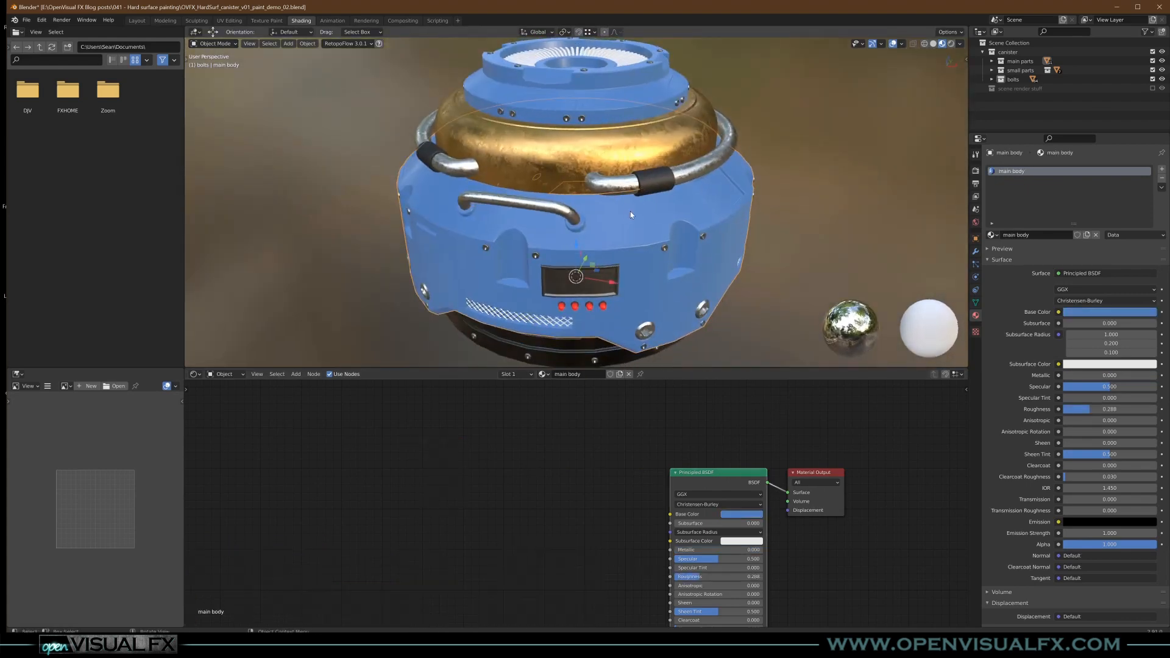
click(564, 218)
click(738, 517)
drag(791, 403, 791, 417)
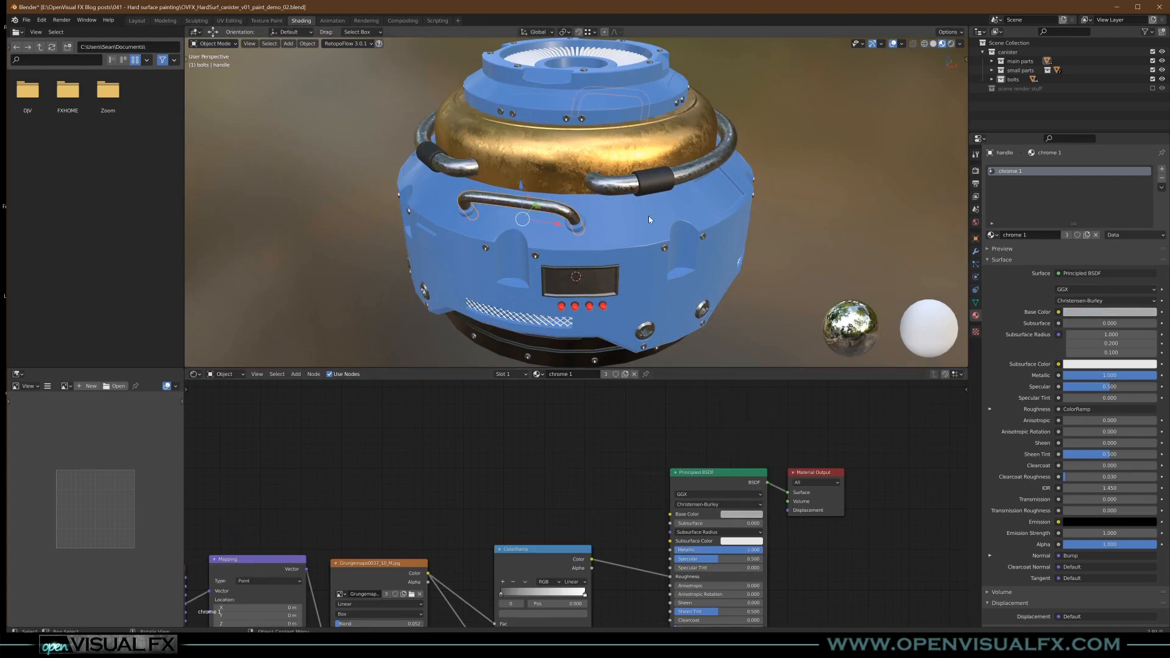
- Select the side pipe grips and set the black foam material's Roughness to 0.539
middle_drag(649, 216, 654, 196)
click(677, 144)
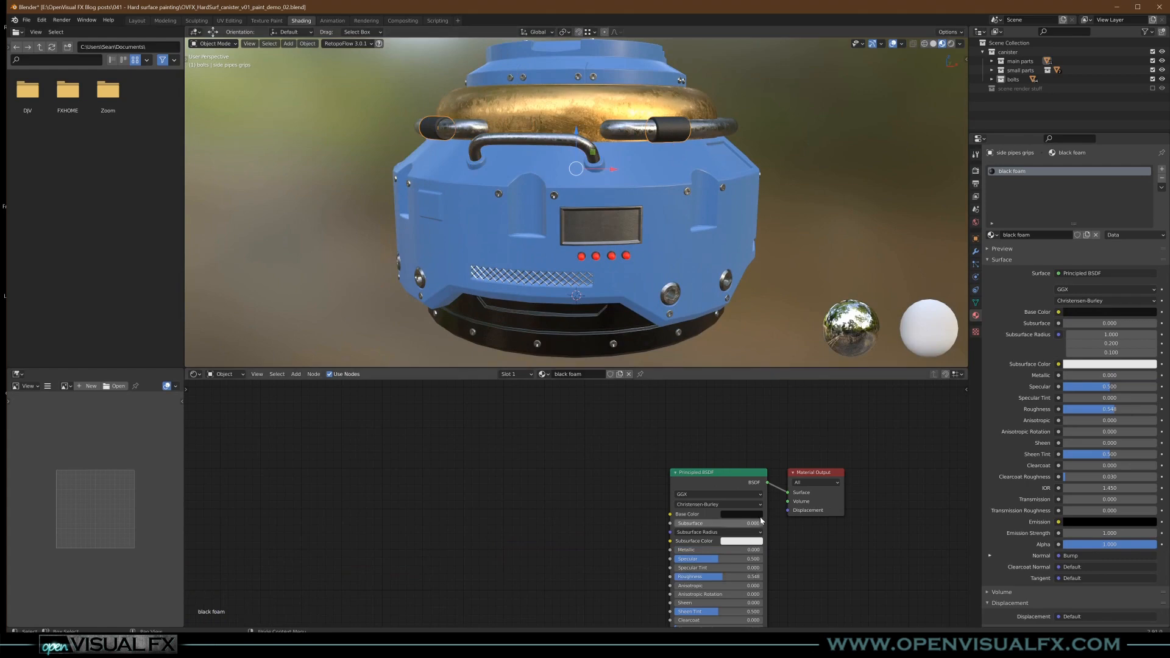
scroll(750, 500, up, 3)
click(737, 511)
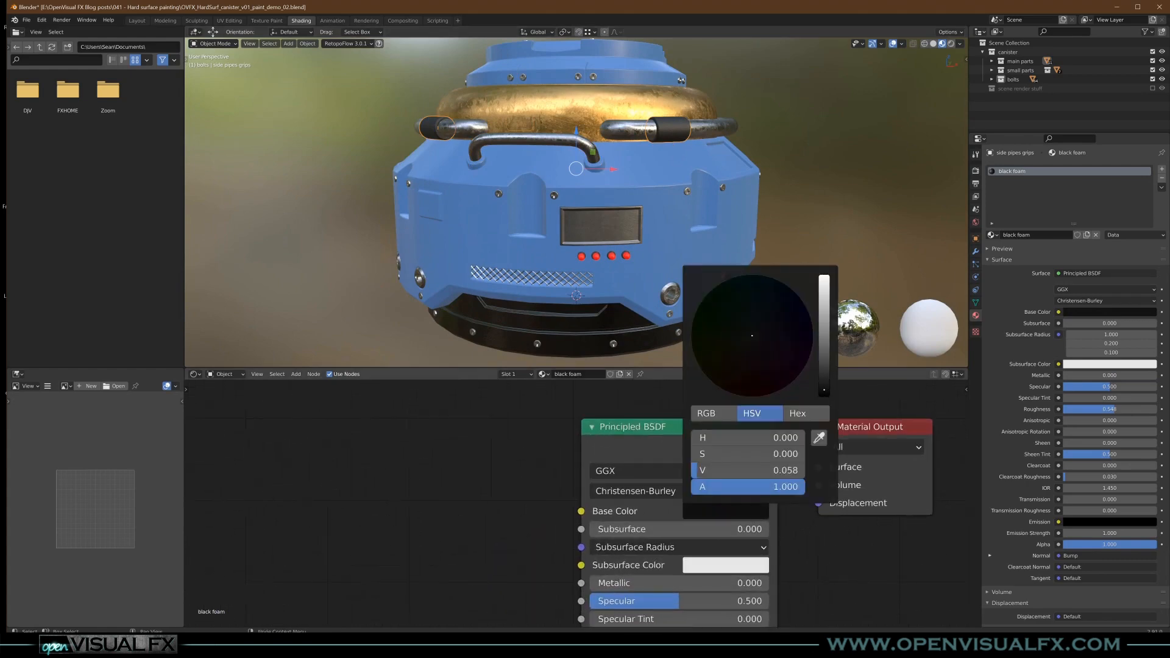
middle_drag(514, 590, 517, 522)
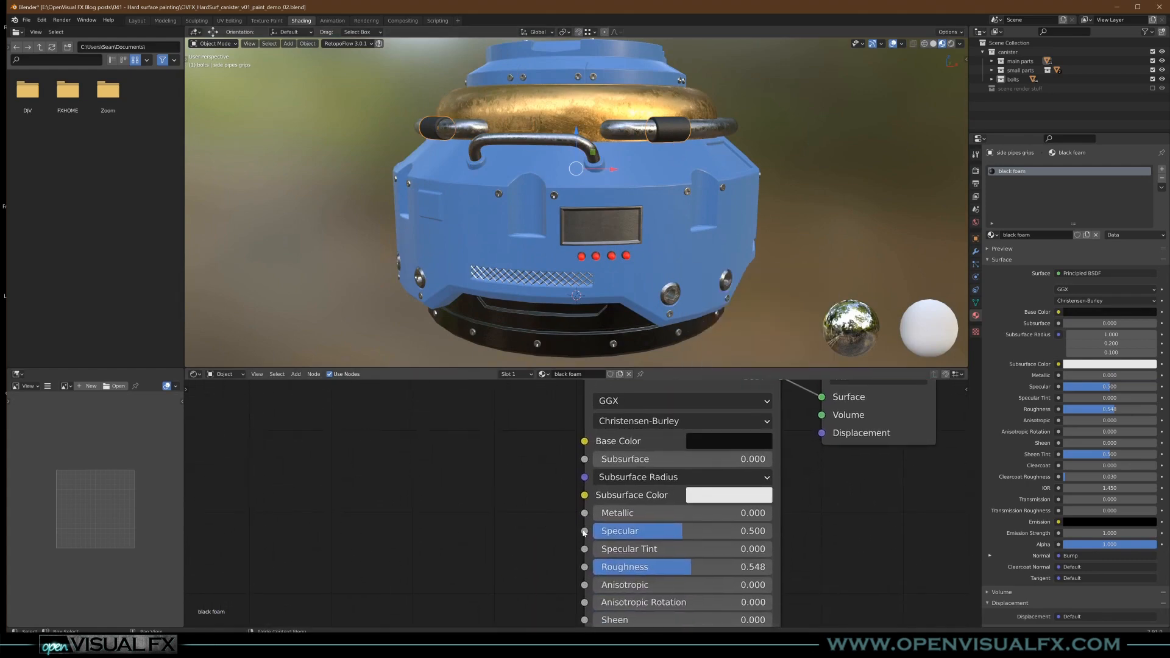
drag(689, 567, 707, 567)
scroll(671, 144, up, 8)
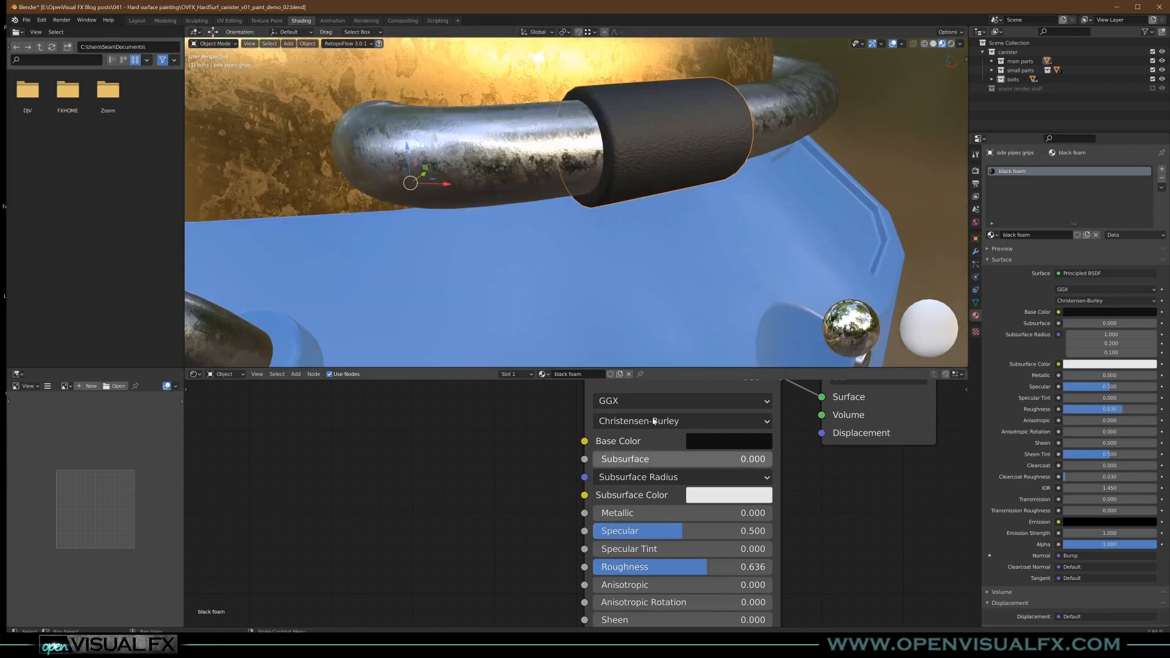
drag(707, 567, 689, 566)
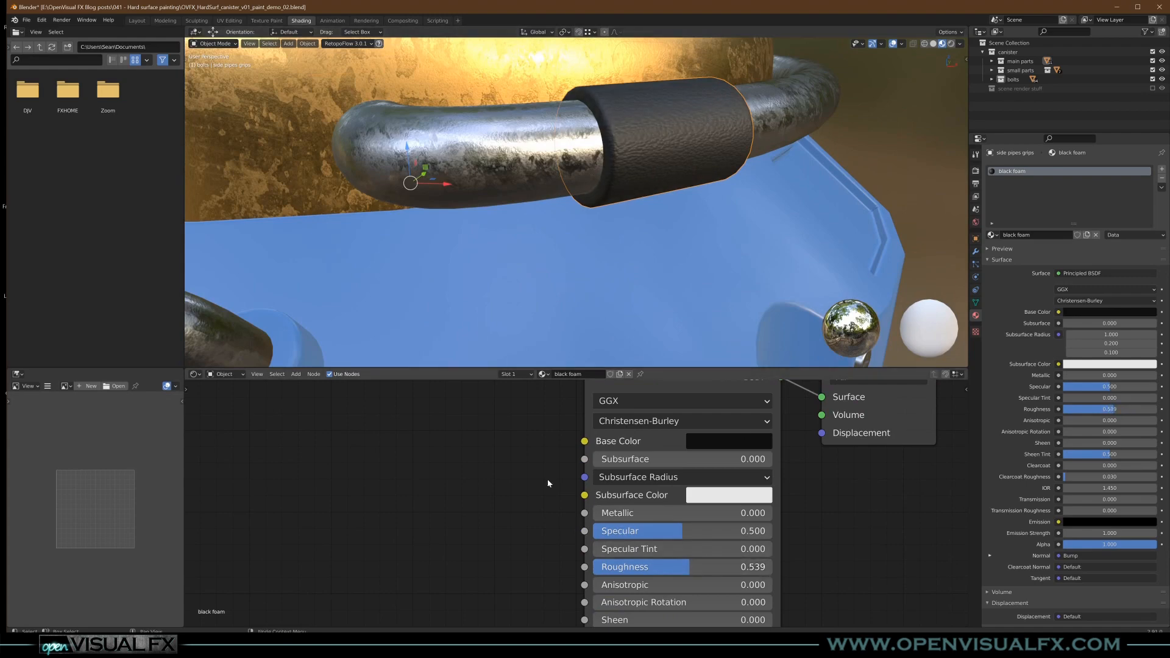
- Set the black foam material's Bump Strength to 0.12
scroll(520, 468, down, 3)
shift+middle_drag(555, 594, 586, 489)
shift+middle_drag(582, 548, 603, 468)
double_click(537, 540)
key(BackSpace)
text(.12)
key(Return)
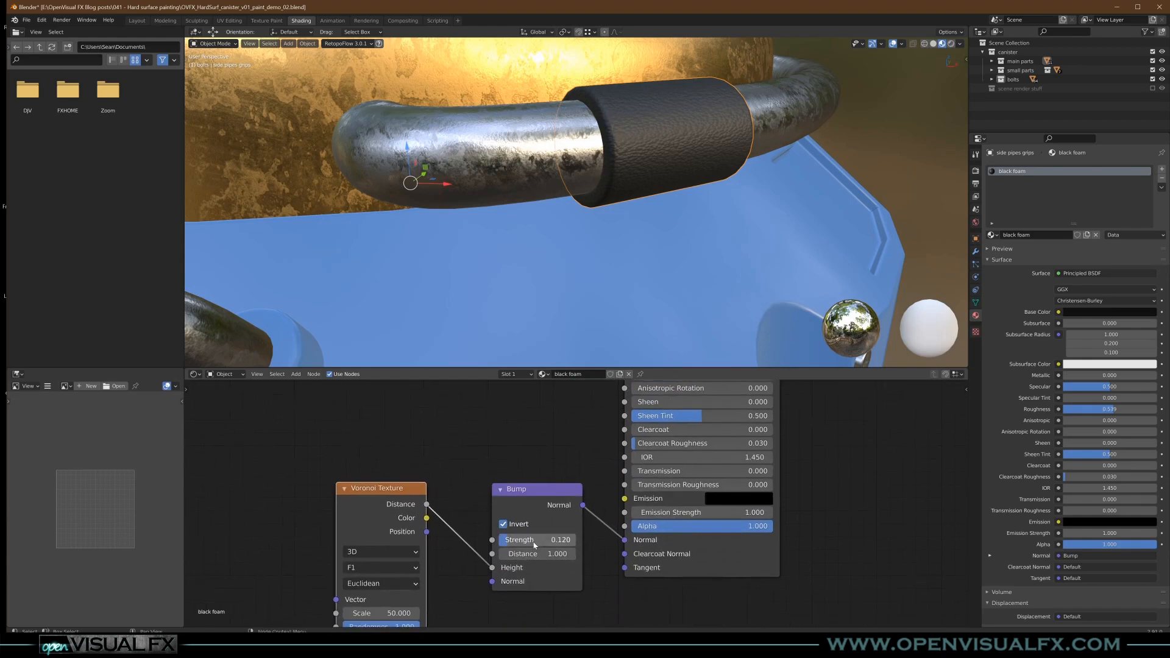
- Look over the whole canister and select its blue main body
scroll(573, 153, down, 6)
shift+middle_drag(526, 119, 626, 162)
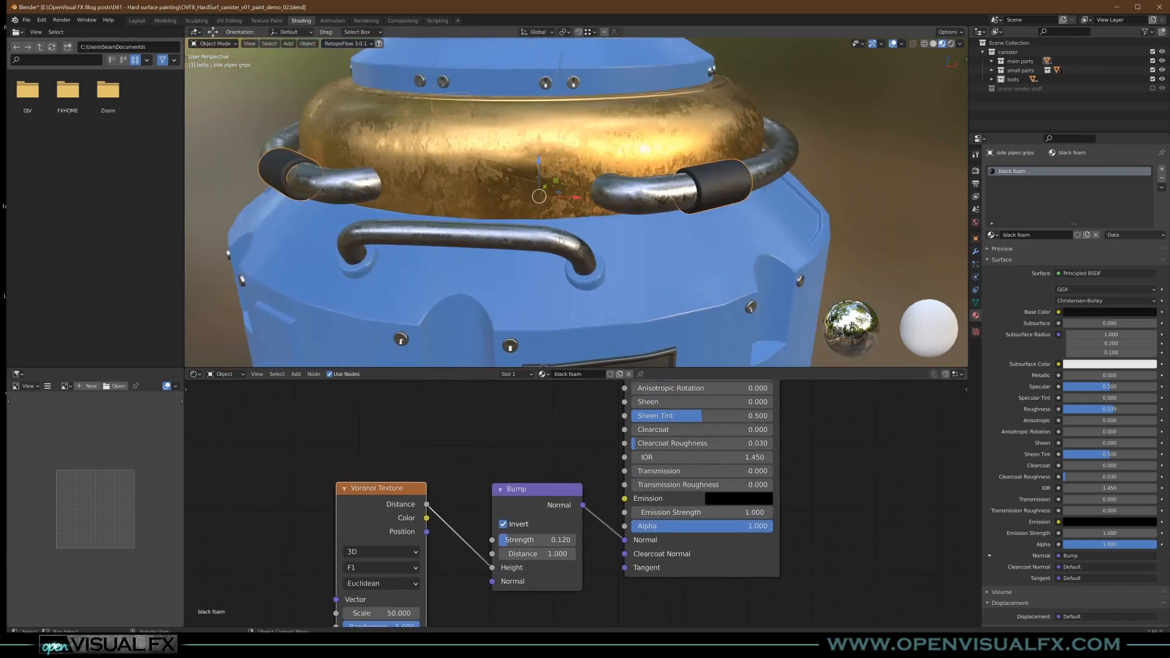
shift+scroll(560, 239, down, 5)
shift+scroll(607, 237, down, 4)
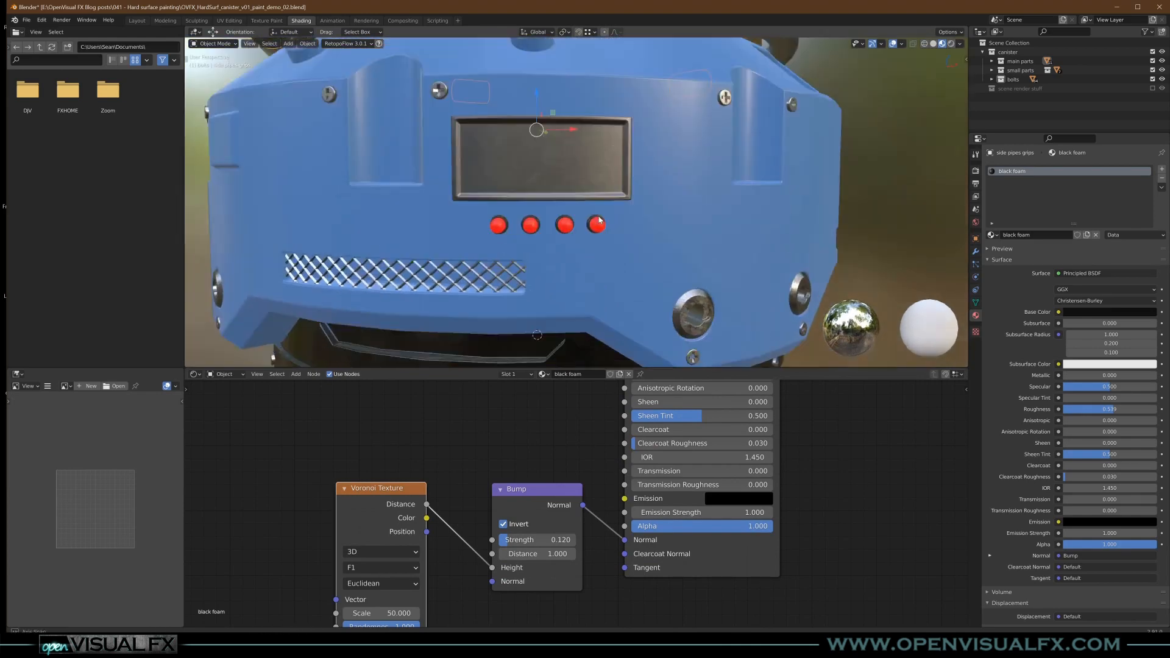
scroll(606, 218, down, 5)
shift+scroll(605, 207, up, 1)
mouse_move(606, 206)
middle_down()
mouse_move(556, 160)
mouse_move(598, 264)
mouse_move(613, 262)
mouse_move(594, 240)
mouse_move(601, 209)
middle_up()
click(611, 264)
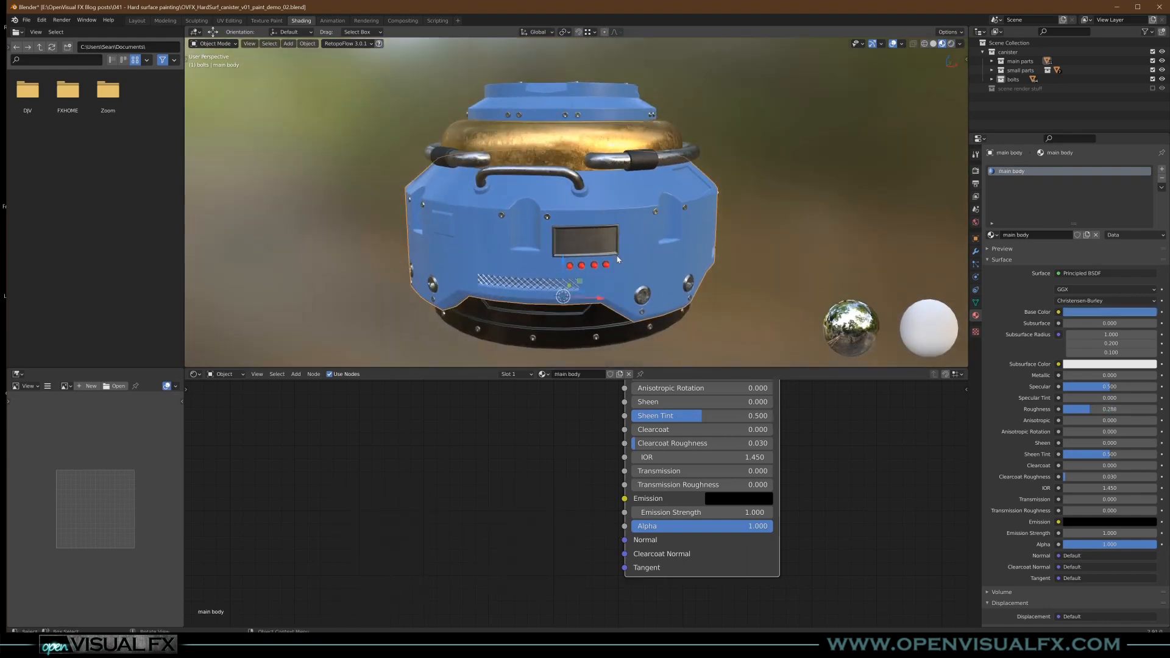
scroll(621, 240, up, 2)
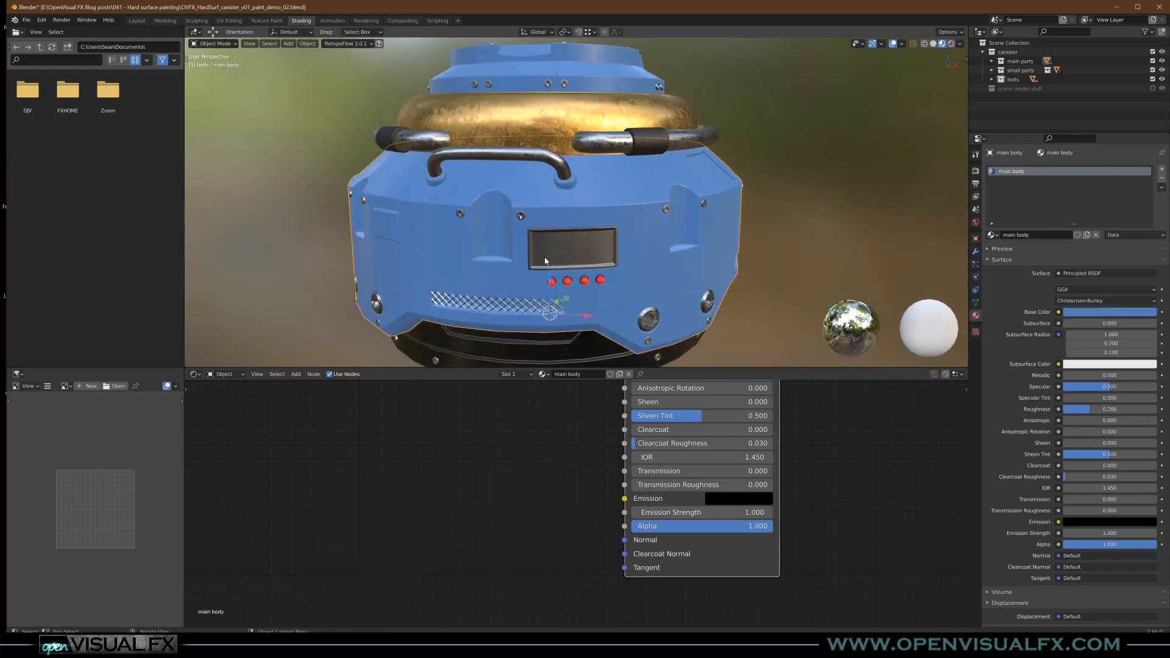